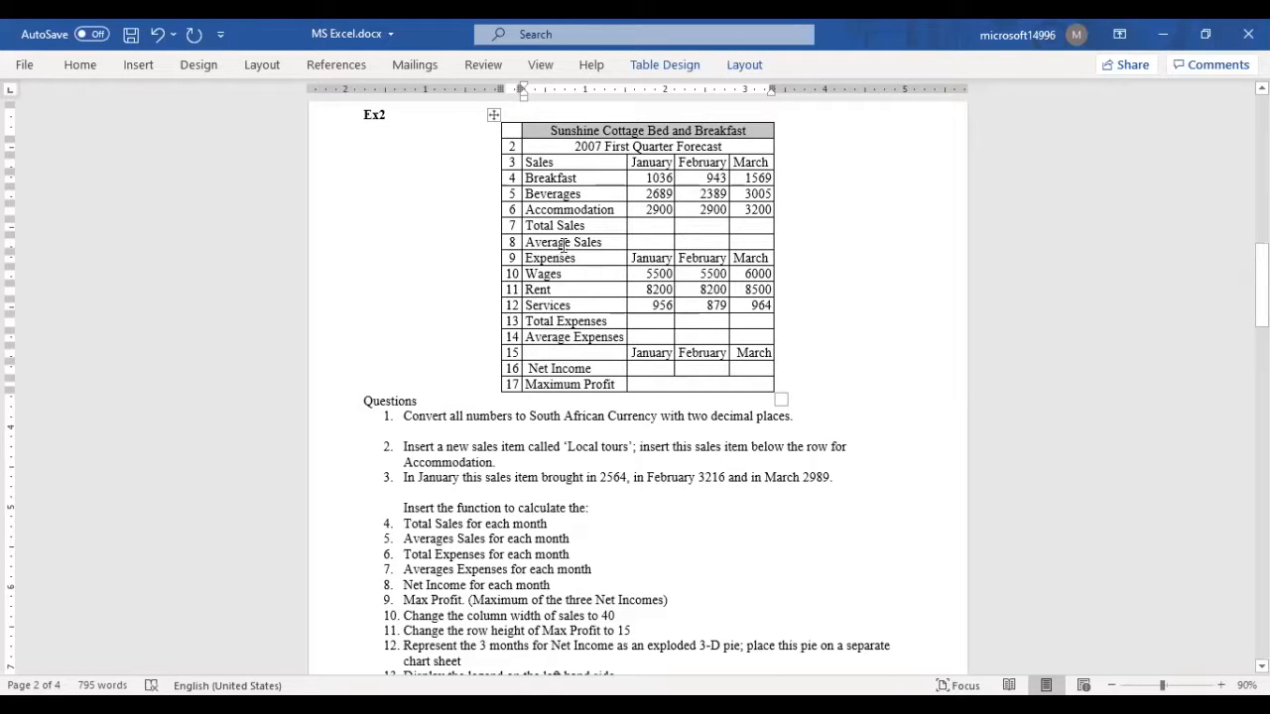
Step: Review the sales, expenses and totals rows of the Ex2 table
left_click_drag(563, 179, 743, 218)
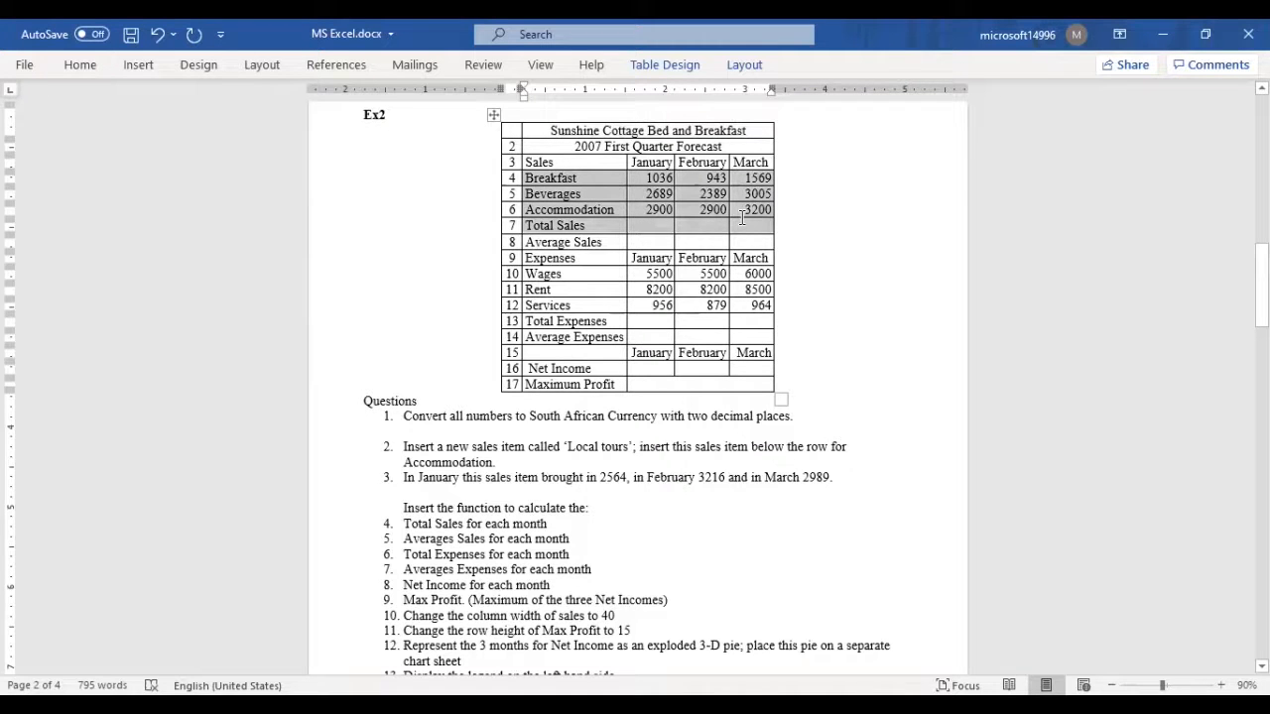
left_click_drag(565, 260, 771, 301)
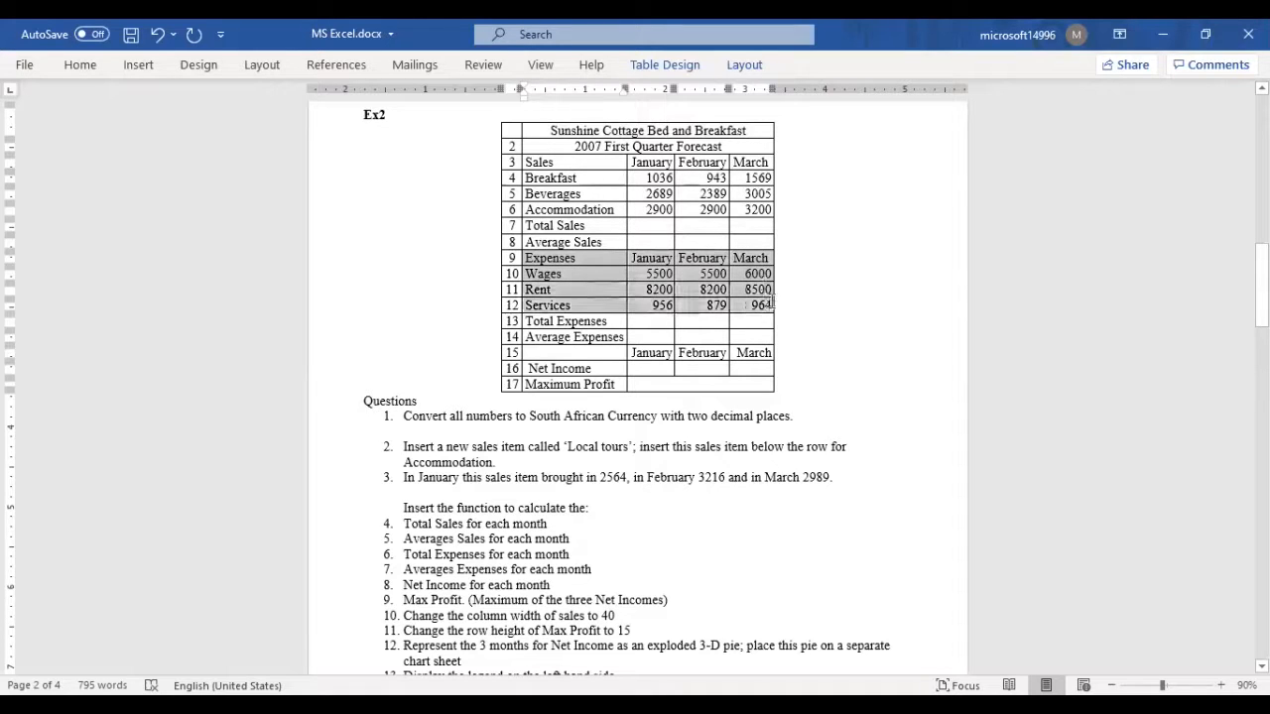
left_click_drag(655, 321, 769, 340)
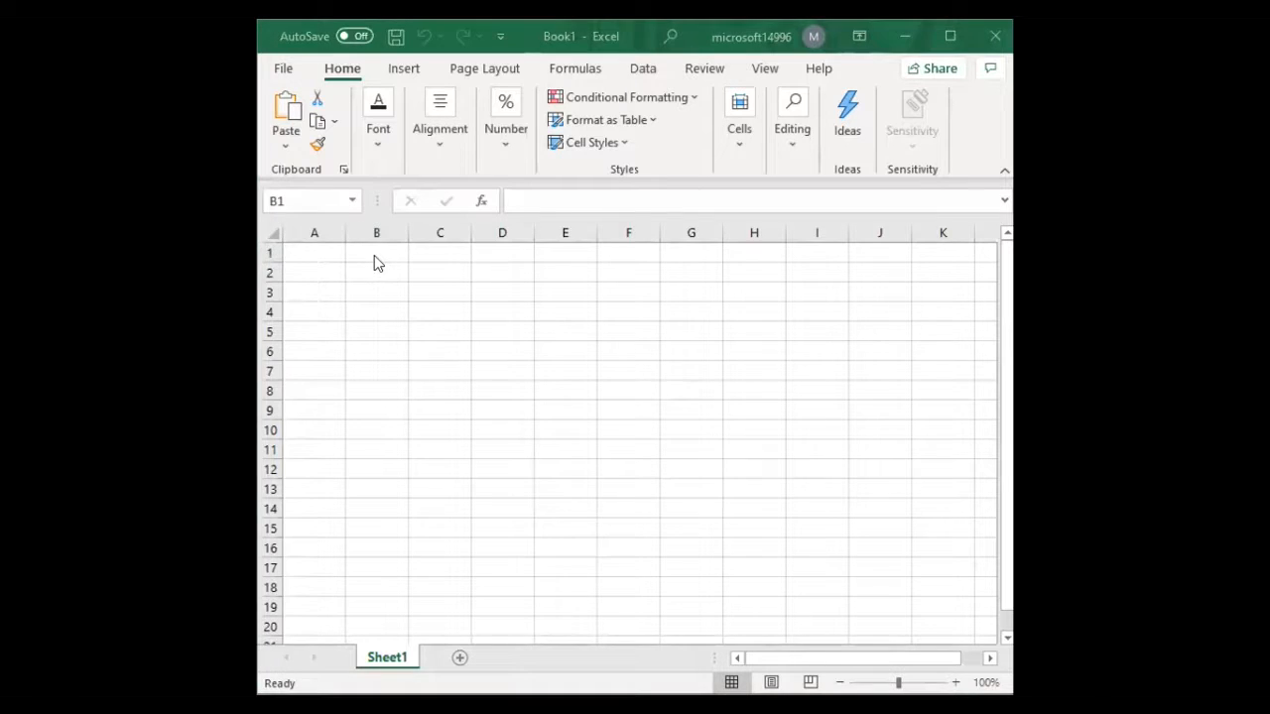
Step: Switch to the blank Excel workbook and enter the title "XY Bed and Breakfast" in cell B1
left_click(377, 252)
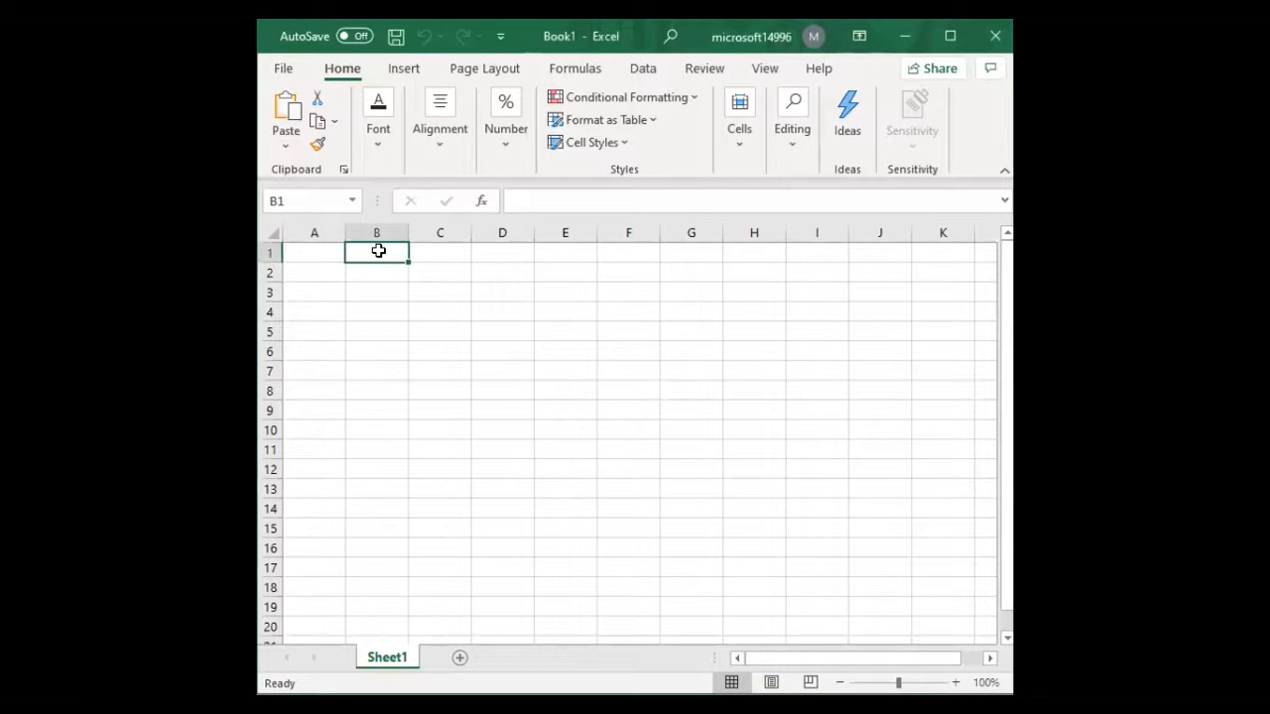
type("X")
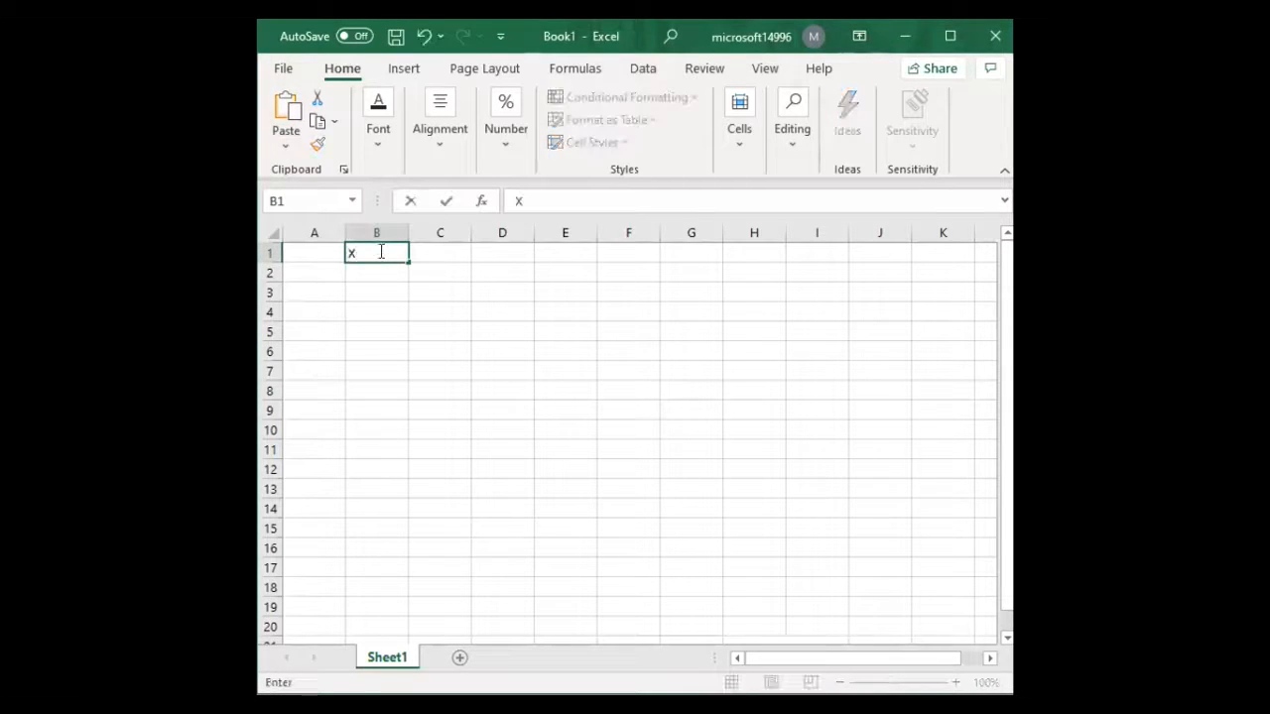
type("Y Bed and ")
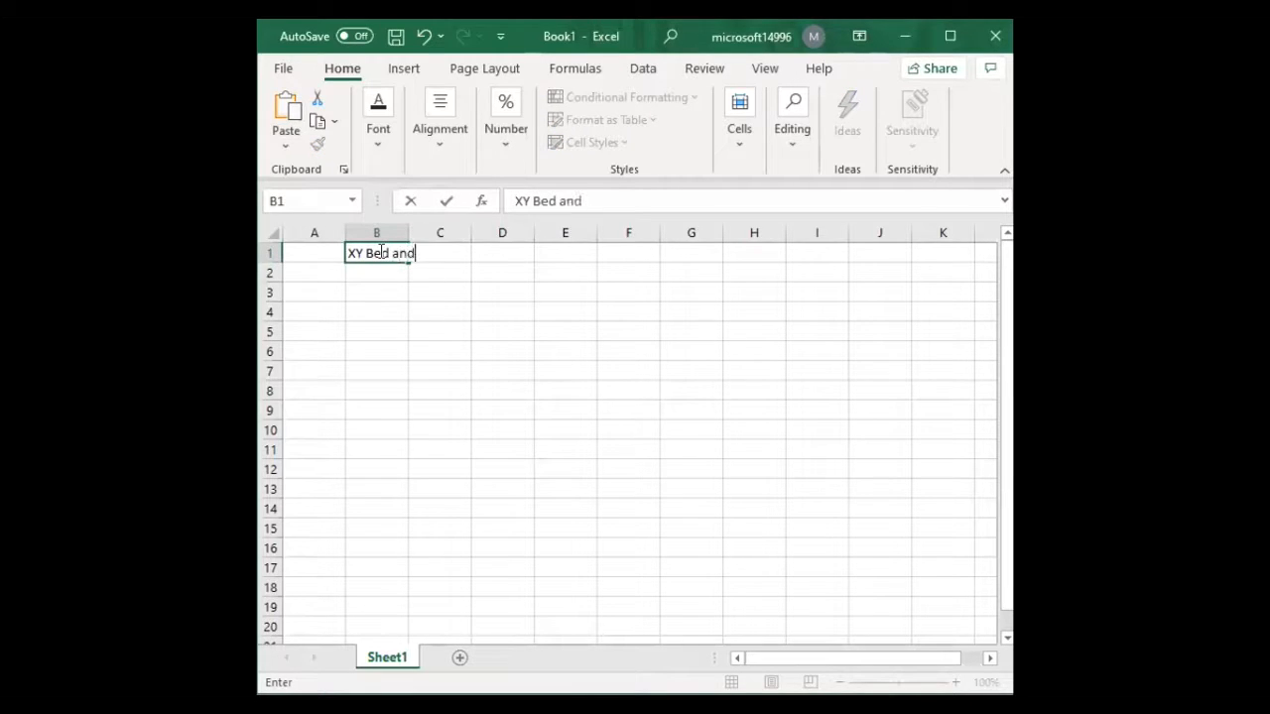
type("Breakfast")
key("Return")
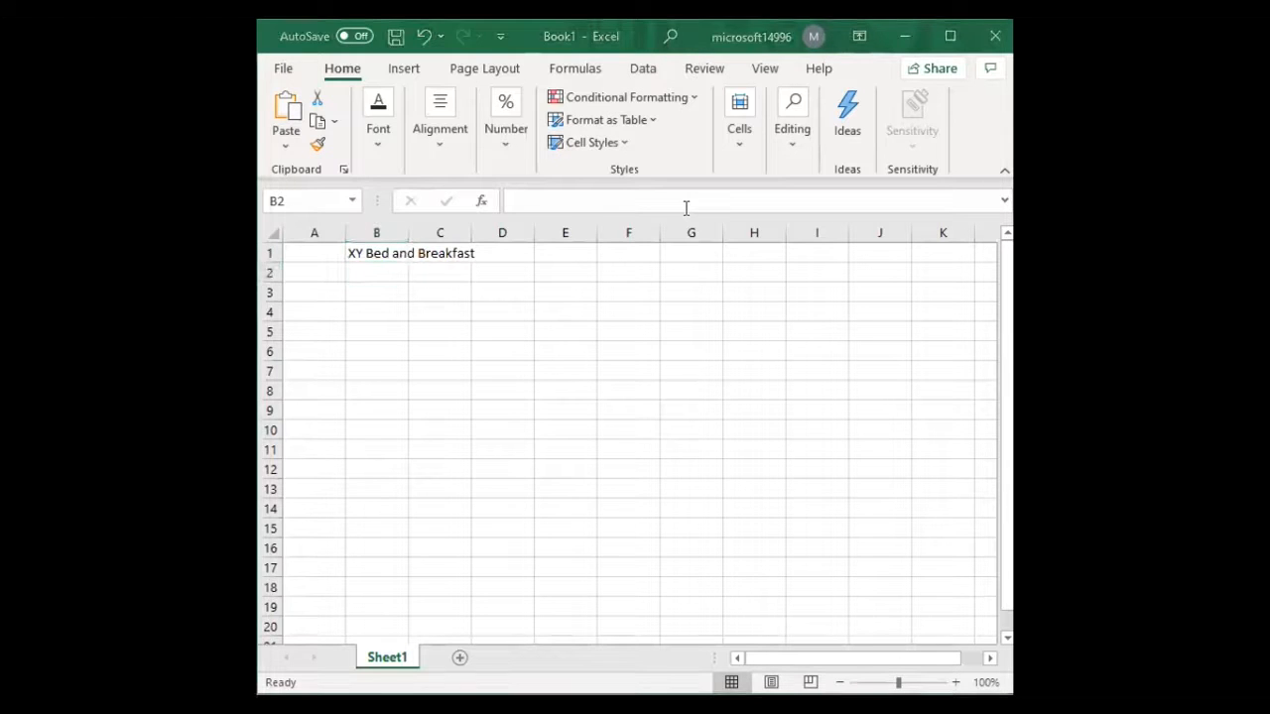
Step: Enter the subtitle "2020 First Quarter Forecast" in cell B2
left_click(370, 270)
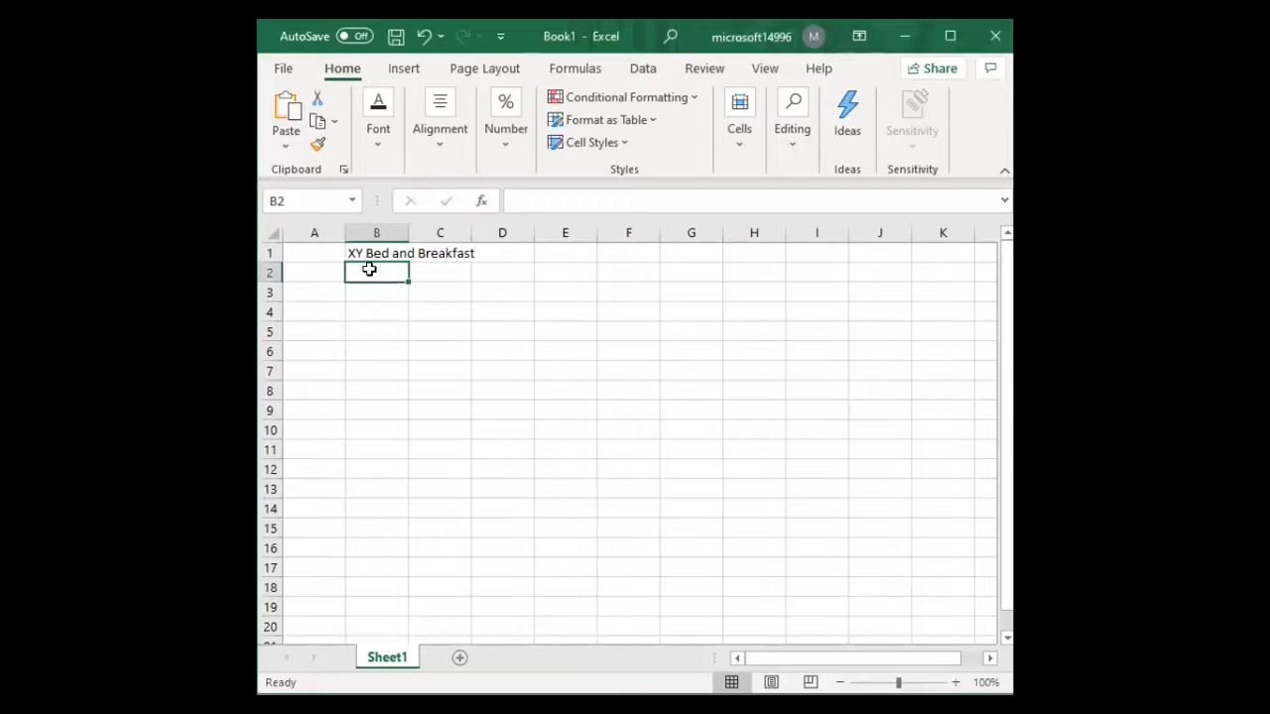
type("2020")
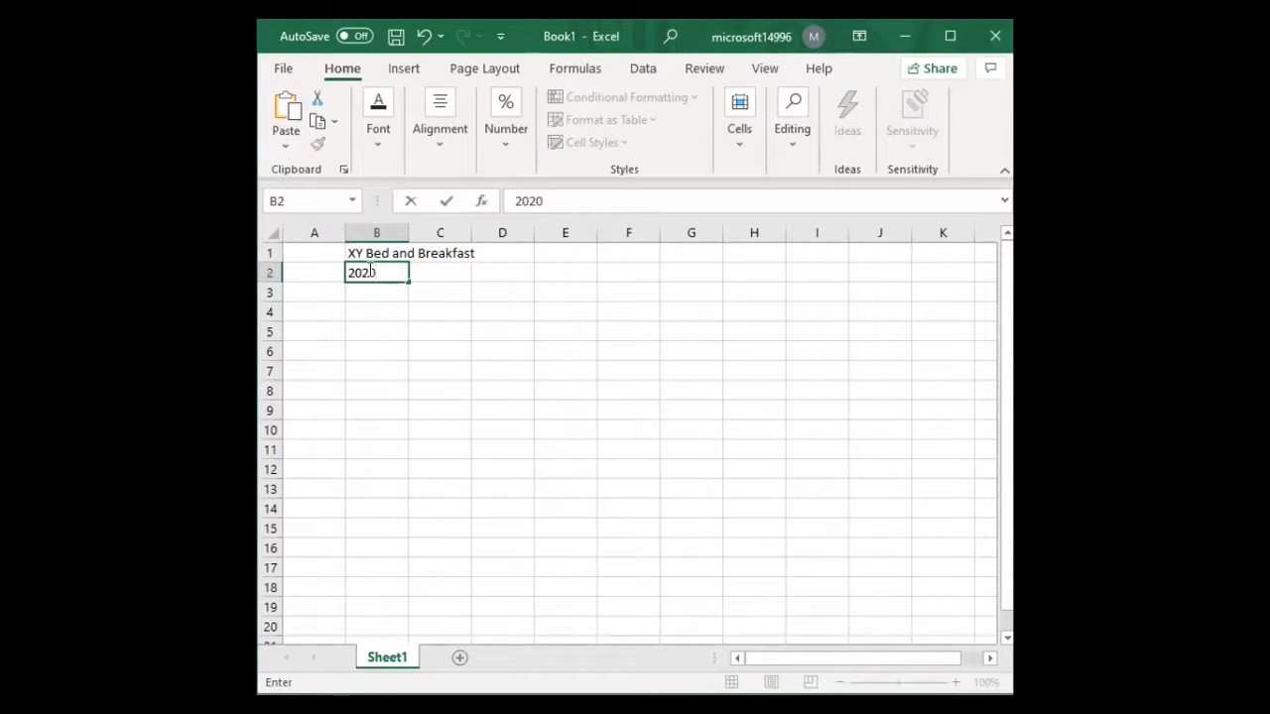
type(" First Quarter")
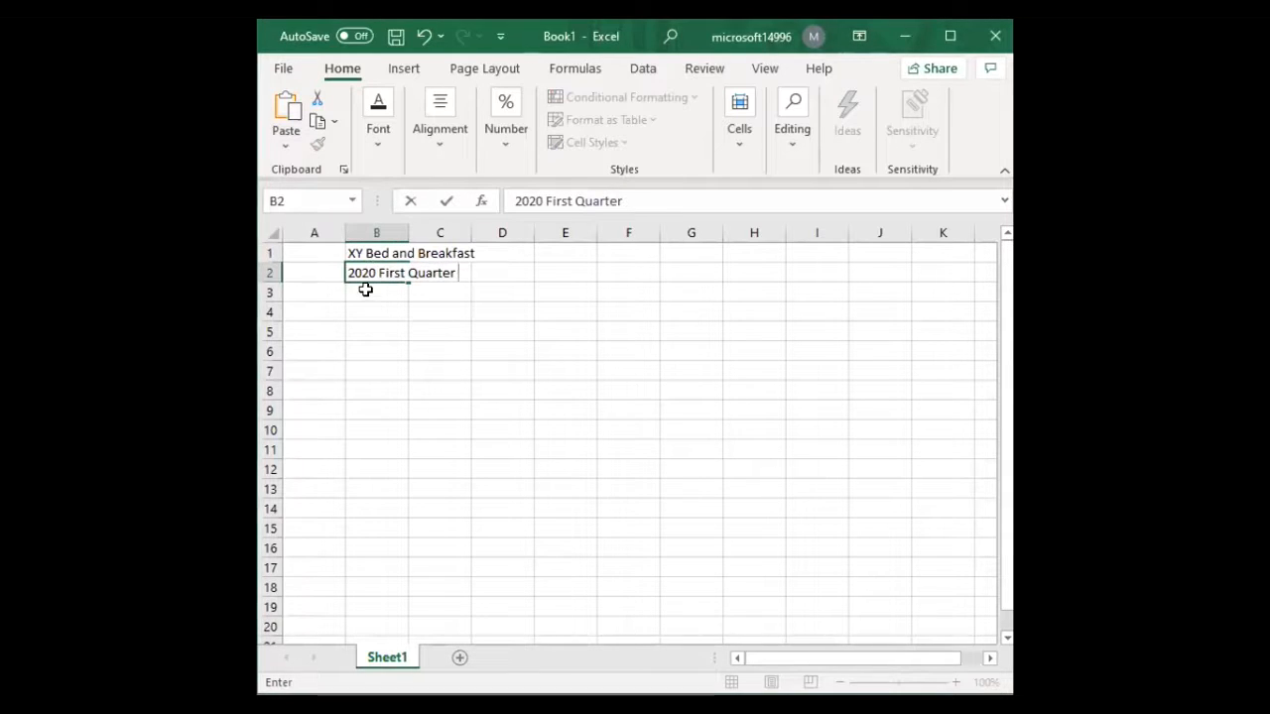
type(" Forecast")
key("Return")
Step: Fill row 3 from column A with the headings Sales, January, February and March
key("Left")
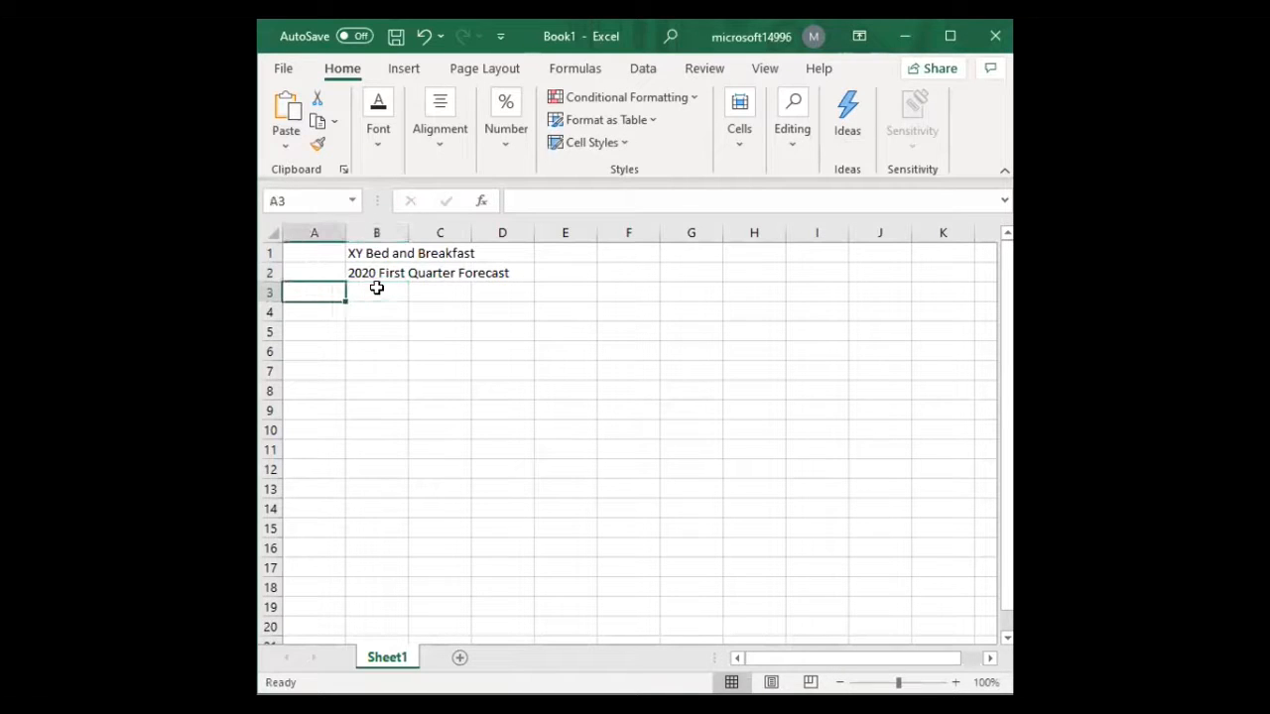
type("Sa")
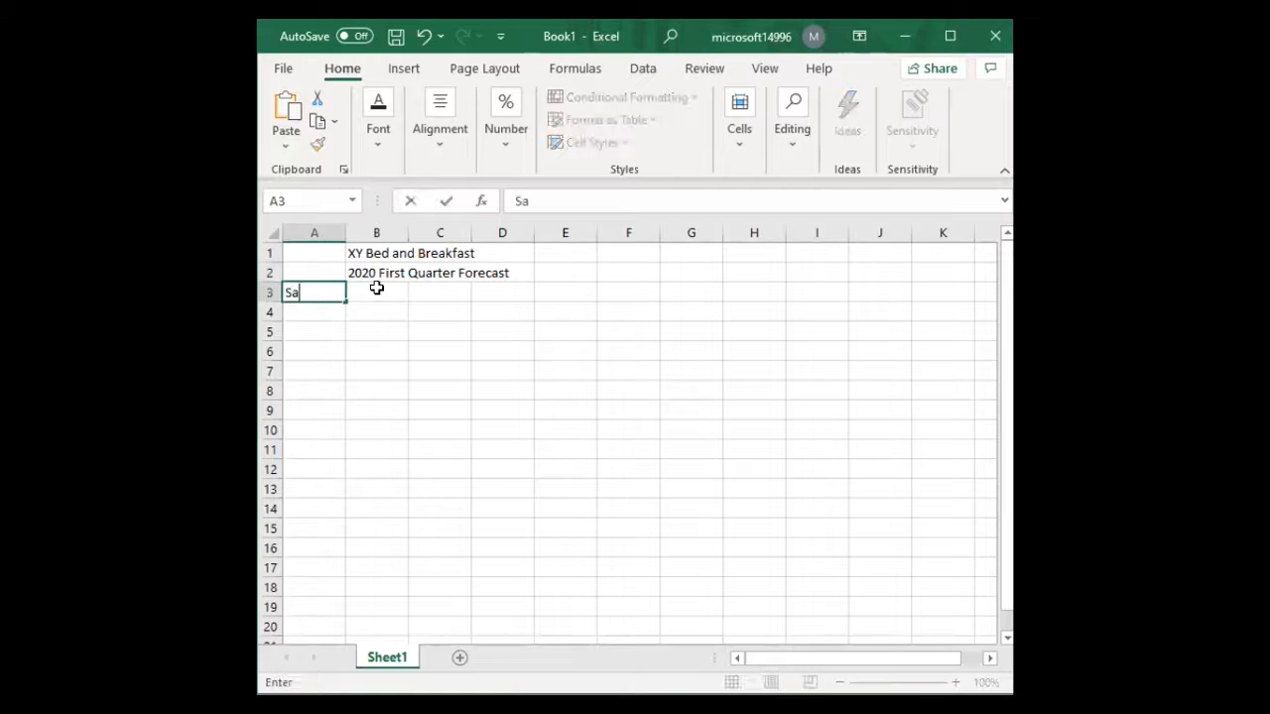
type("les")
left_click(376, 288)
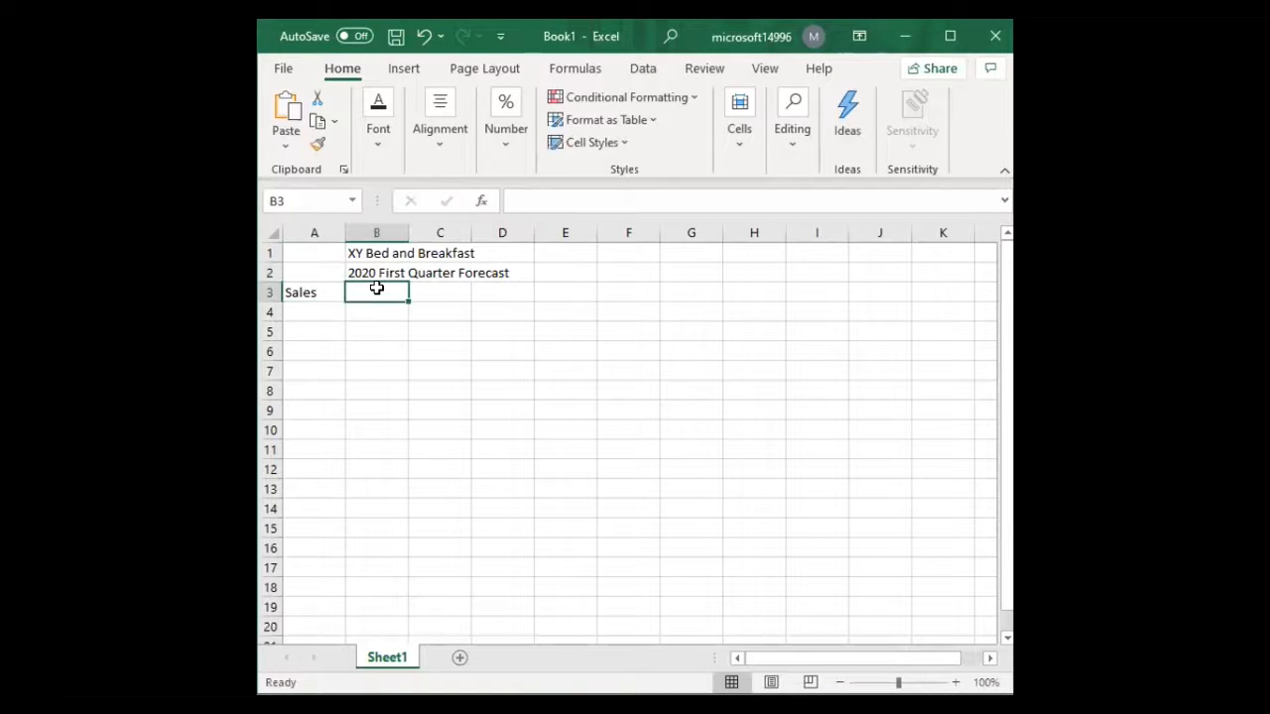
type("Ja")
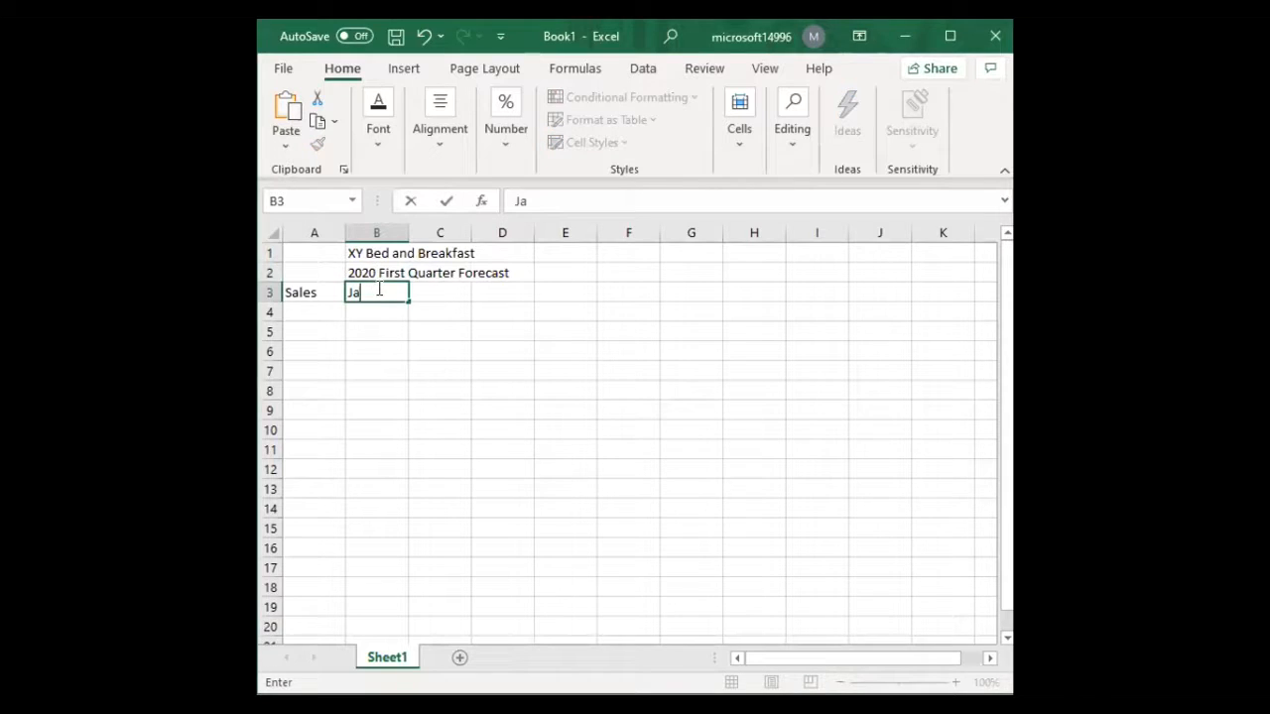
type("nuary")
key("Tab")
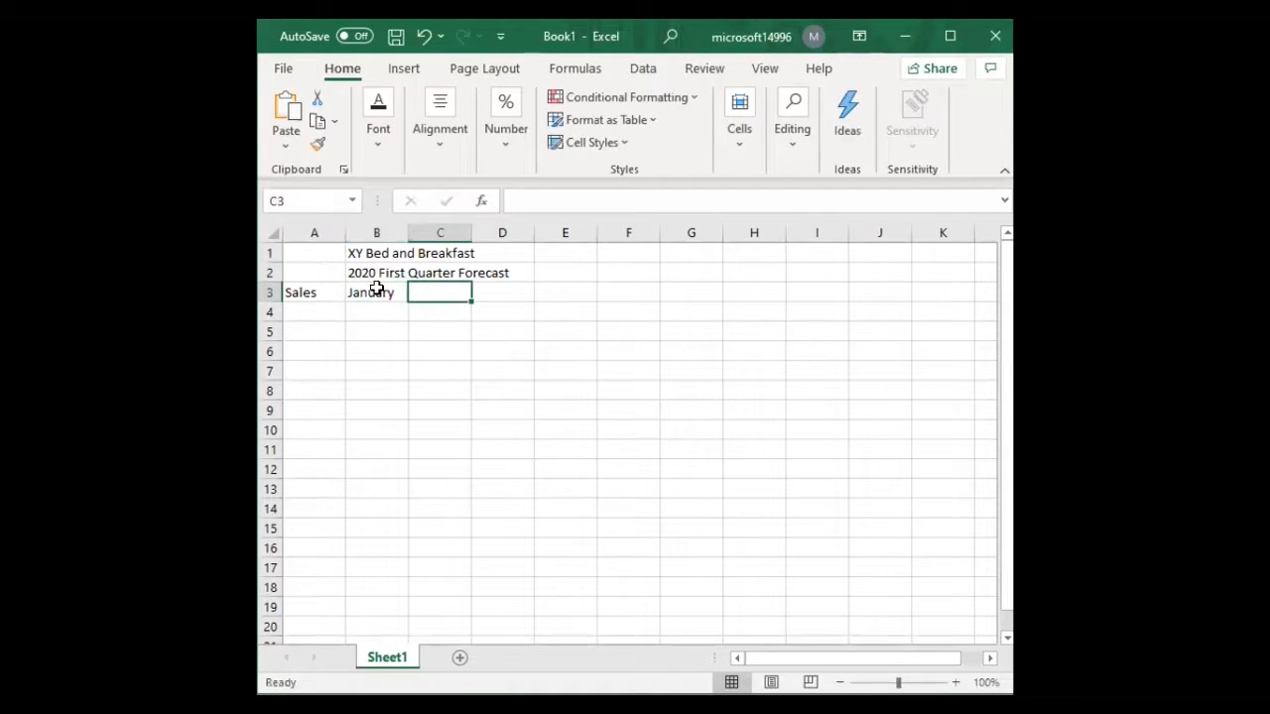
type("Fen")
key("BackSpace")
type("bruary")
key("Tab")
type("March")
key("Return")
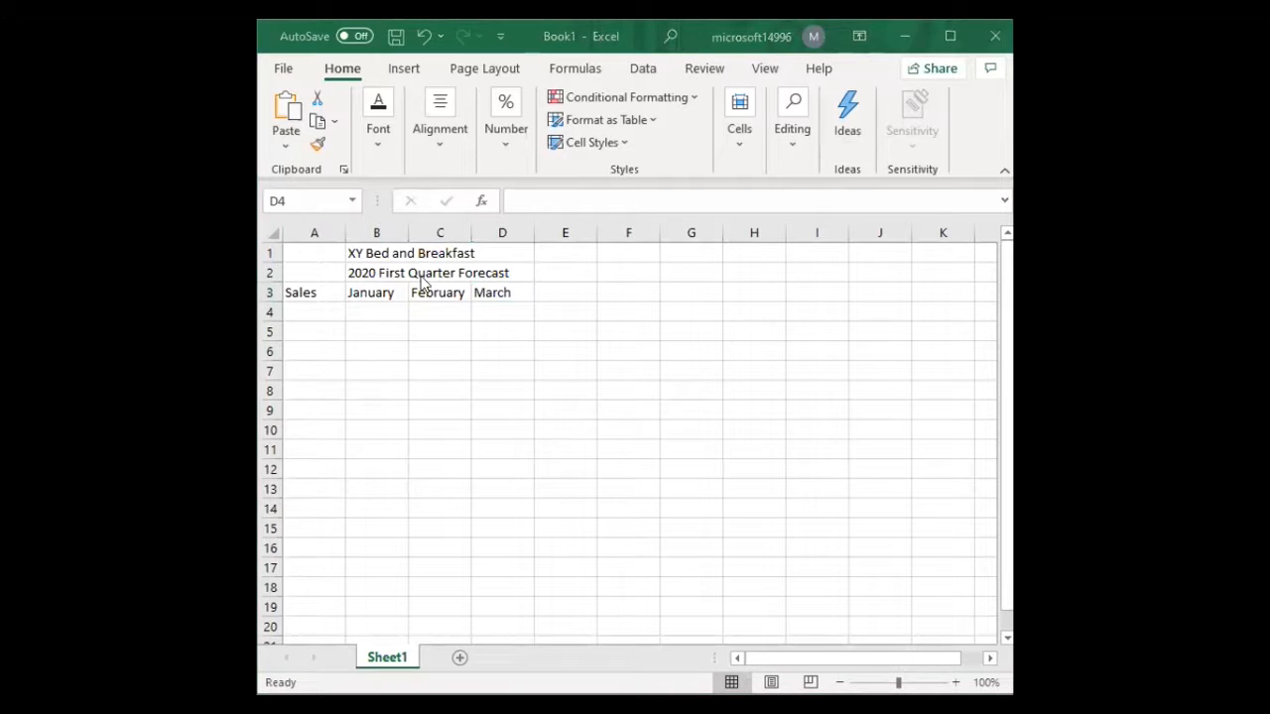
Step: Add the Breakfast row in row 4 with 1036 for January, 943 for February and 1569 for March
double_click(327, 306)
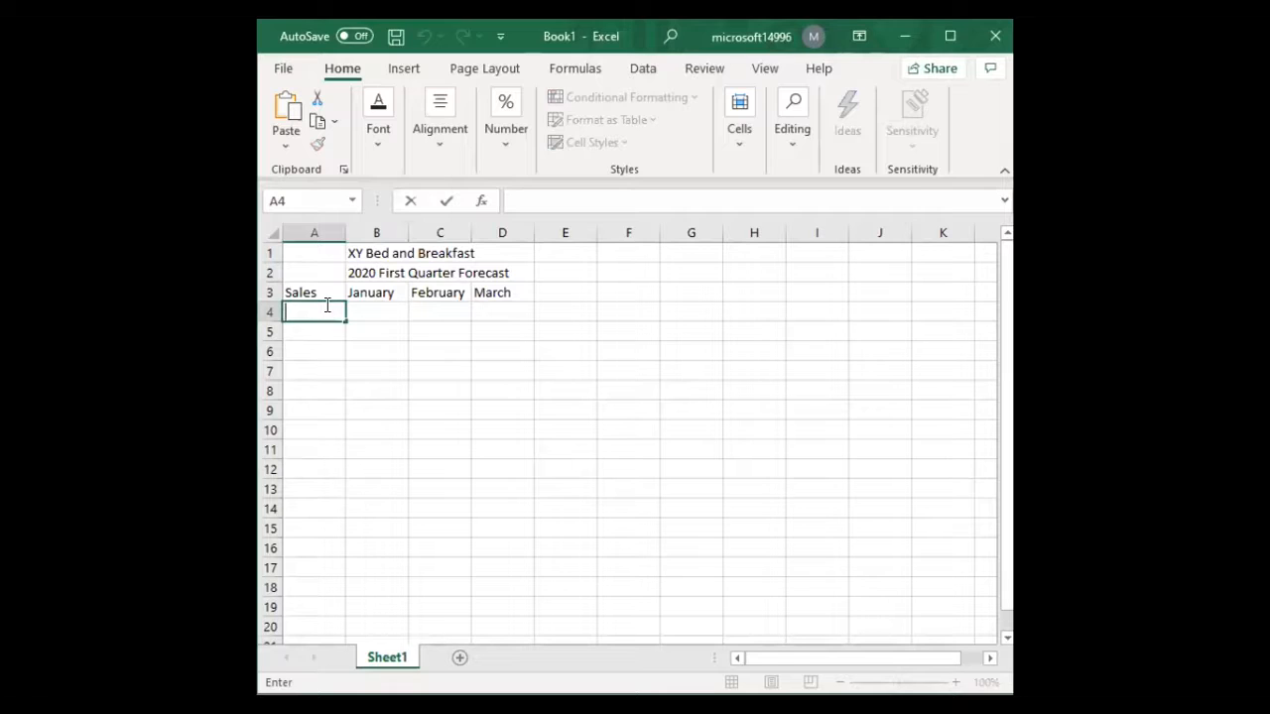
type("Breakfast")
key("Tab")
type("1")
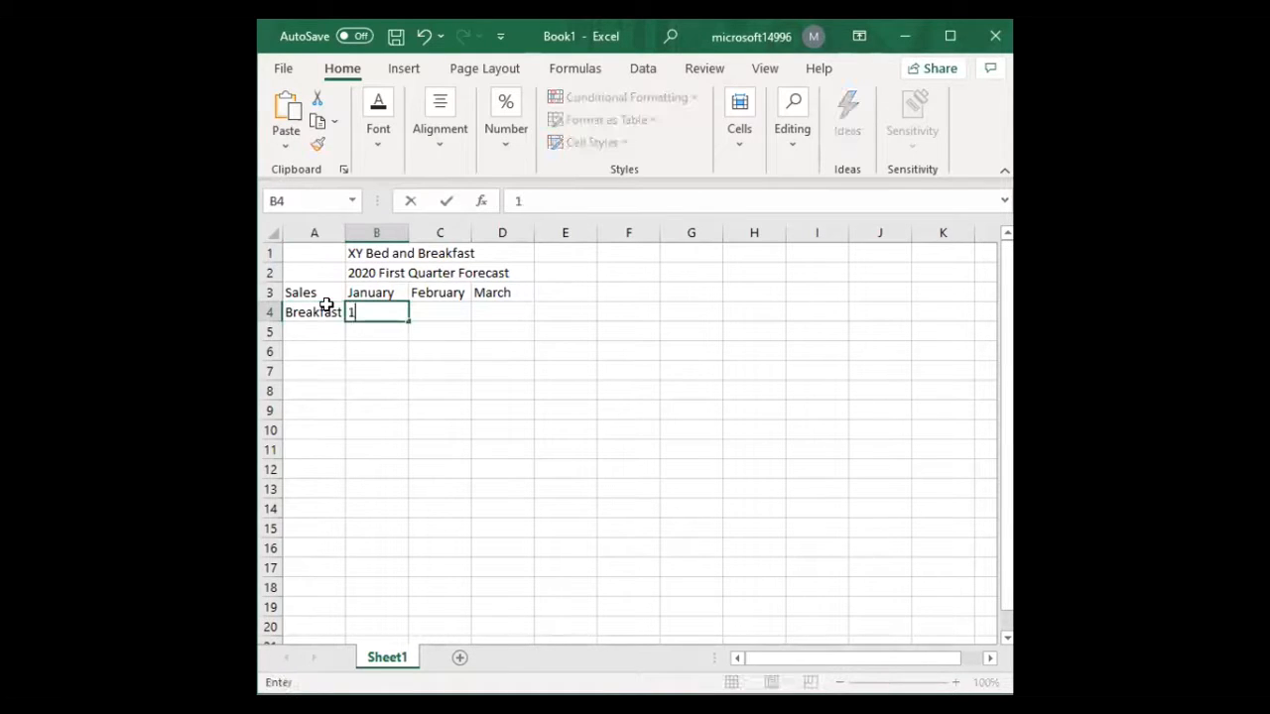
type("036")
key("Tab")
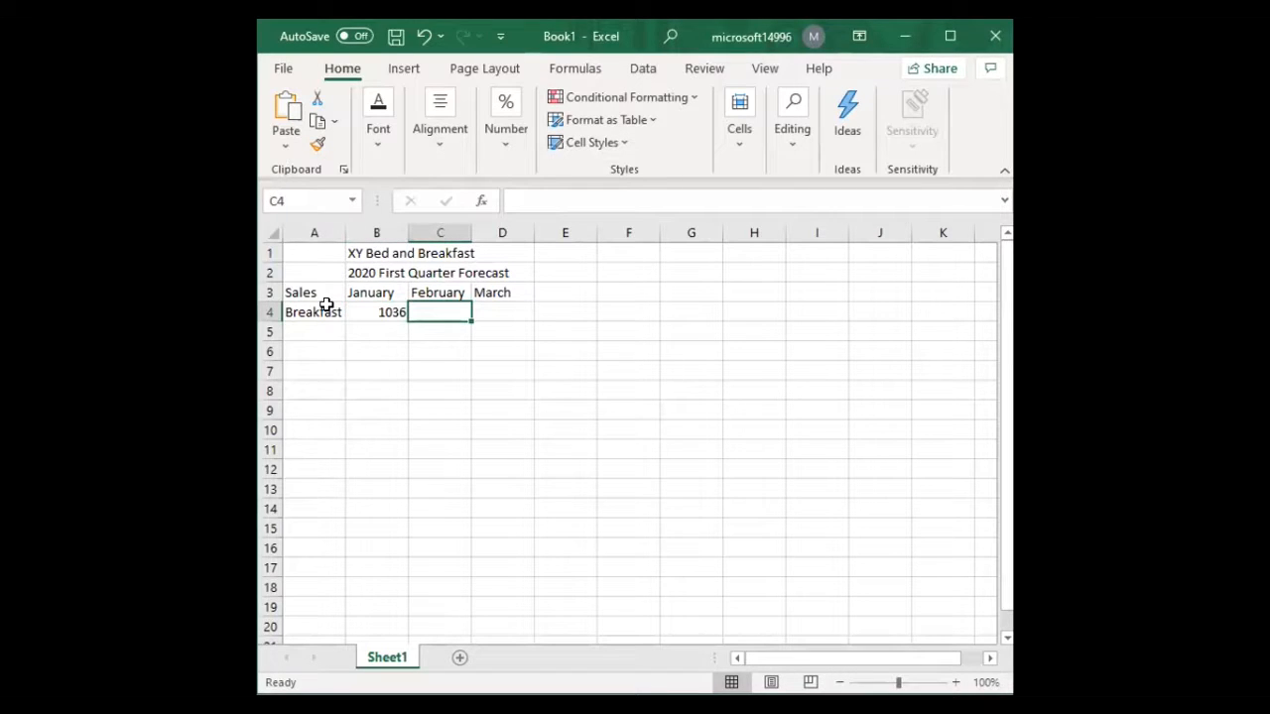
type("943")
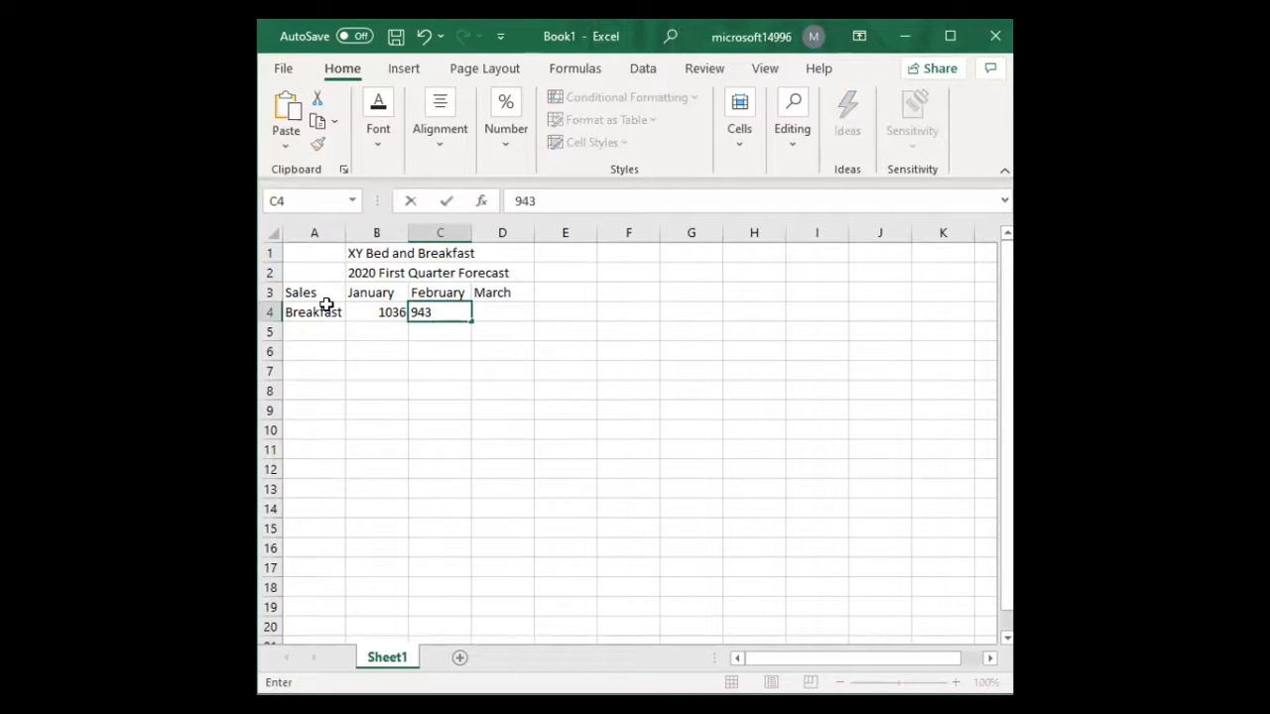
key("Tab")
type("1")
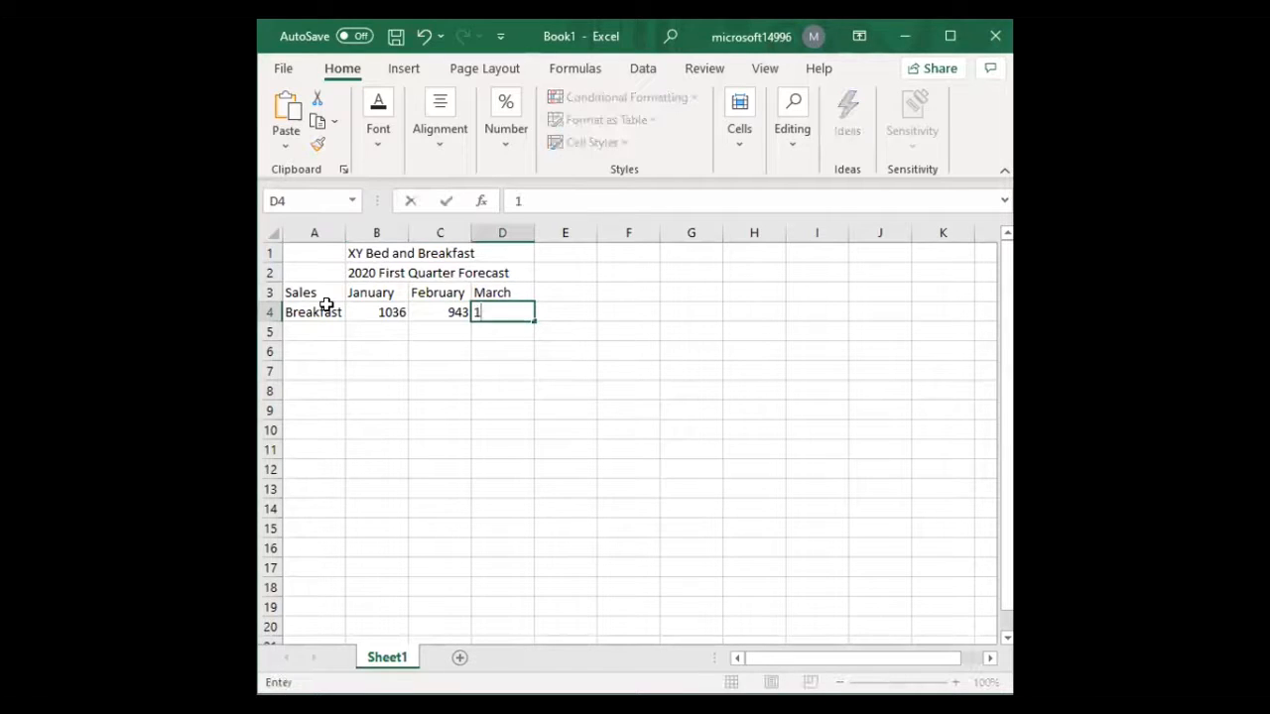
type("569")
Step: Add the Beverages row in row 5 with 2689 for January, 2389 for February and 3005 for March
left_click(324, 329)
type("V")
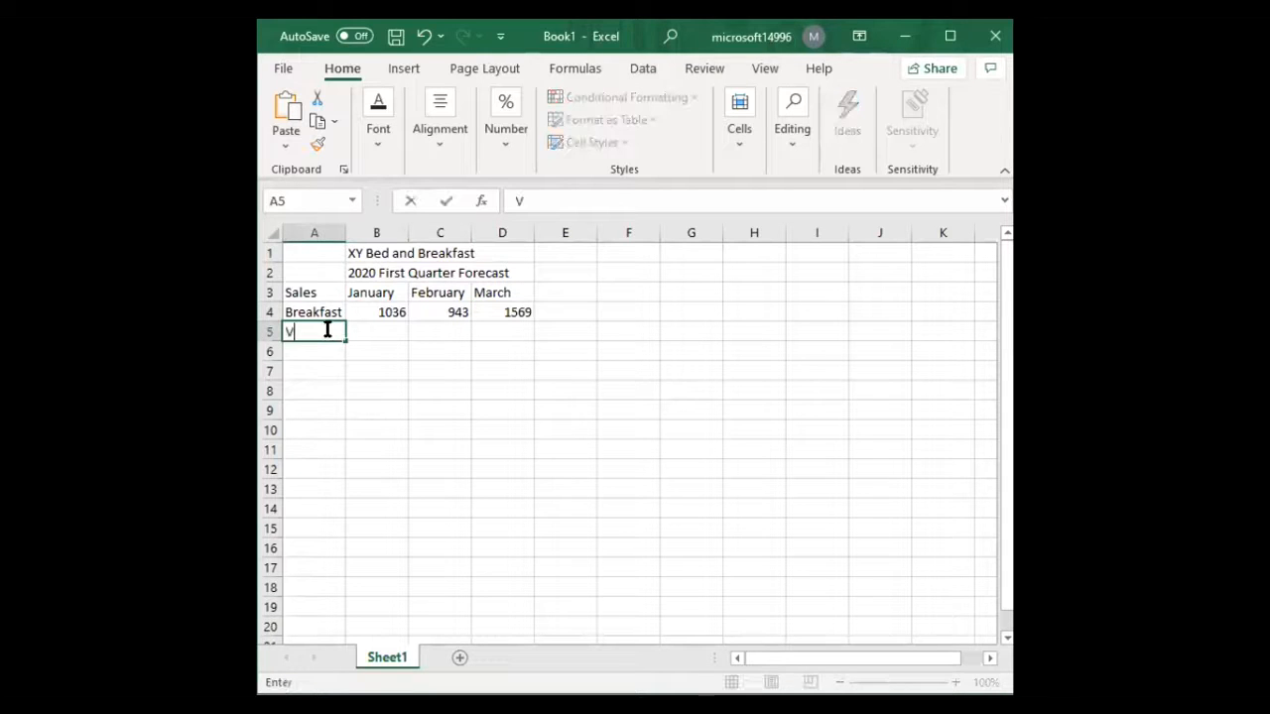
key("BackSpace")
type("Beverages")
key("Tab")
type("2689")
key("Tab")
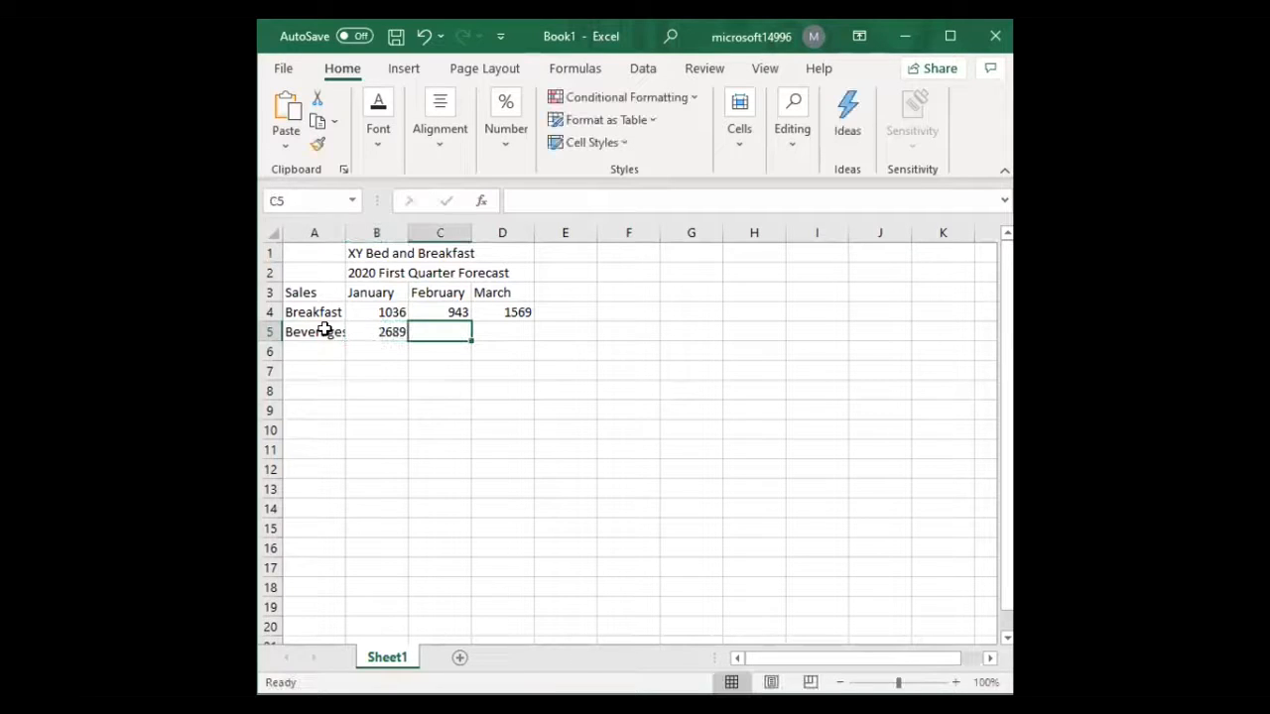
type("23")
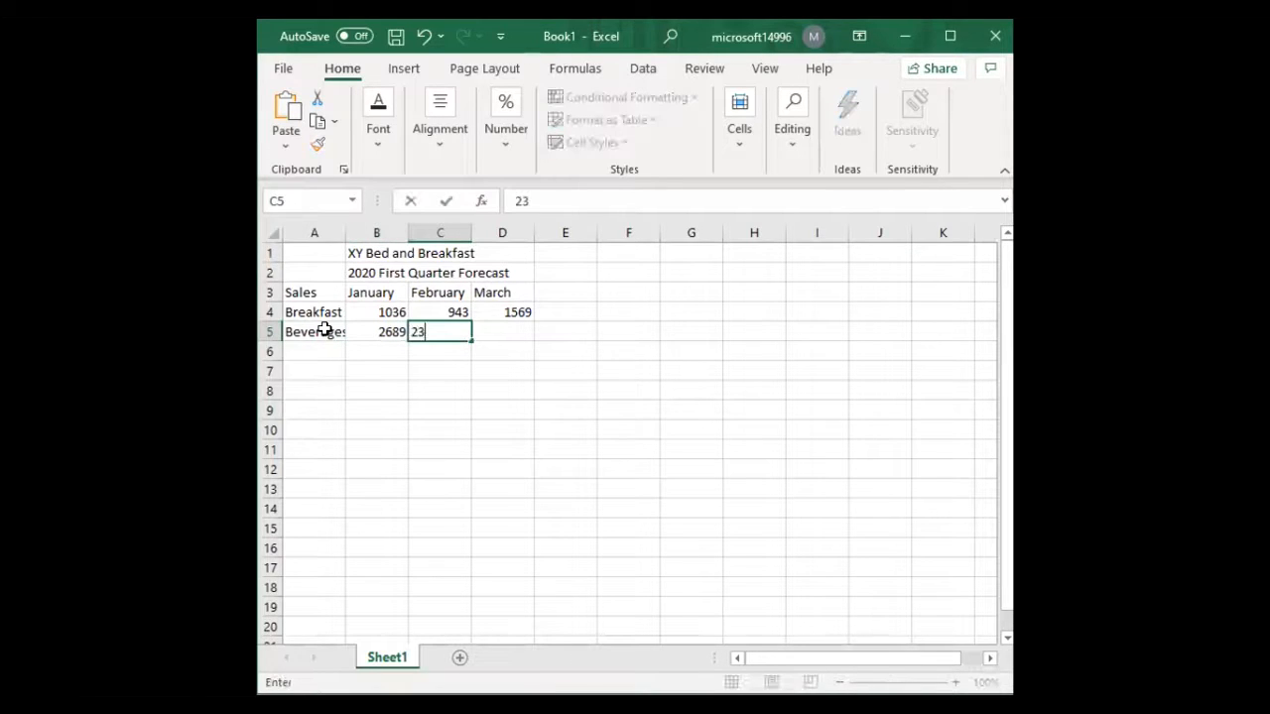
type("89")
key("Tab")
type("3005")
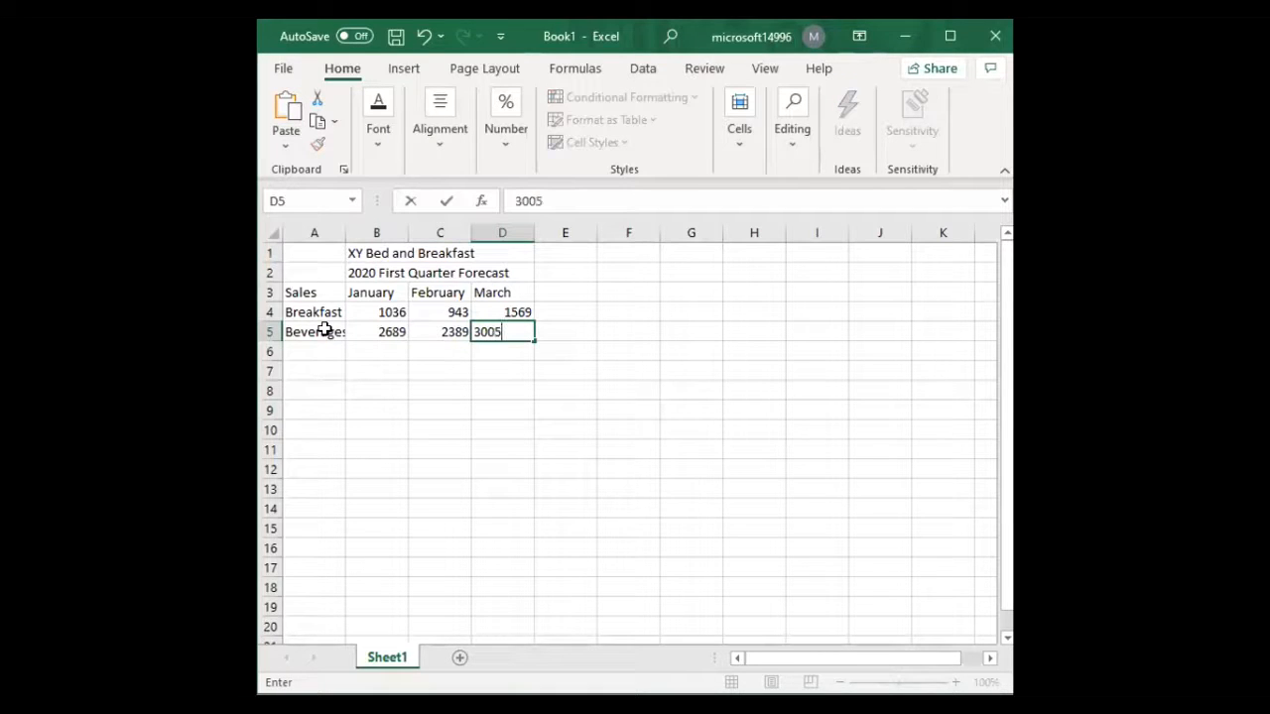
key("Return")
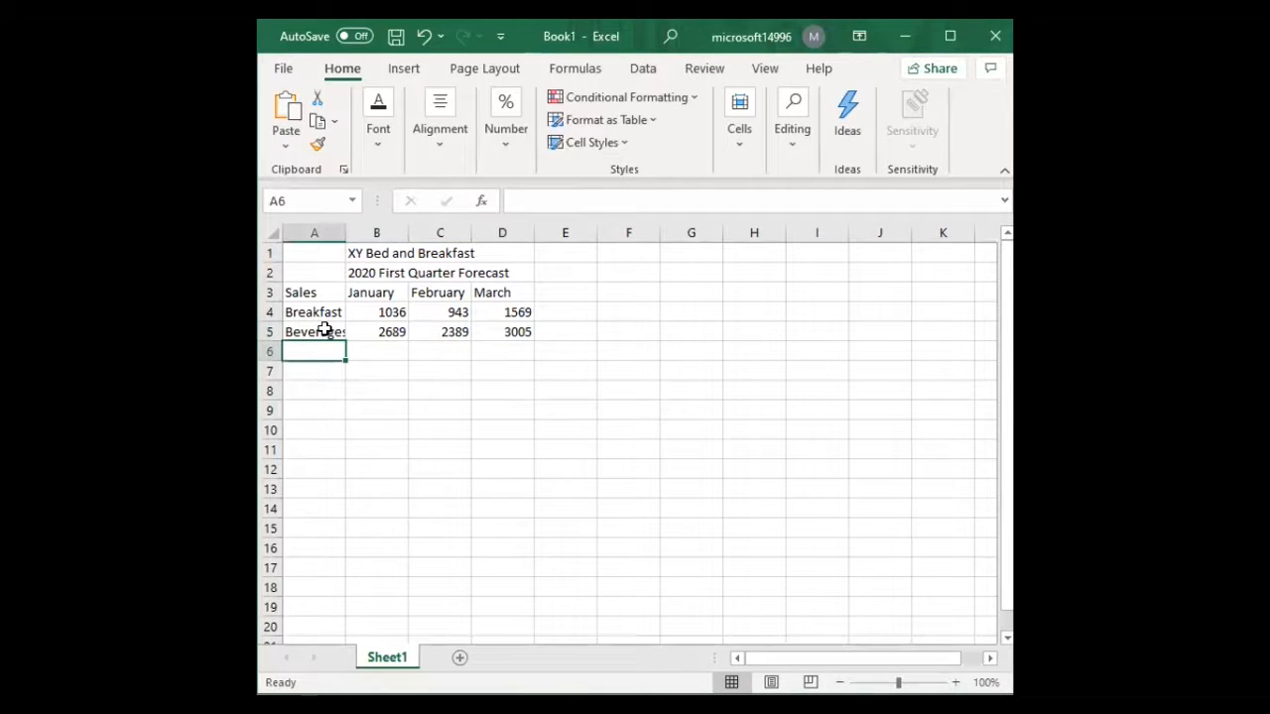
Step: Add the Accommodation row in row 6 with 2900 for January, 2900 for February and 3200 for March
type("Accommodation")
key("Tab")
type("2900")
key("Tab")
type("29")
key("BackSpace")
type("900")
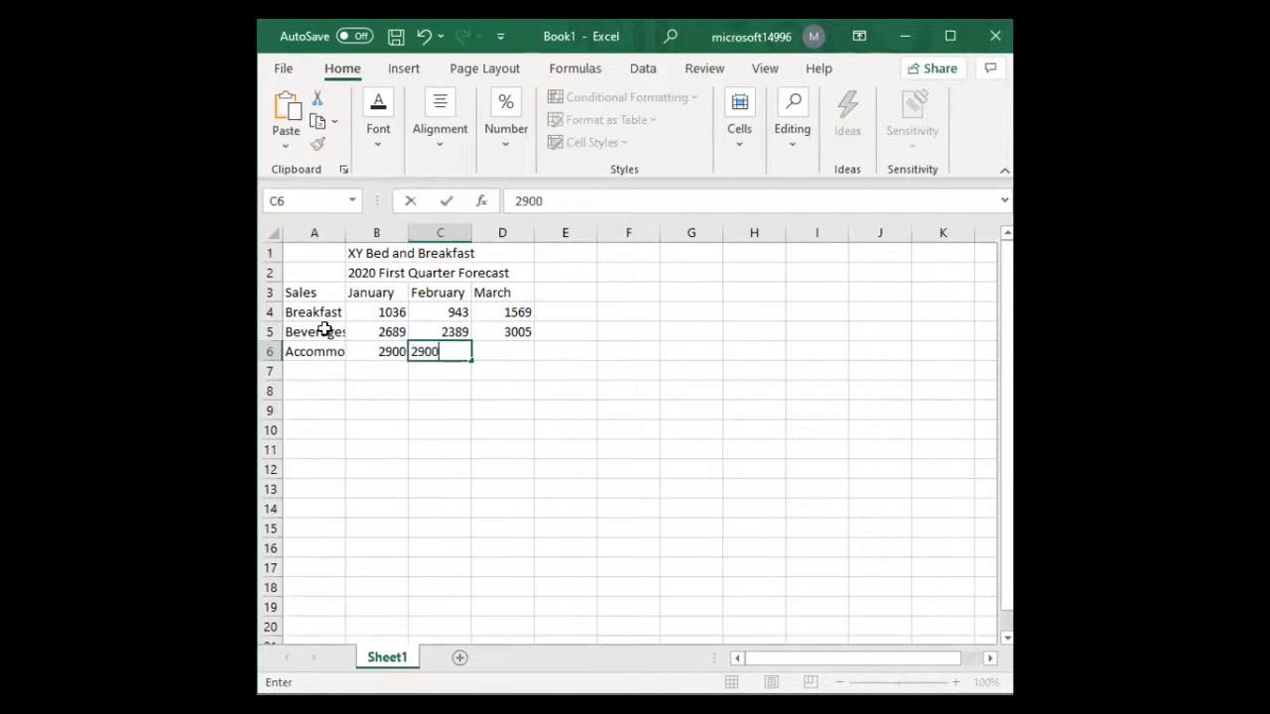
key("Tab")
type("3200")
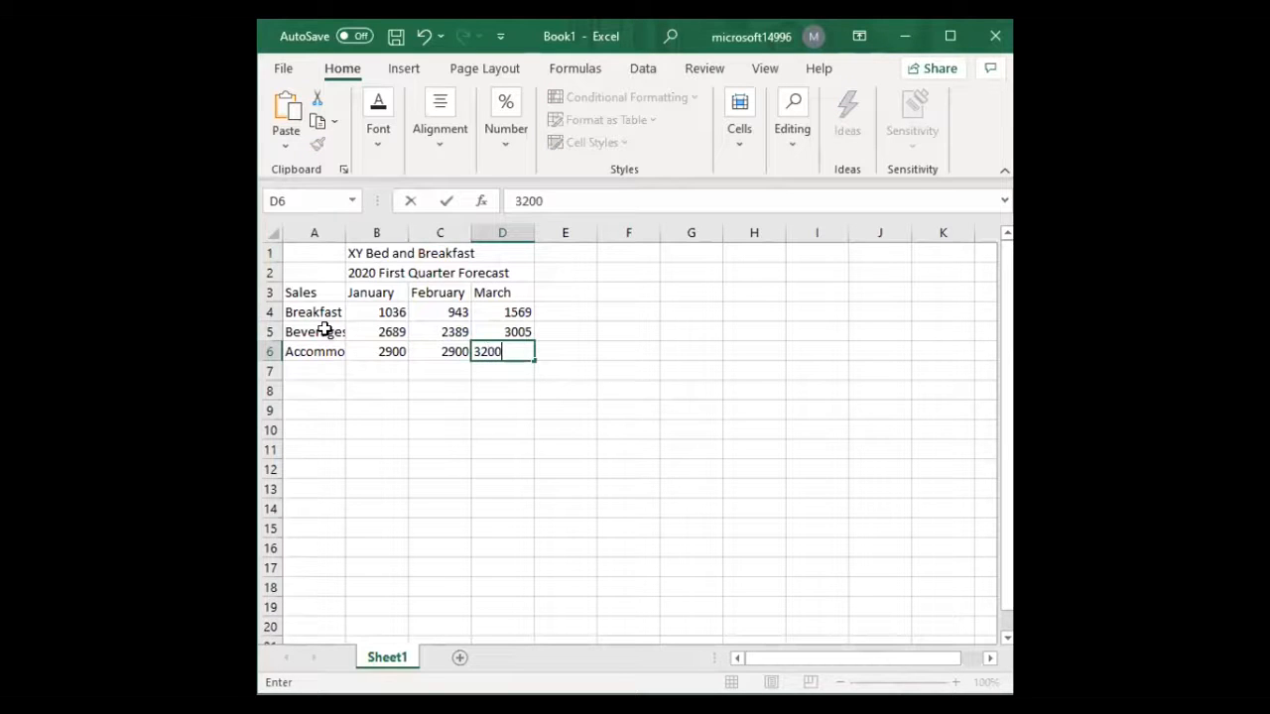
key("Down")
Step: Enter the row labels "Total Sales" in A7 and "Average Sales" in A8
key("Down")
key("Left")
key("Left")
key("Left")
key("Up")
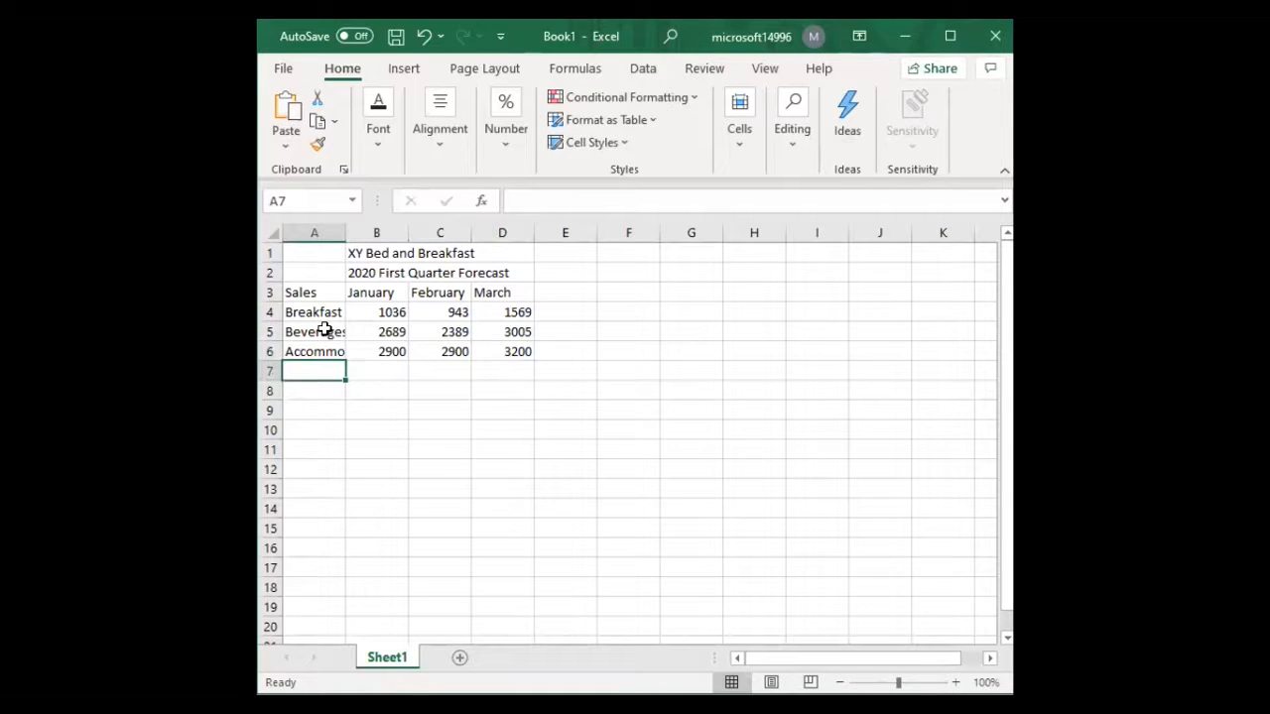
type("Total")
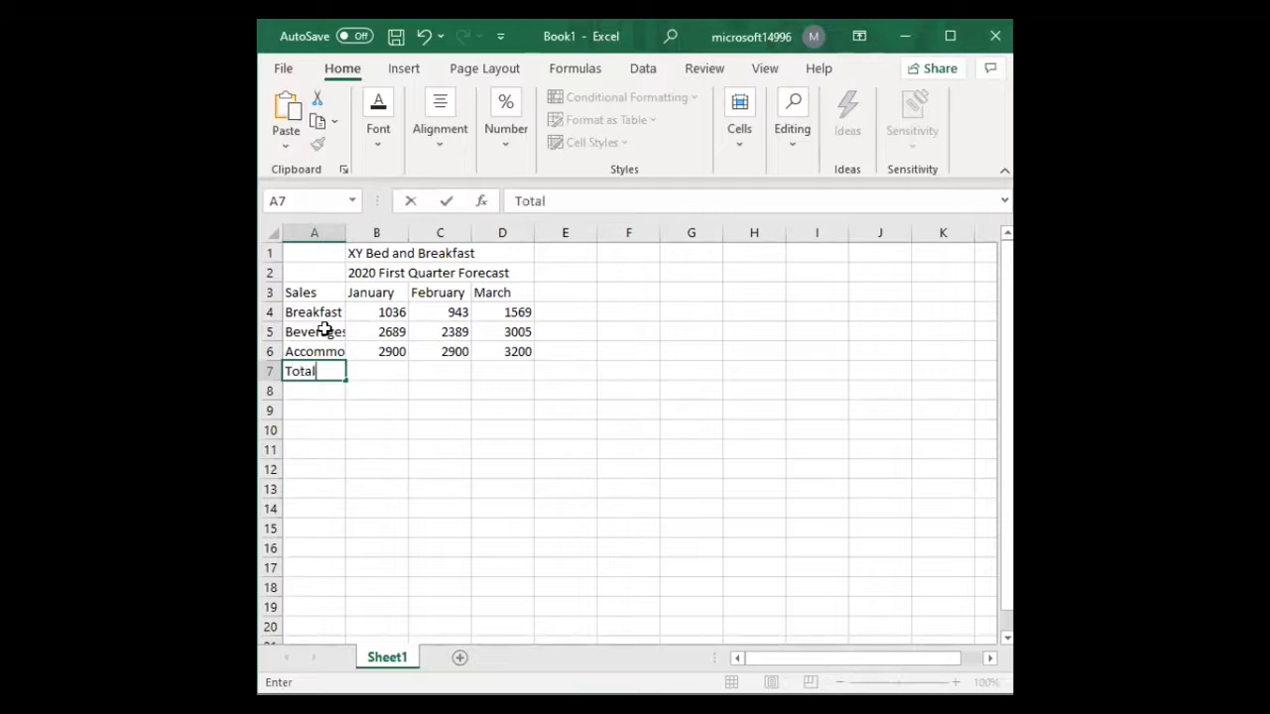
type(" Sales")
key("Return")
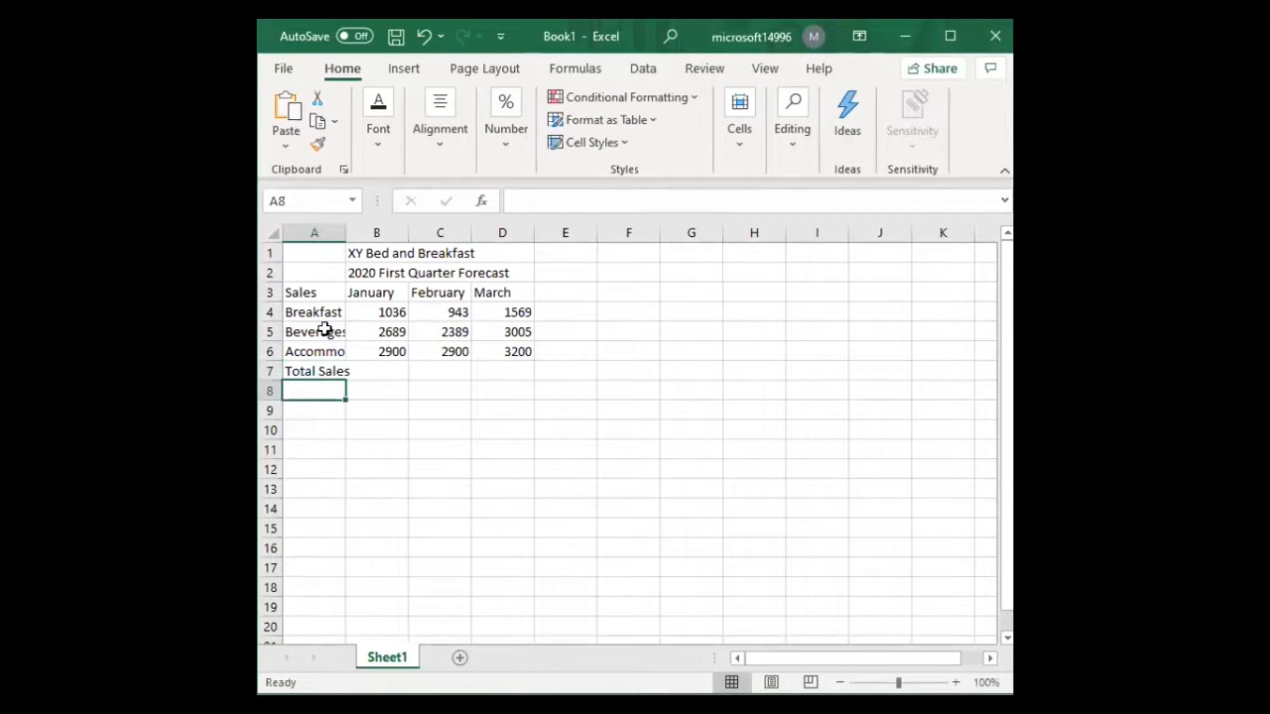
type("Average Sales")
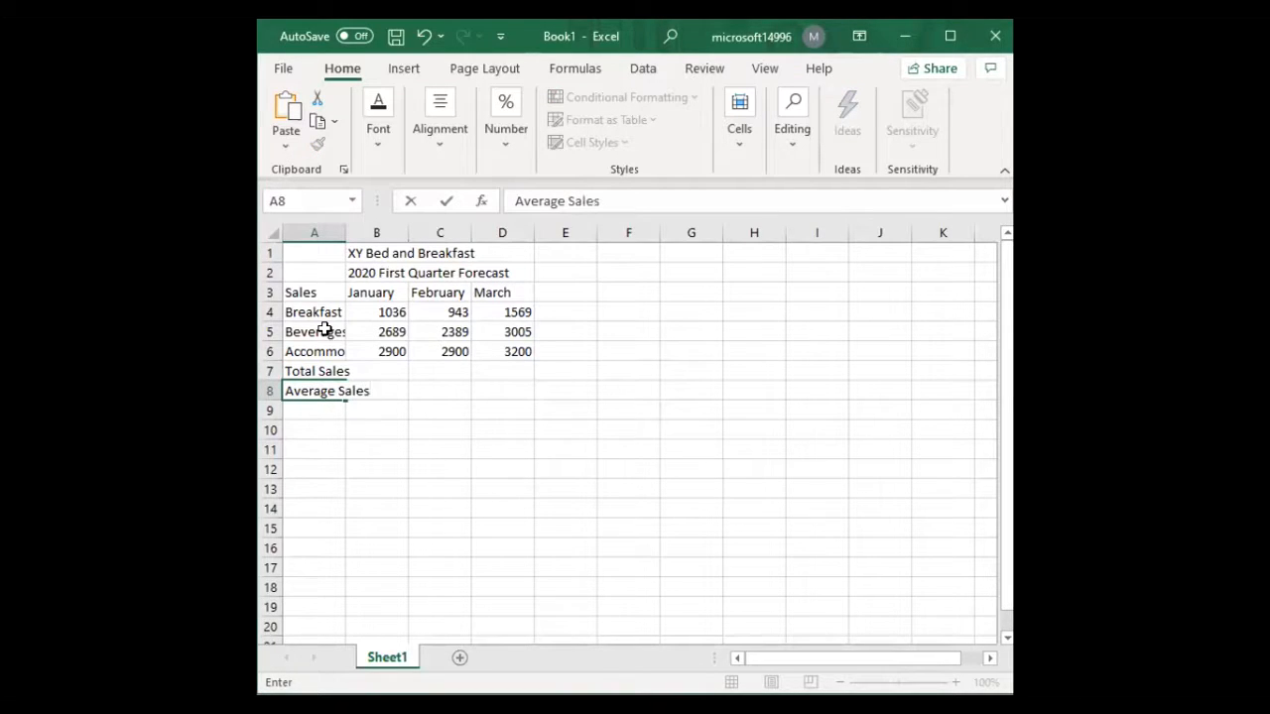
key("Return")
Step: Enter the section heading "Expenses" in A9 below the Average Sales label
type("E")
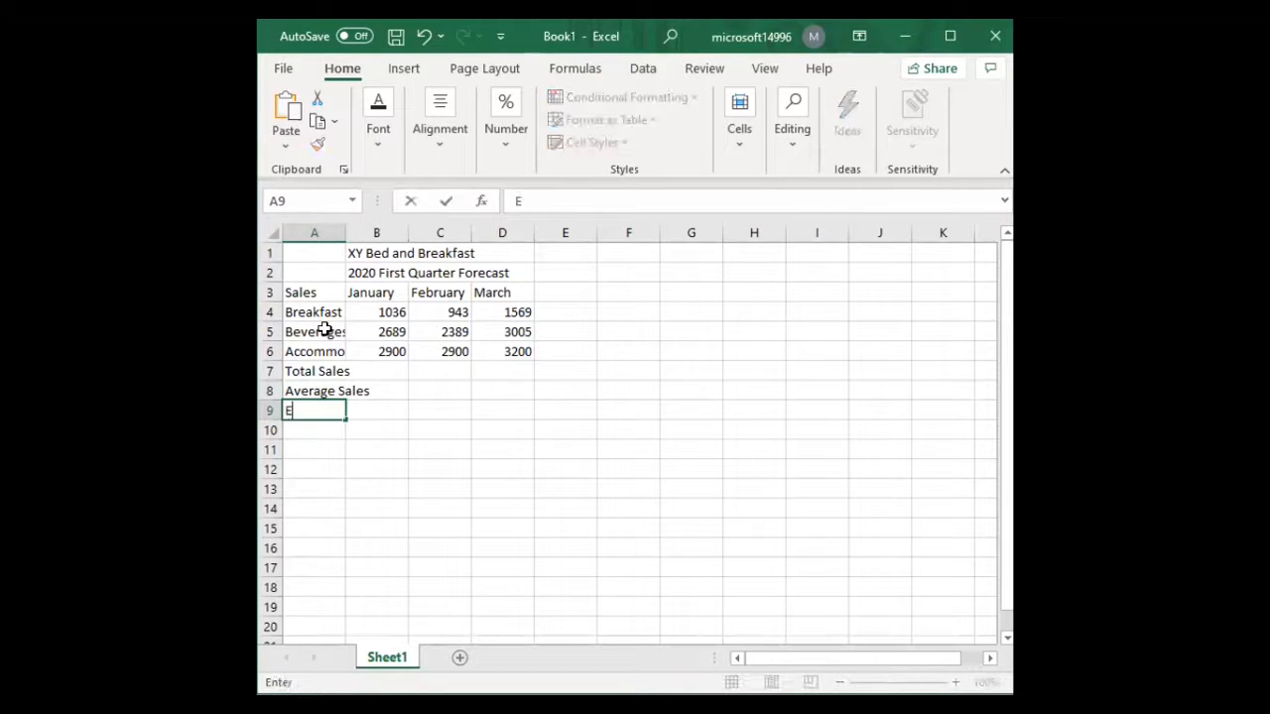
type("xpenses")
key("Return")
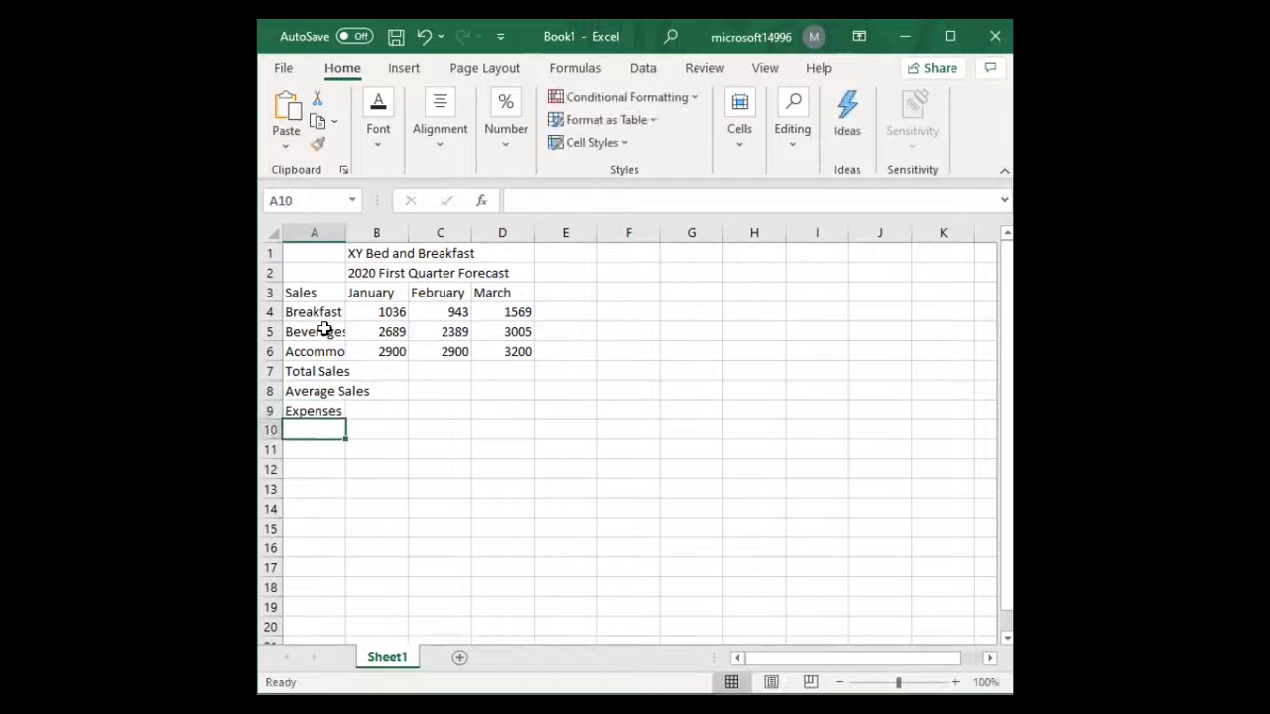
Step: Copy the January, February and March headings from B3:D3 into B9:D9 beside the Expenses heading
key("Up")
key("Right")
key("Up")
key("Up")
key("Up")
key("Up")
key("Up")
key("Up")
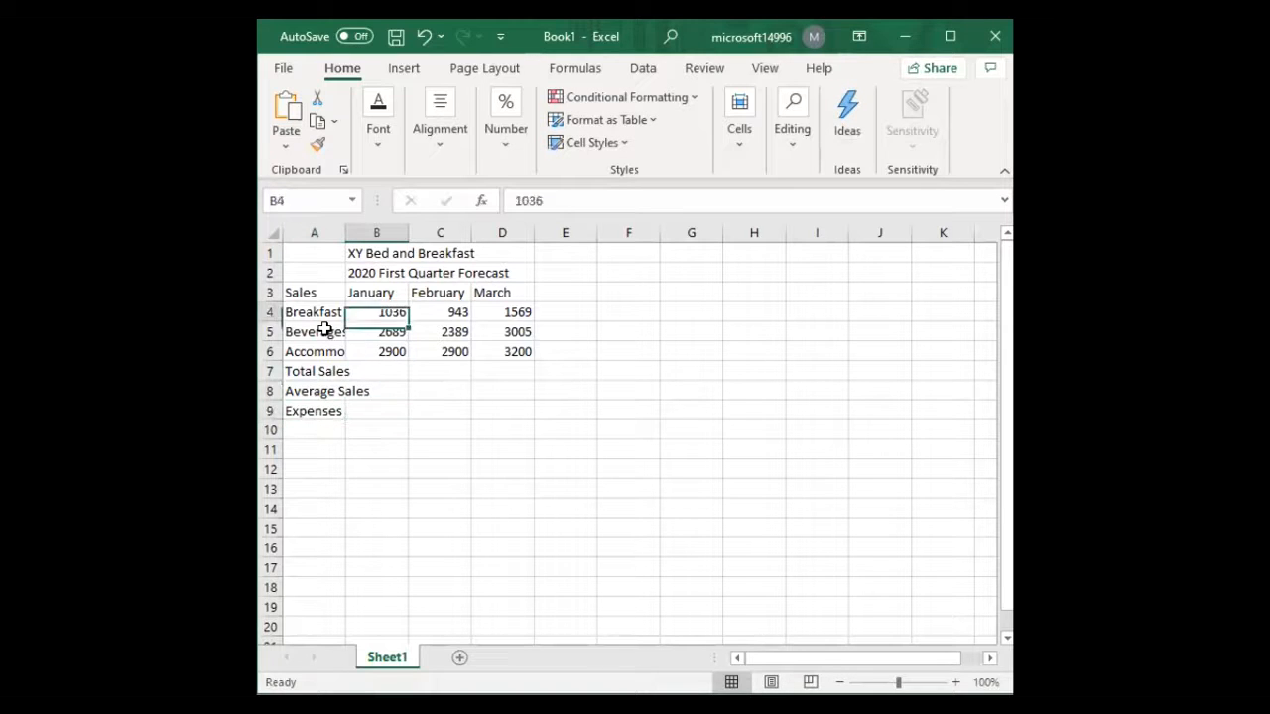
key("shift+Right")
key("shift+Right")
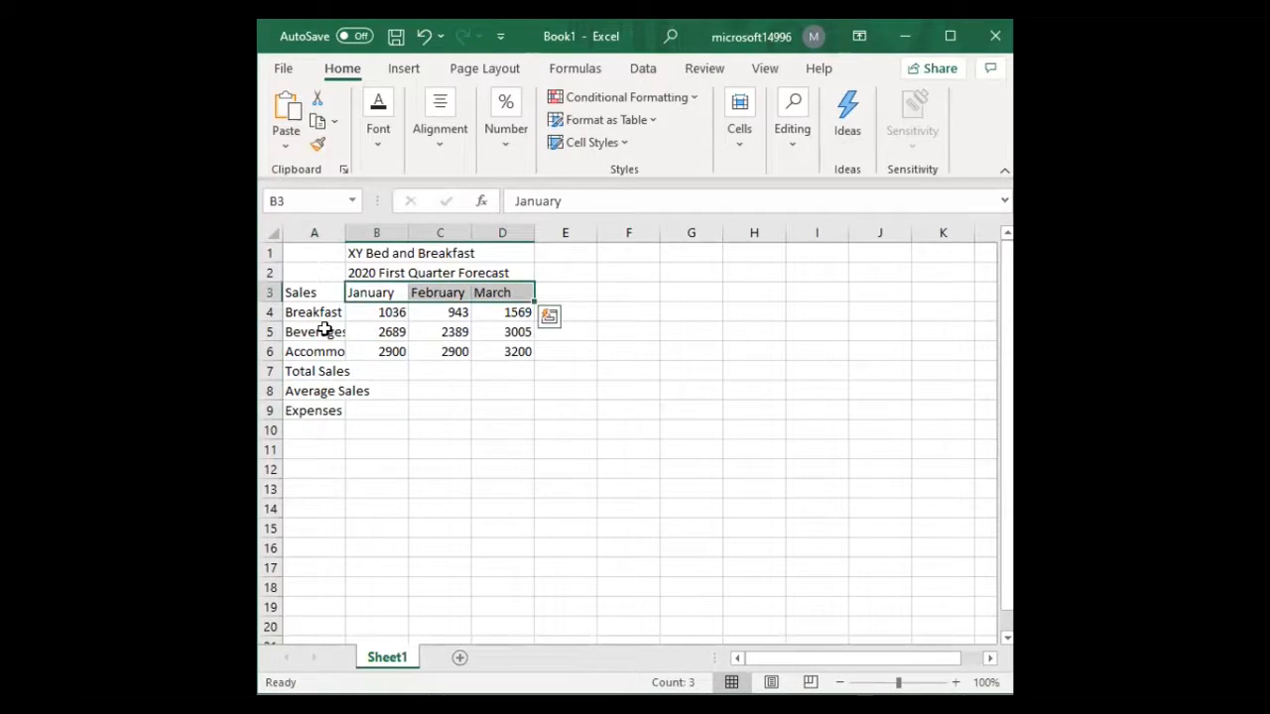
key("ctrl+c")
key("Down")
key("Down")
key("Down")
key("Down")
key("Down")
key("Down")
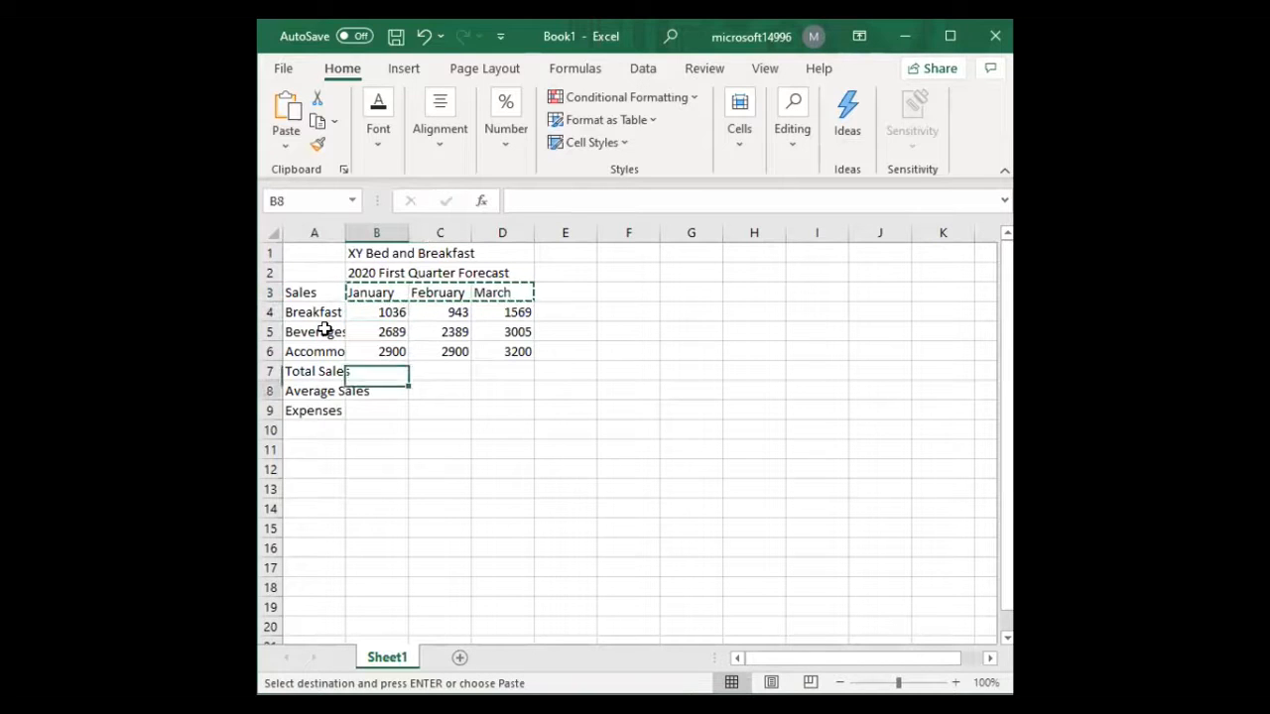
key("ctrl+v")
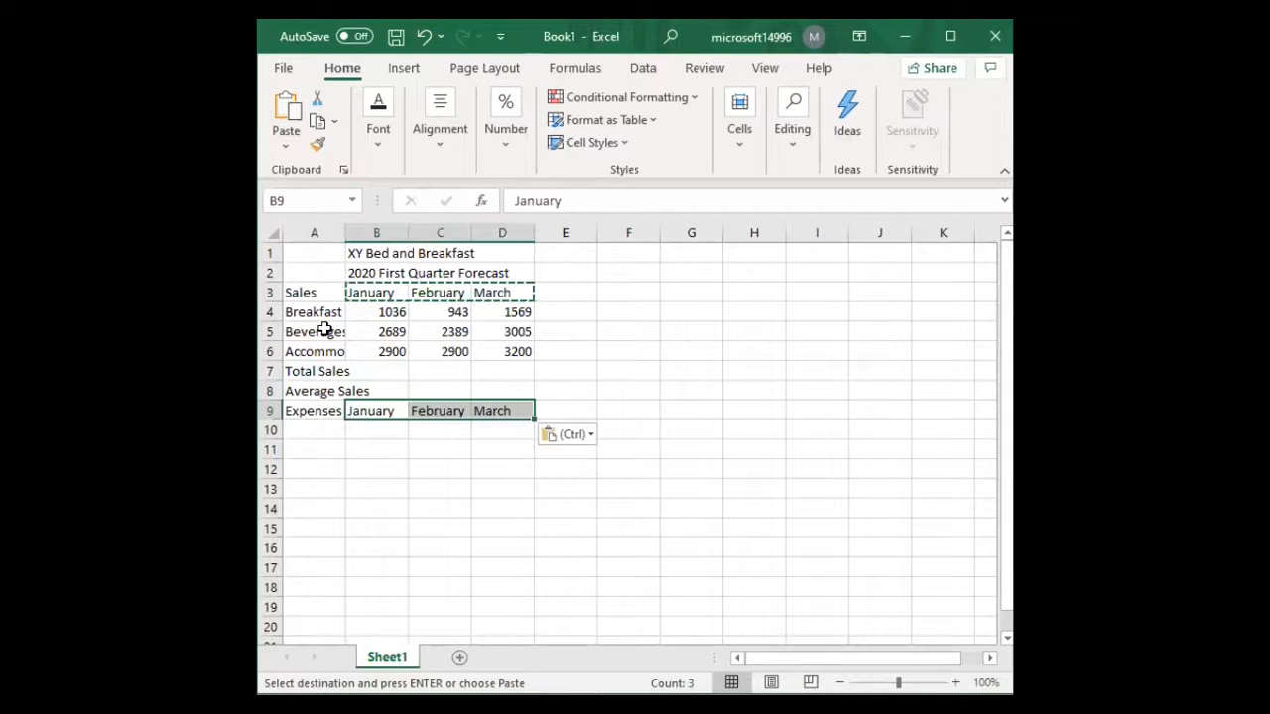
Step: Add the Wages row in row 10 with 5500 for January, 5500 for February and 6000 for March
key("Down")
key("Left")
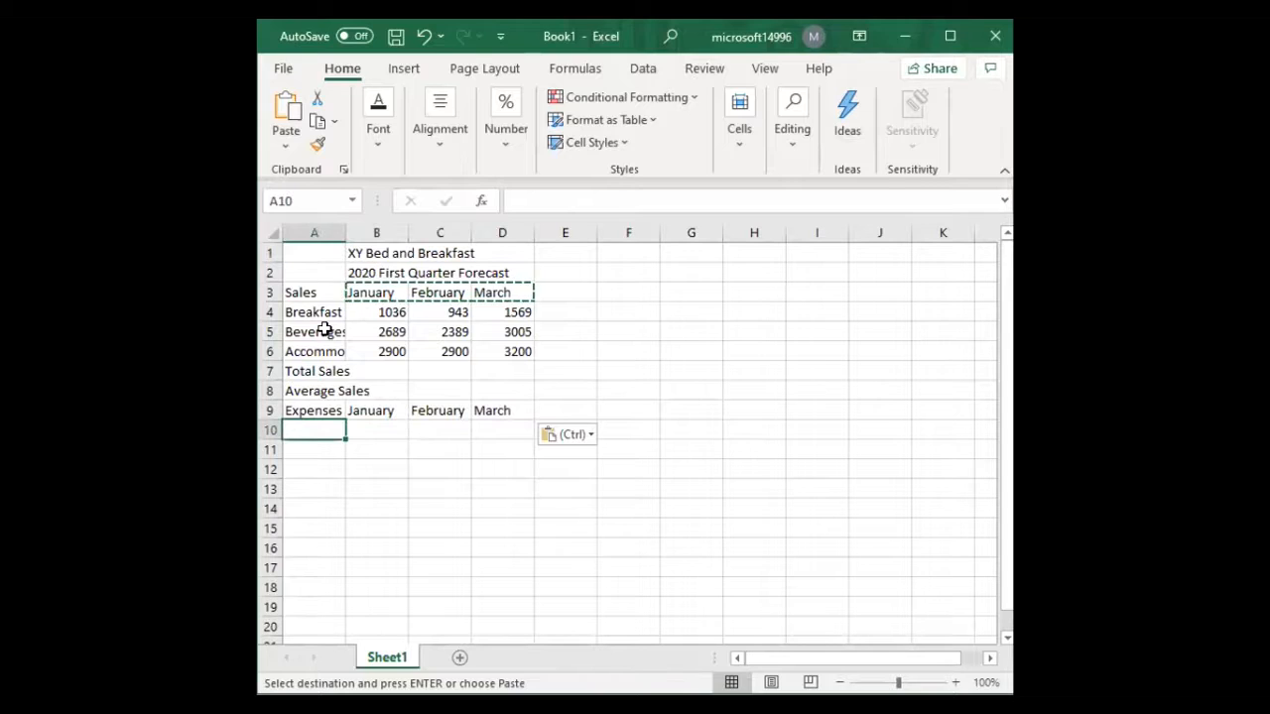
type("Wages")
key("Tab")
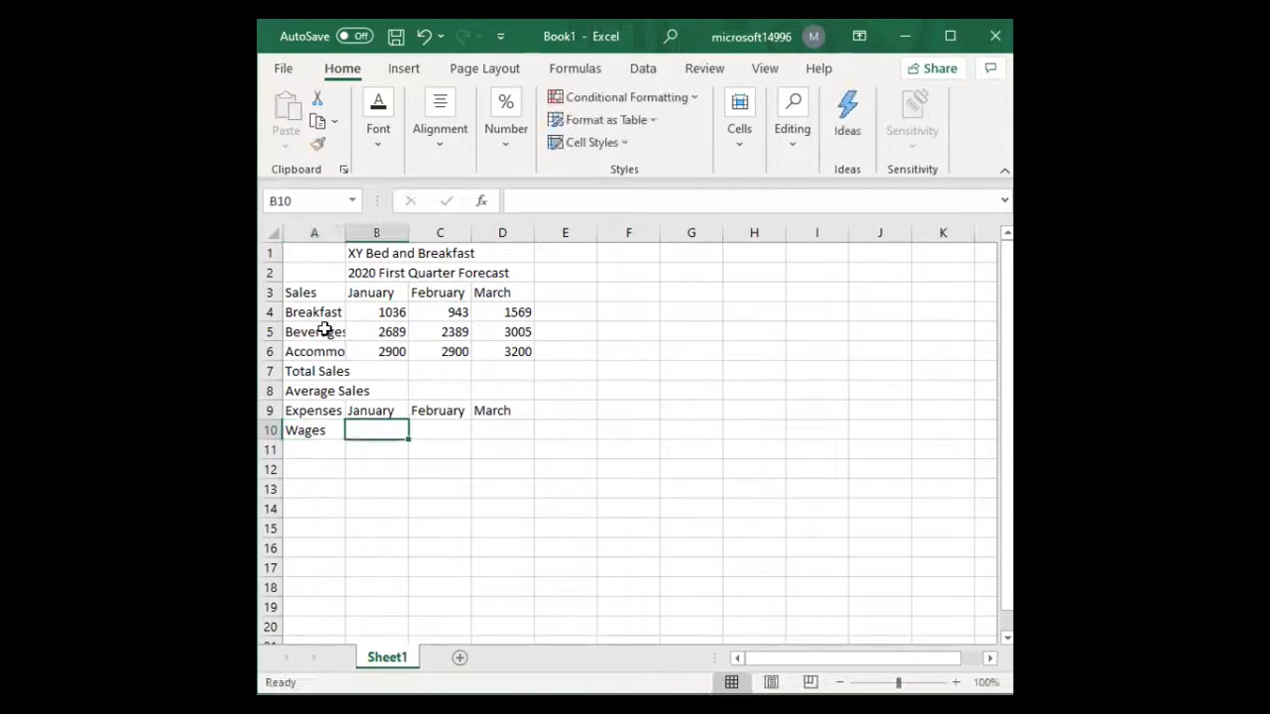
type("555")
key("BackSpace")
type("00")
key("Tab")
type("5500")
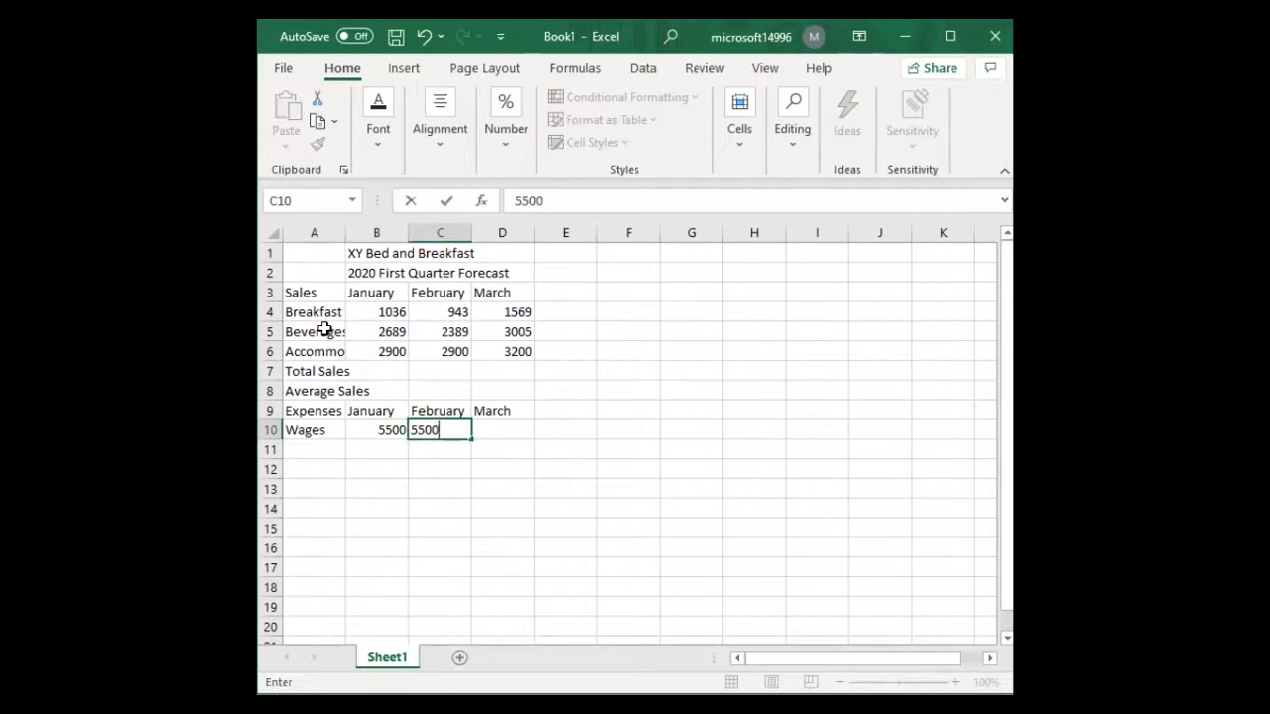
key("Tab")
type("6000")
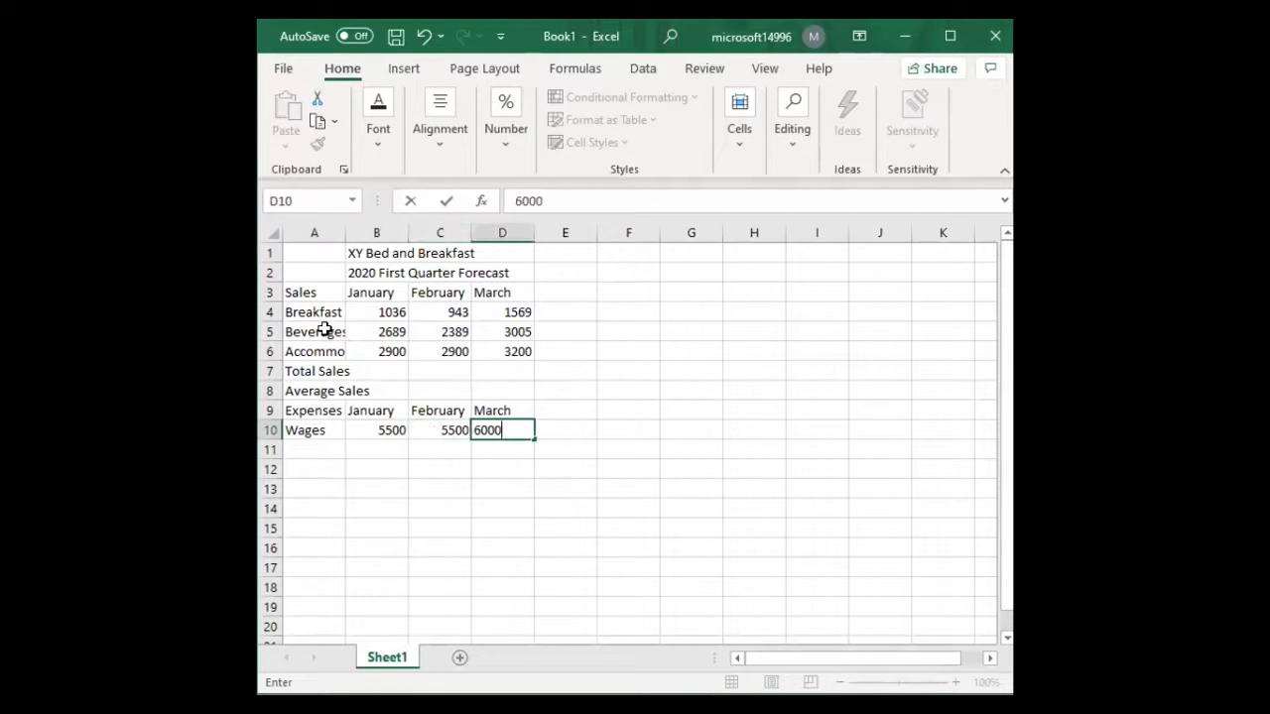
key("Return")
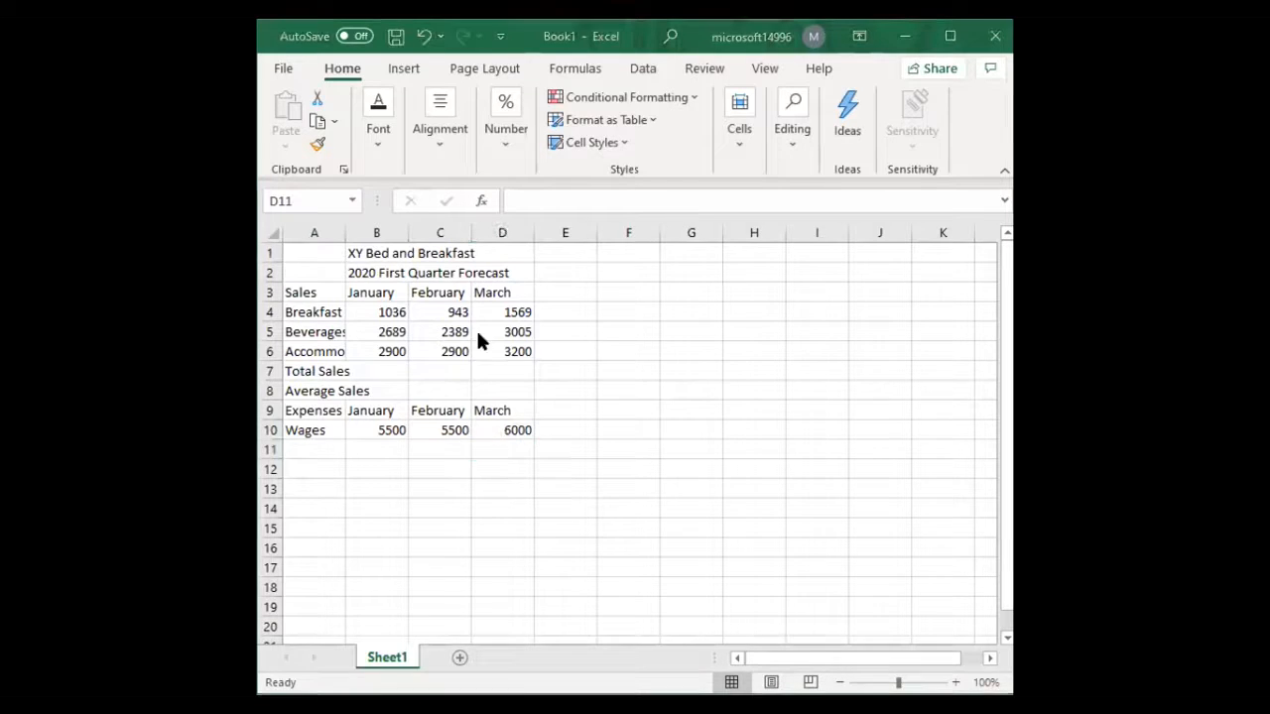
Step: Add the Rent row in row 11 with 8200 for January, 8200 for February and 8500 for March
left_click(304, 449)
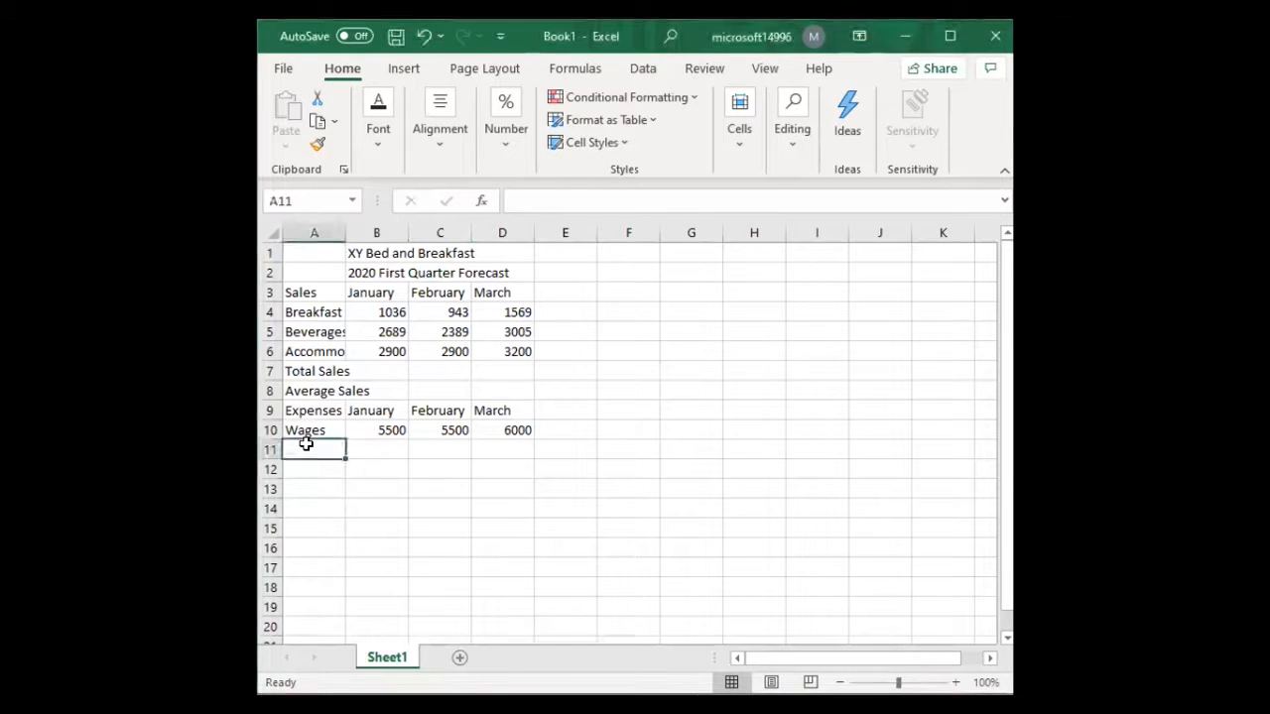
type("Re")
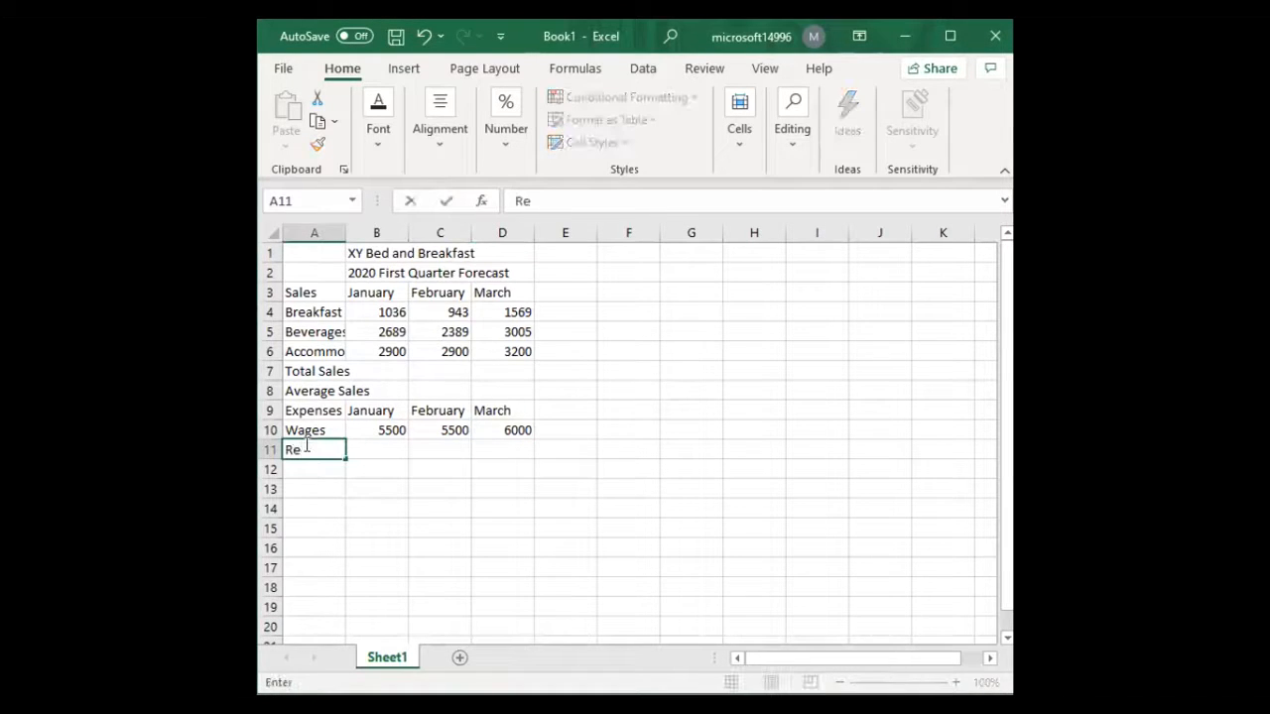
type("nt")
key("Tab")
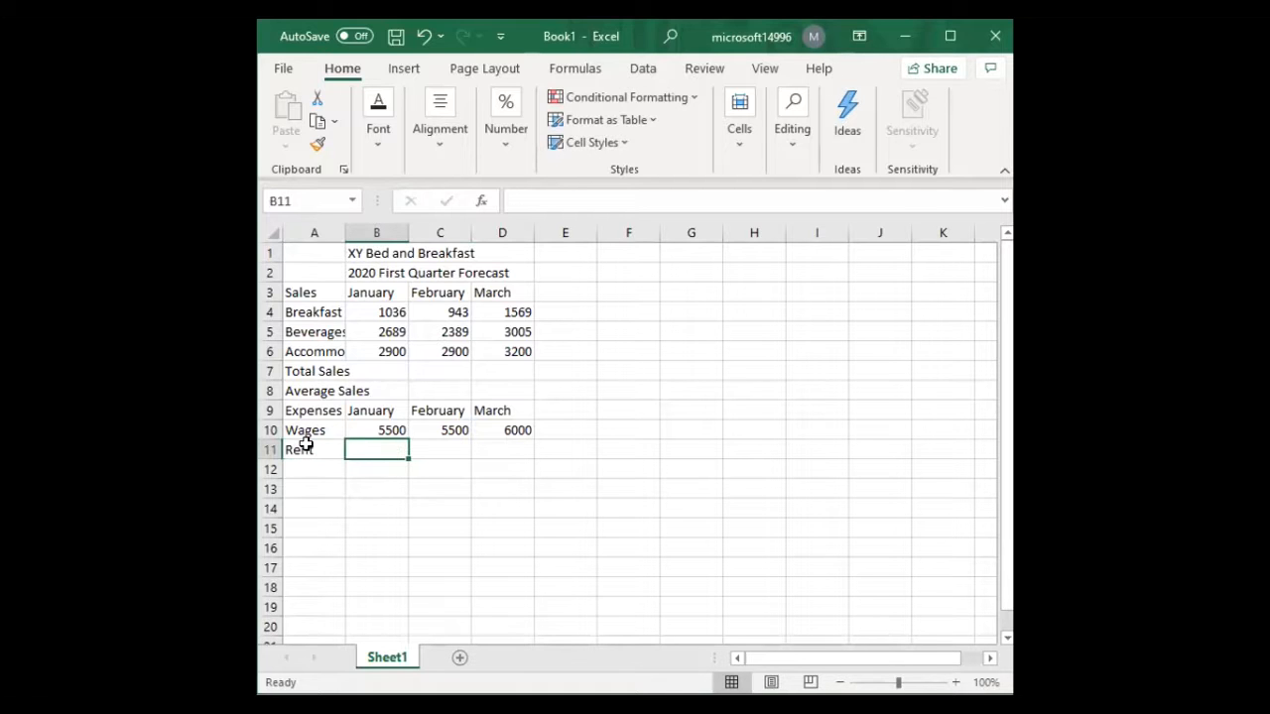
type("8200")
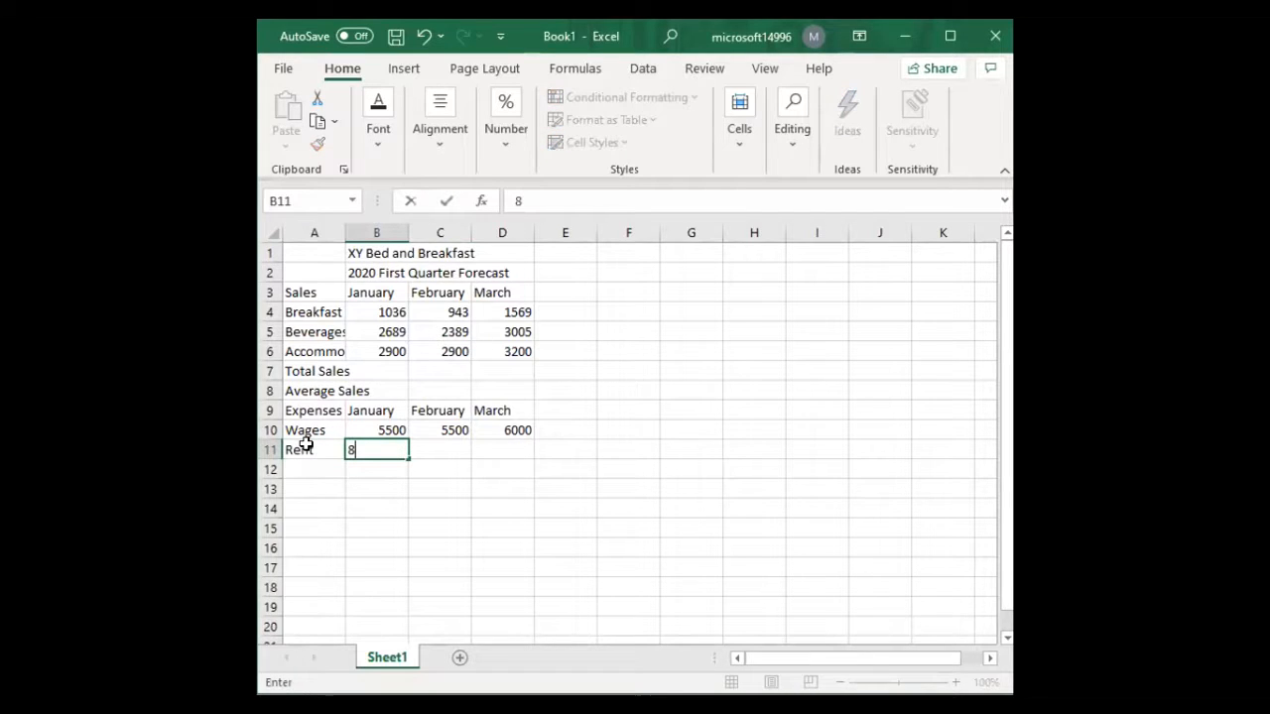
key("Tab")
type("83")
key("BackSpace")
type("200")
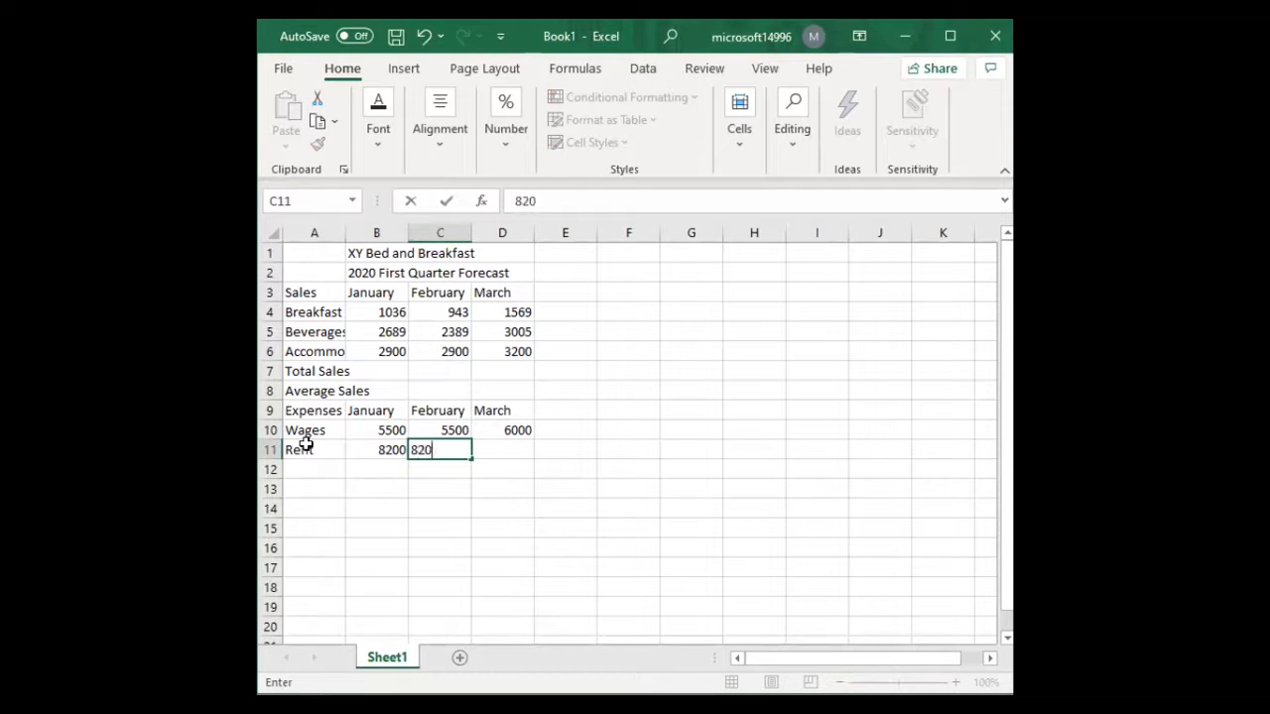
key("Tab")
type("8500")
key("Return")
Step: Add the Services row in row 12 with 956 for January, 879 for February and 964 for March
key("Left")
type("Serv")
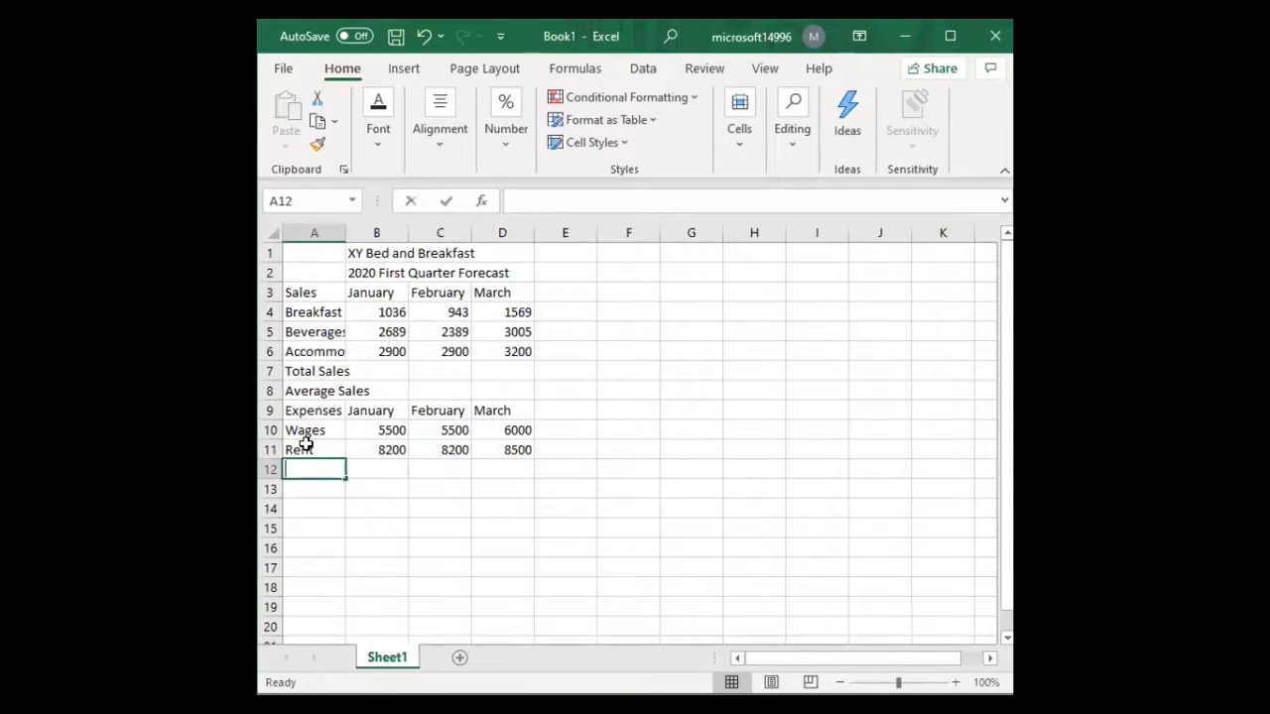
type("ices")
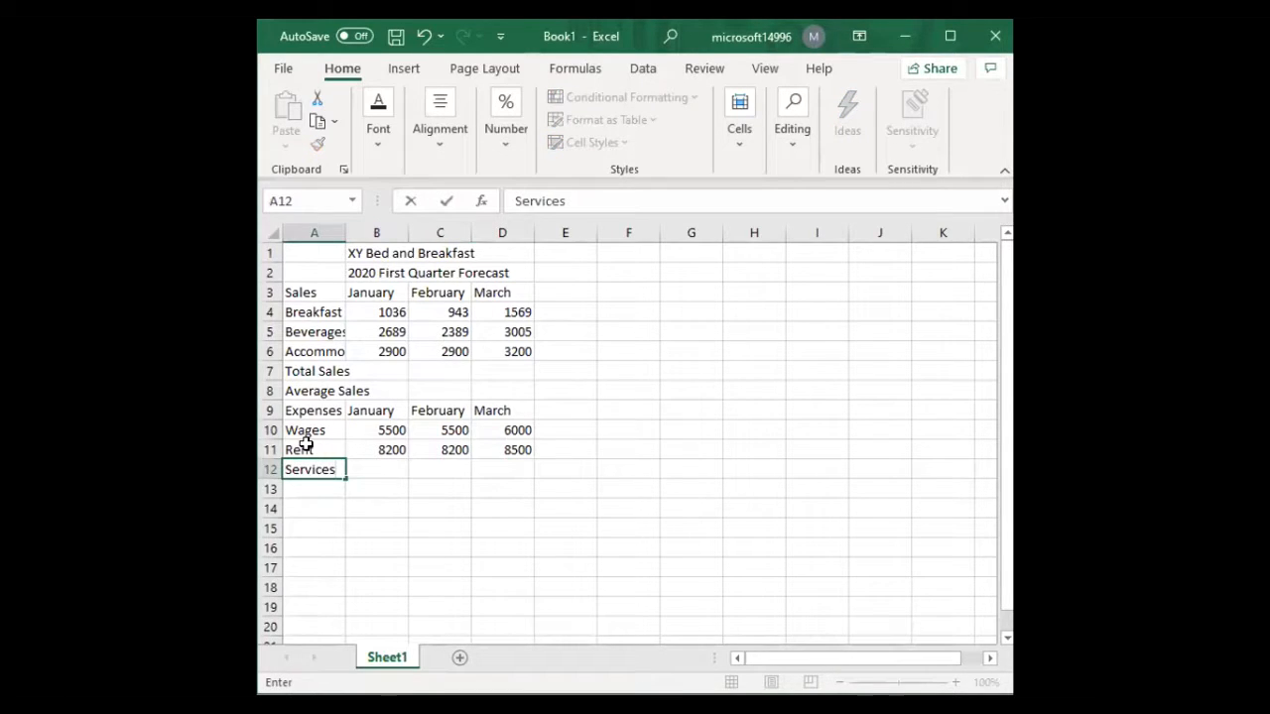
key("Tab")
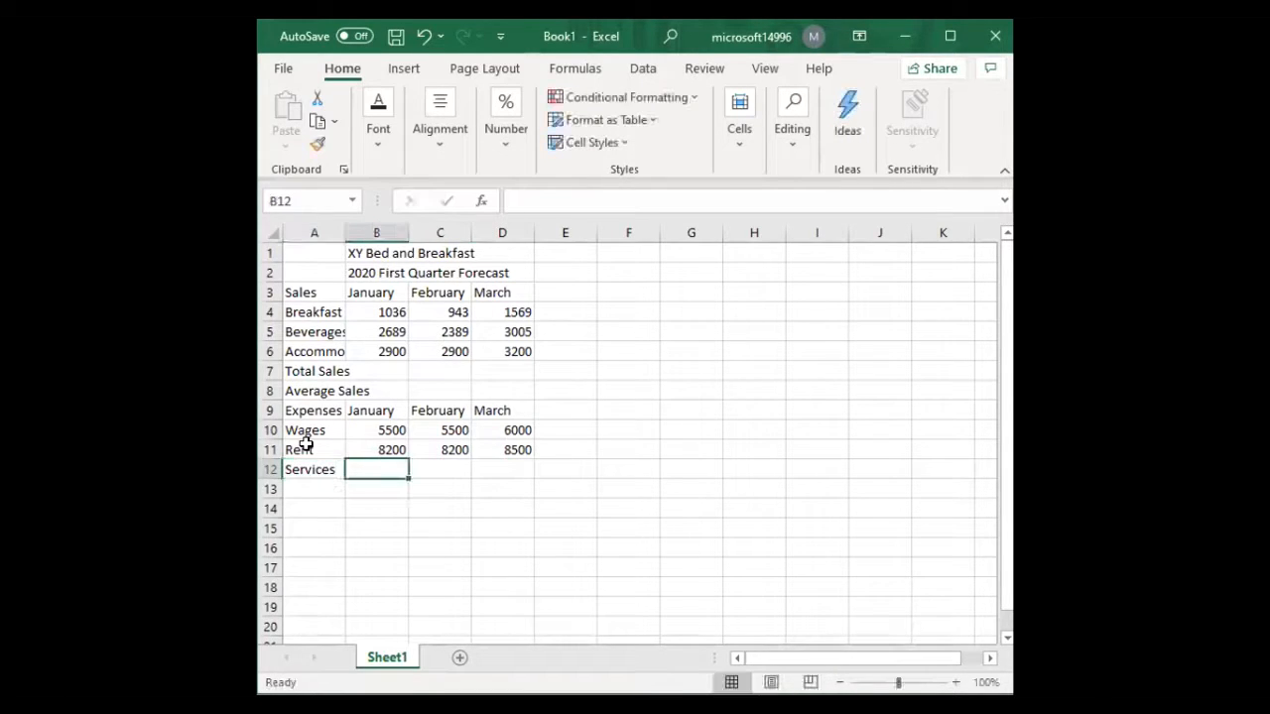
type("956")
key("Tab")
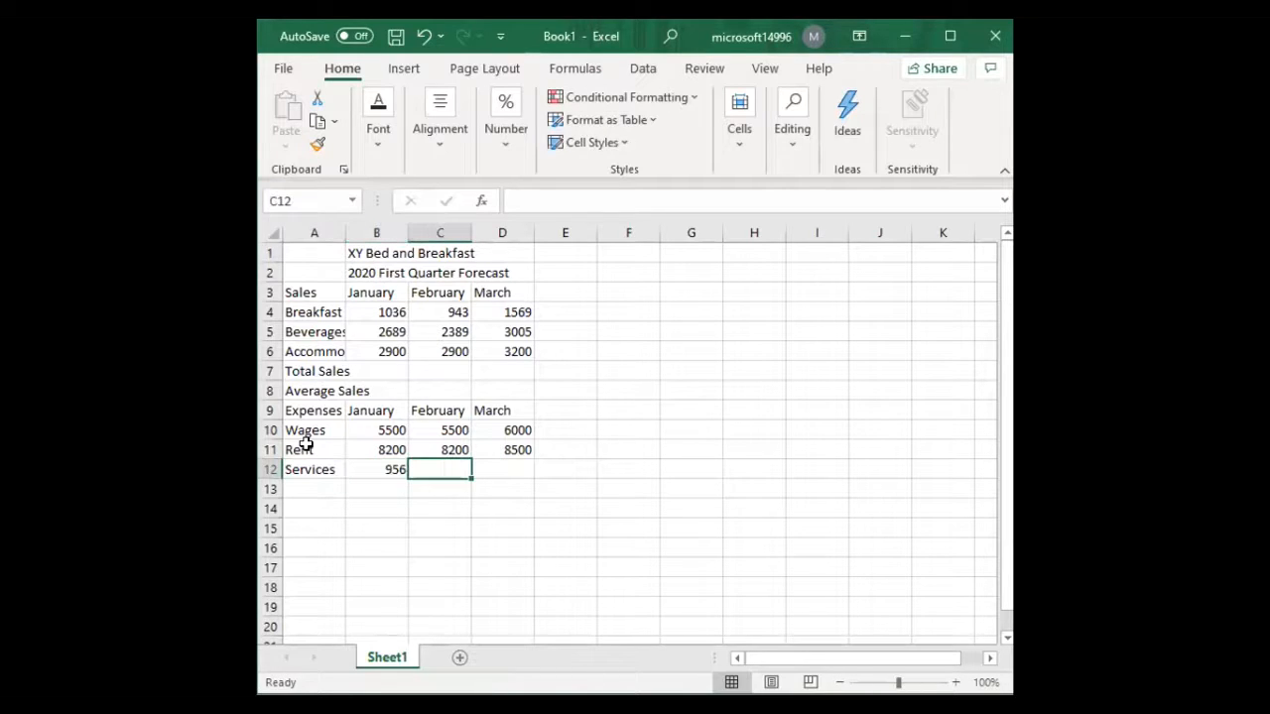
type("879")
key("Tab")
type("964")
key("Return")
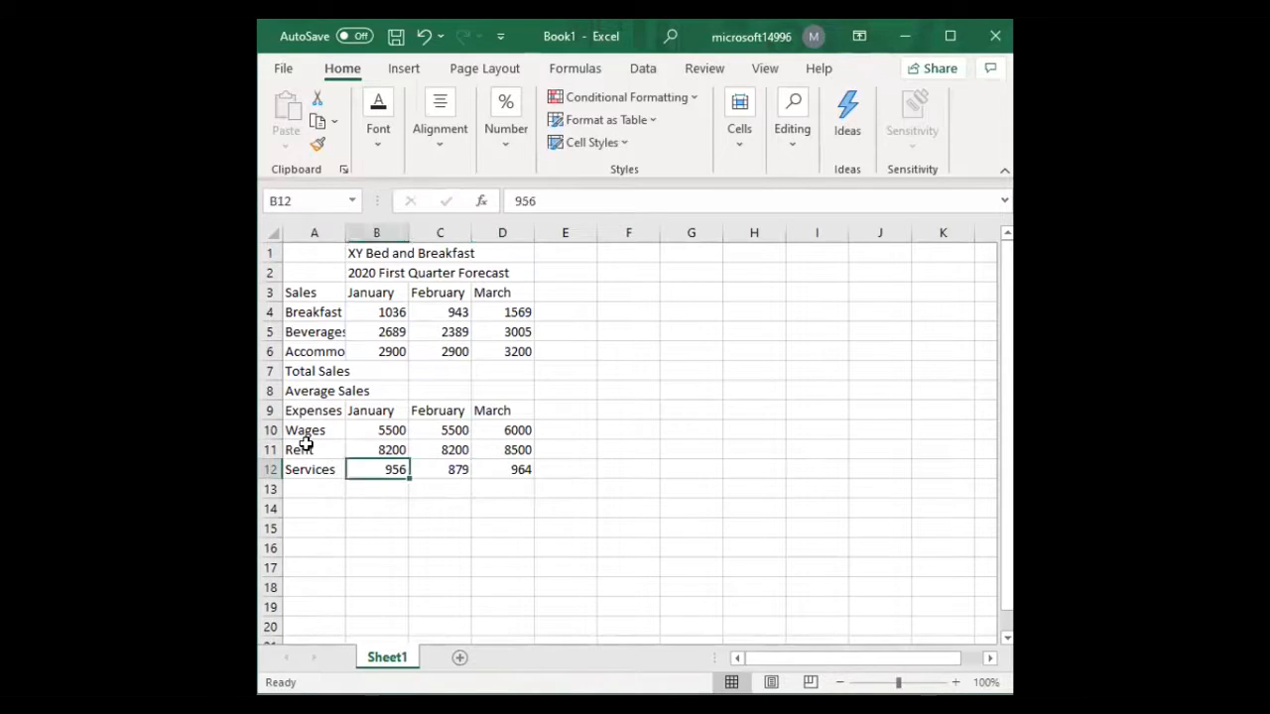
Step: Enter the row label "Total Expewnses" in A13 below the Services row
type("Tot")
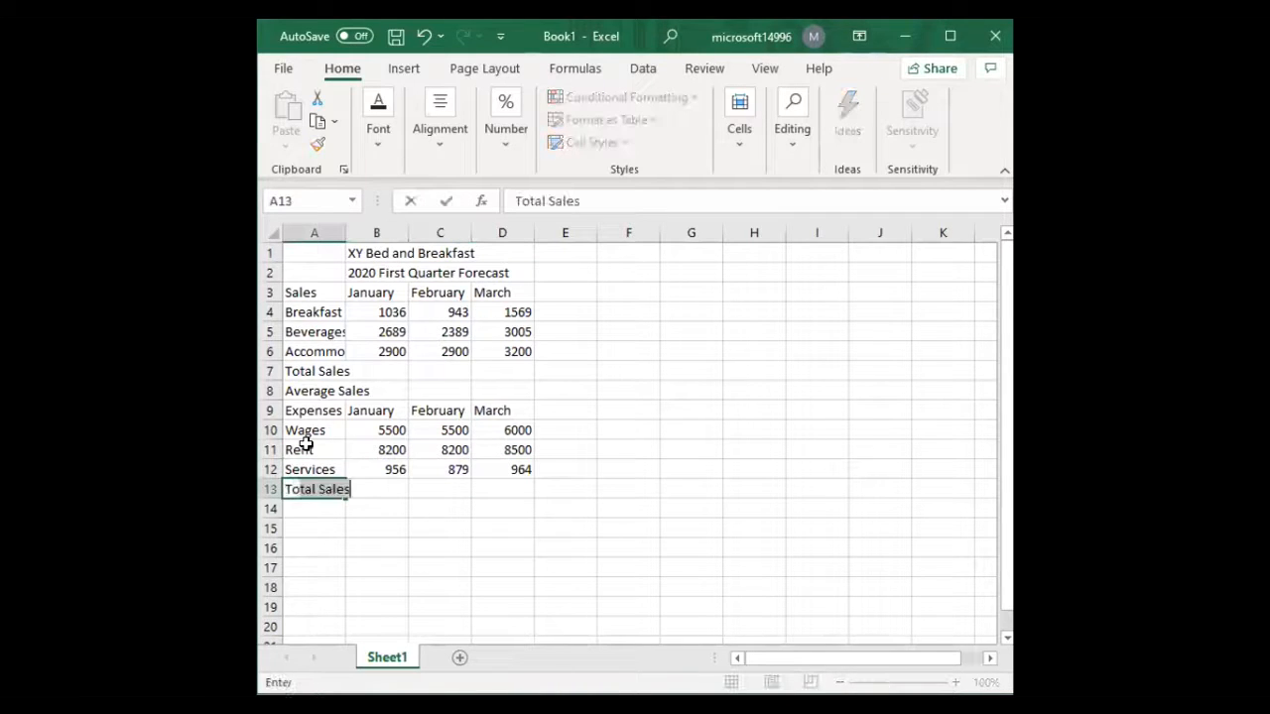
type("al E")
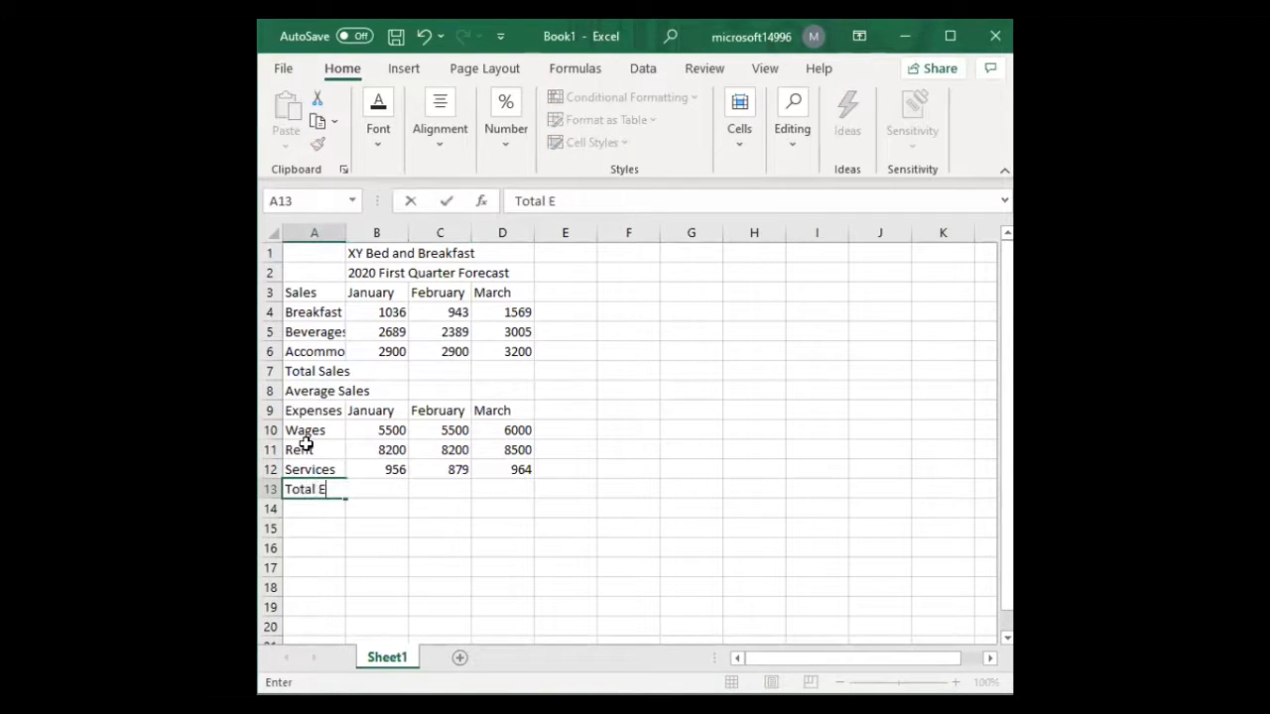
type("xpewnses")
key("Return")
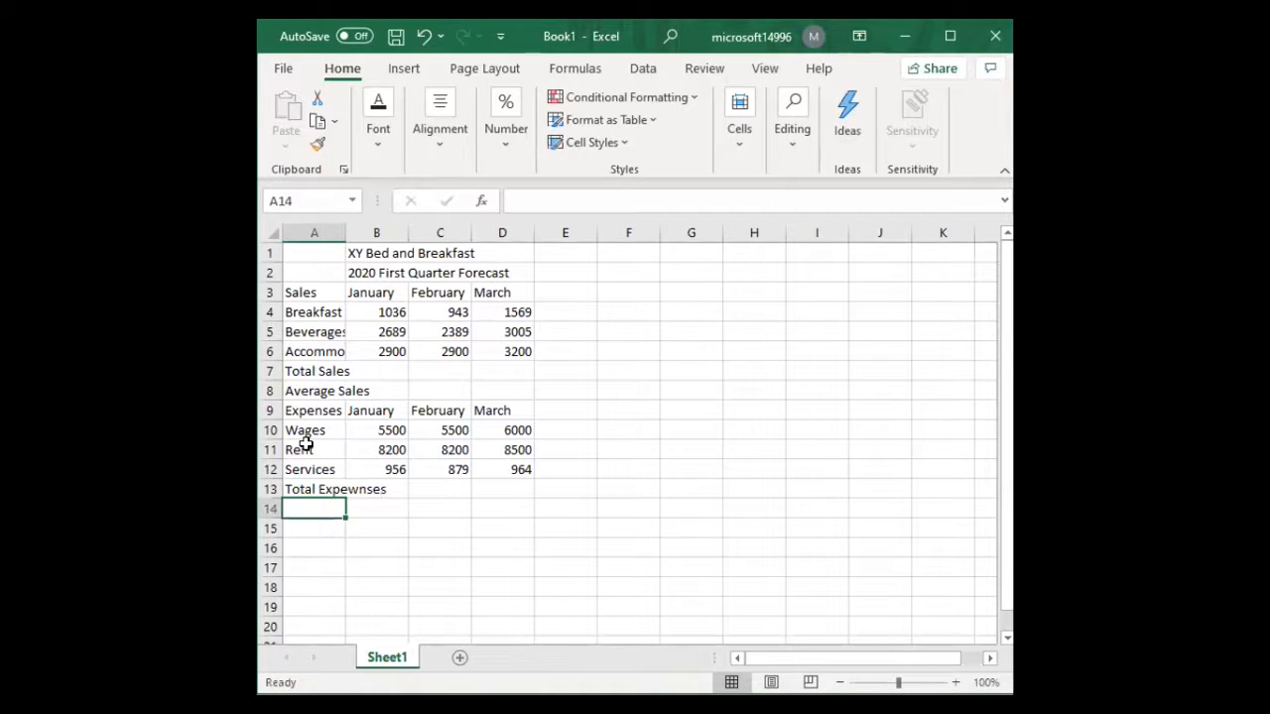
Step: Enter the row label "Average Expenses" in A14
type("Average E")
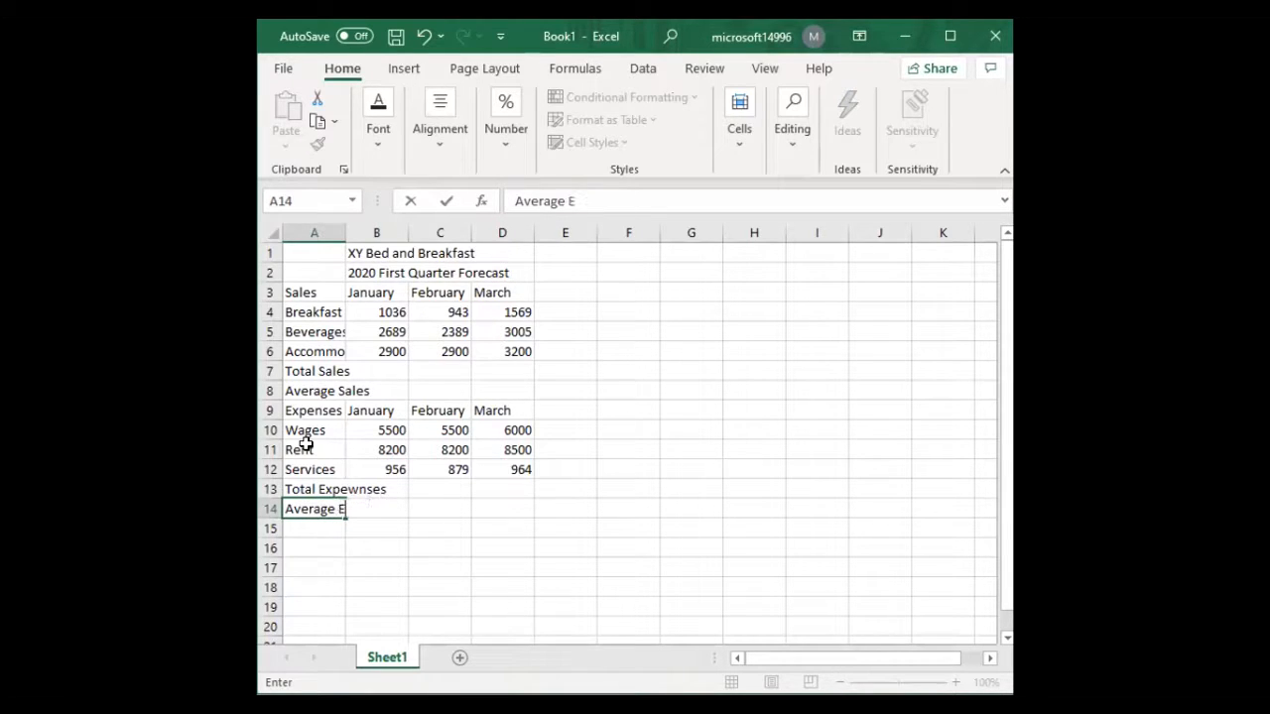
type("xpewnses")
key("BackSpace")
key("BackSpace")
key("BackSpace")
key("BackSpace")
key("BackSpace")
type("nses")
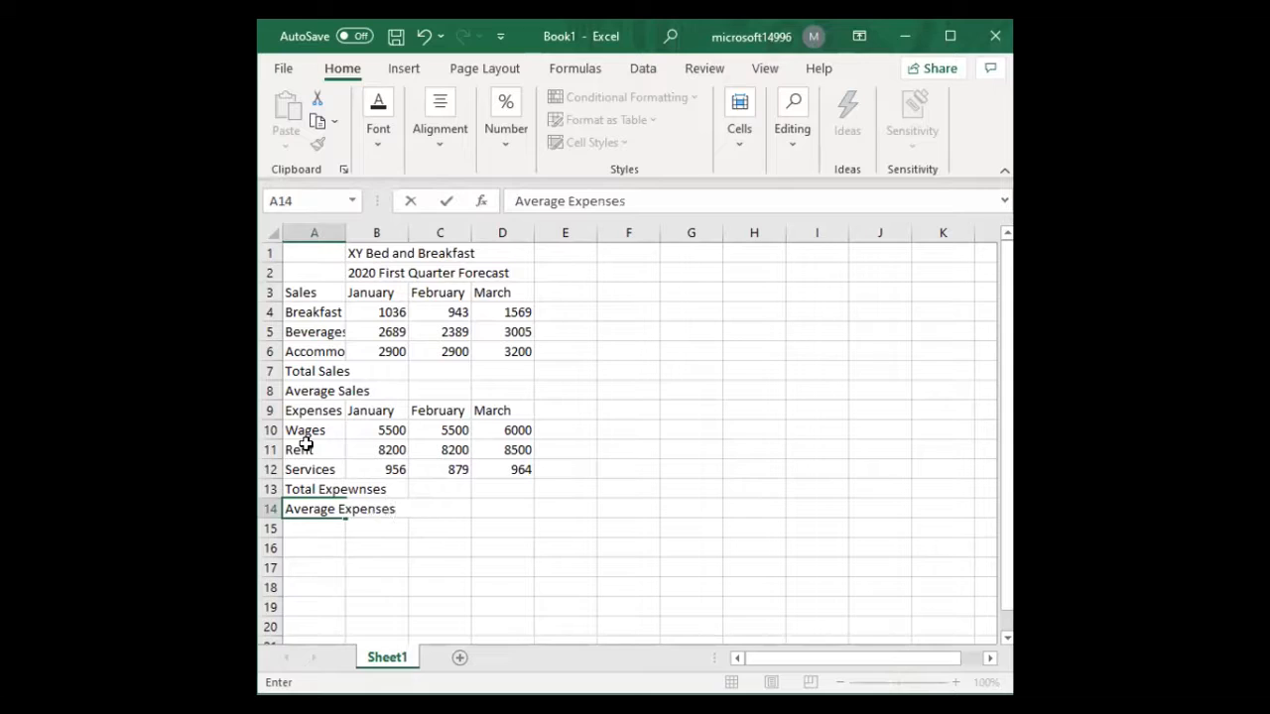
key("Return")
Step: Copy the month headings from B9:D9 into B15:D15 below the expenses section
key("Right")
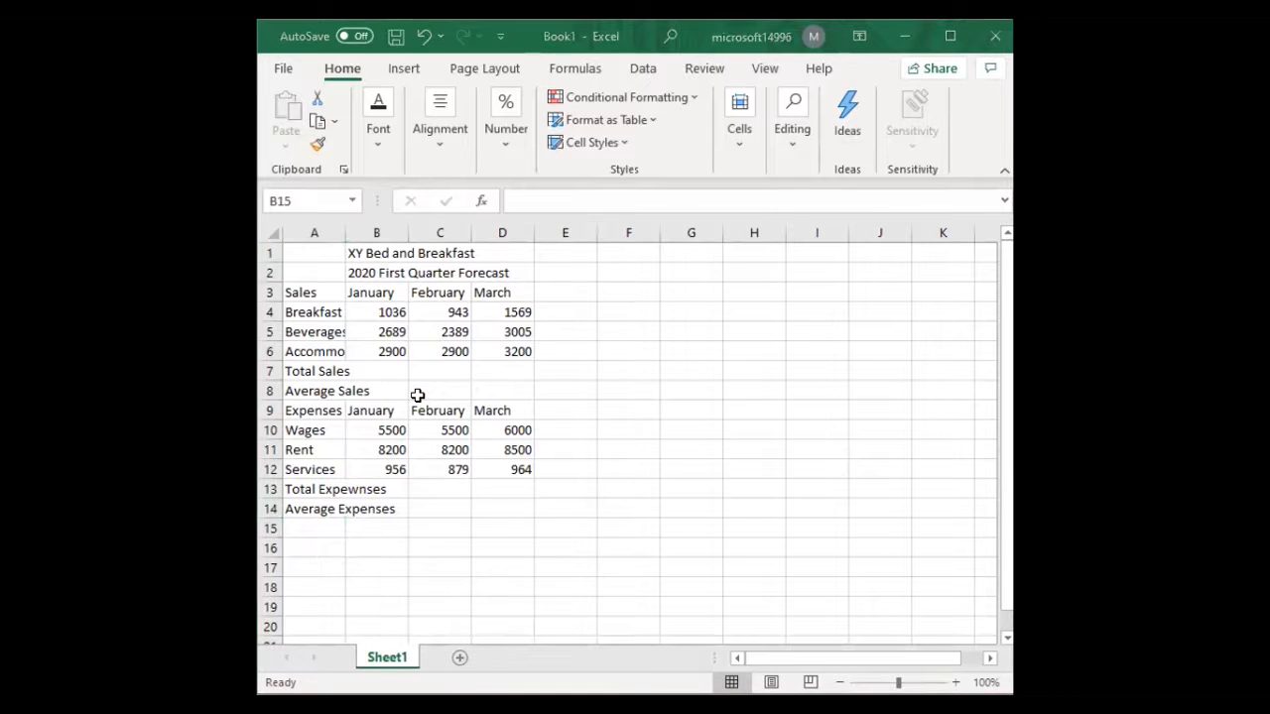
left_click(395, 520)
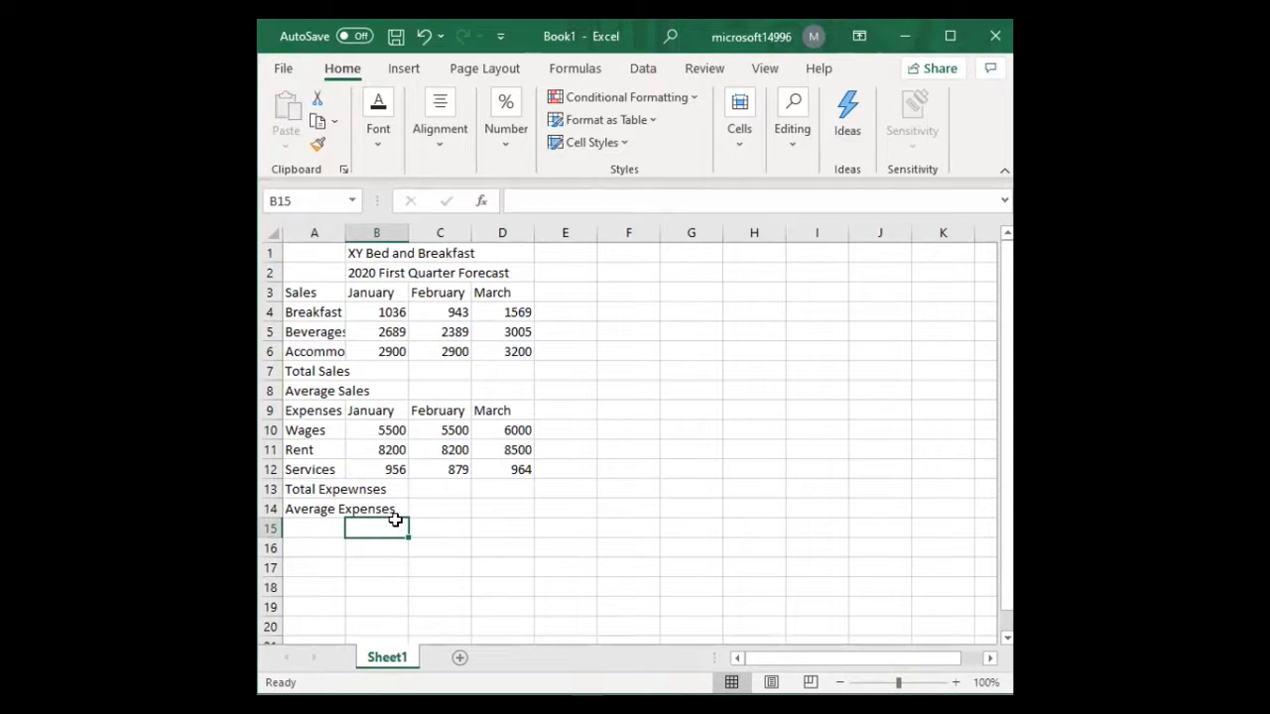
left_click_drag(378, 410, 493, 410)
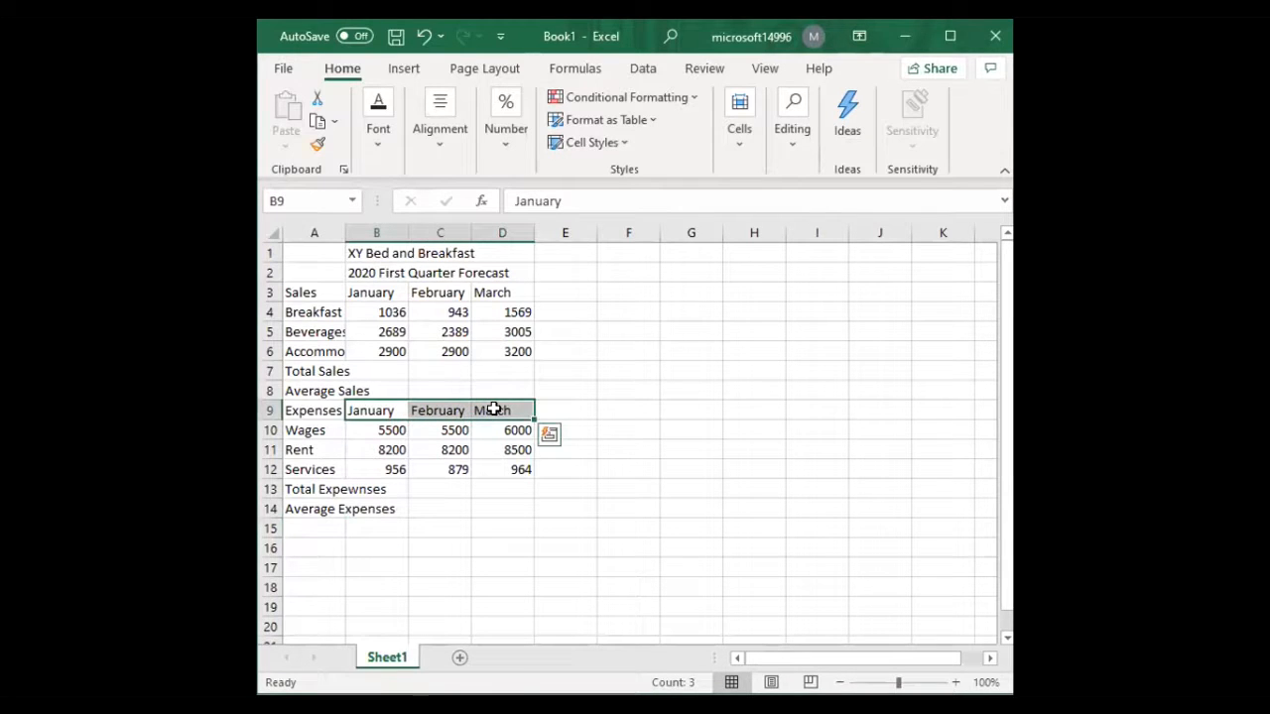
key("ctrl+c")
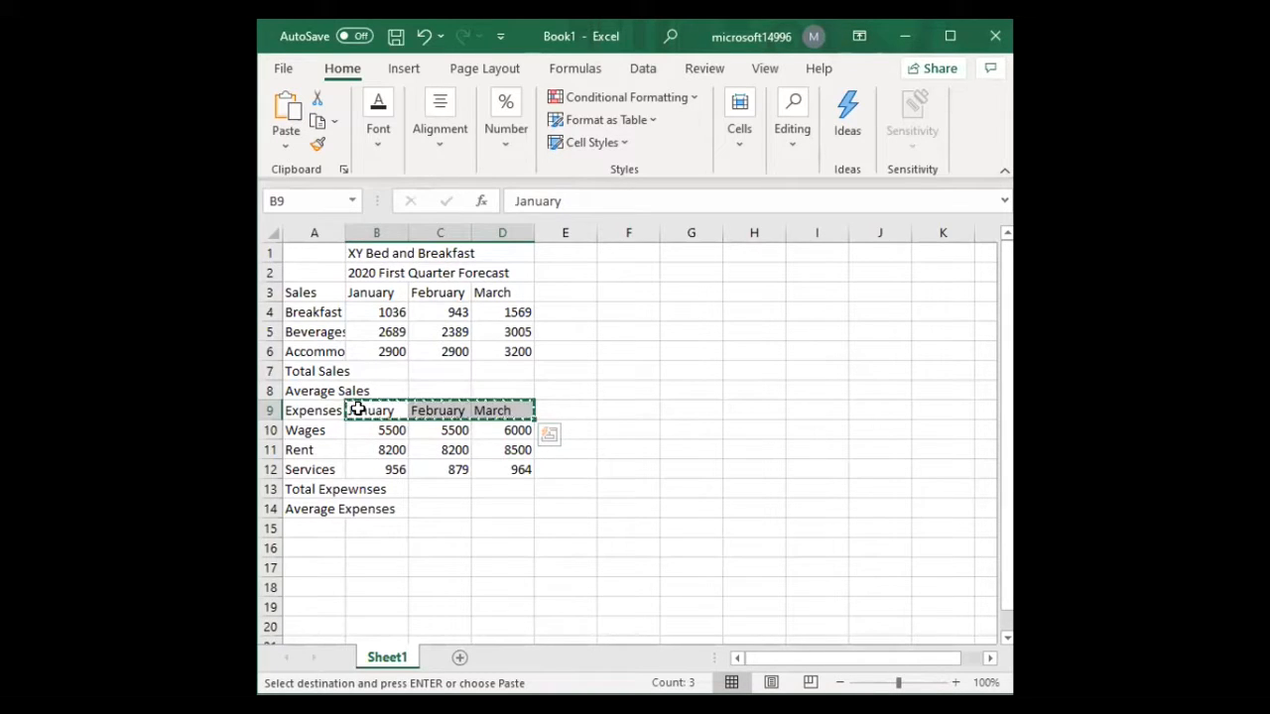
left_click(382, 529)
key("ctrl+v")
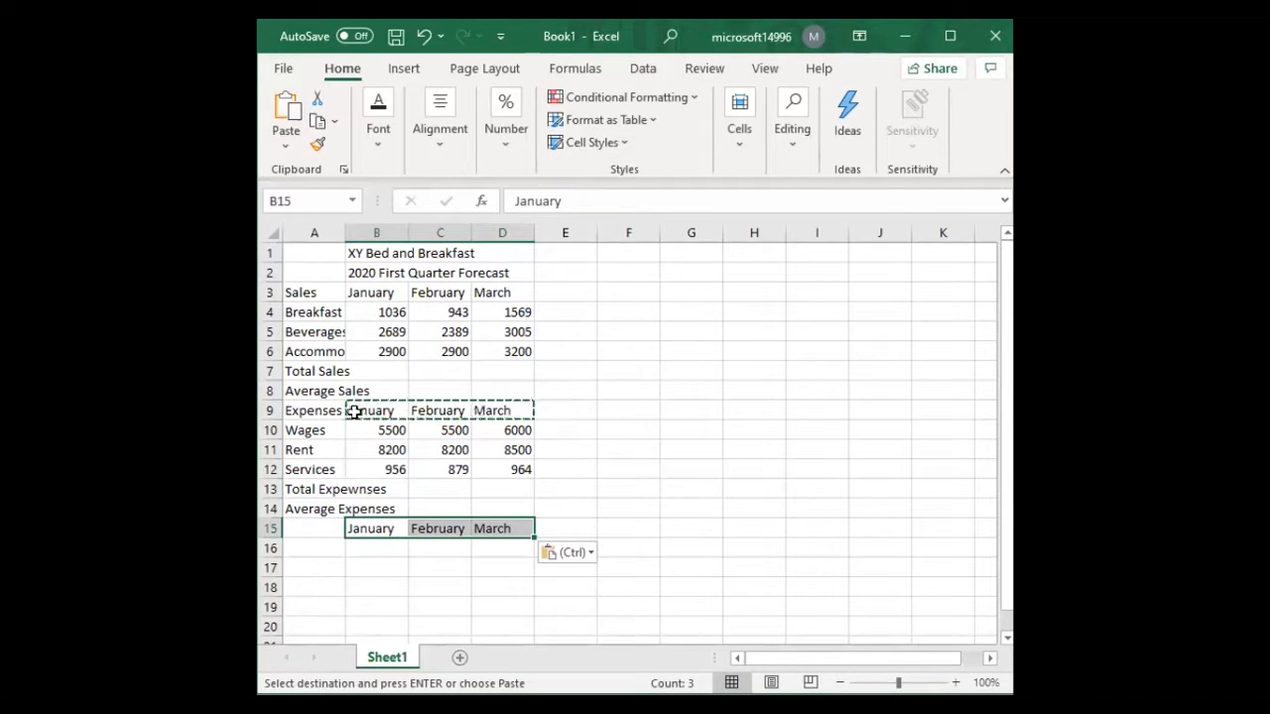
Step: Enter the row labels "Net Income" in A16 and "Maximum Profit" in A17
left_click(334, 545)
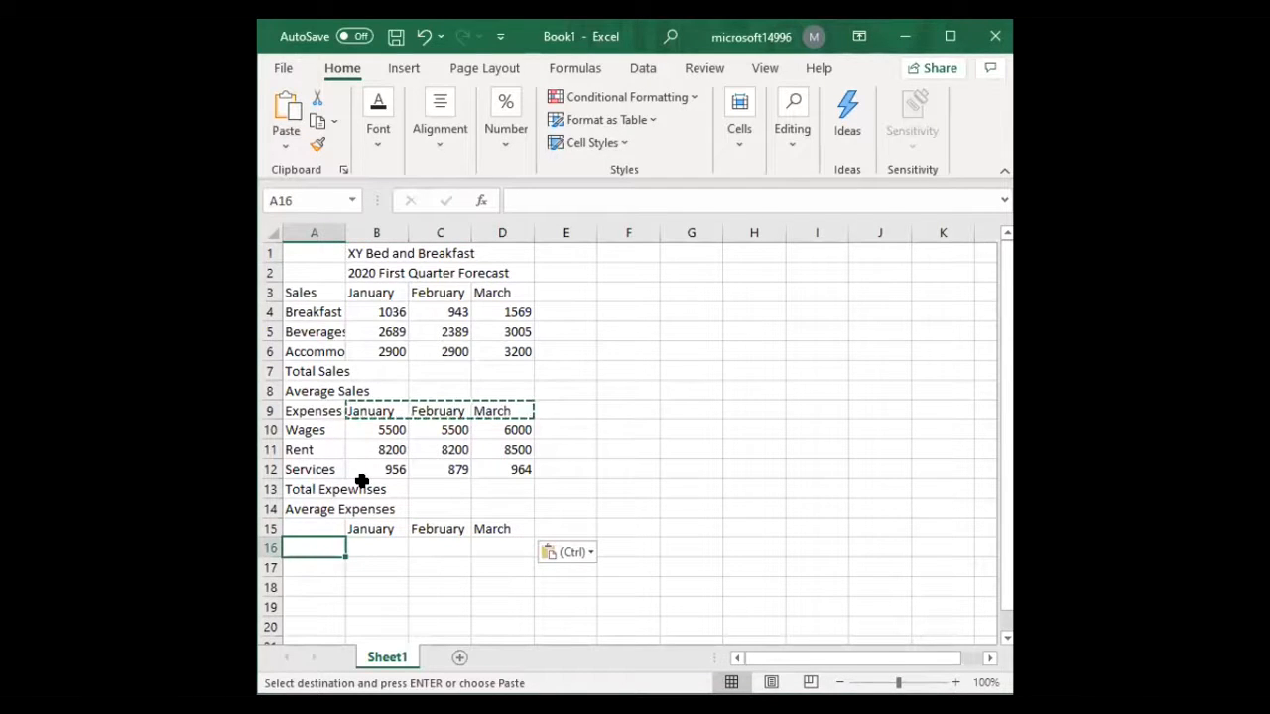
type("Net")
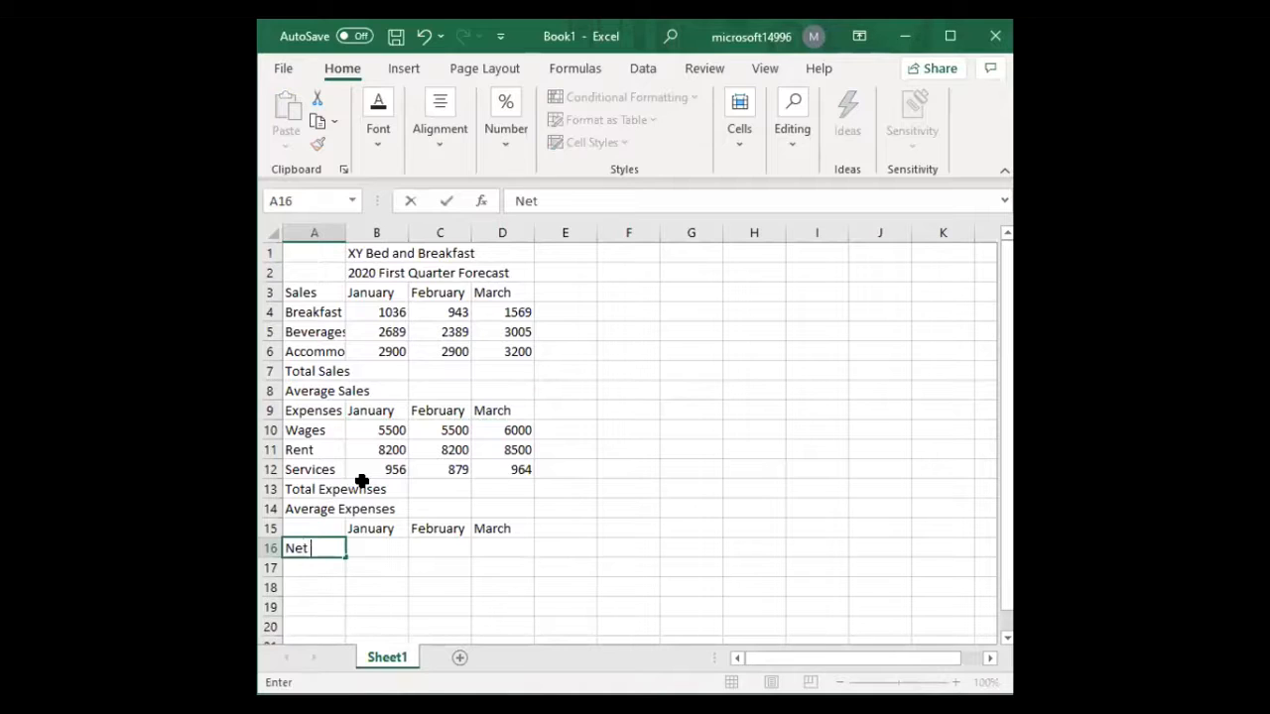
type(" Income")
key("Return")
type("M")
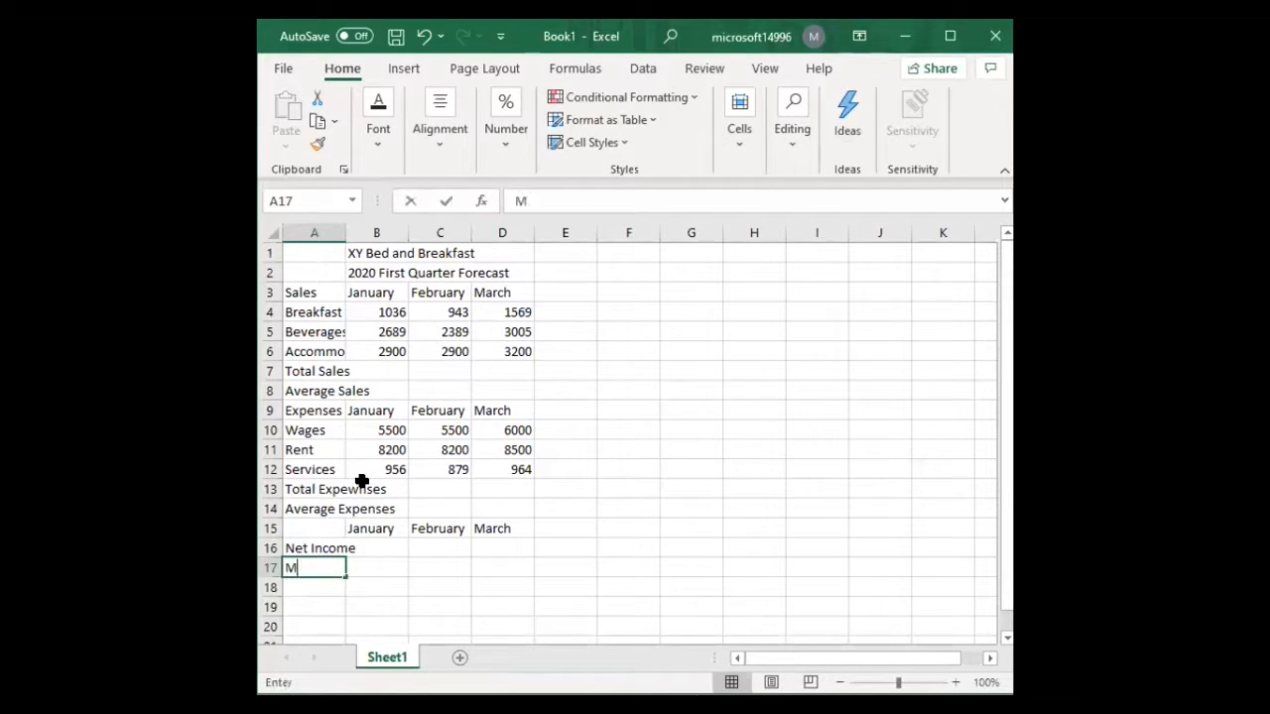
type("axim")
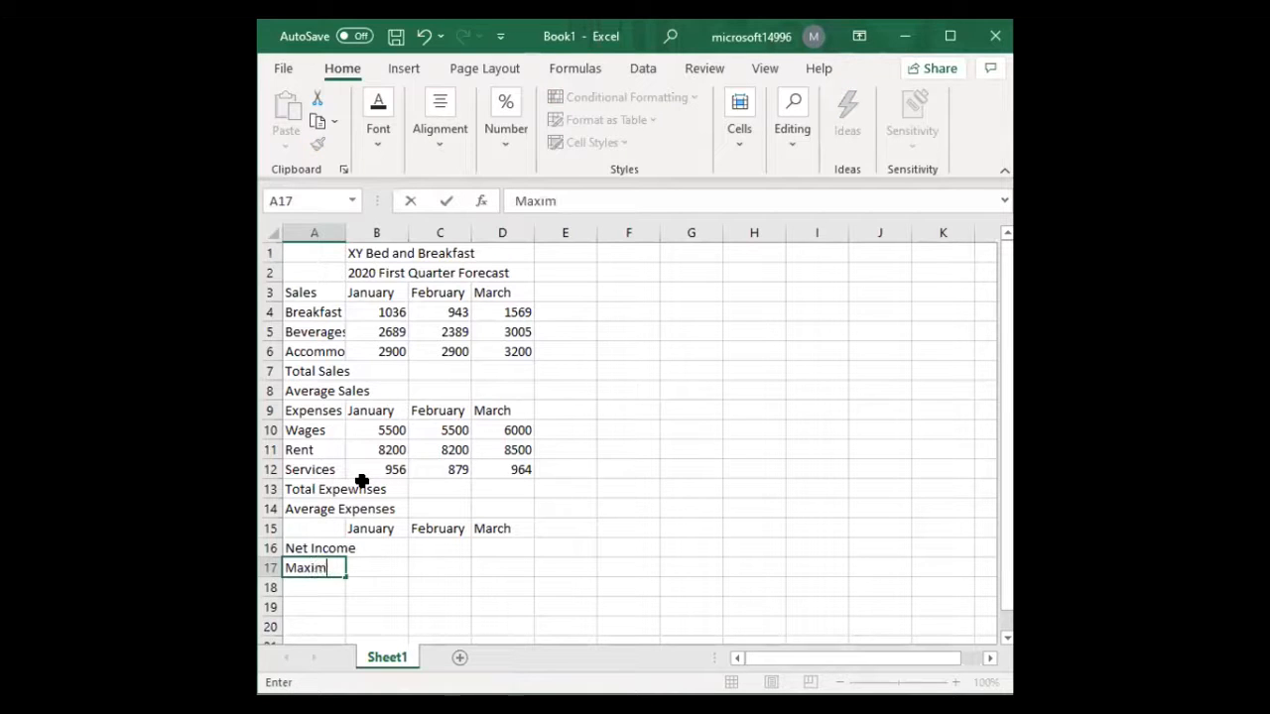
type("um Profite")
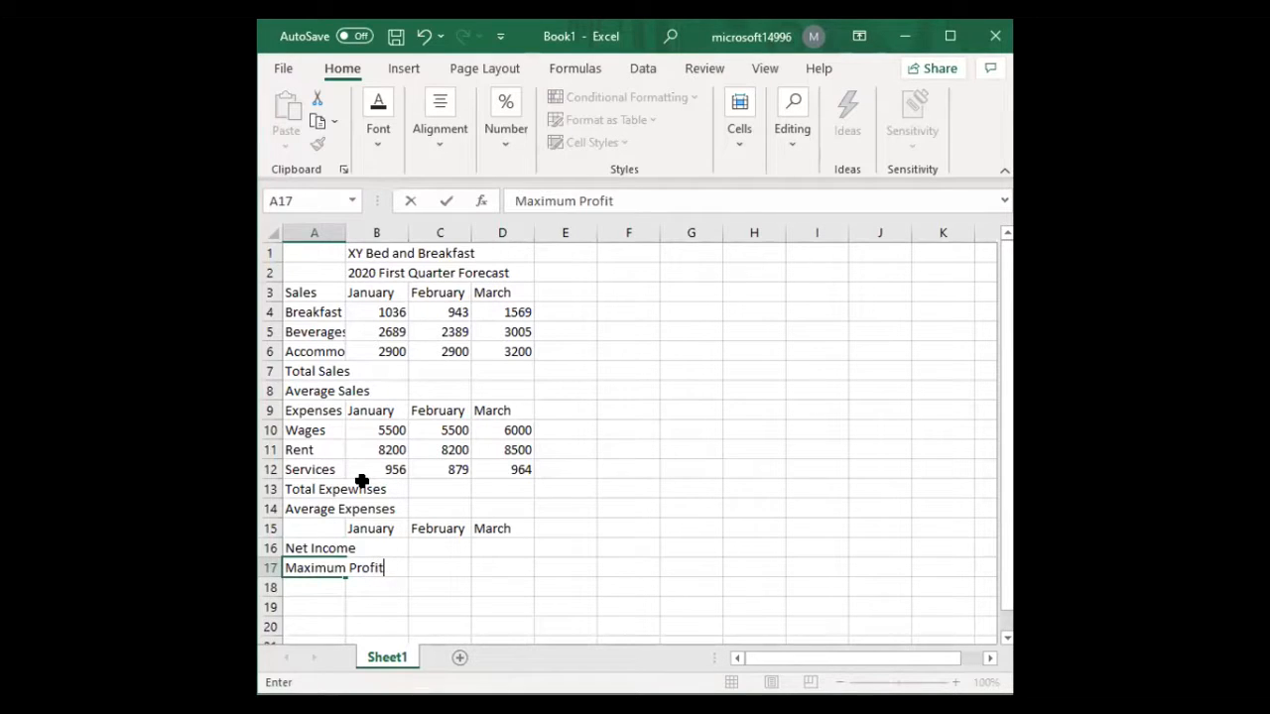
key("BackSpace")
key("Return")
key("Up")
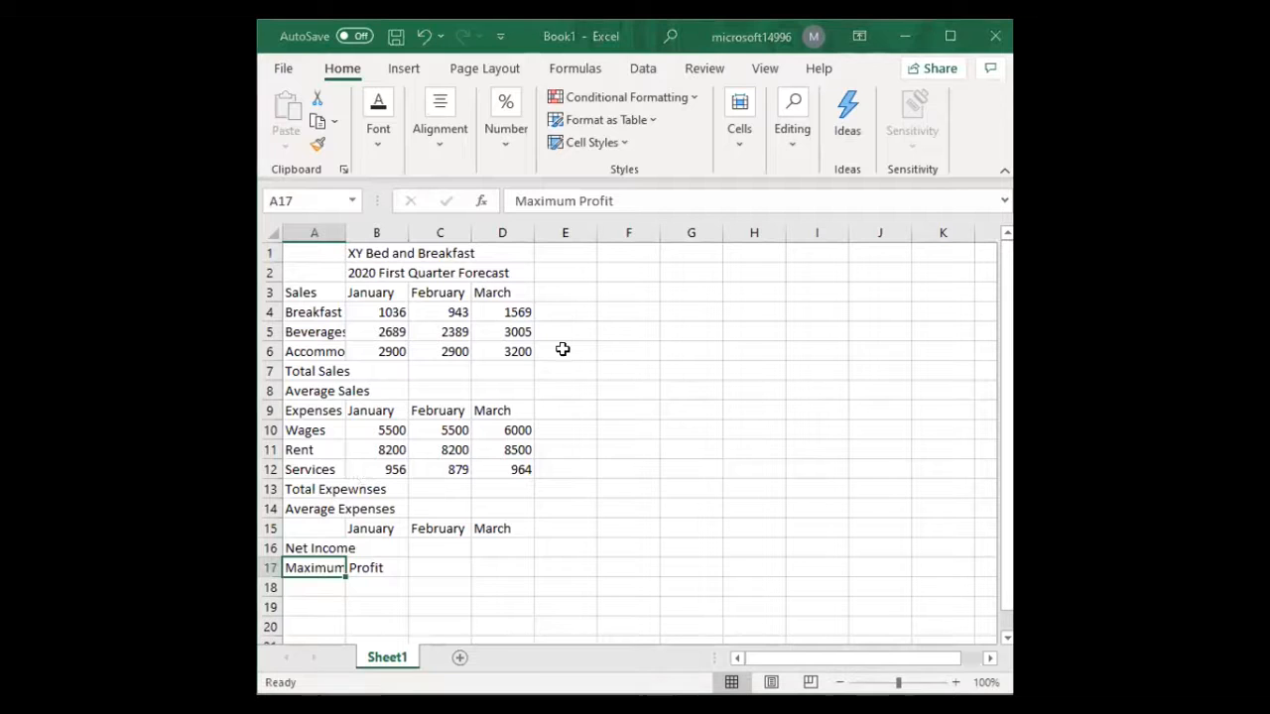
left_click(357, 340)
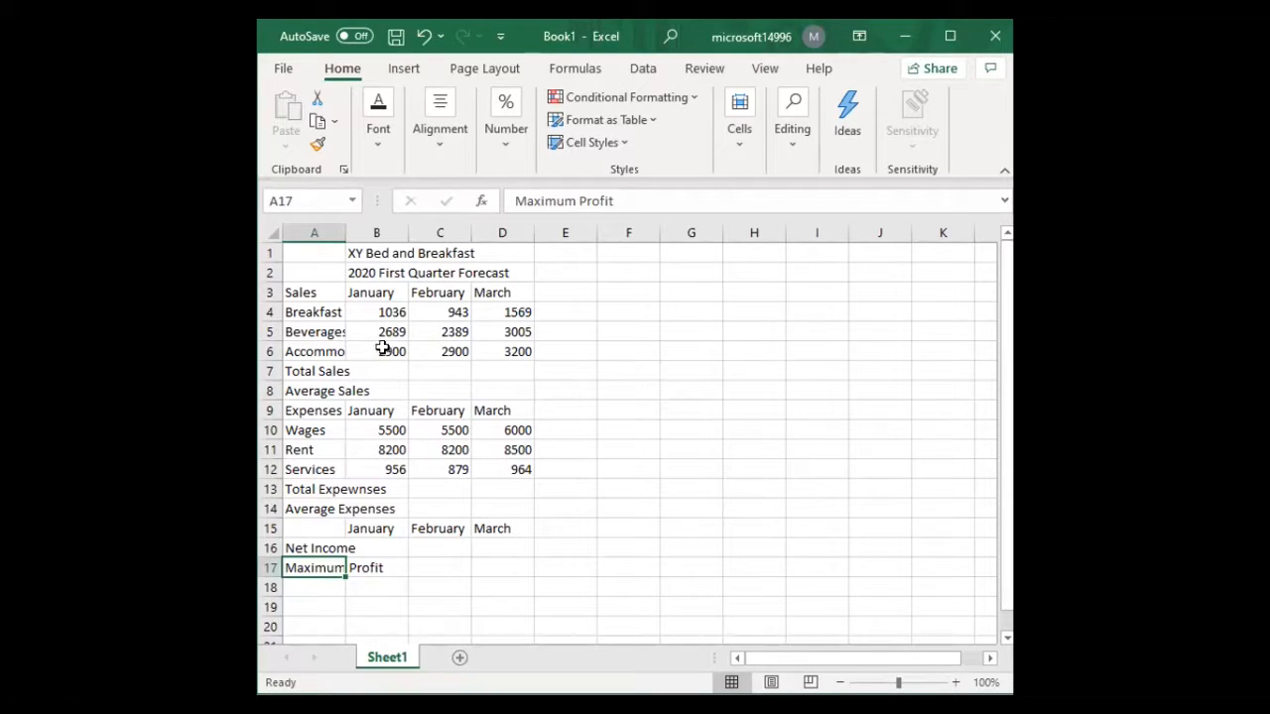
left_click(336, 367)
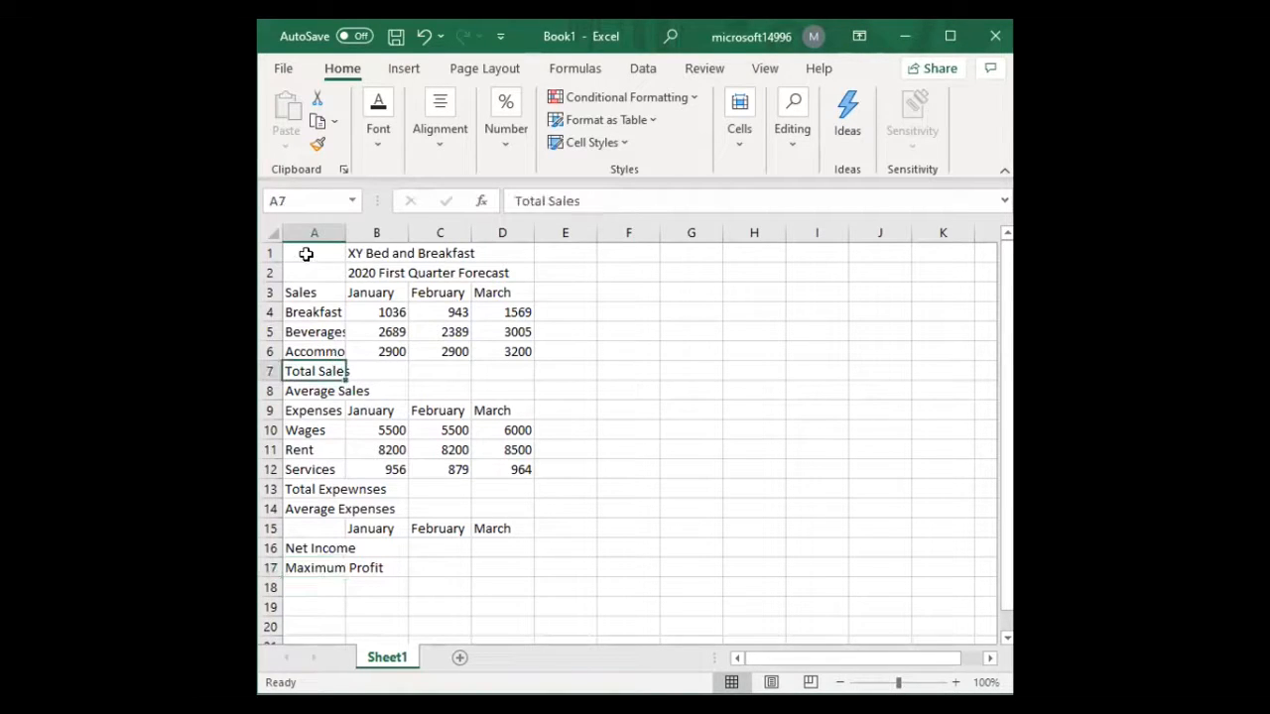
left_click_drag(303, 253, 504, 563)
left_click(391, 372)
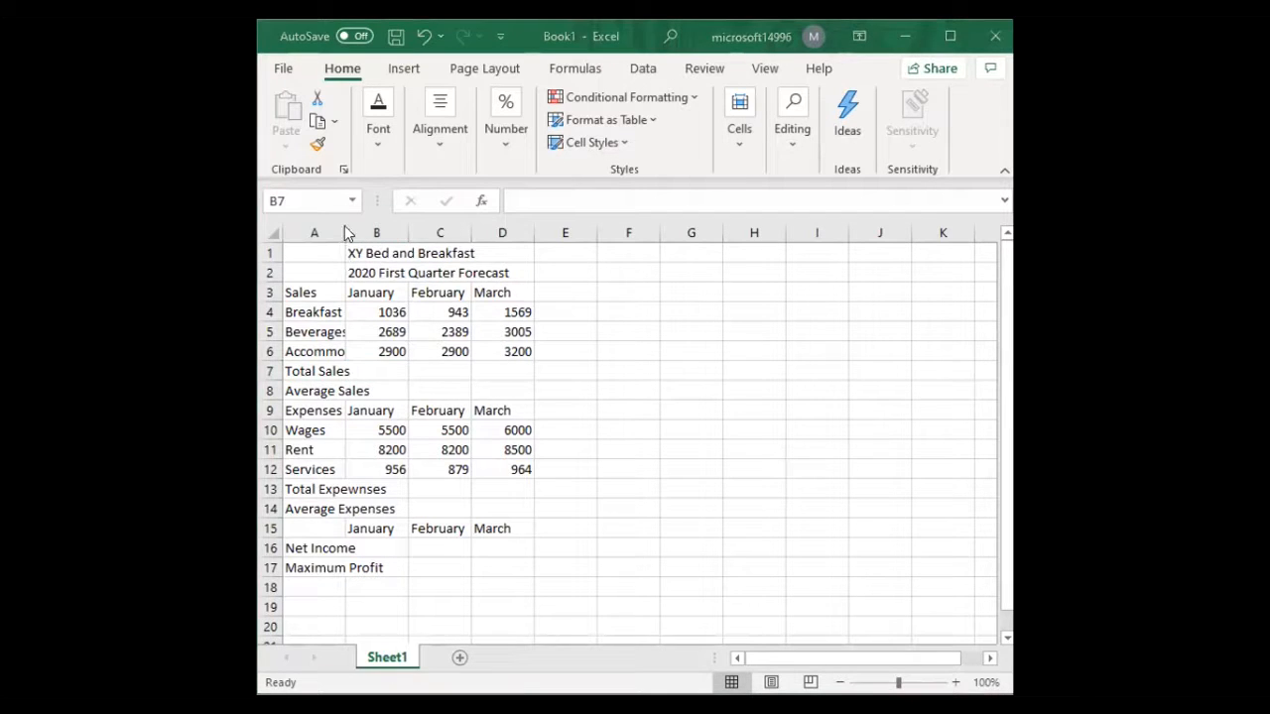
Step: Autofit column A so the longest row label fits
left_click(444, 177)
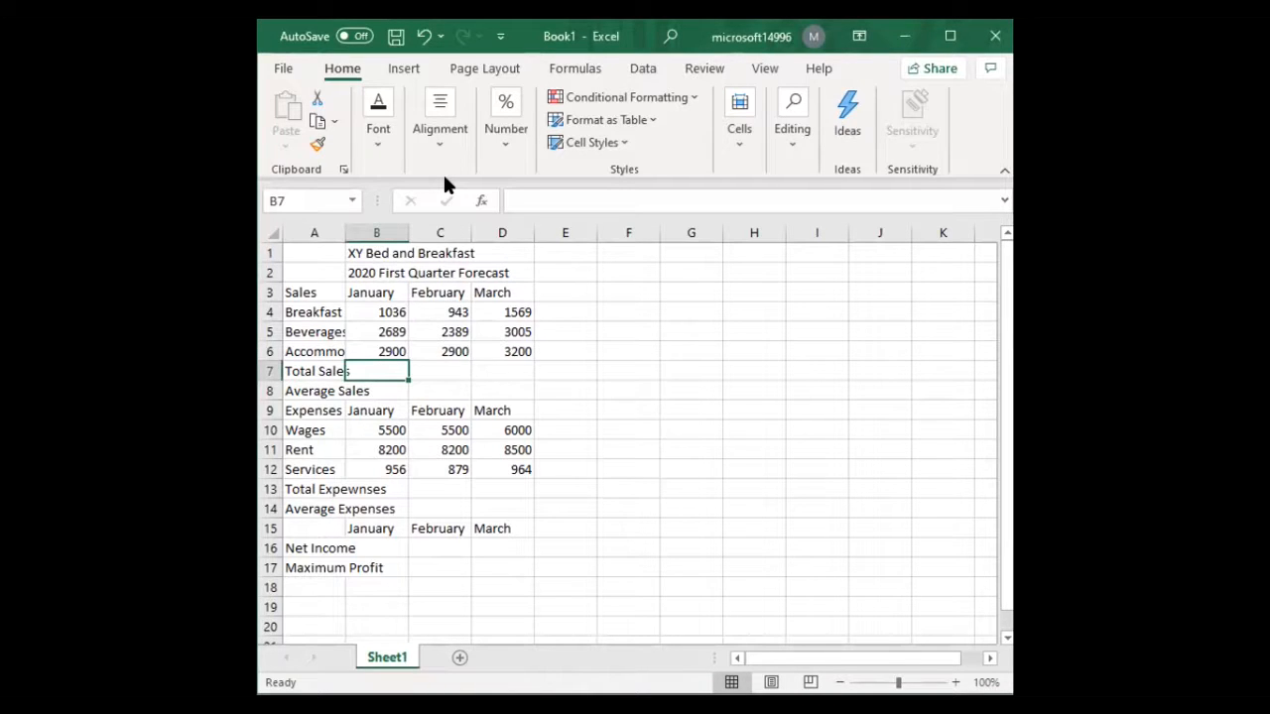
left_click_drag(346, 234, 347, 235)
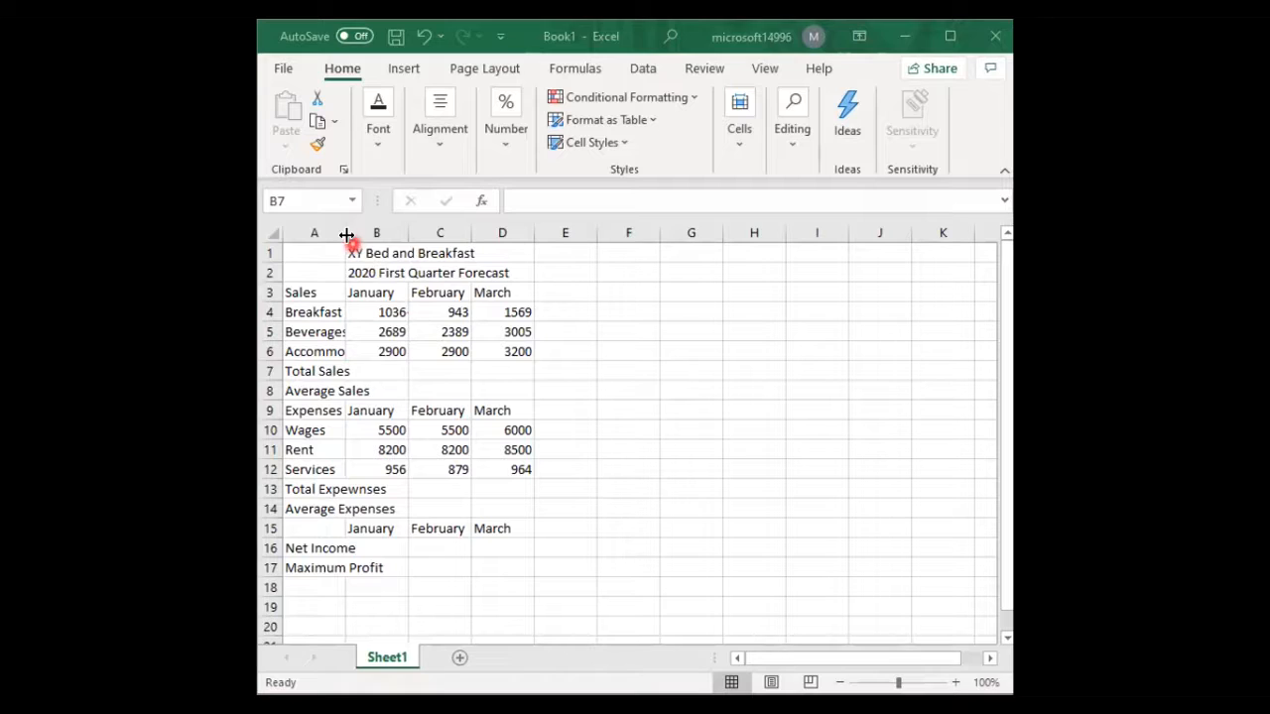
left_click(345, 234)
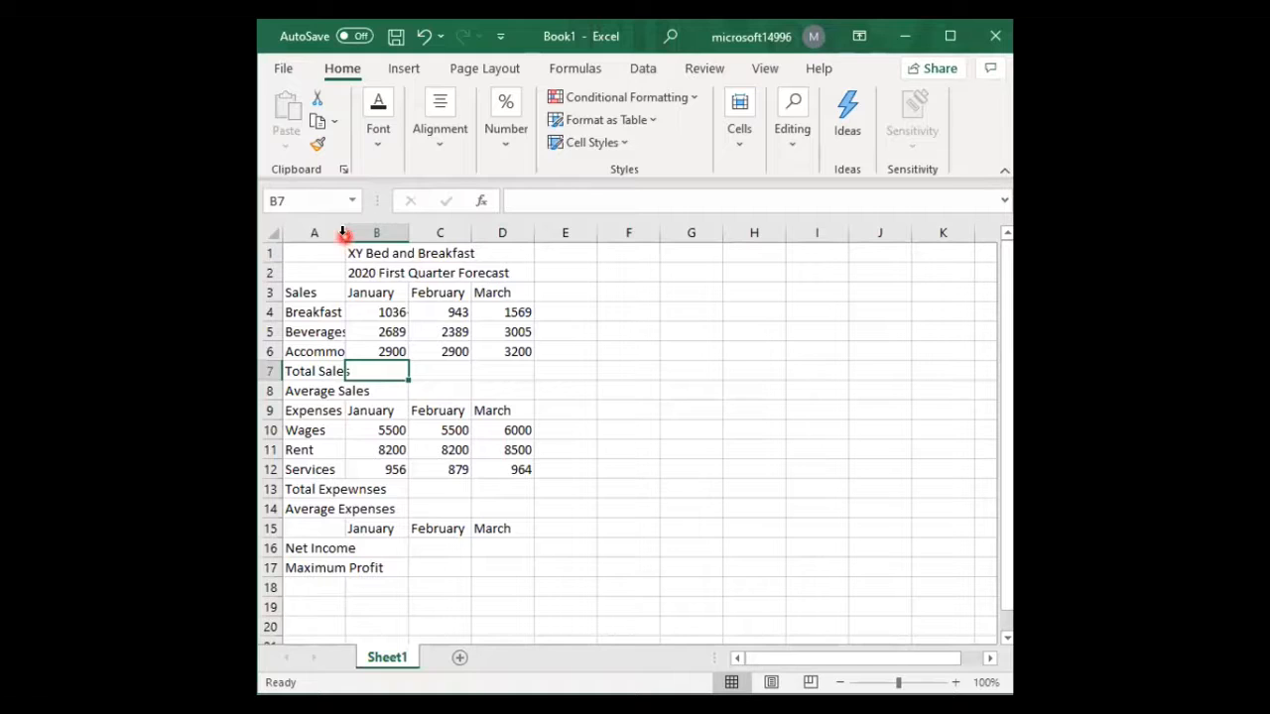
double_click(343, 234)
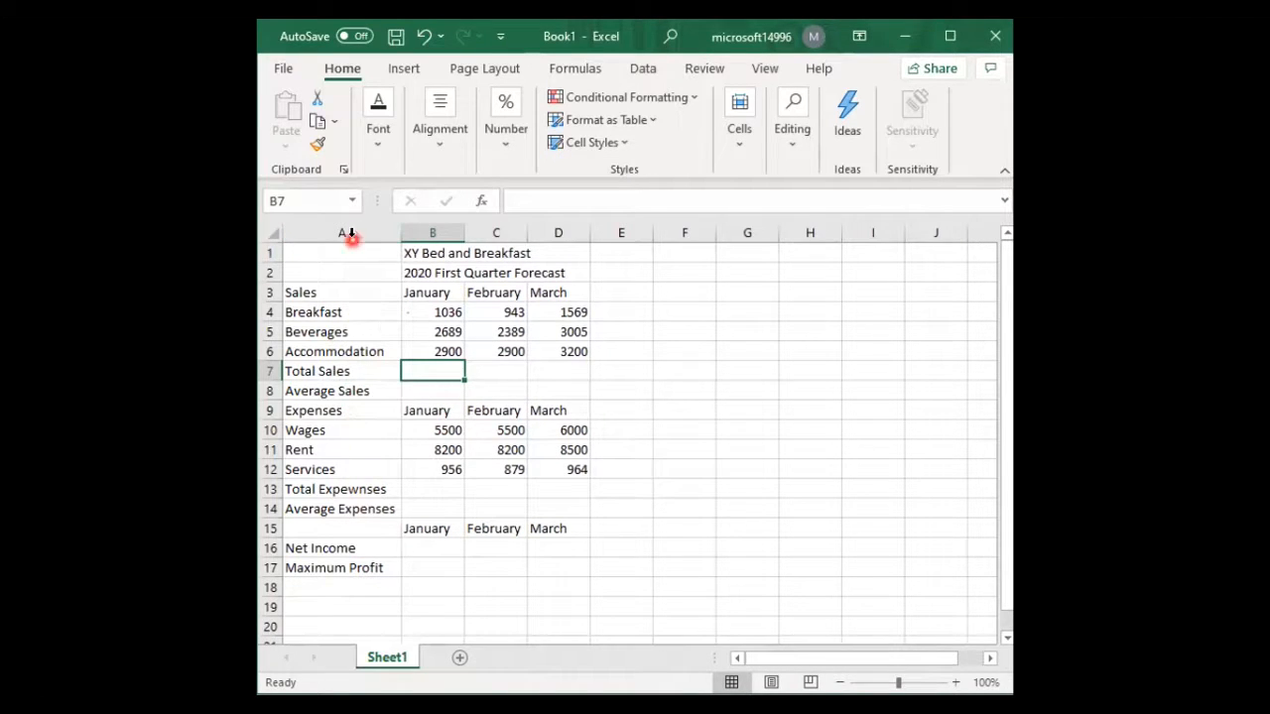
Step: Try to autofit columns B, C and D while the titles are unmerged, and undo the resizing
double_click(462, 232)
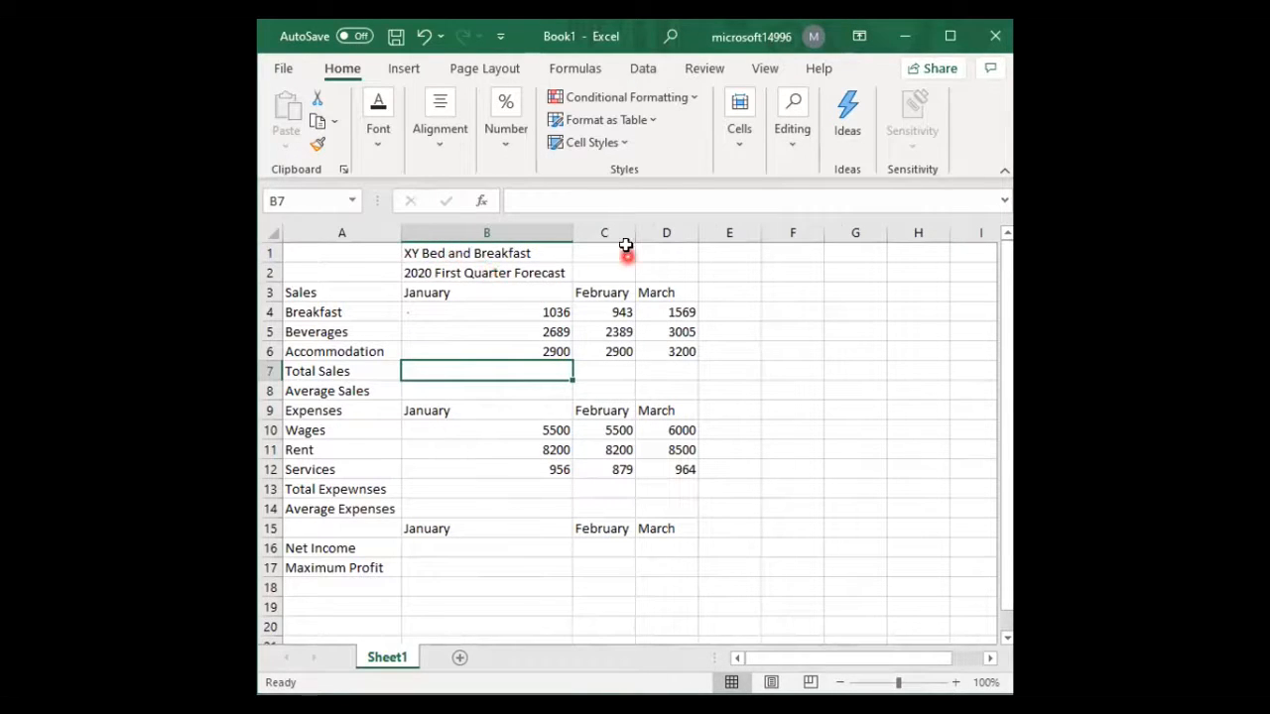
double_click(635, 232)
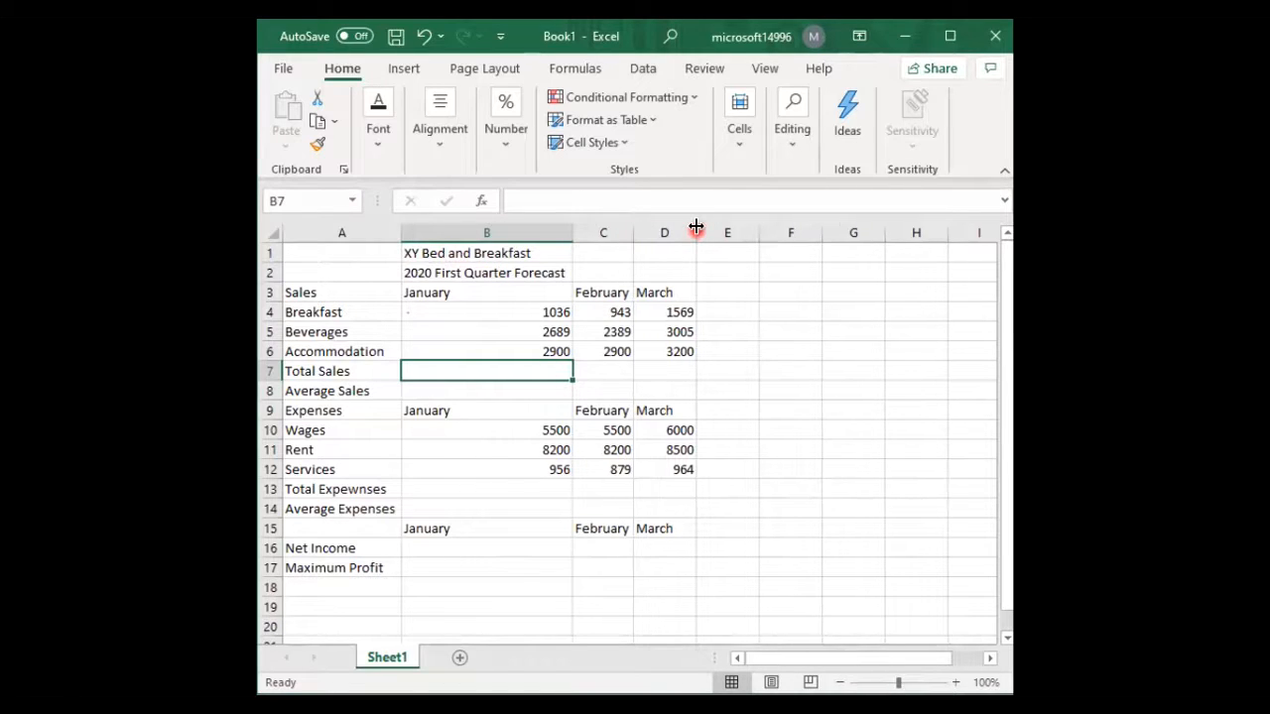
double_click(696, 232)
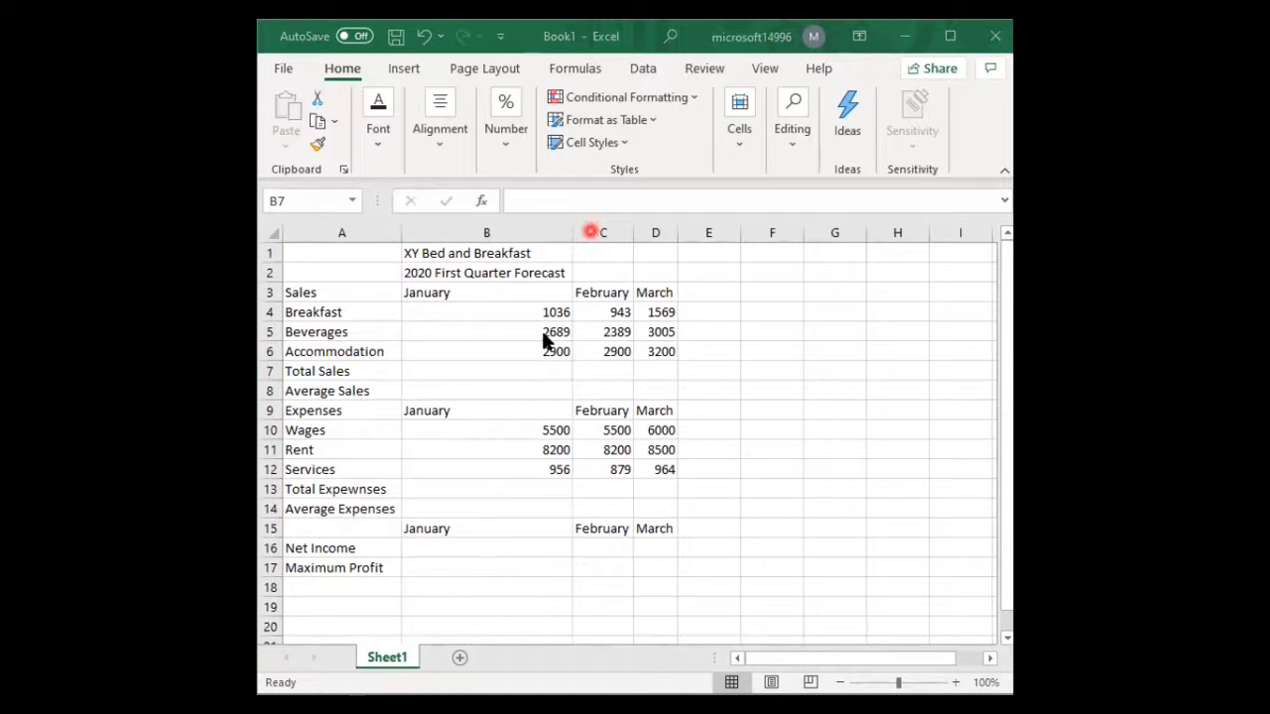
key("ctrl+z")
key("ctrl+z")
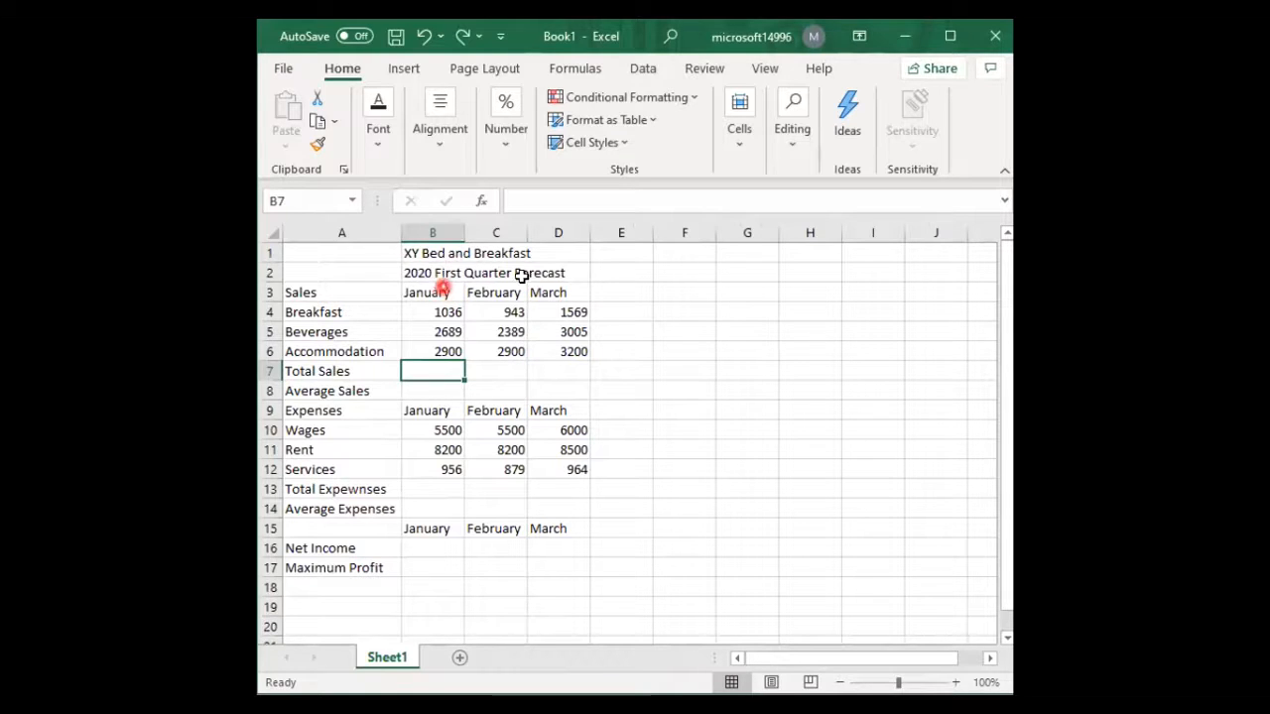
Step: Merge and center the title "XY Bed and Breakfast" across B1:D1 and "2020 First Quarter Forecast" across B2:D2
left_click(426, 253)
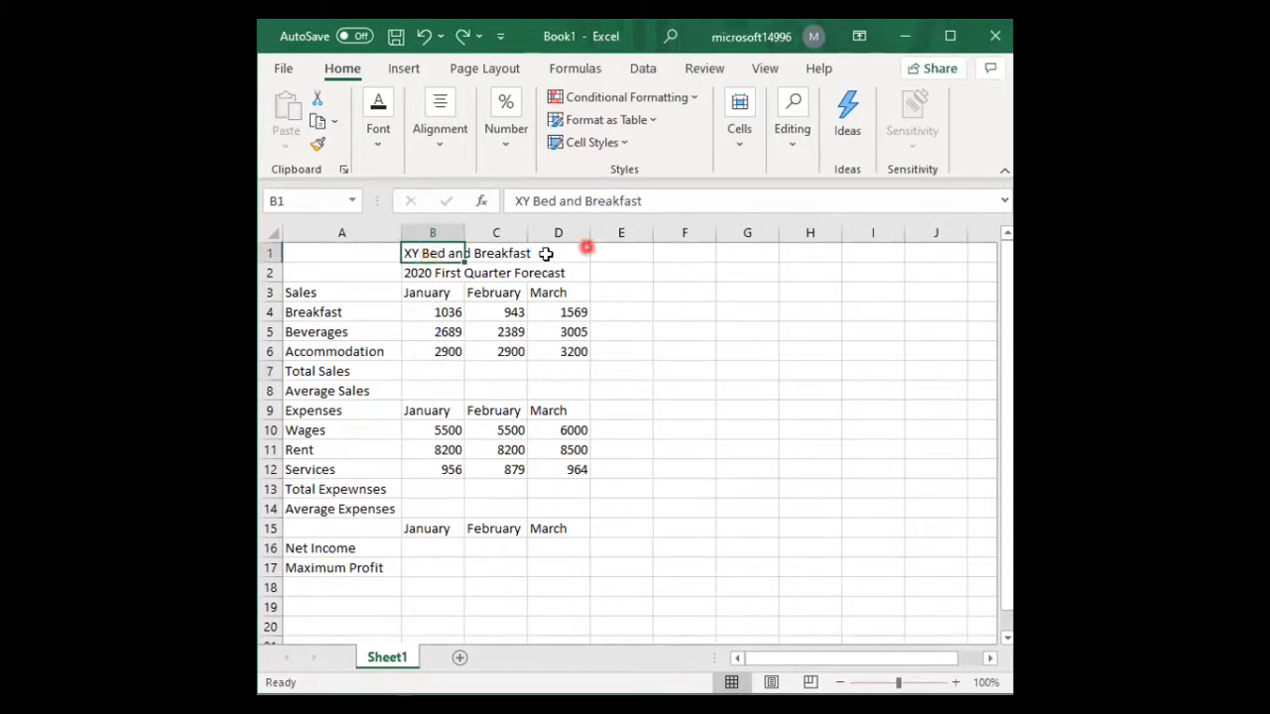
left_click_drag(421, 255, 555, 251)
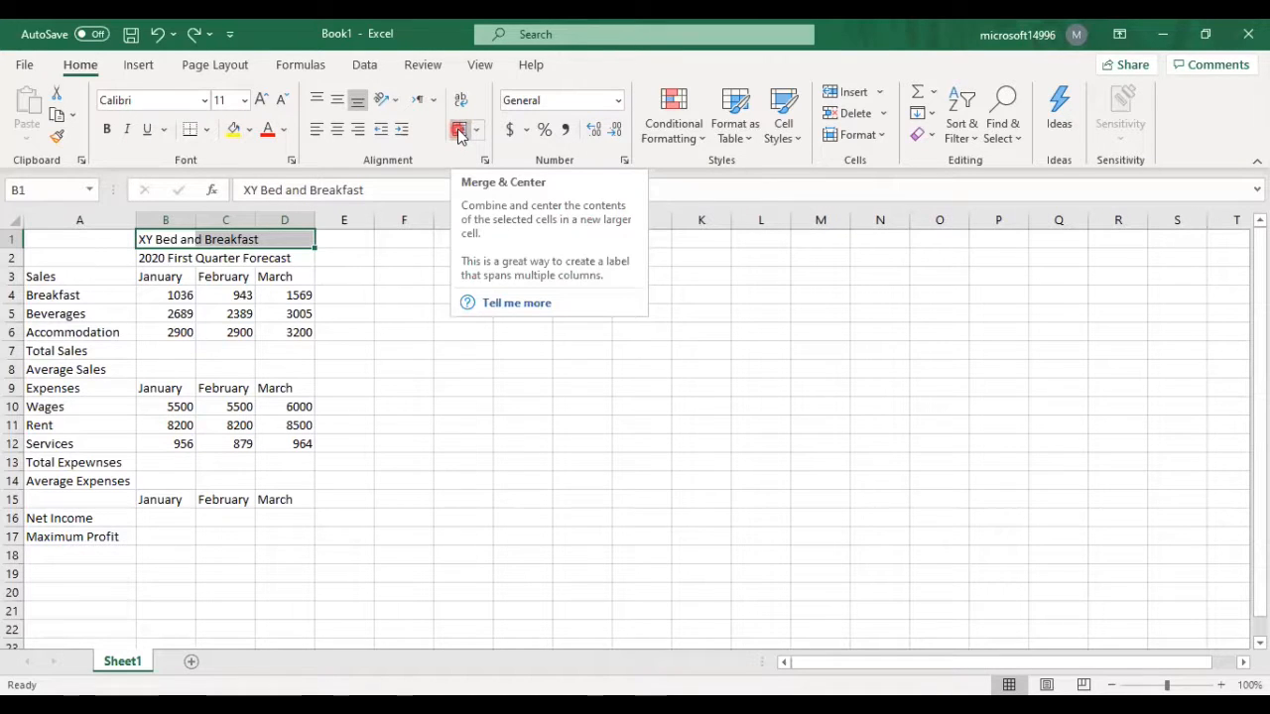
left_click(460, 134)
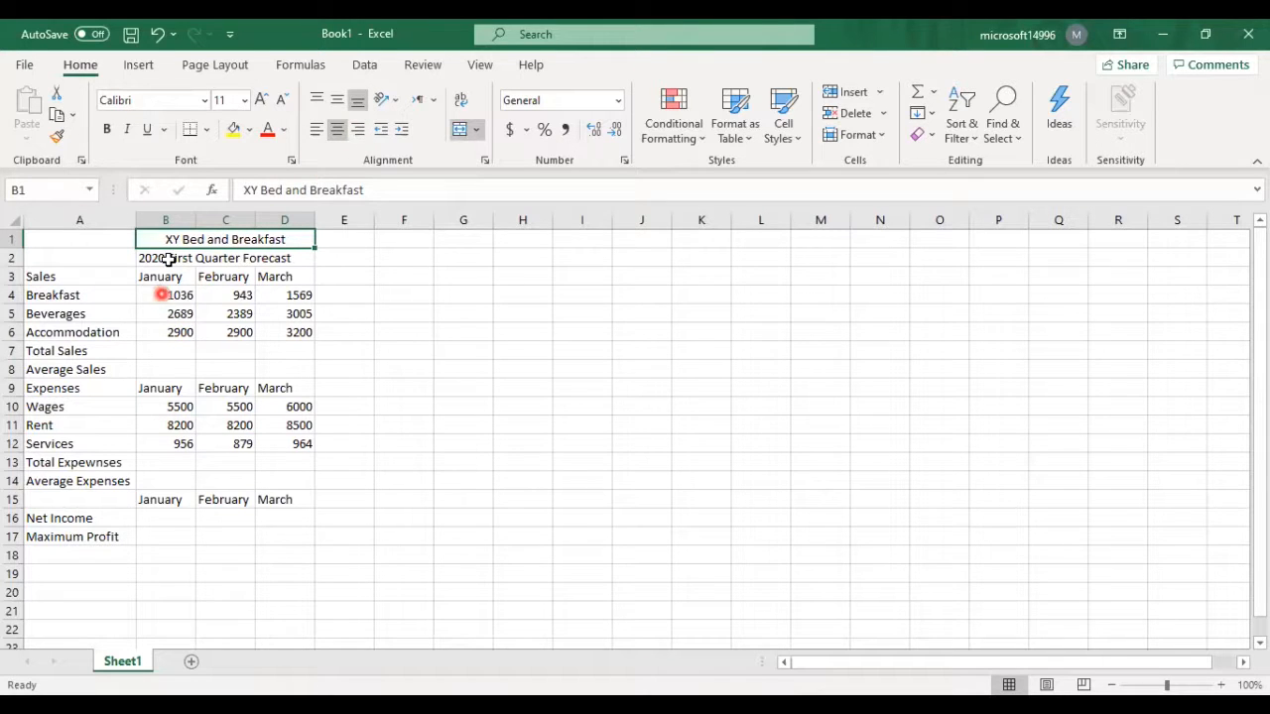
left_click(279, 259)
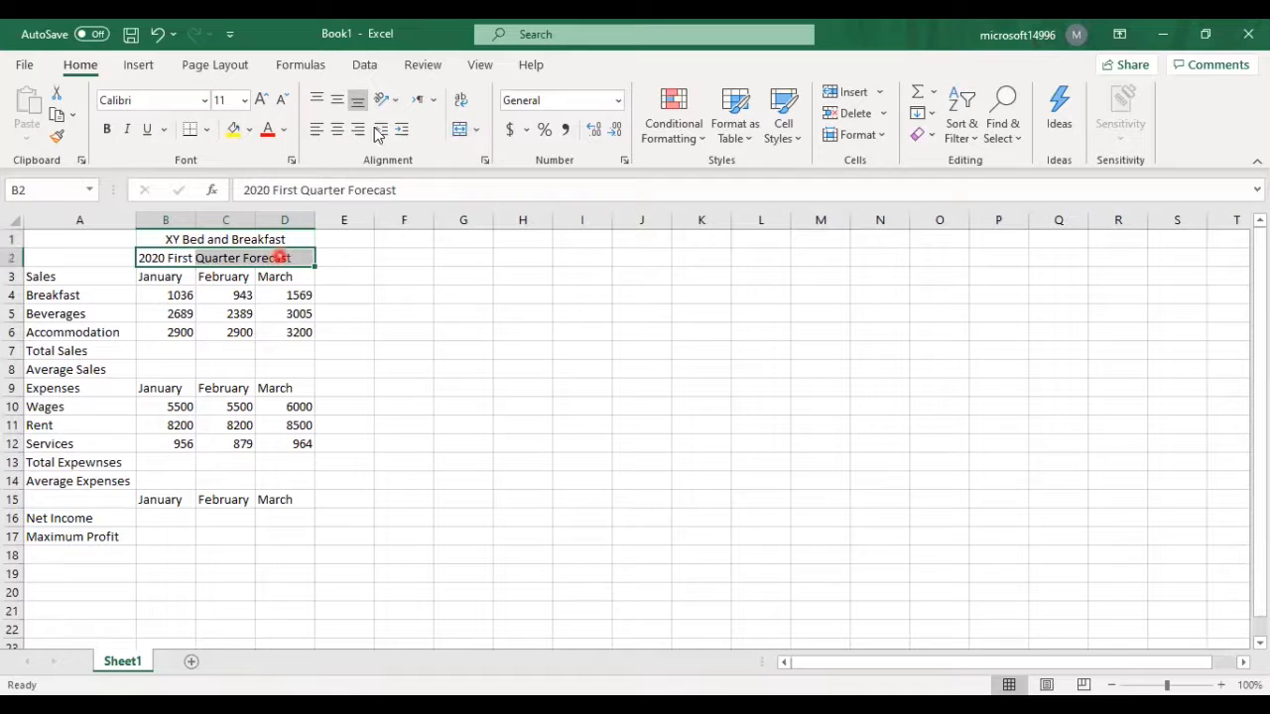
left_click(459, 127)
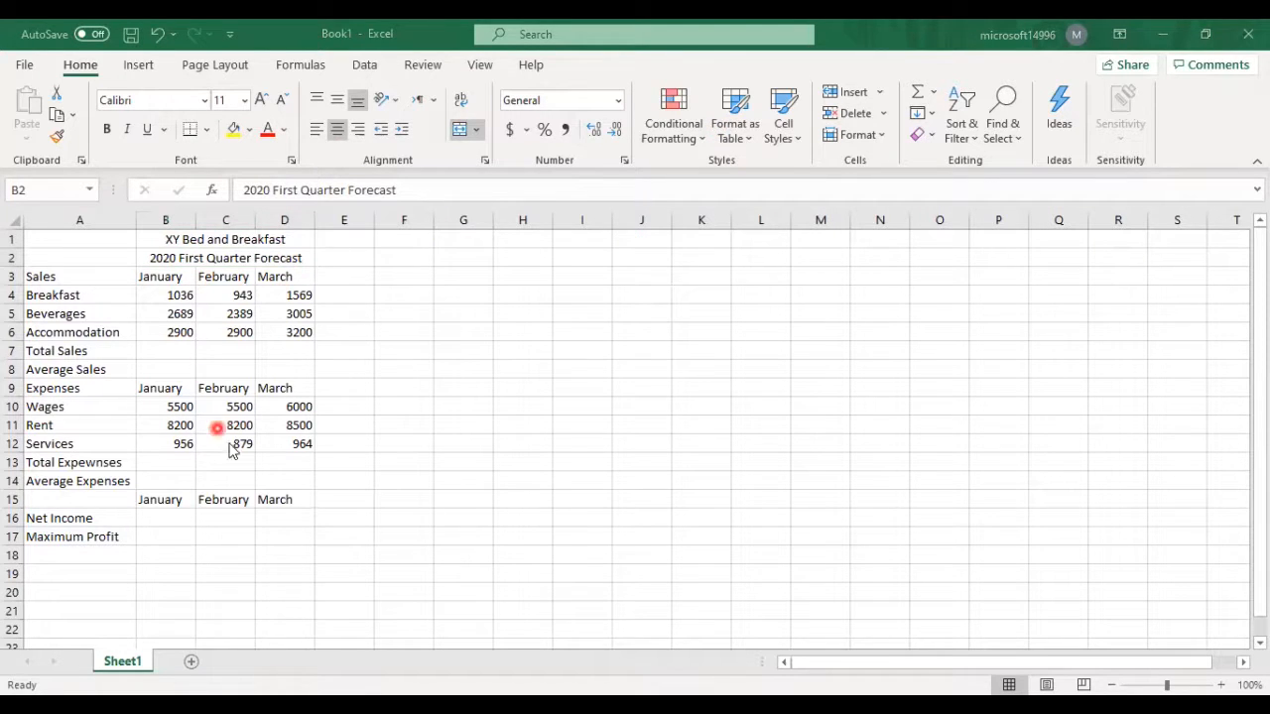
Step: Autofit the month columns B, C and D to their contents
double_click(195, 219)
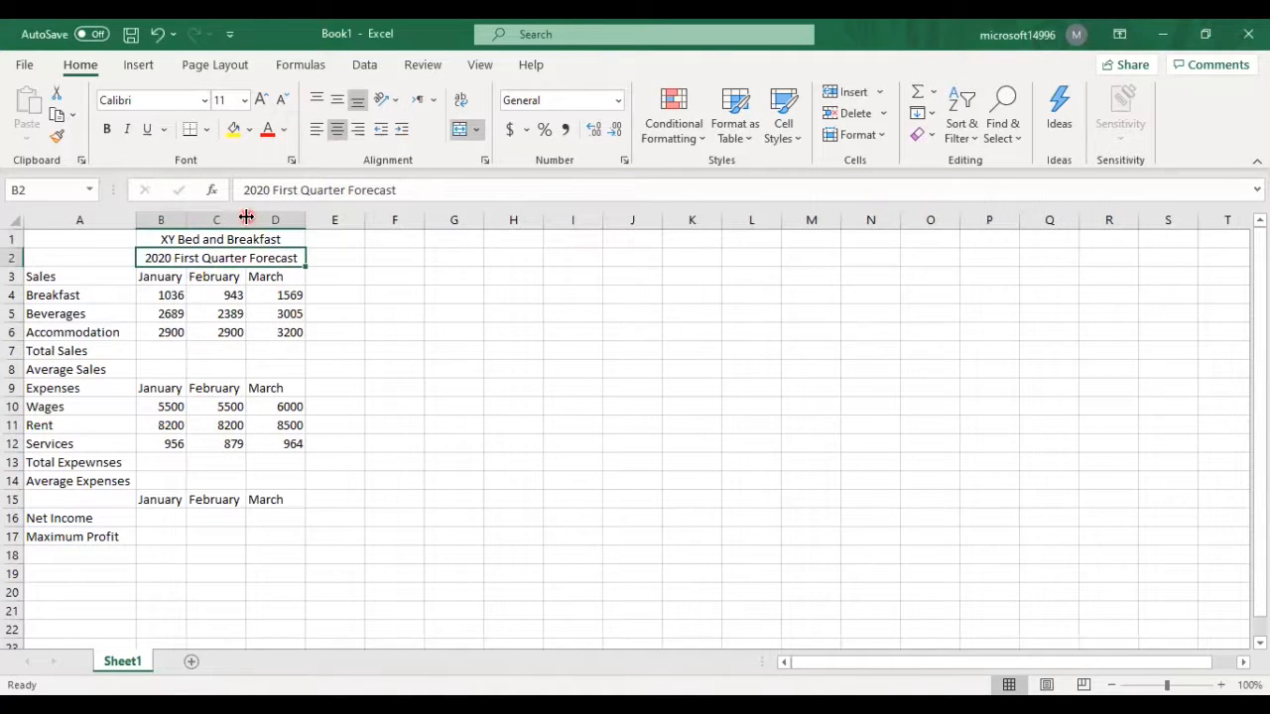
double_click(246, 217)
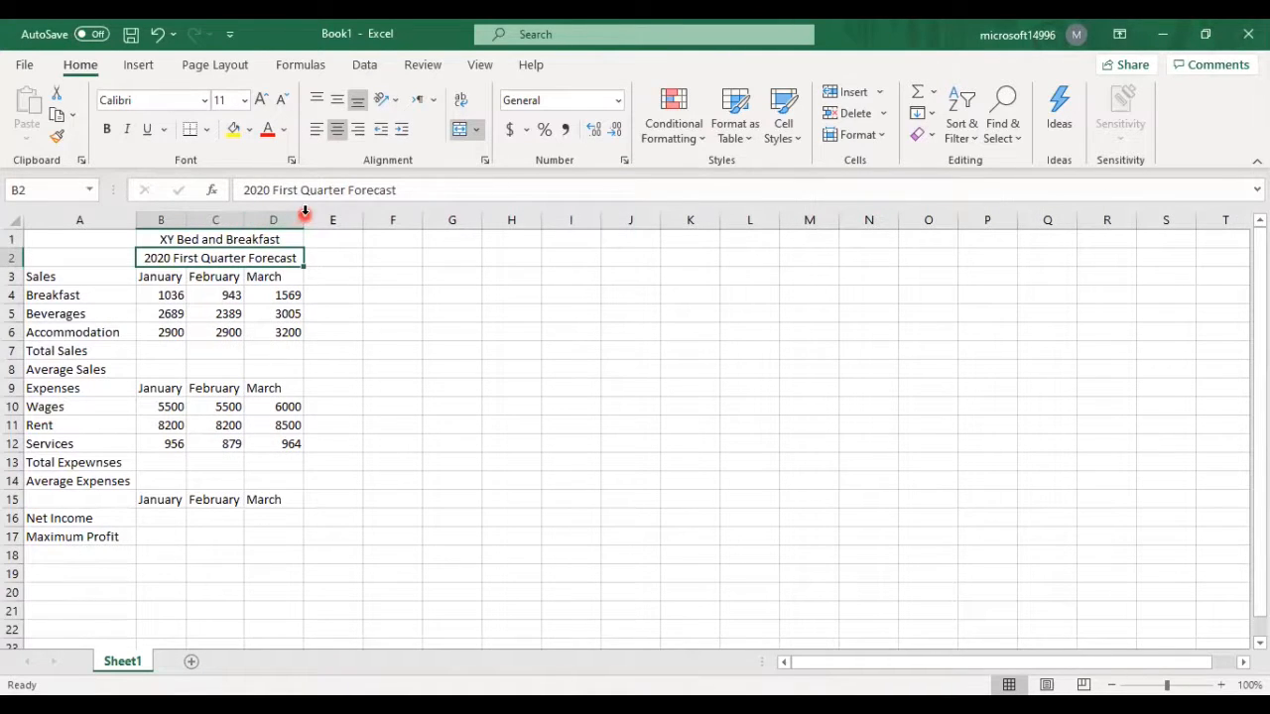
double_click(303, 217)
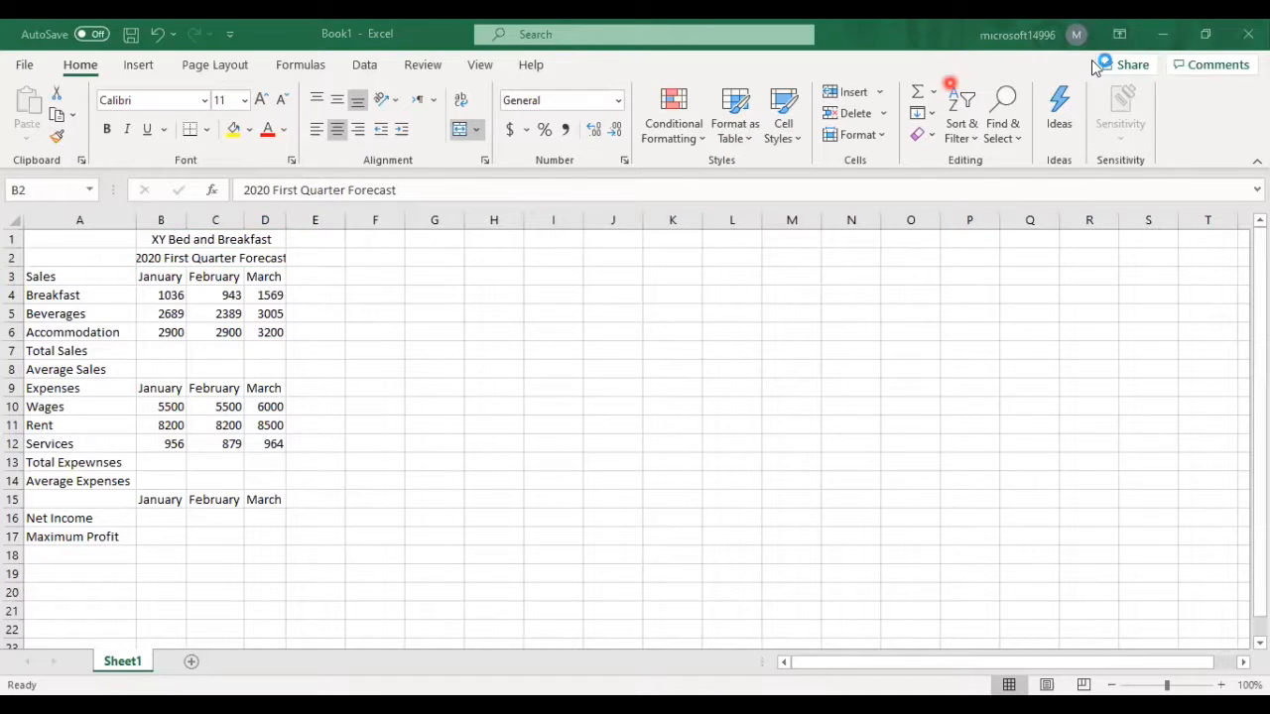
left_click(1205, 34)
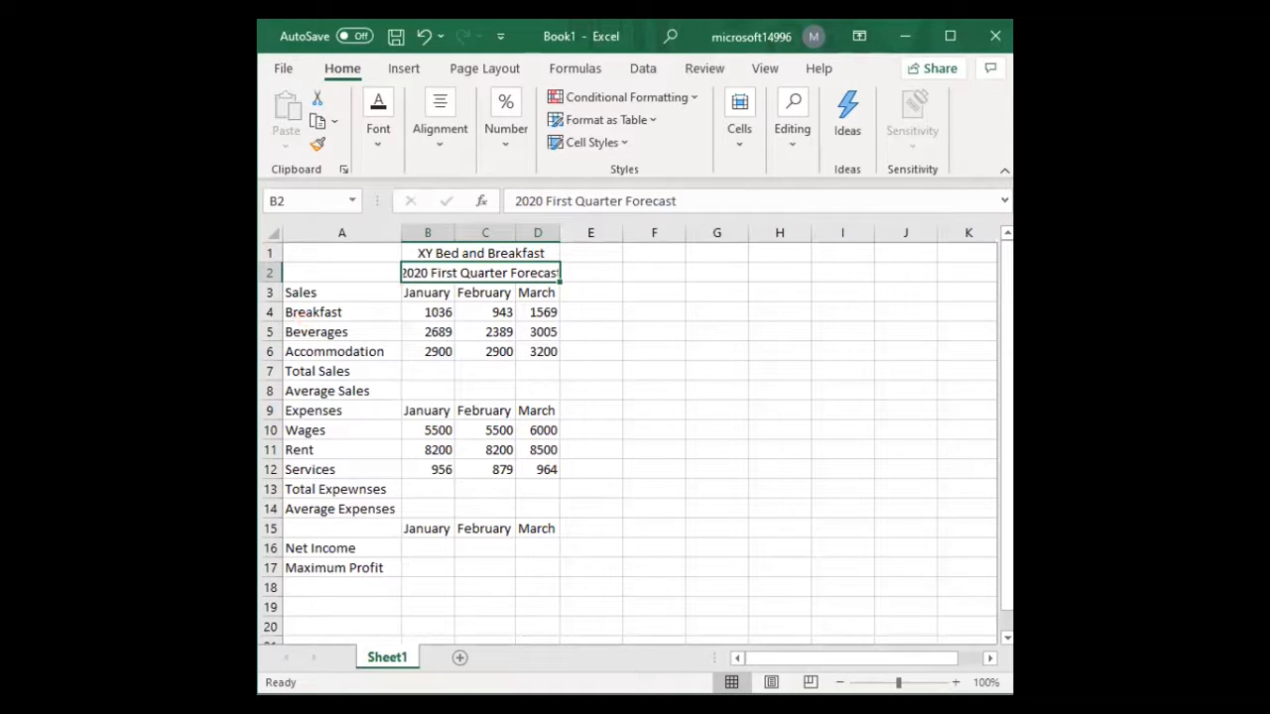
Step: Apply All Borders to the whole forecast table in A1:D17
left_click_drag(304, 253, 437, 565)
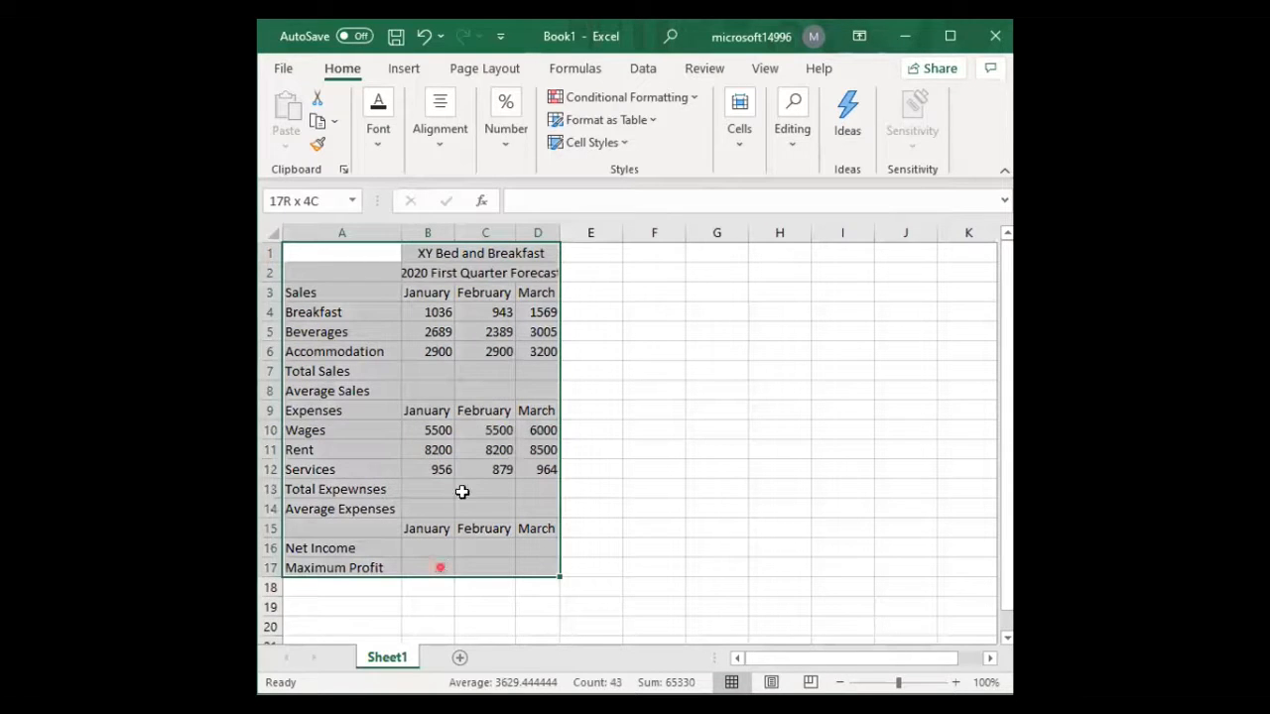
left_click(996, 37)
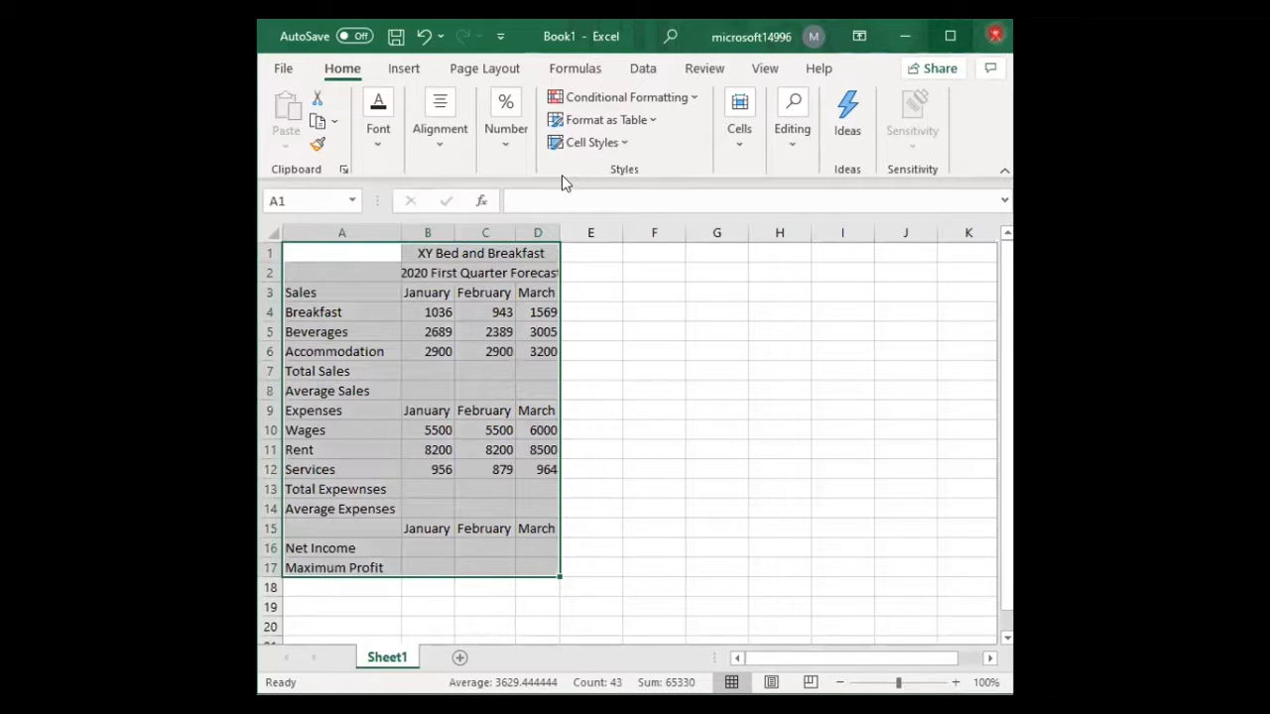
left_click(288, 164)
left_click(197, 131)
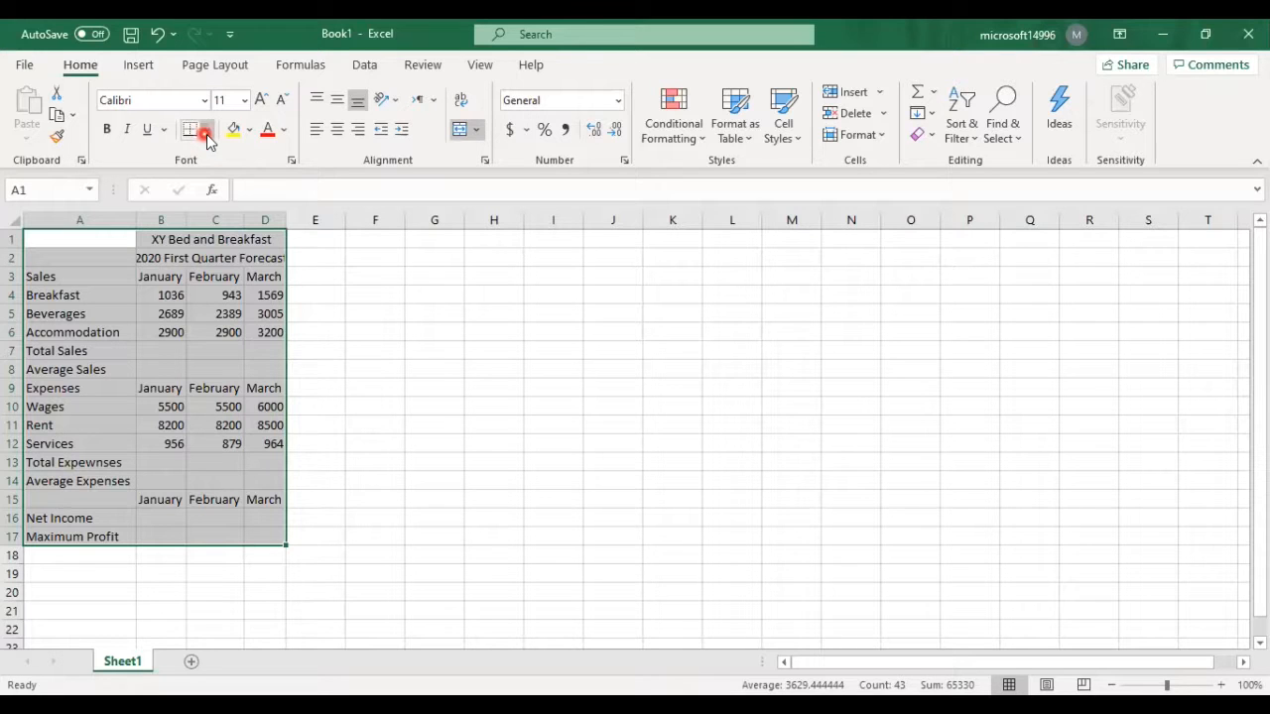
left_click(276, 318)
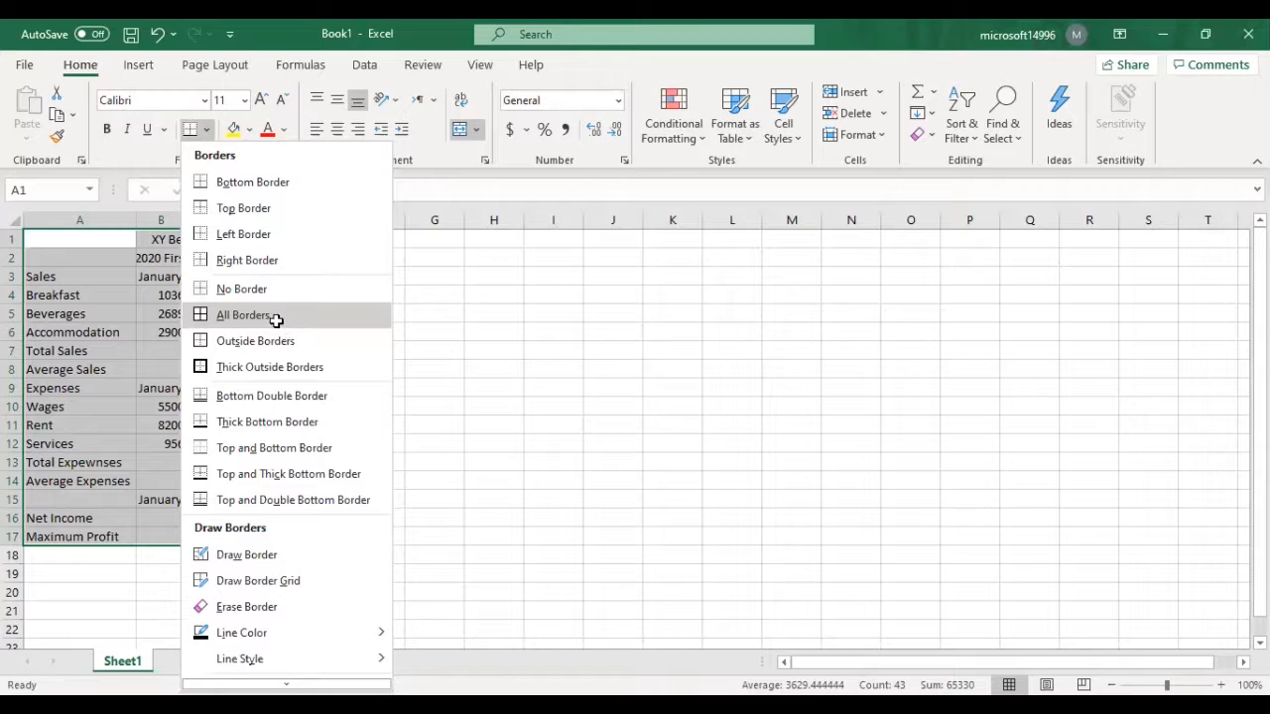
Step: Widen columns B, C and D slightly so the merged subtitle in row 2 fits
left_click(196, 313)
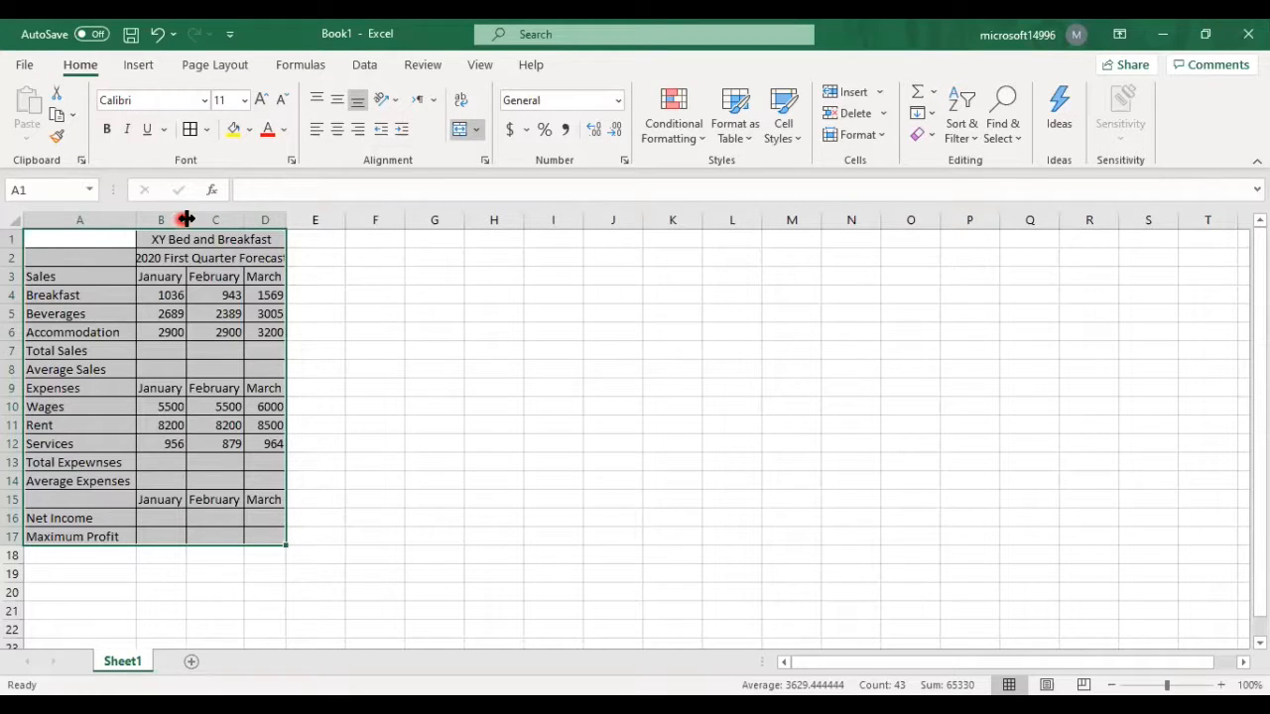
double_click(247, 217)
double_click(290, 217)
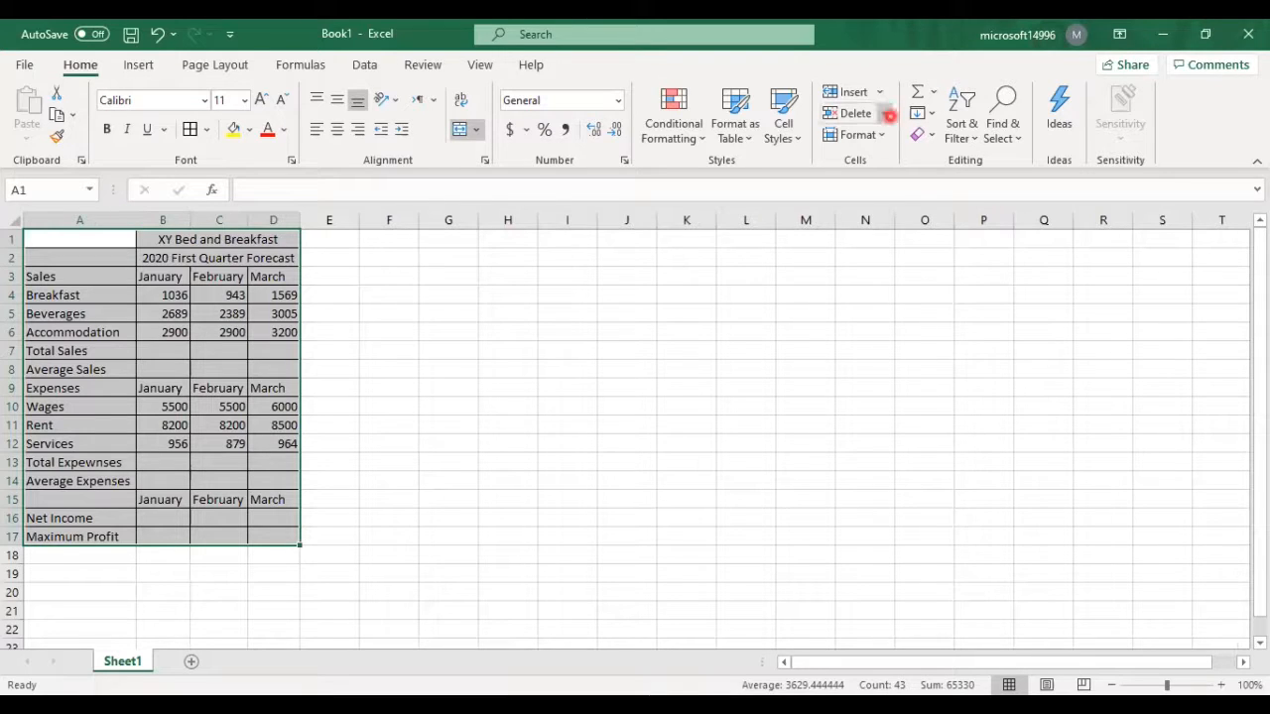
left_click(1206, 33)
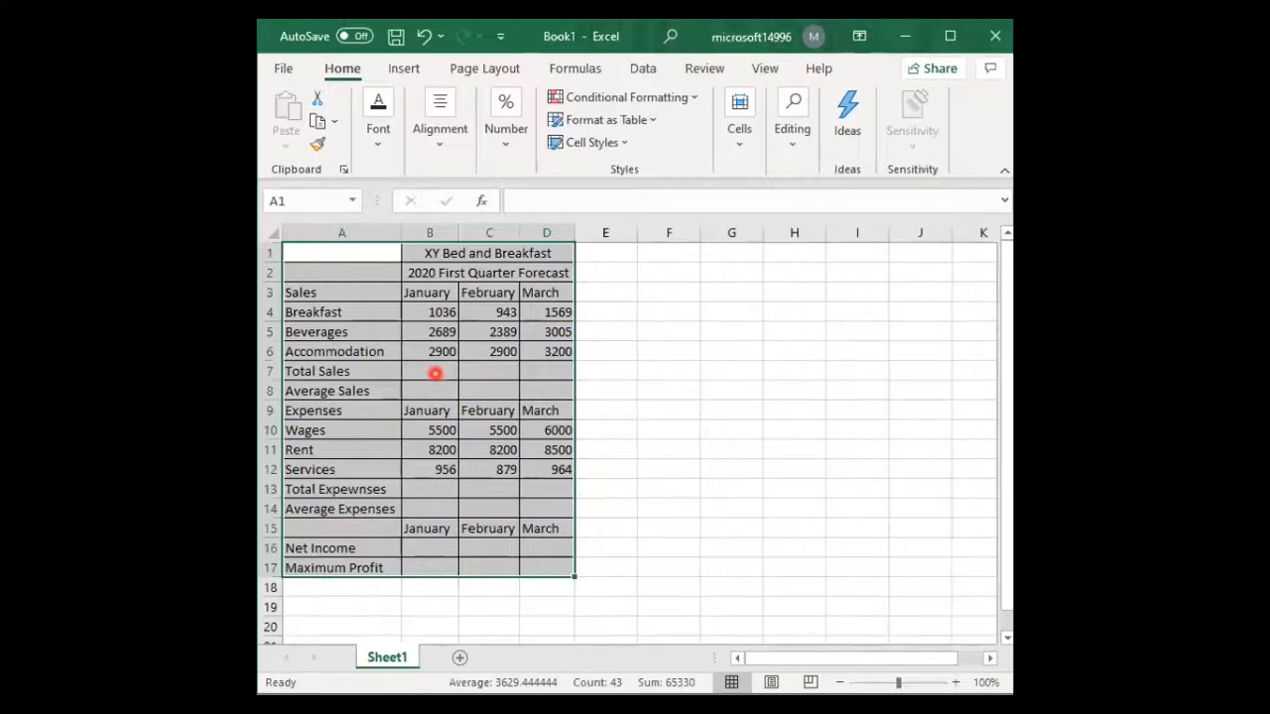
left_click(434, 373)
left_click(475, 446)
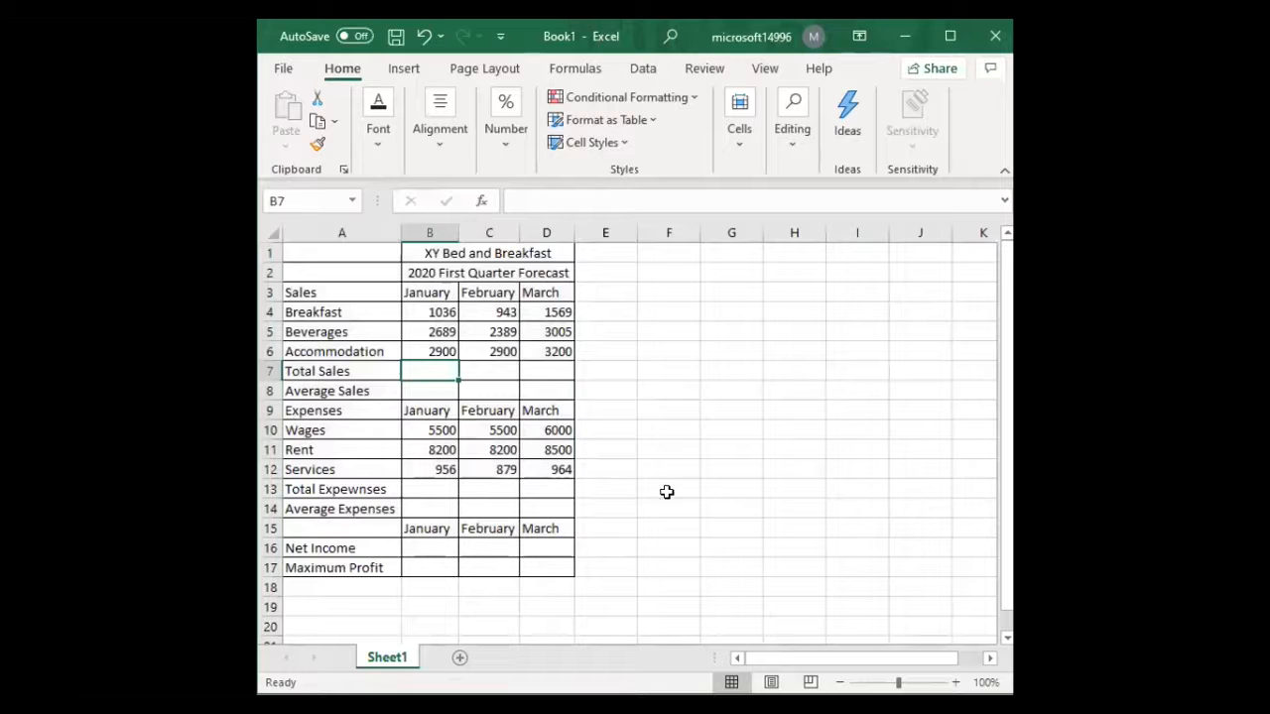
left_click(658, 482)
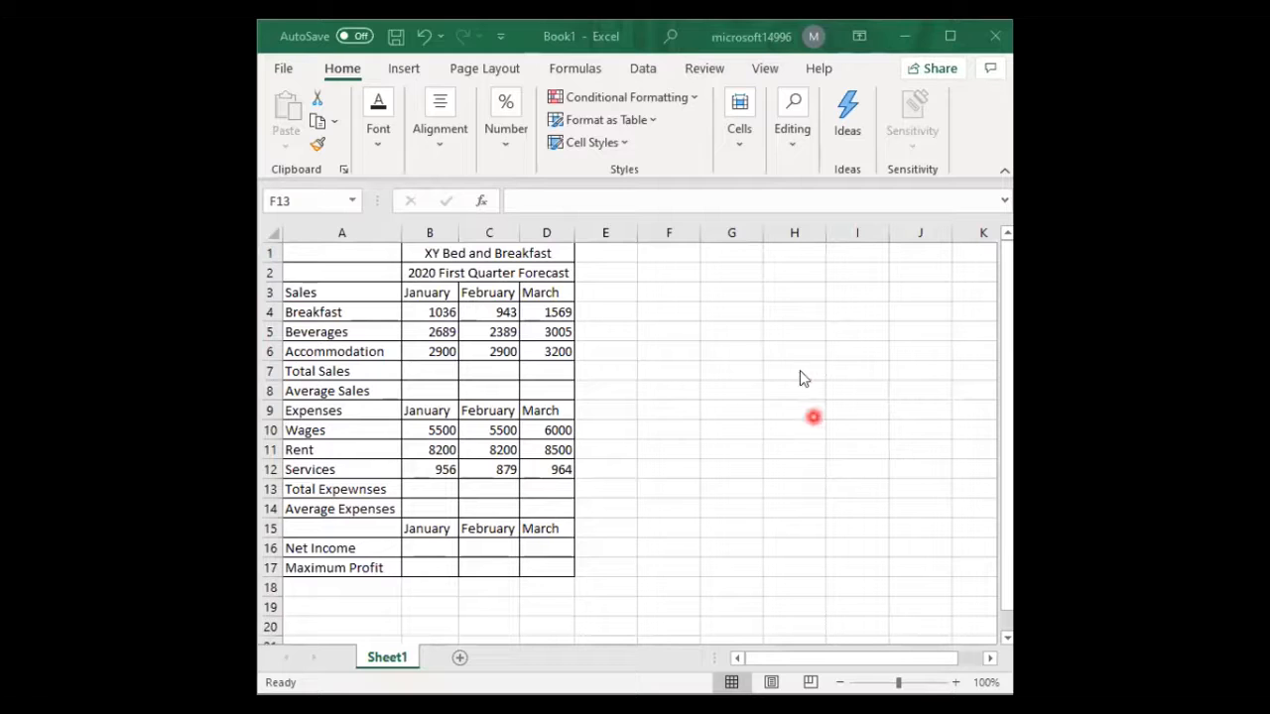
Step: Paste the copied exercise instructions starting in H4 with destination formatting, and narrow the empty columns F and G
left_click(796, 308)
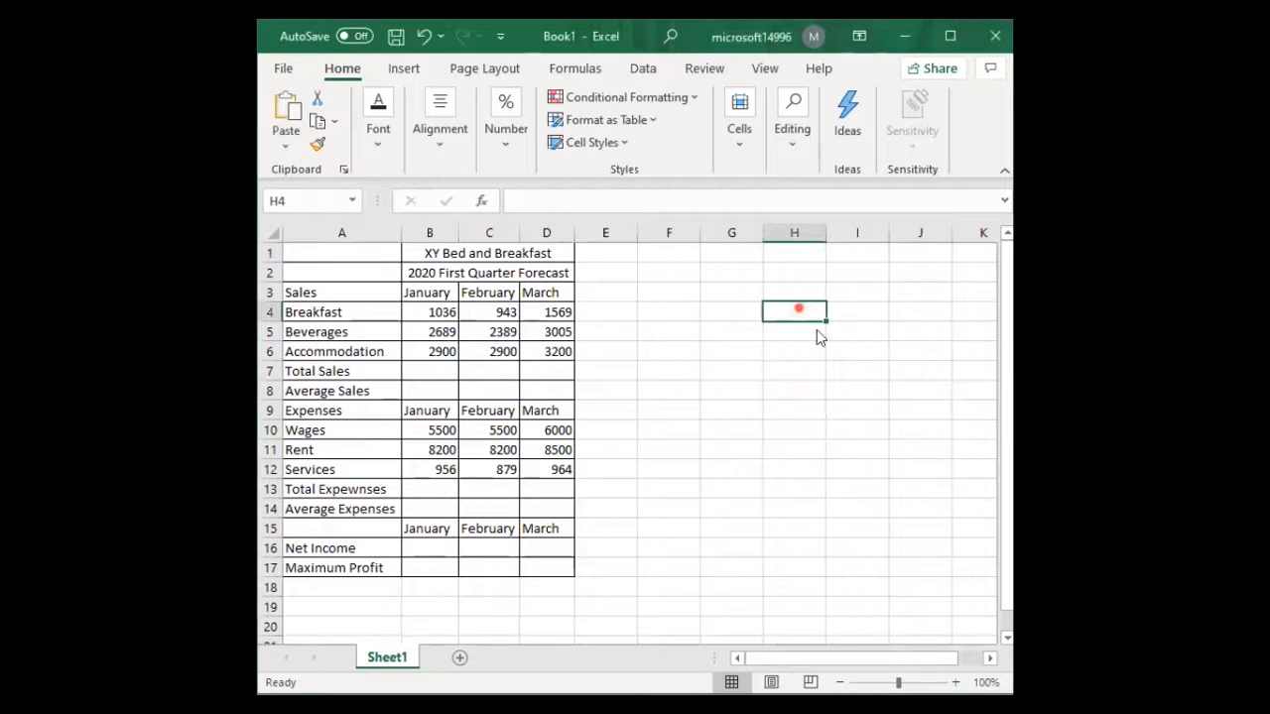
right_click(794, 312)
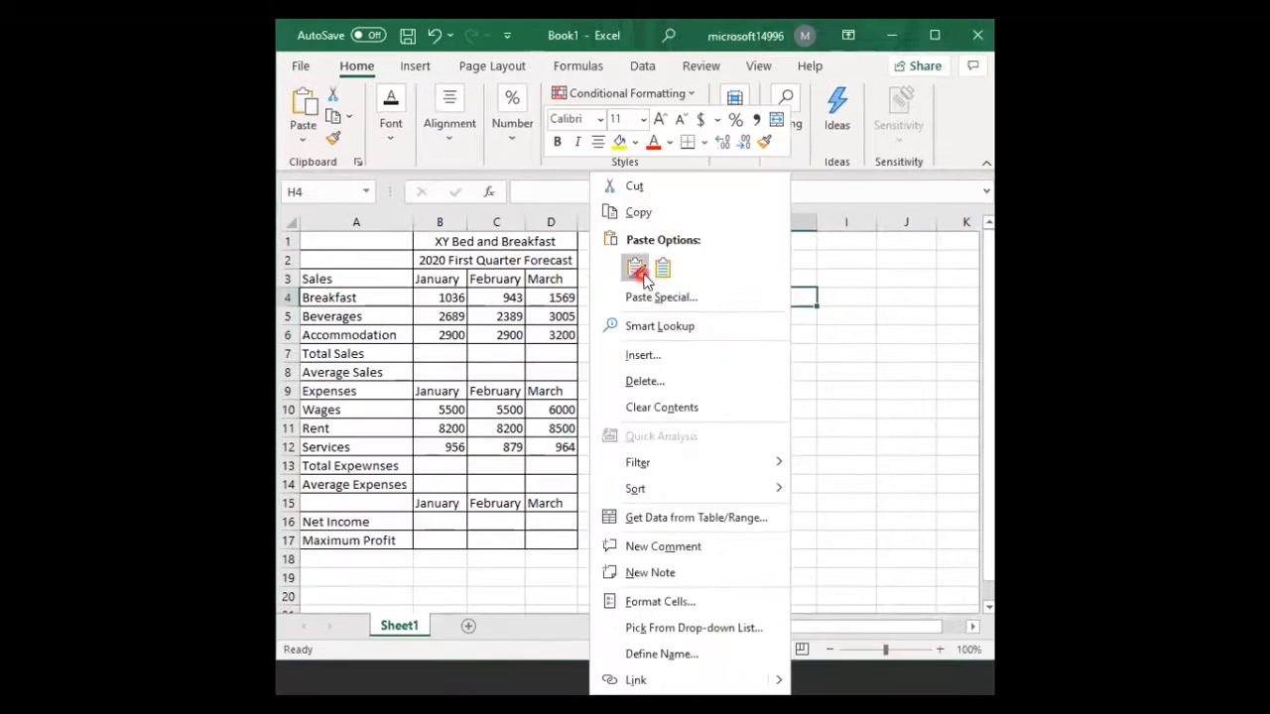
left_click(666, 269)
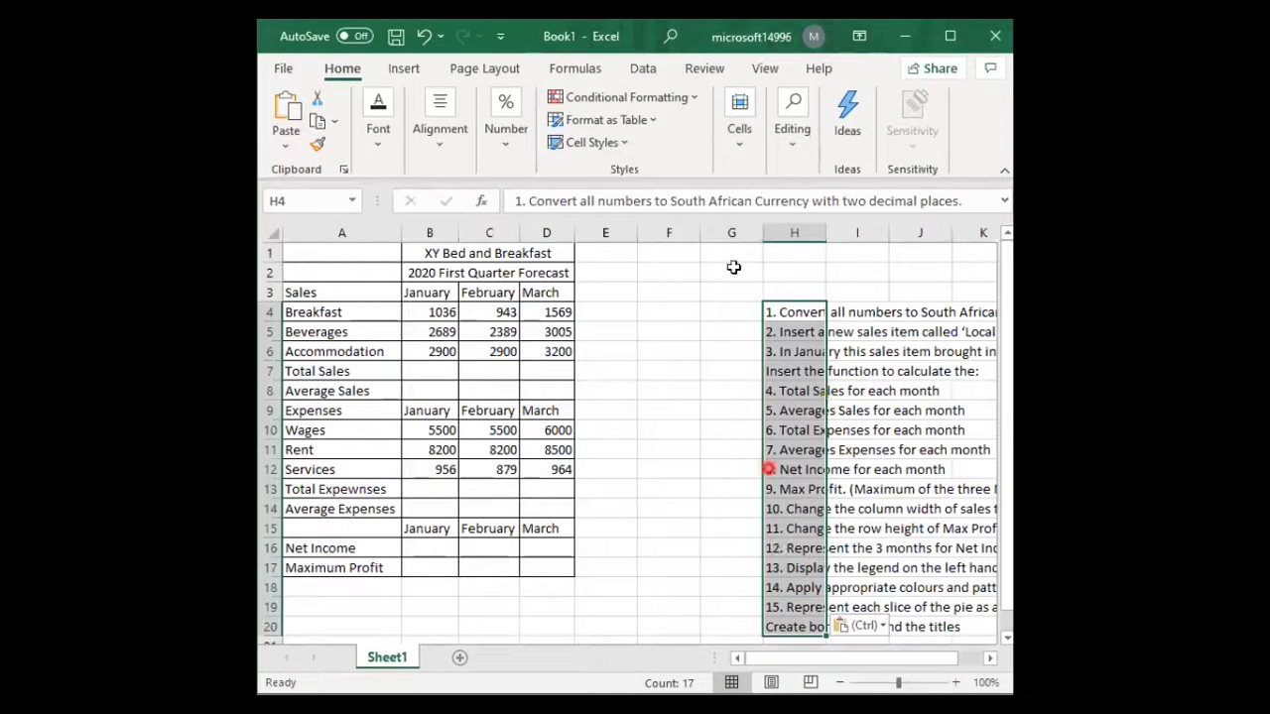
mouse_move(699, 235)
left_mouse_down()
mouse_move(660, 236)
mouse_move(692, 234)
left_mouse_up()
left_click(806, 351)
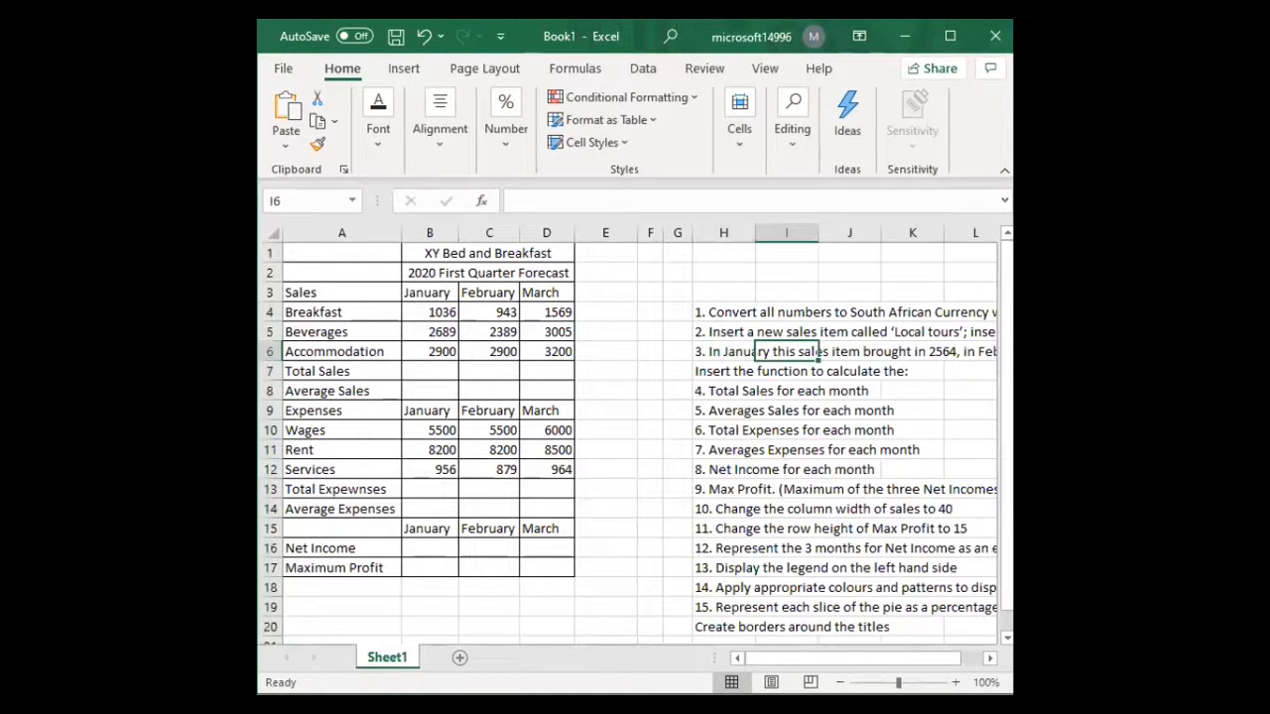
Step: Maximize the workbook window and choose the Currency number category for the sales figures in B4:D6
key("super+Up")
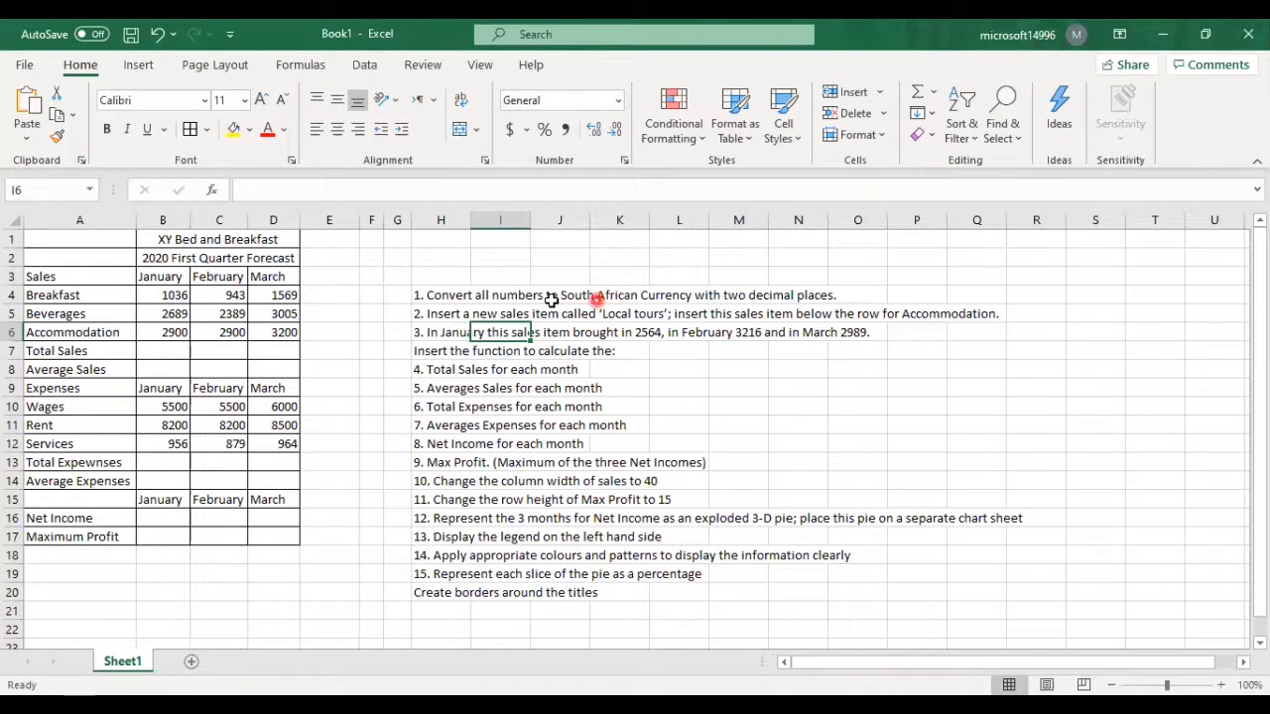
left_click_drag(161, 297, 290, 345)
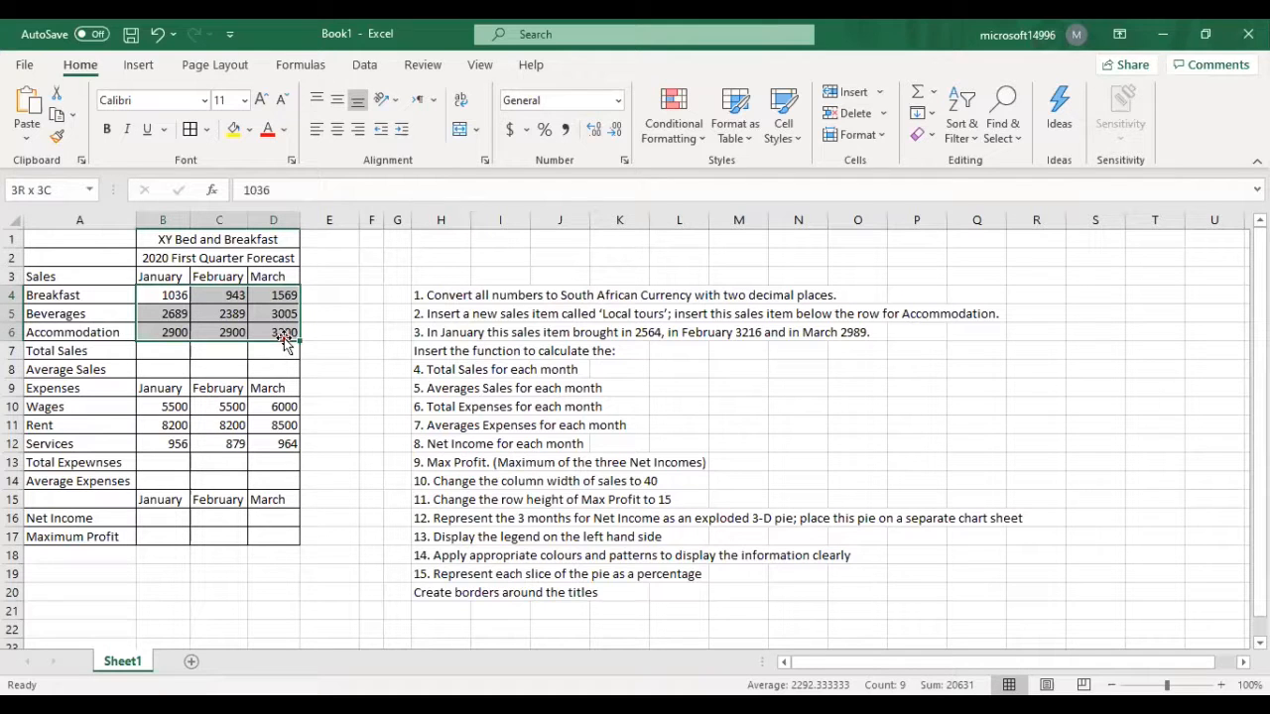
left_click(527, 131)
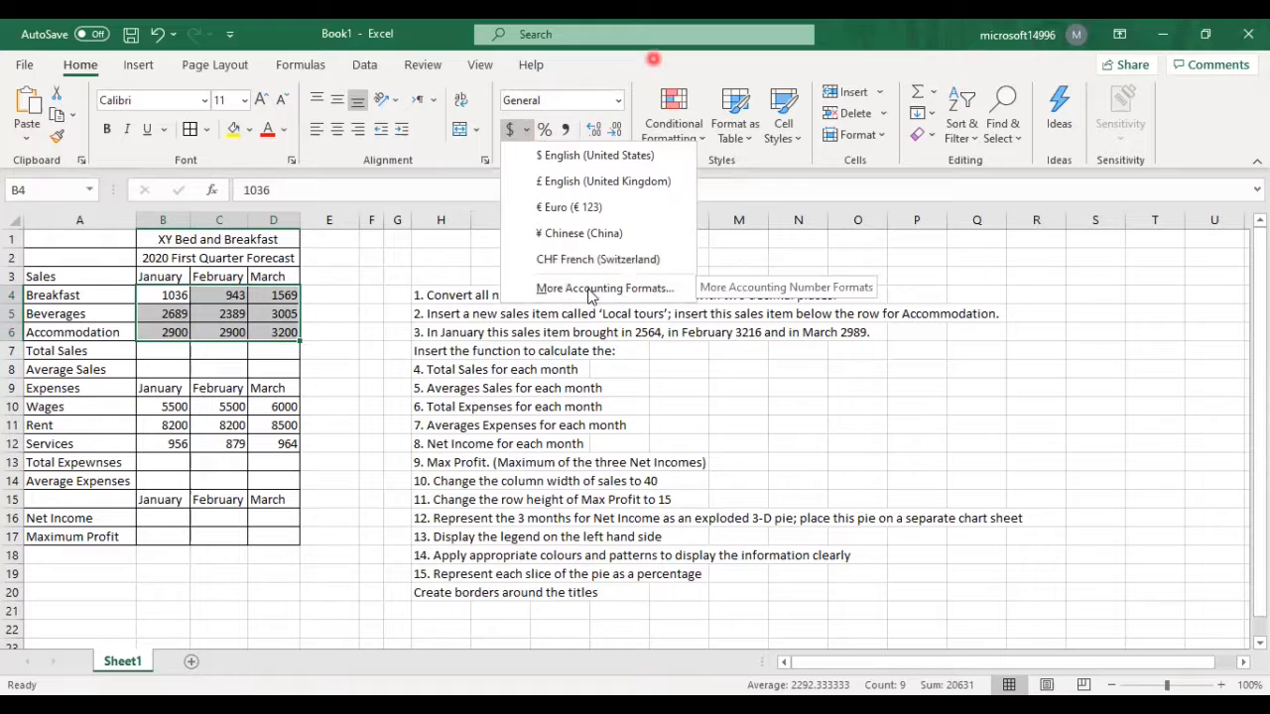
left_click(770, 220)
left_click(626, 159)
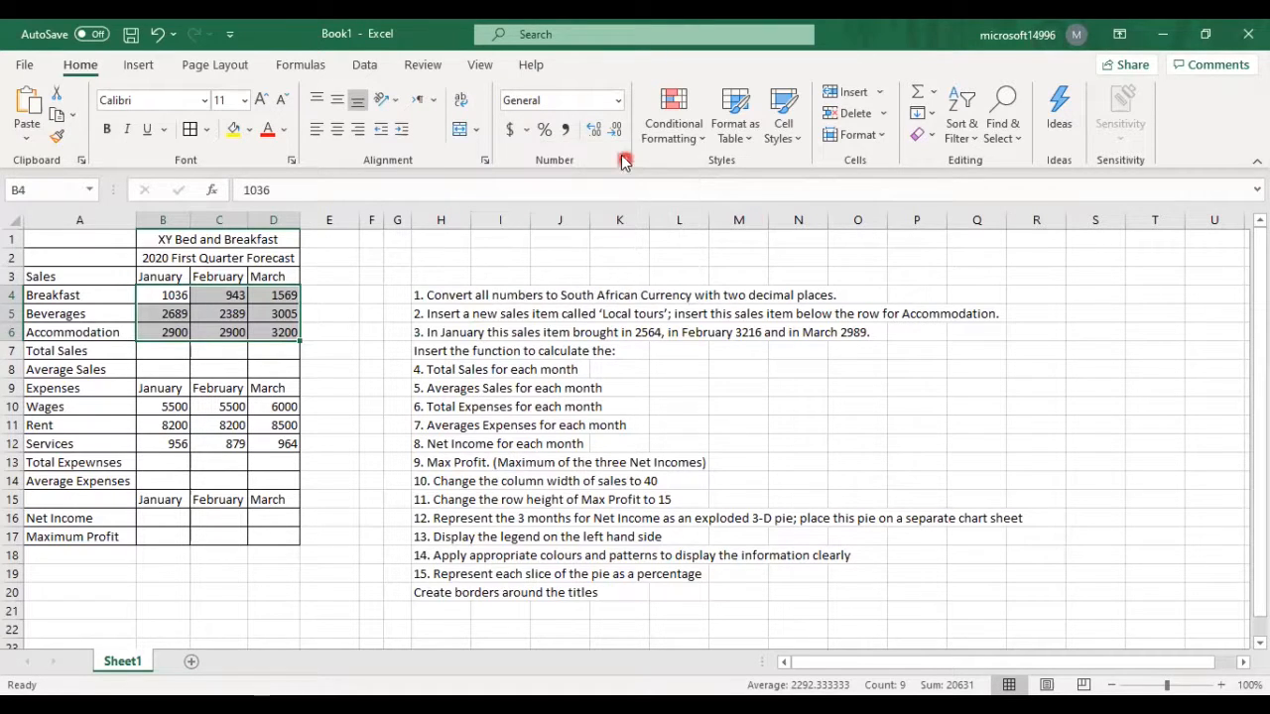
left_click(625, 160)
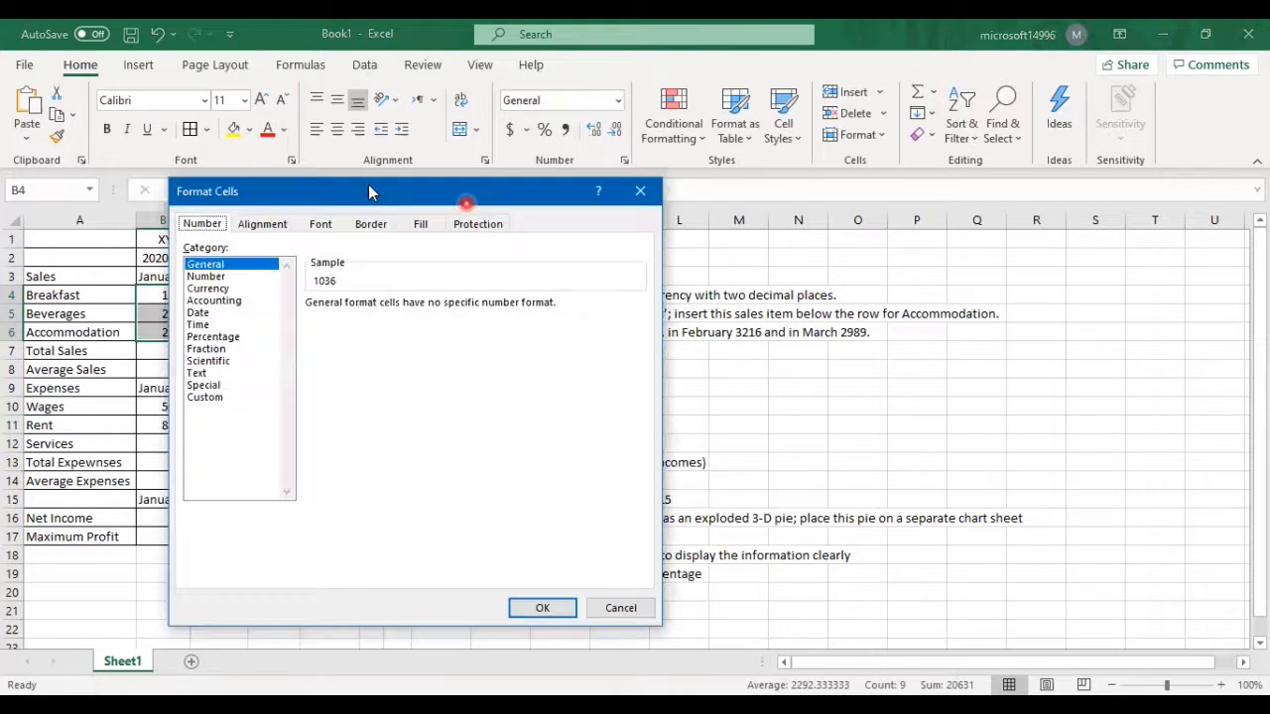
left_click_drag(368, 184, 541, 156)
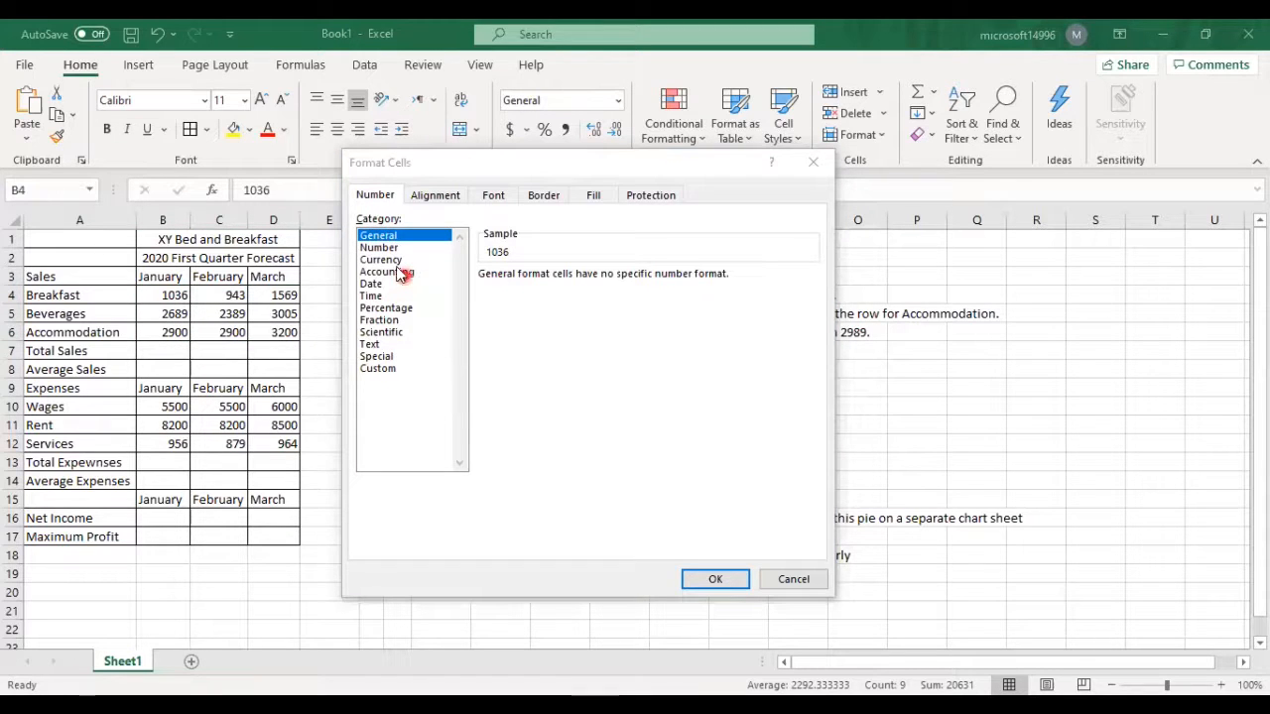
left_click(413, 272)
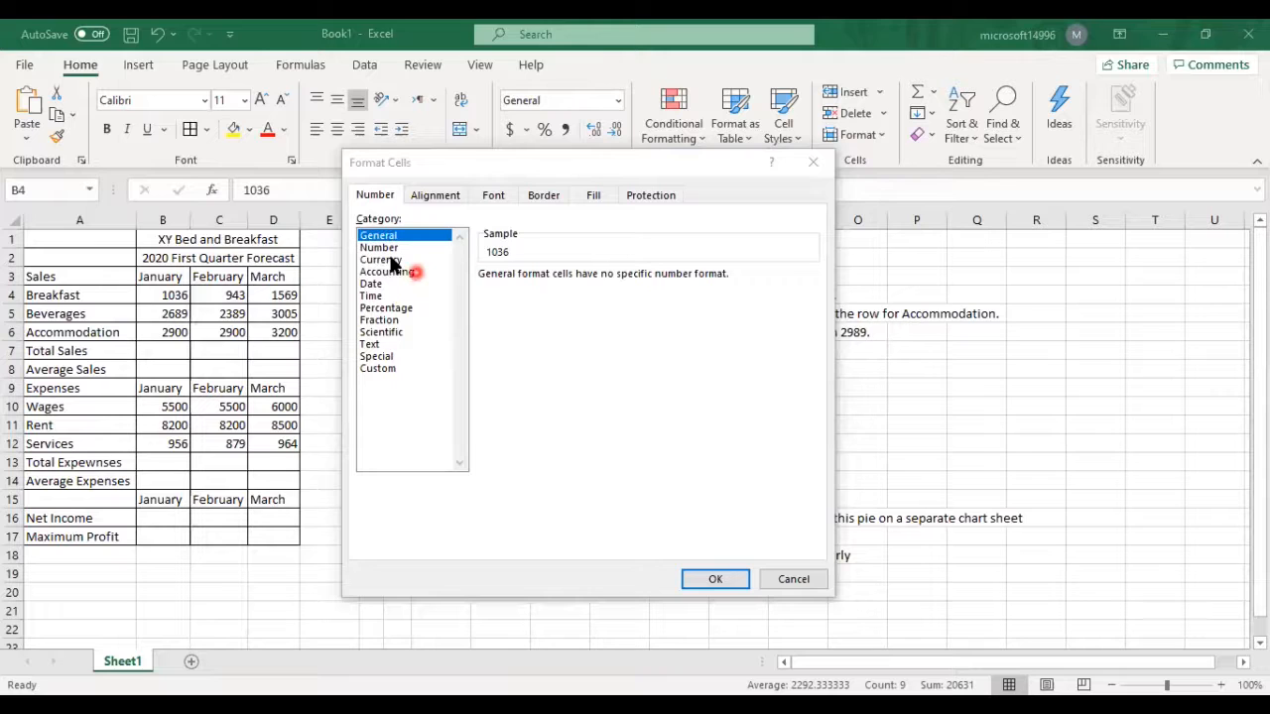
left_click(392, 260)
Step: Choose € Euro (€ 123) as the currency symbol for the selected sales figures
left_click(813, 297)
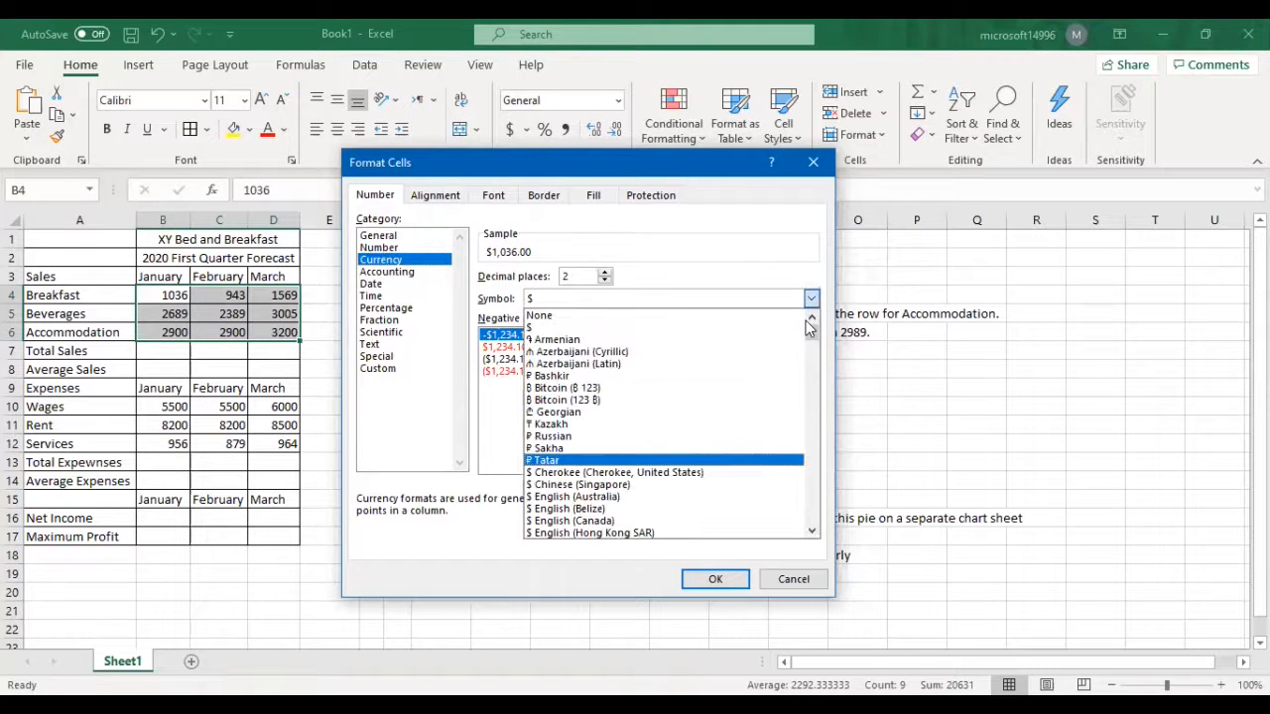
left_click_drag(814, 339, 813, 347)
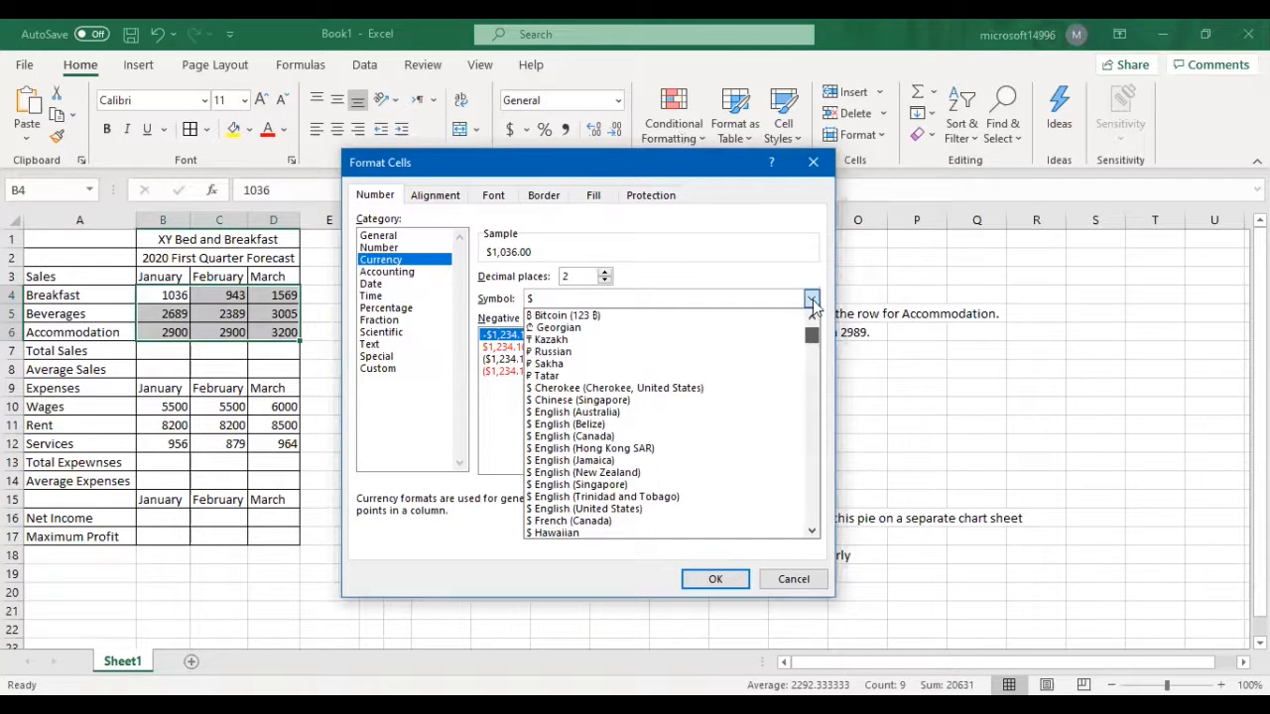
scroll(813, 308, "up", 2)
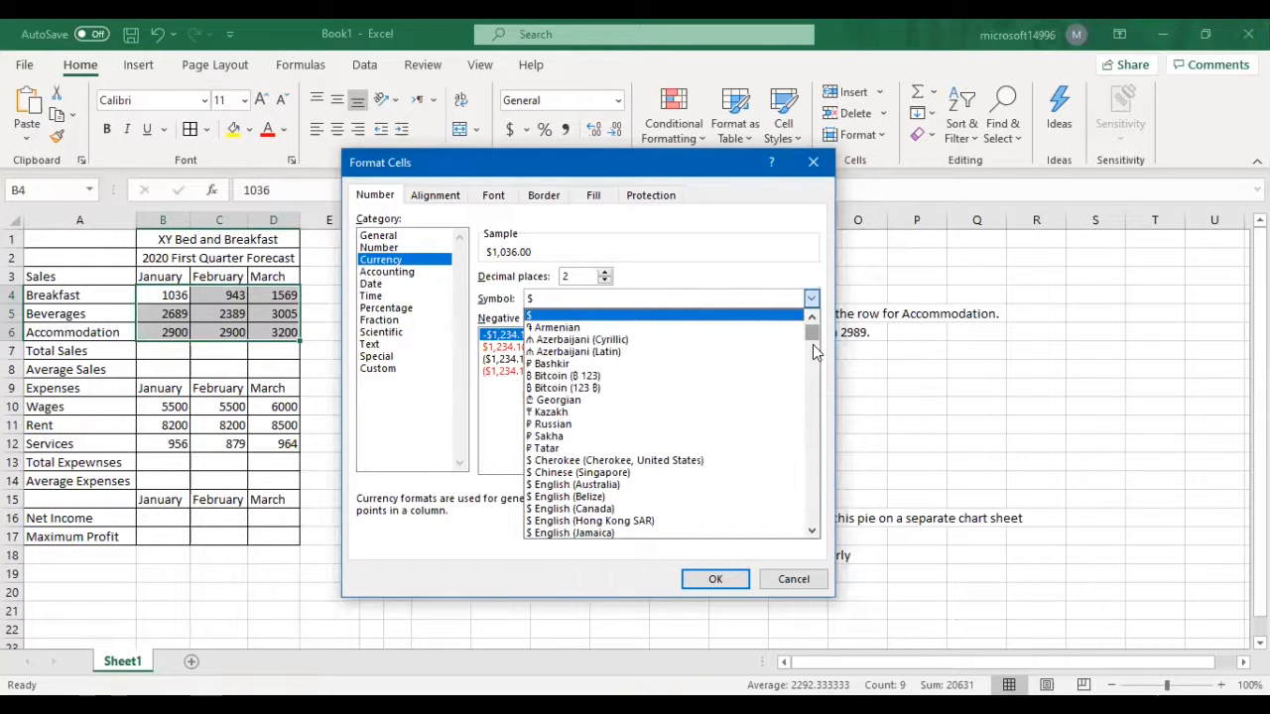
left_click_drag(812, 346, 821, 368)
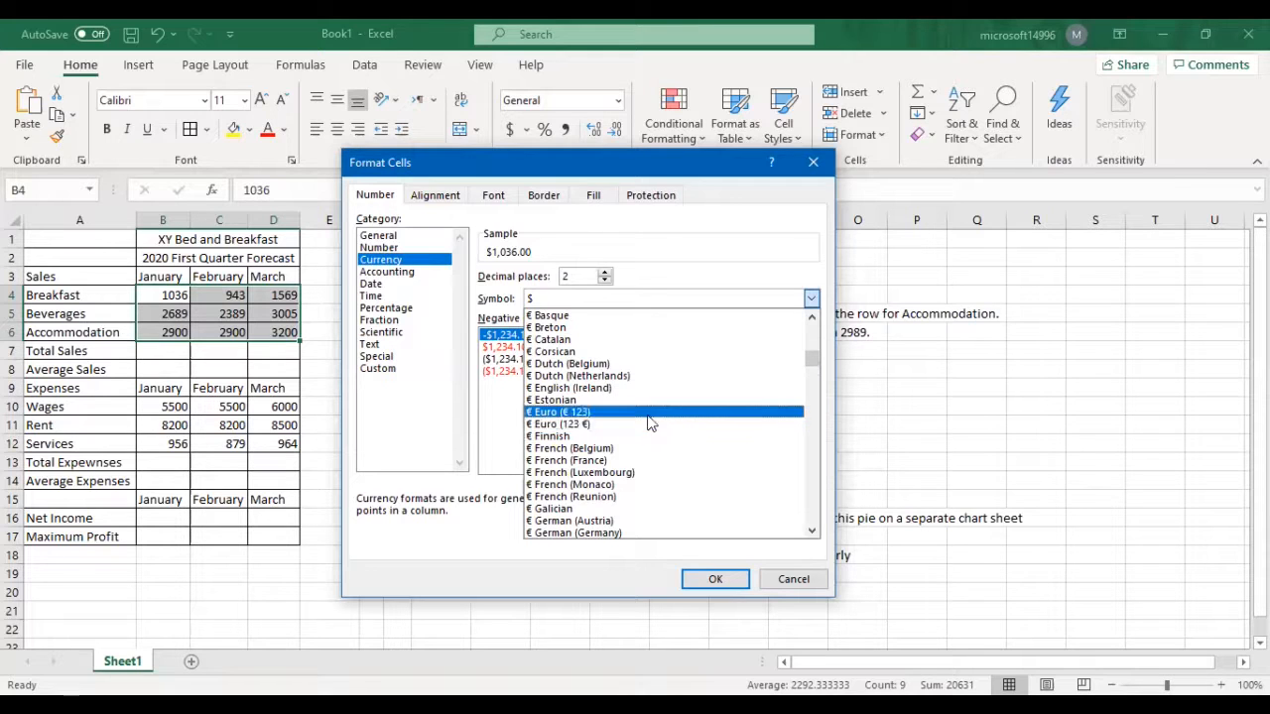
left_click(585, 414)
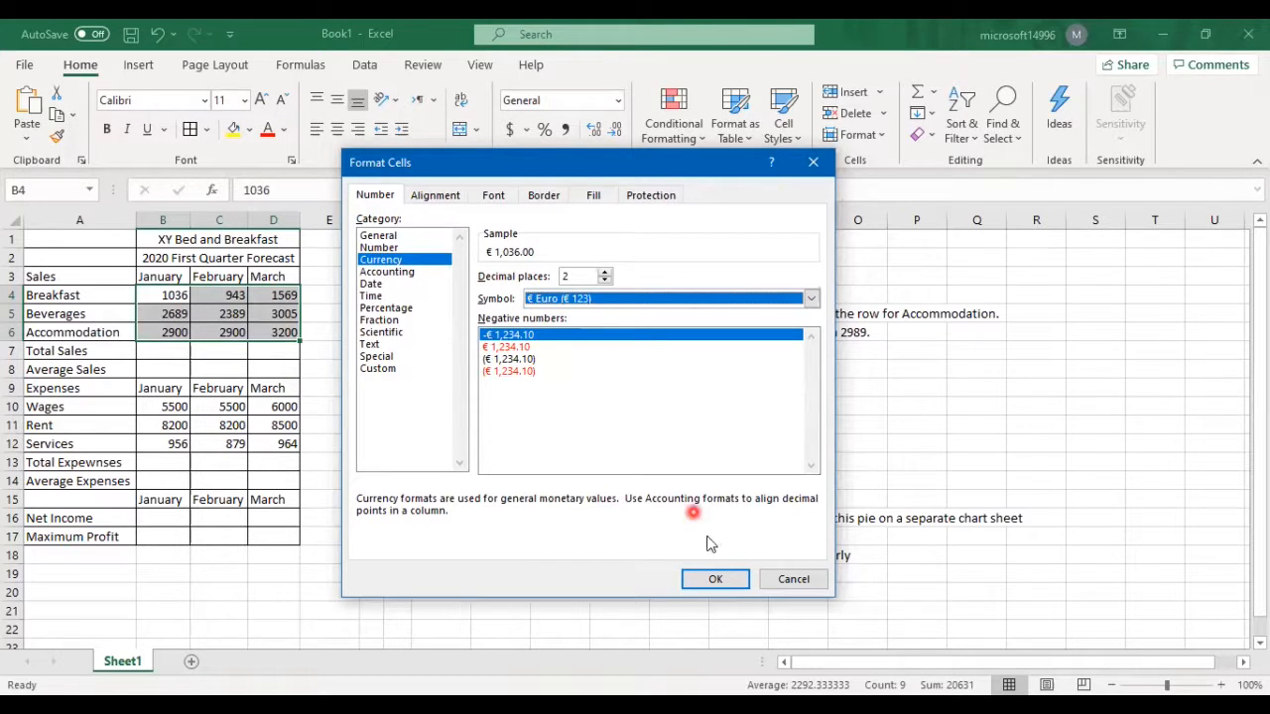
Step: Apply the currency format to the sales figures with 2 decimal places and negative numbers shown as -€ 1,234.10
left_click(605, 272)
left_click(604, 281)
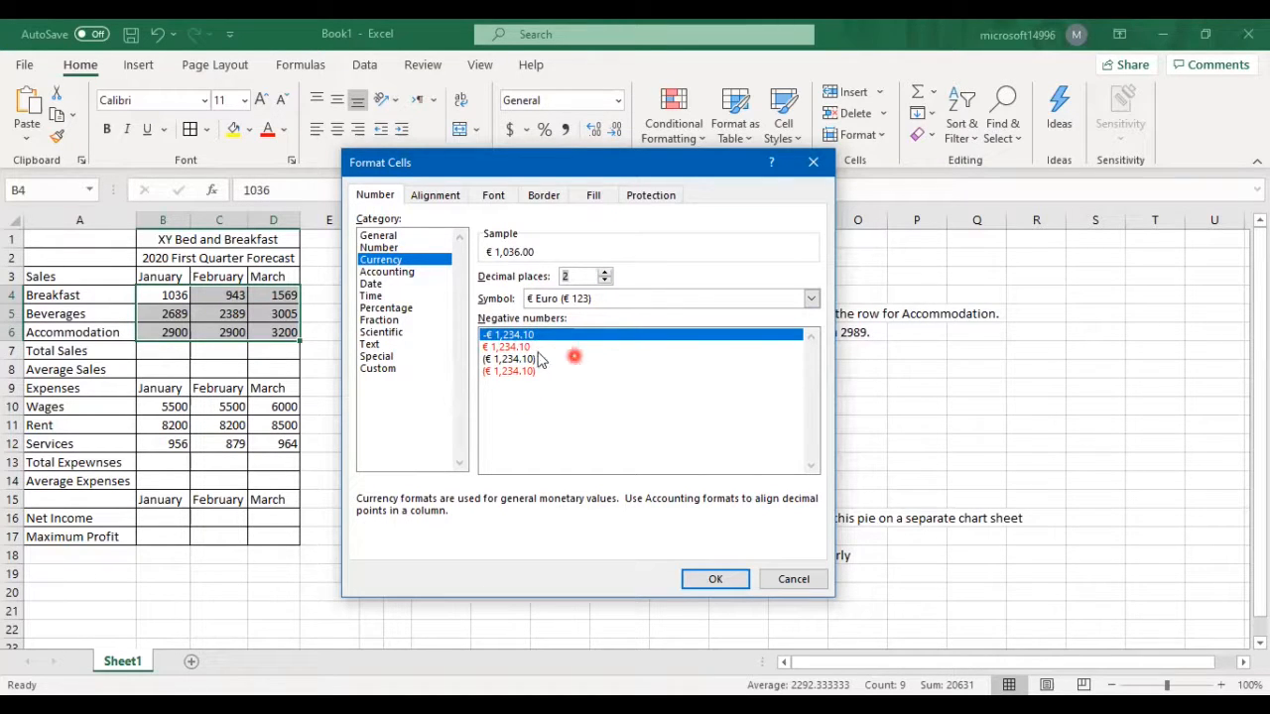
left_click(502, 371)
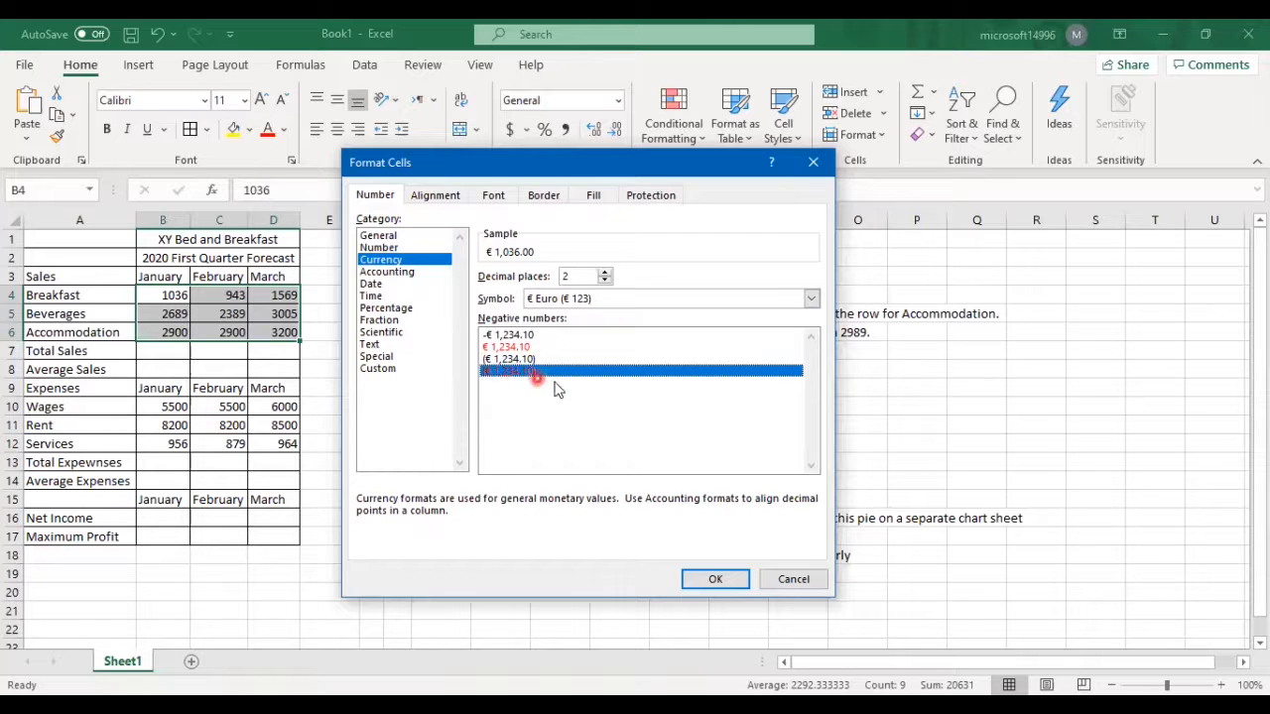
left_click(530, 337)
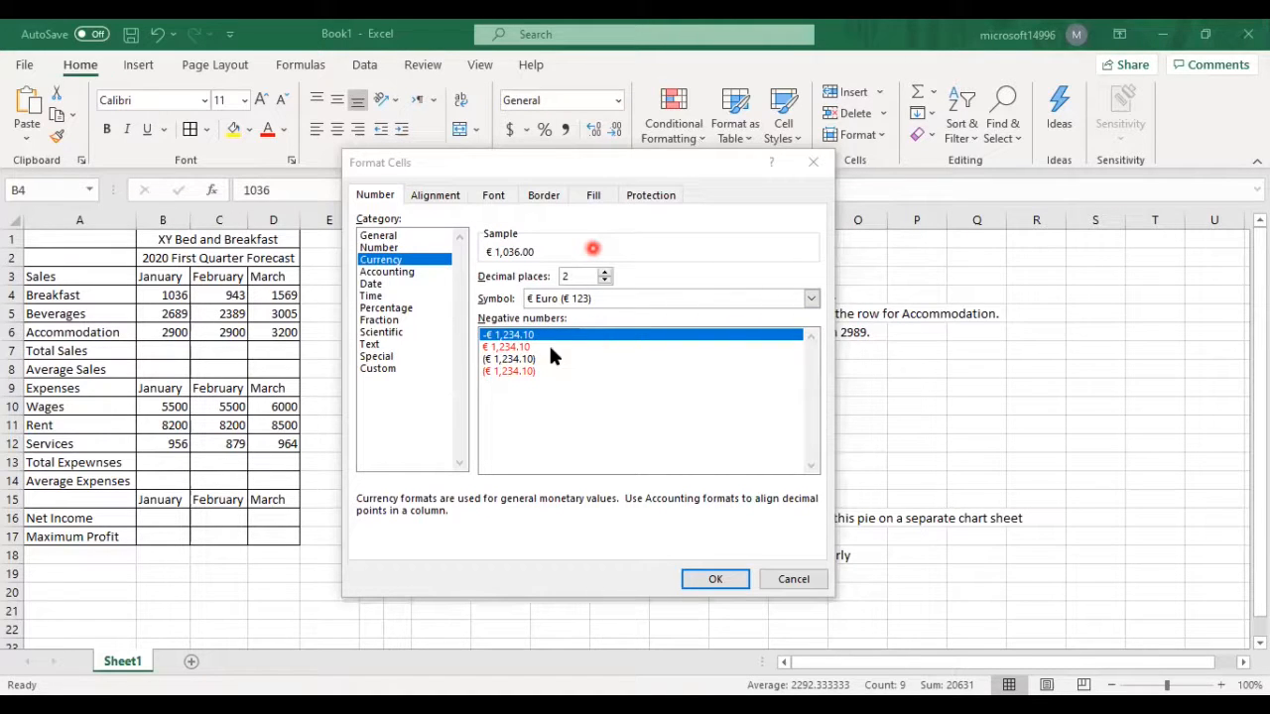
left_click(712, 578)
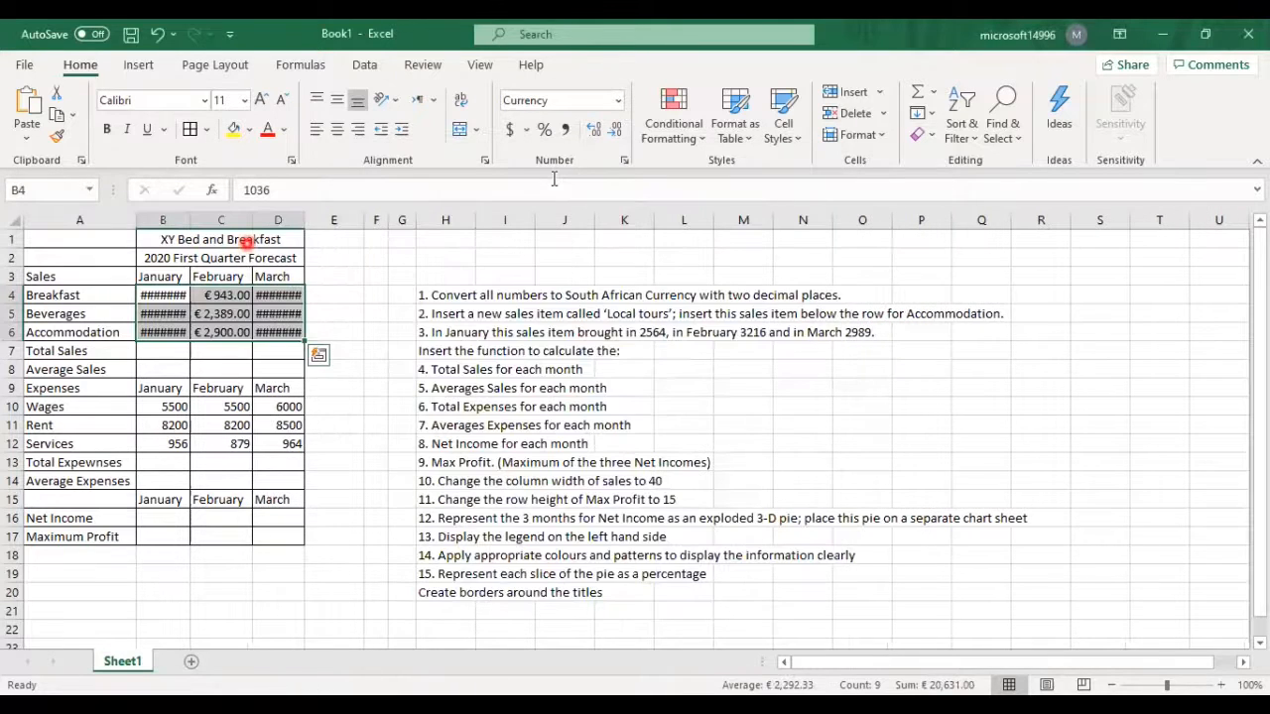
Step: Widen columns B, C and D to fit the currency-formatted sales figures
left_click(1030, 147)
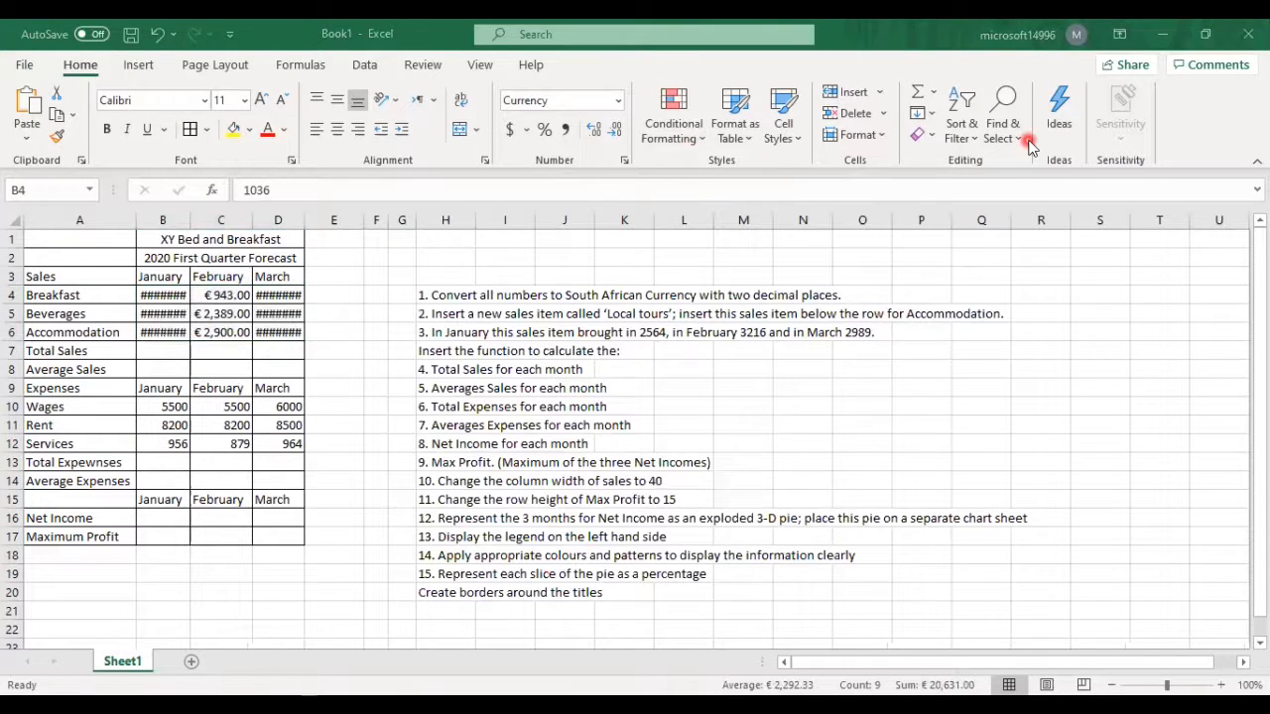
left_click(171, 297)
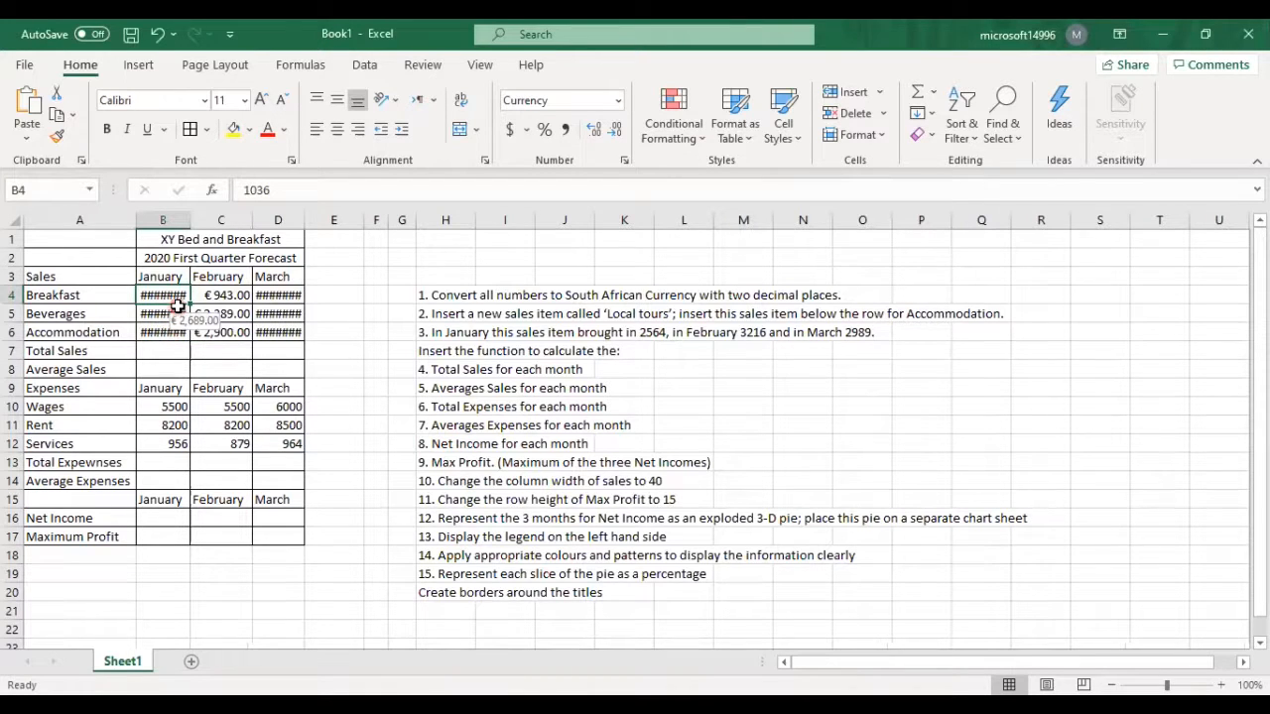
double_click(314, 219)
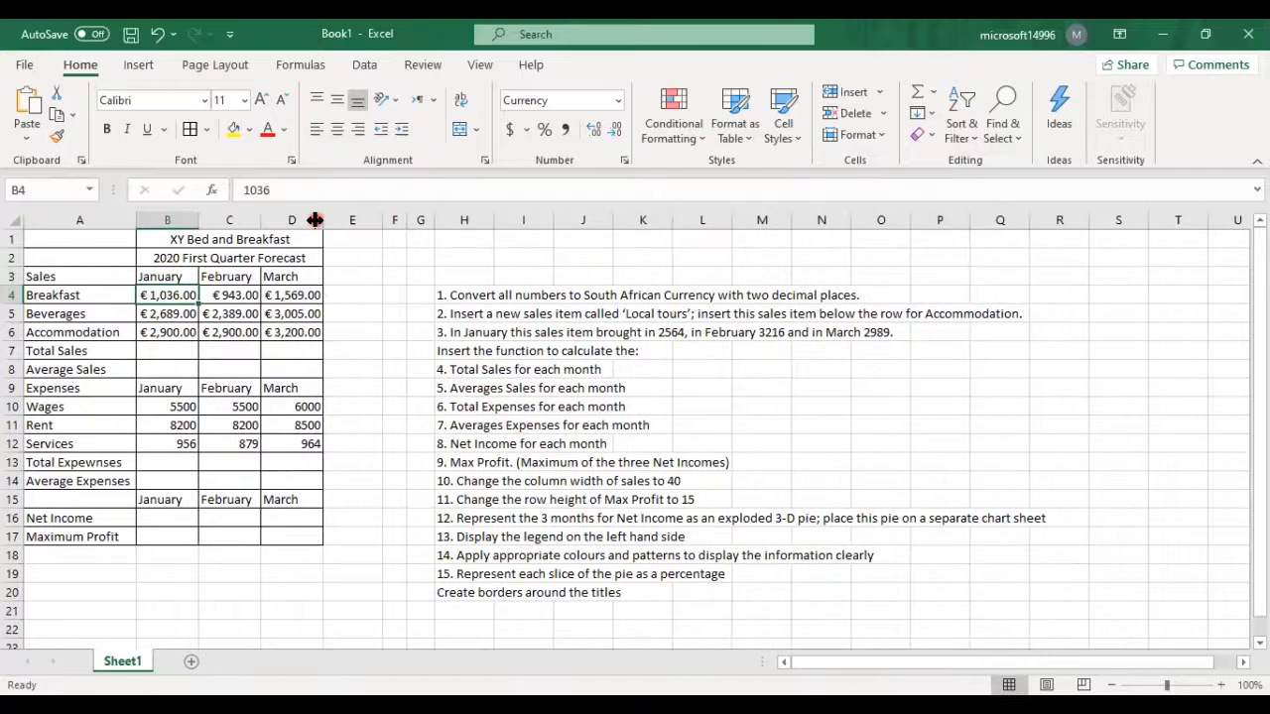
Step: Examine the underlying value of the January Breakfast cell B4 without changing it
left_click(169, 290)
double_click(237, 187)
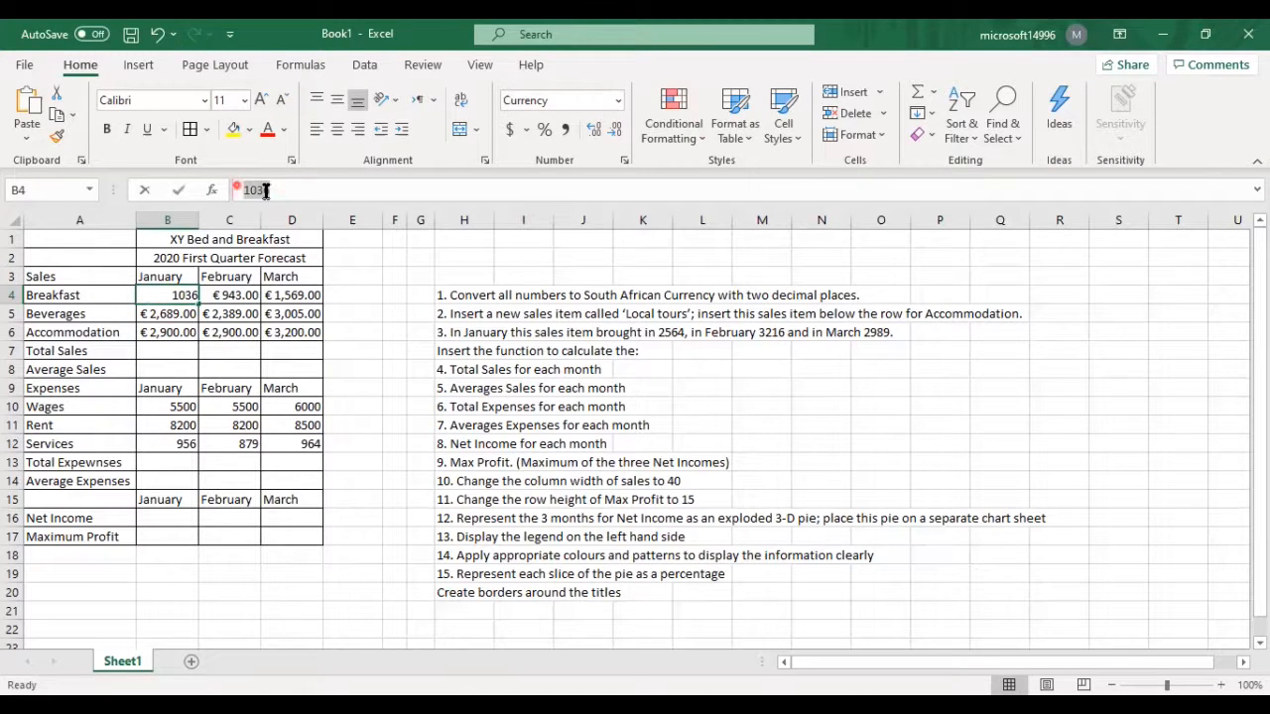
left_click_drag(265, 191, 267, 194)
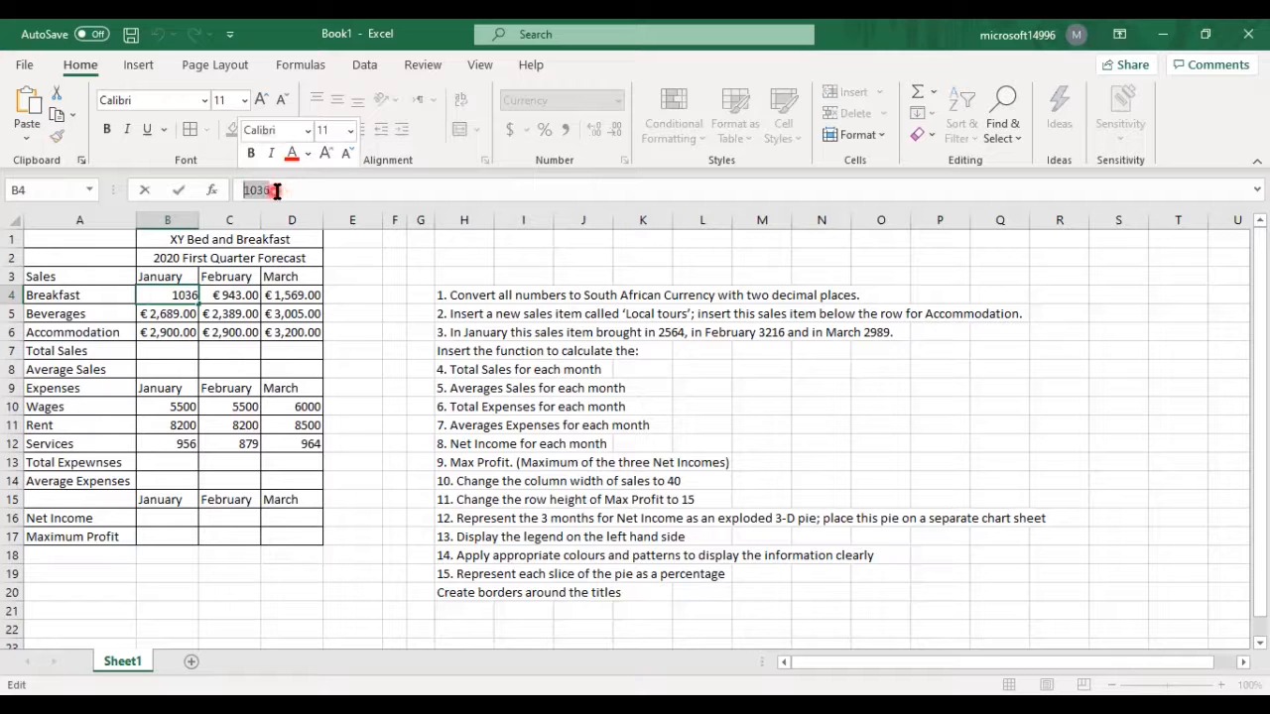
key("Return")
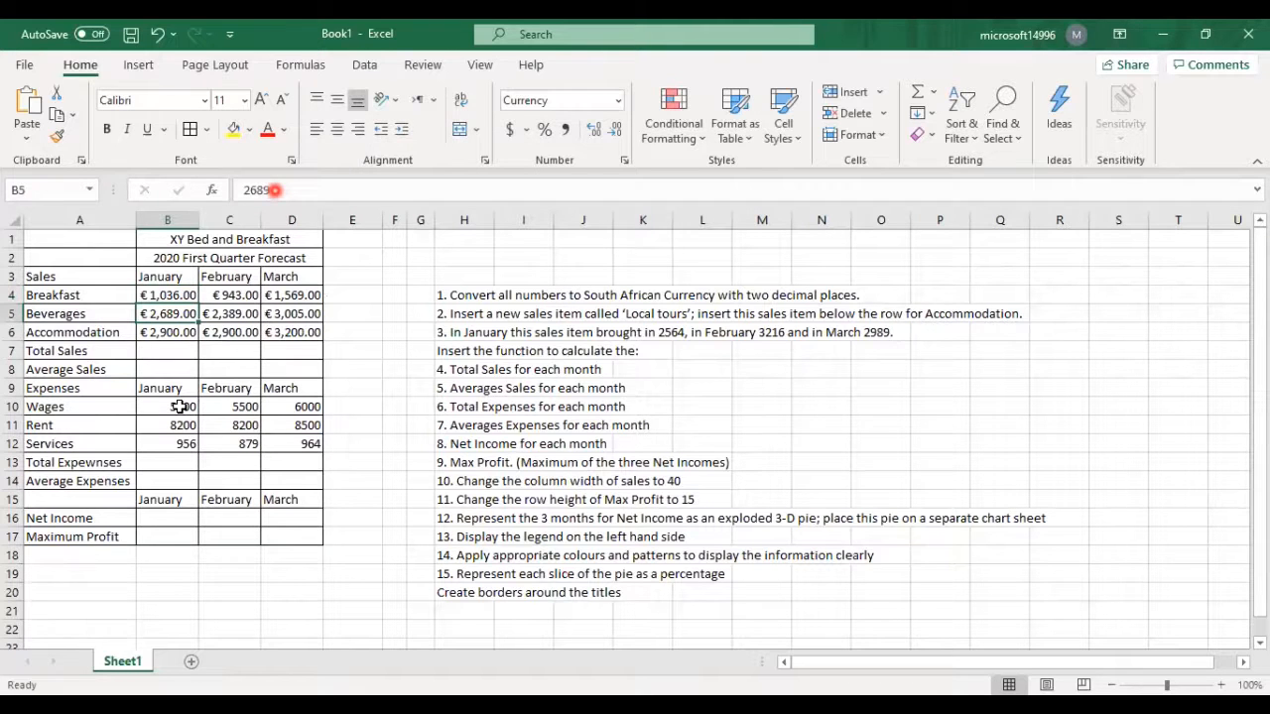
Step: Format the expense figures in B10:D12 with the € Euro (€ 123) accounting format
left_click_drag(183, 406, 289, 444)
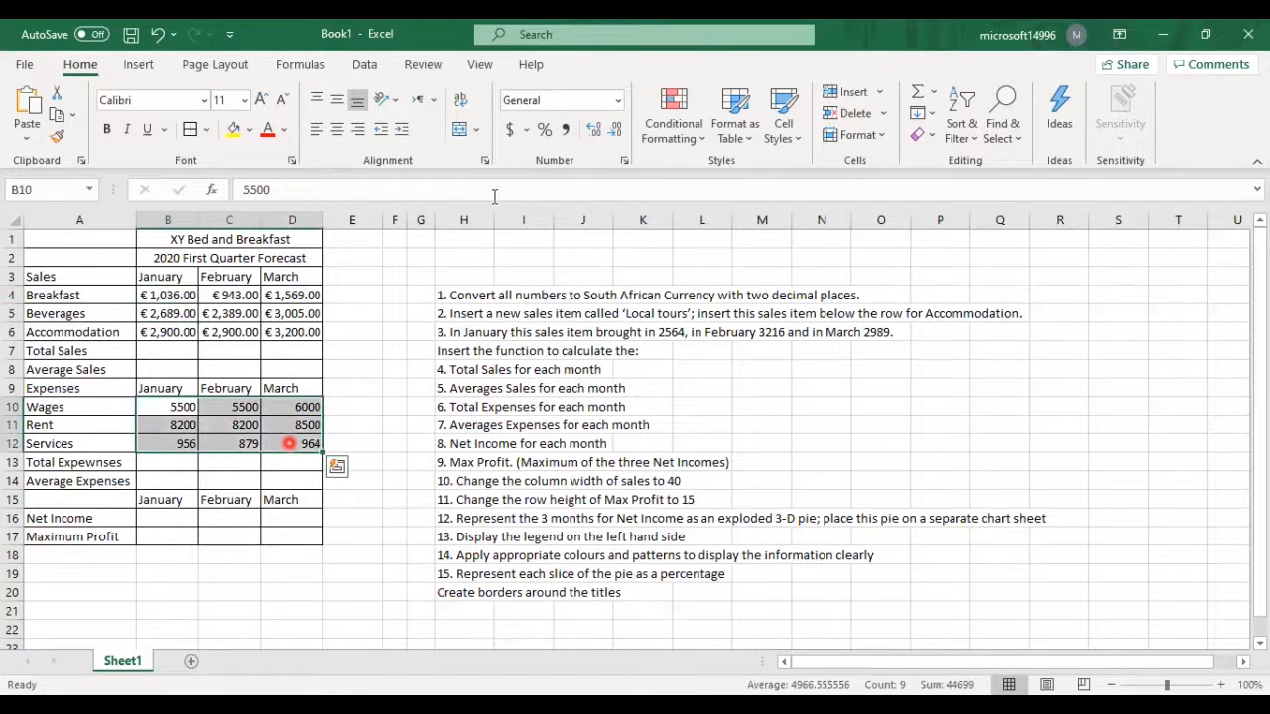
left_click(526, 130)
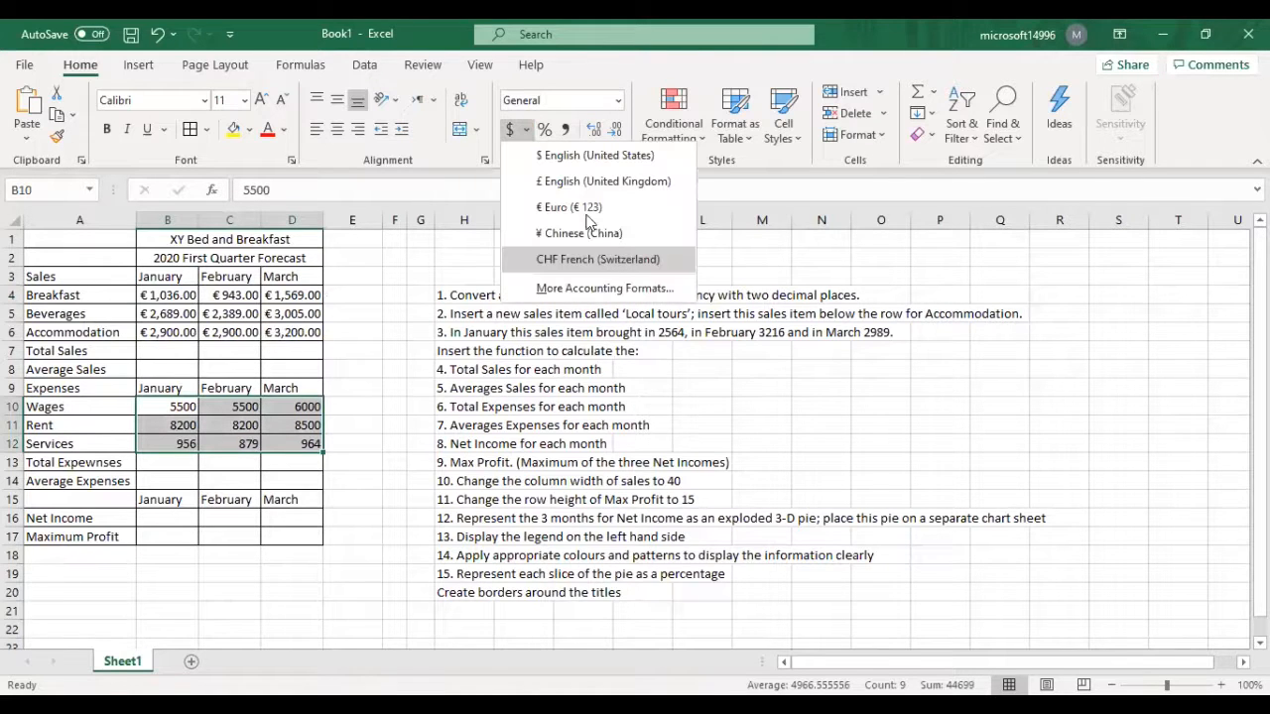
left_click(594, 206)
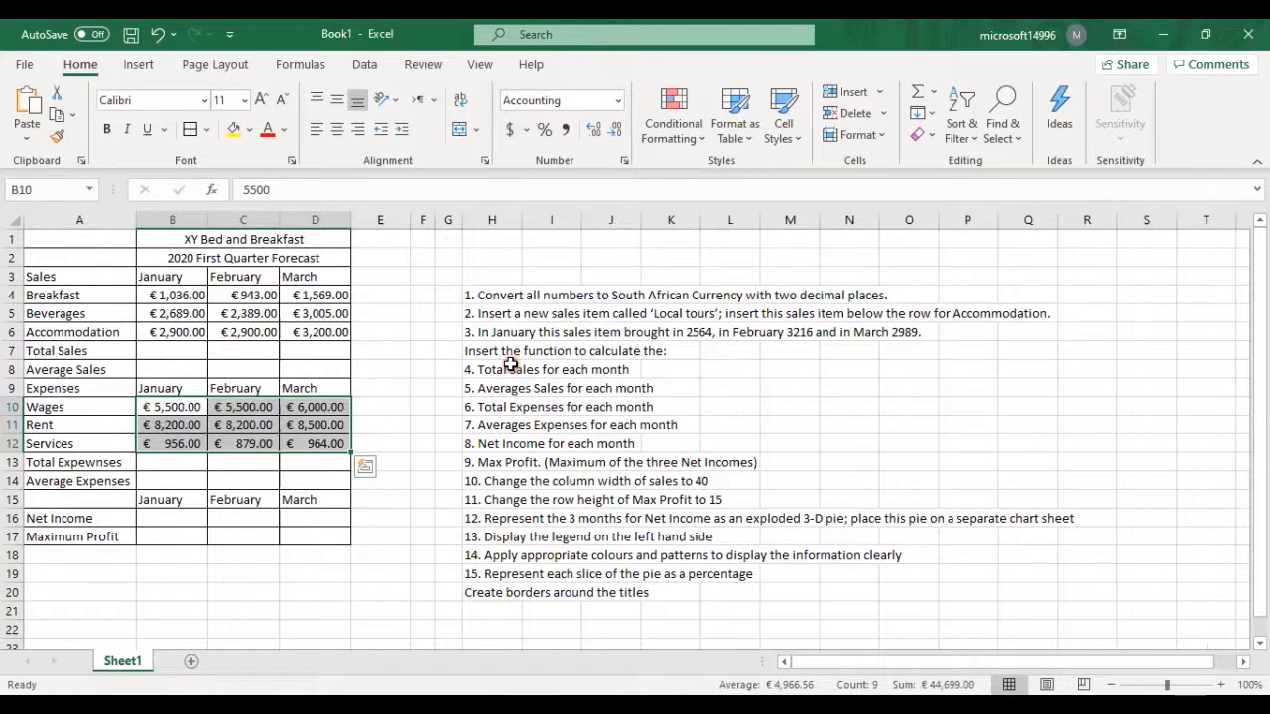
left_click(516, 401)
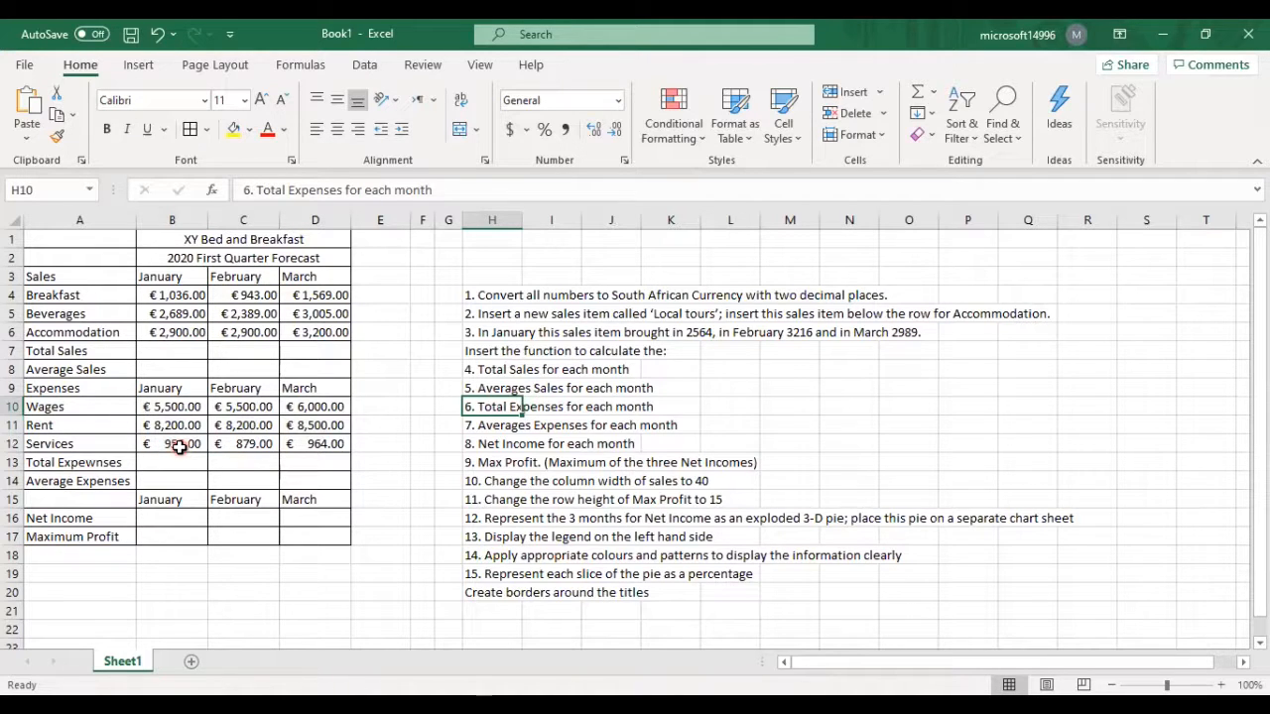
Step: Insert a blank row between Accommodation and Total Sales
left_click(517, 297)
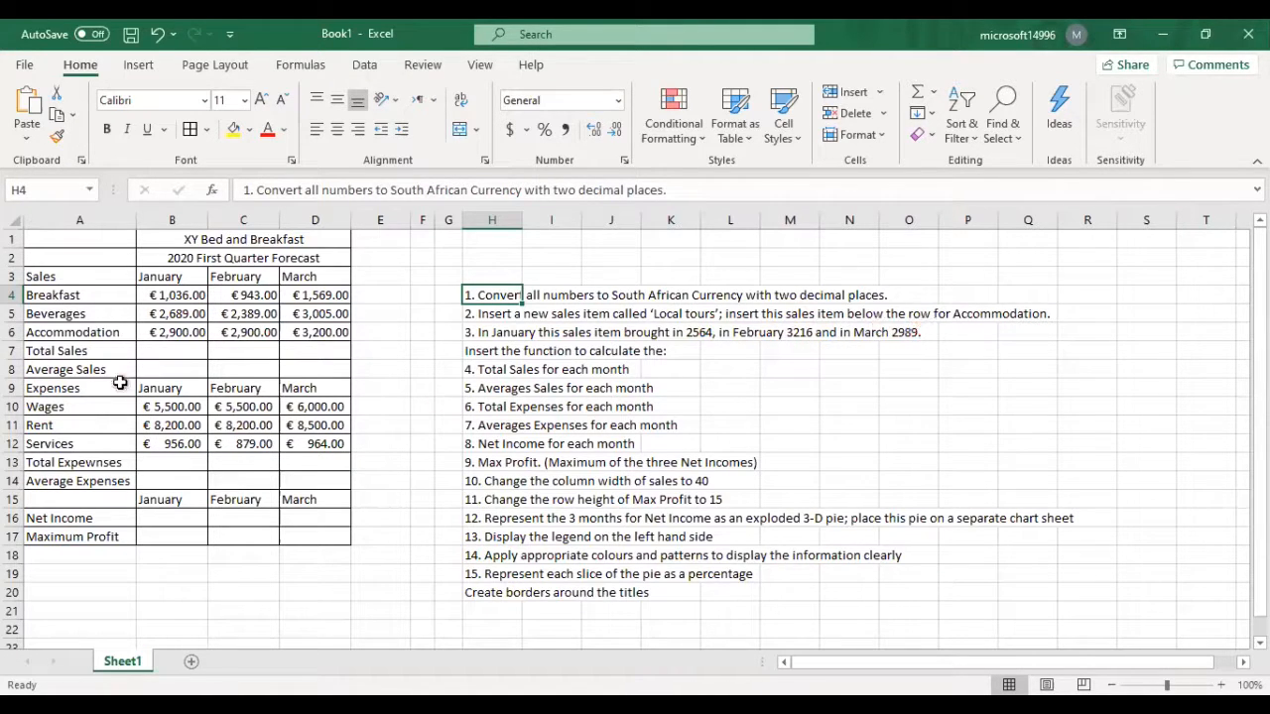
left_click(12, 351)
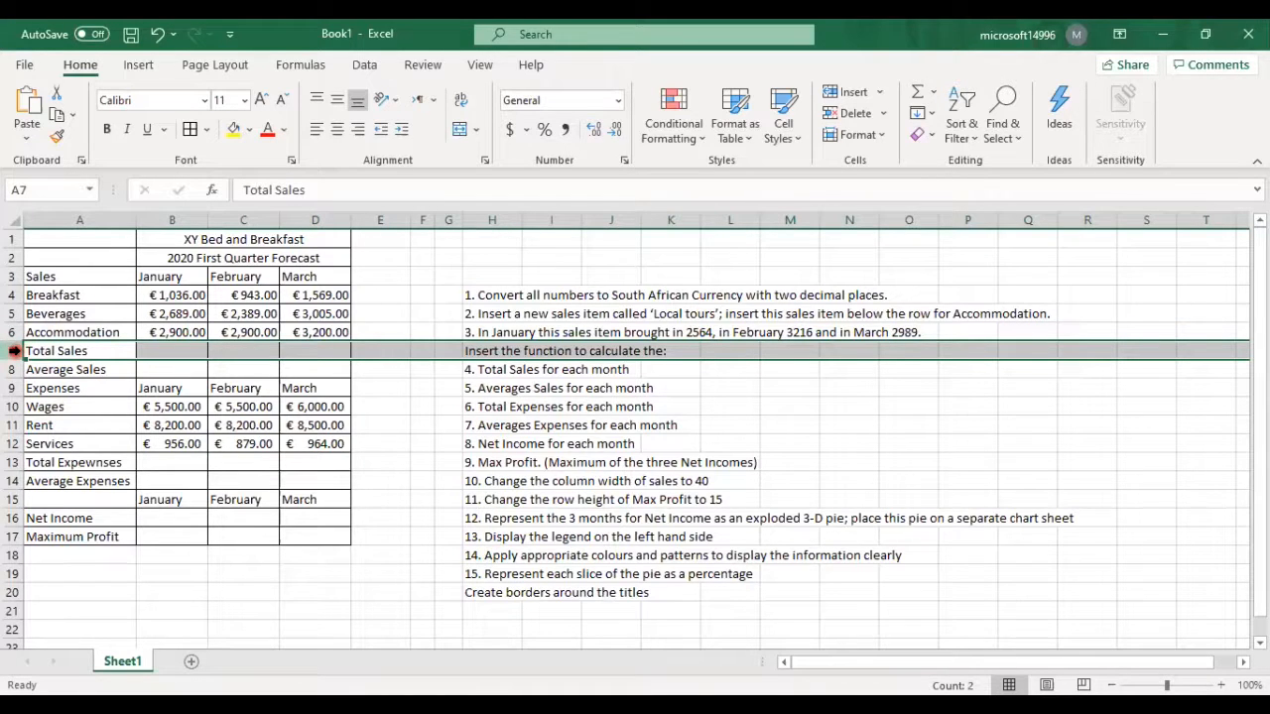
right_click(14, 350)
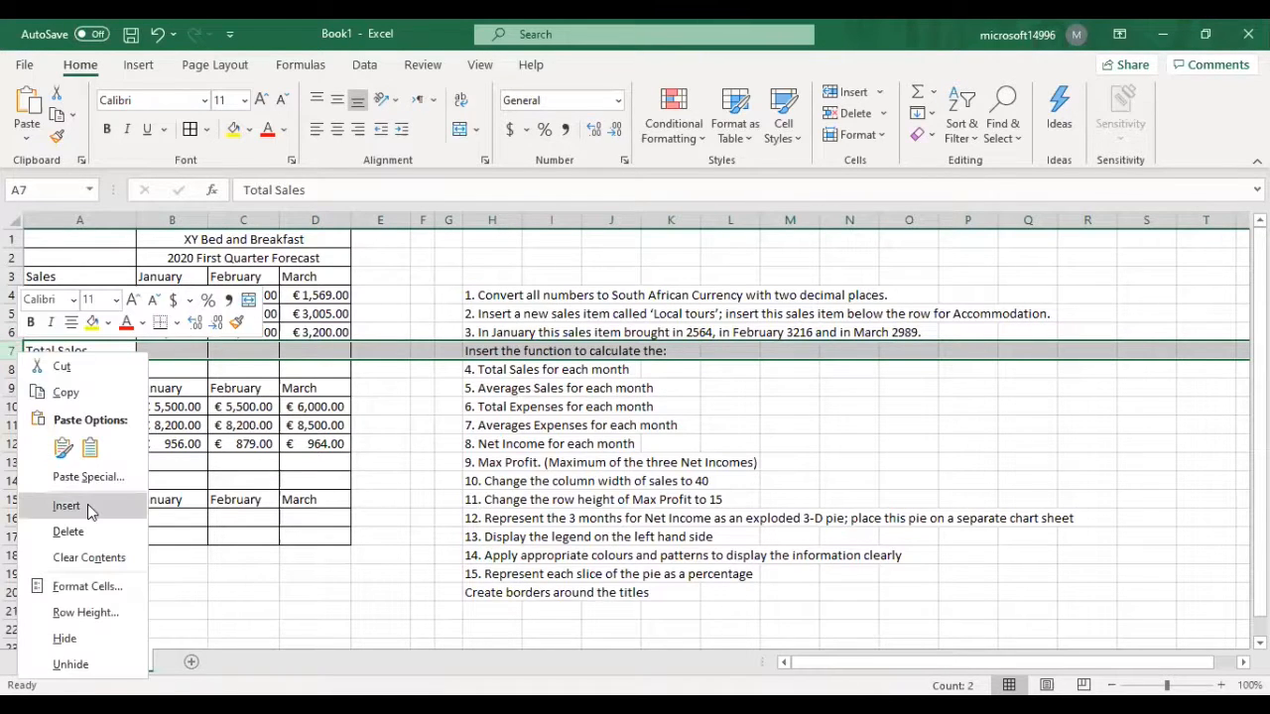
left_click(11, 353)
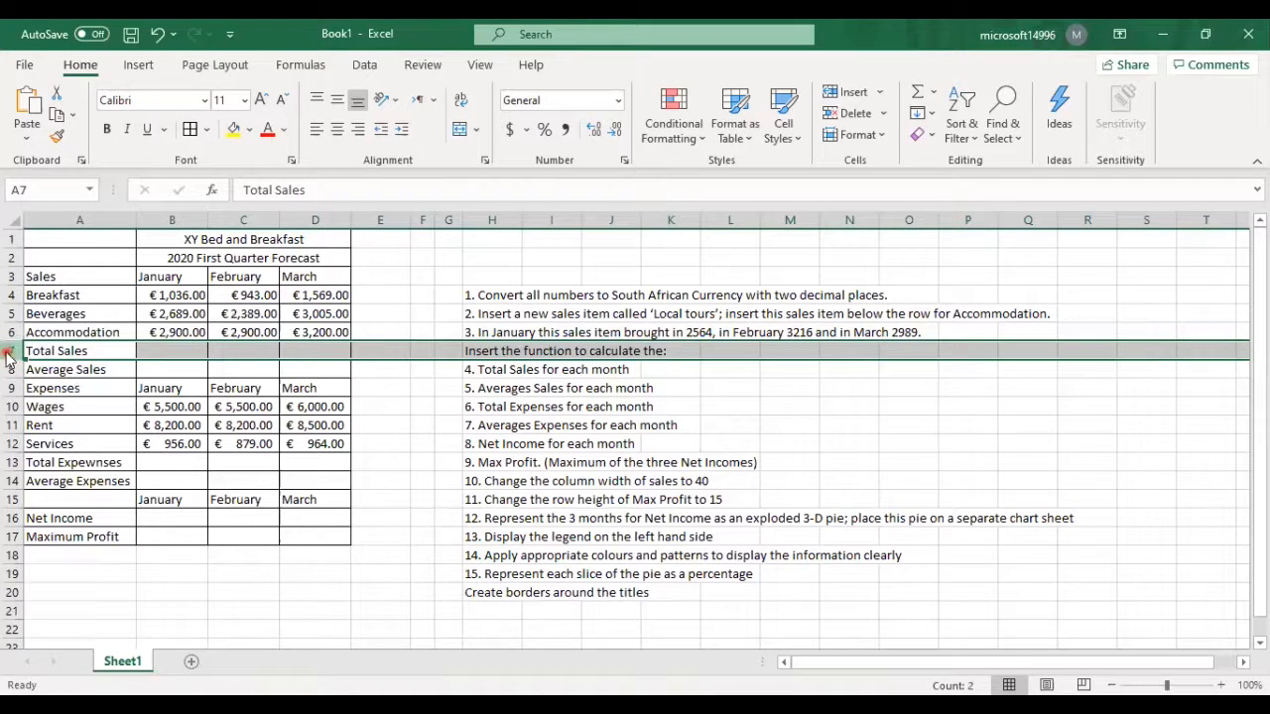
right_click(9, 355)
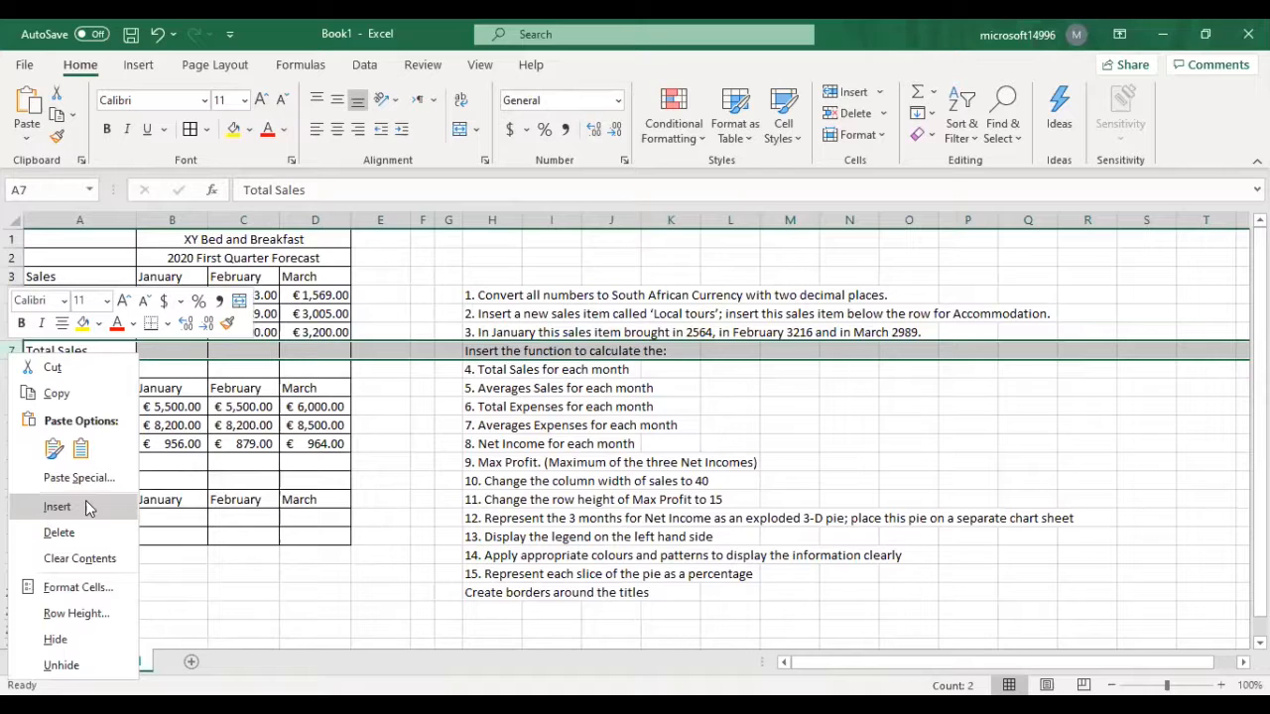
left_click(87, 502)
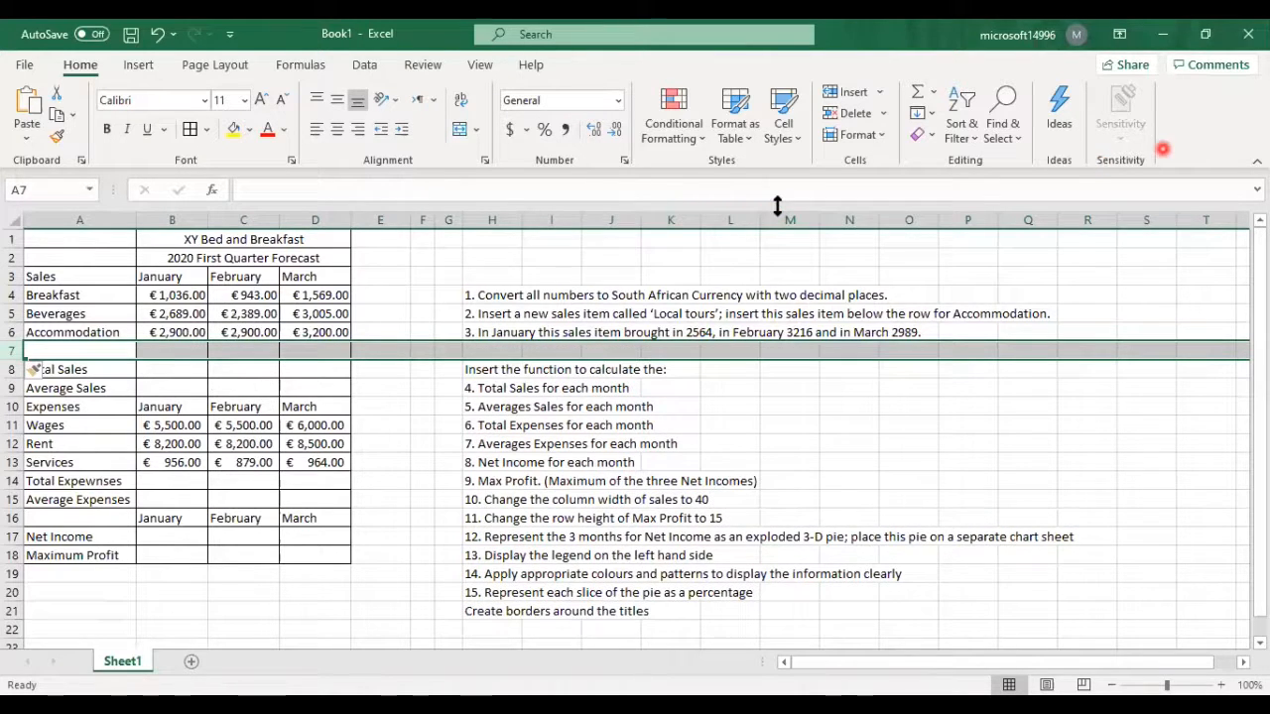
Step: Label the blank row below Accommodation as Local Tours in cell A7
left_click(455, 301)
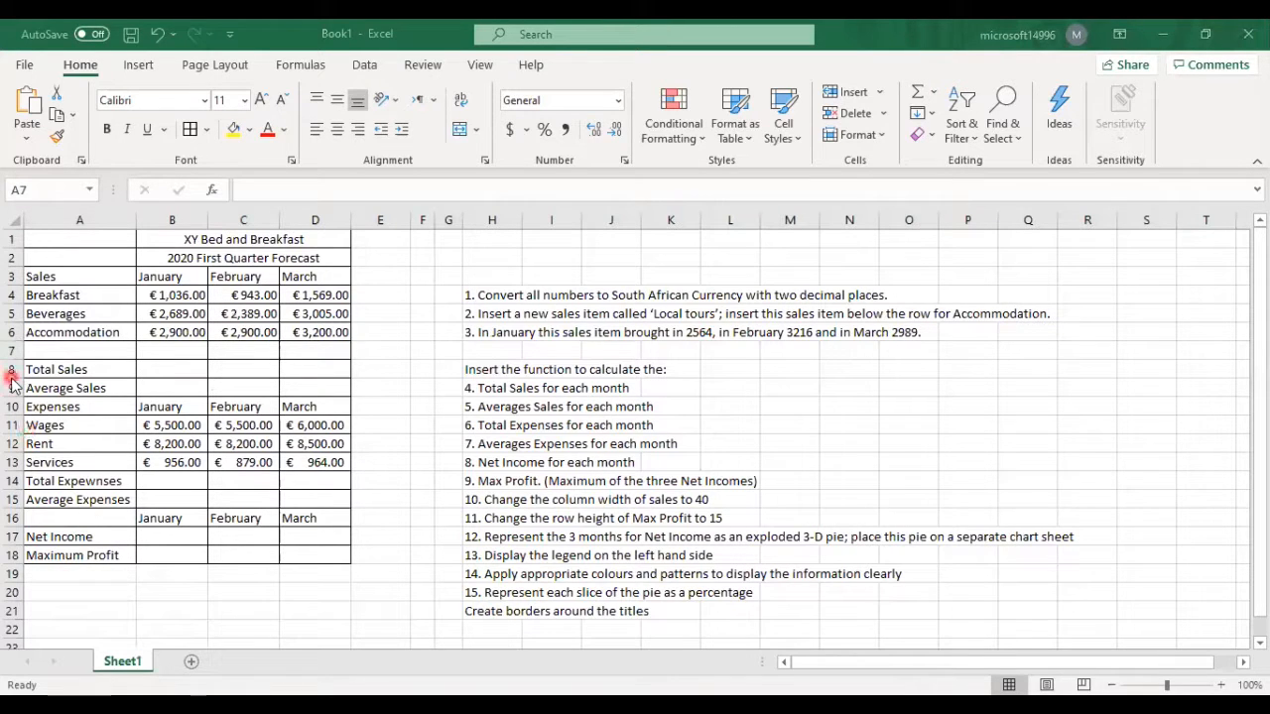
left_click(36, 352)
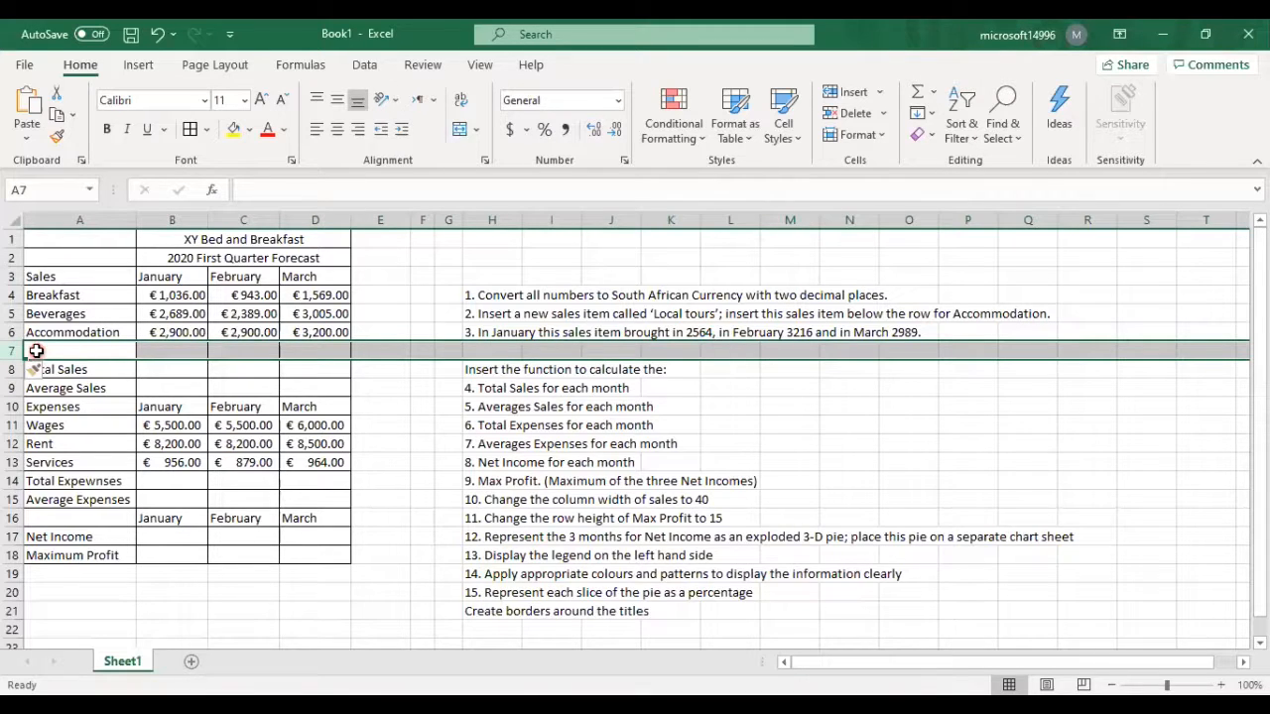
type("Lo")
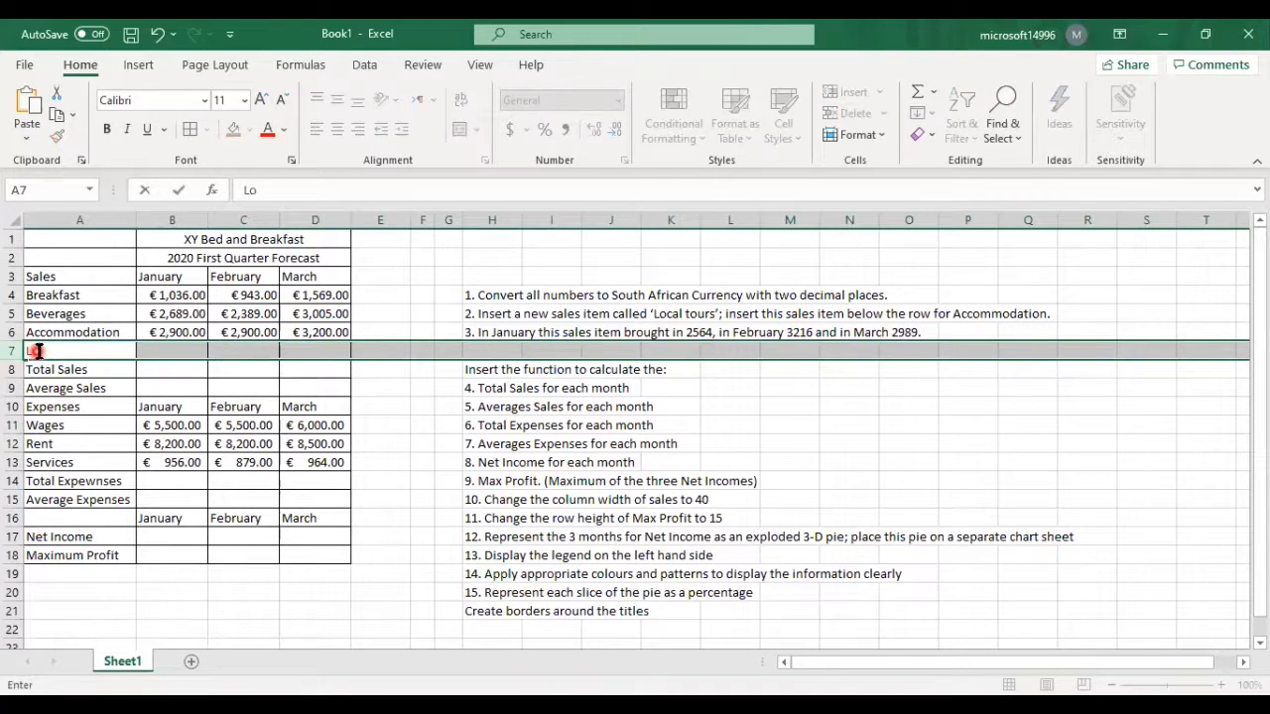
type("cal Tourse")
key("Tab")
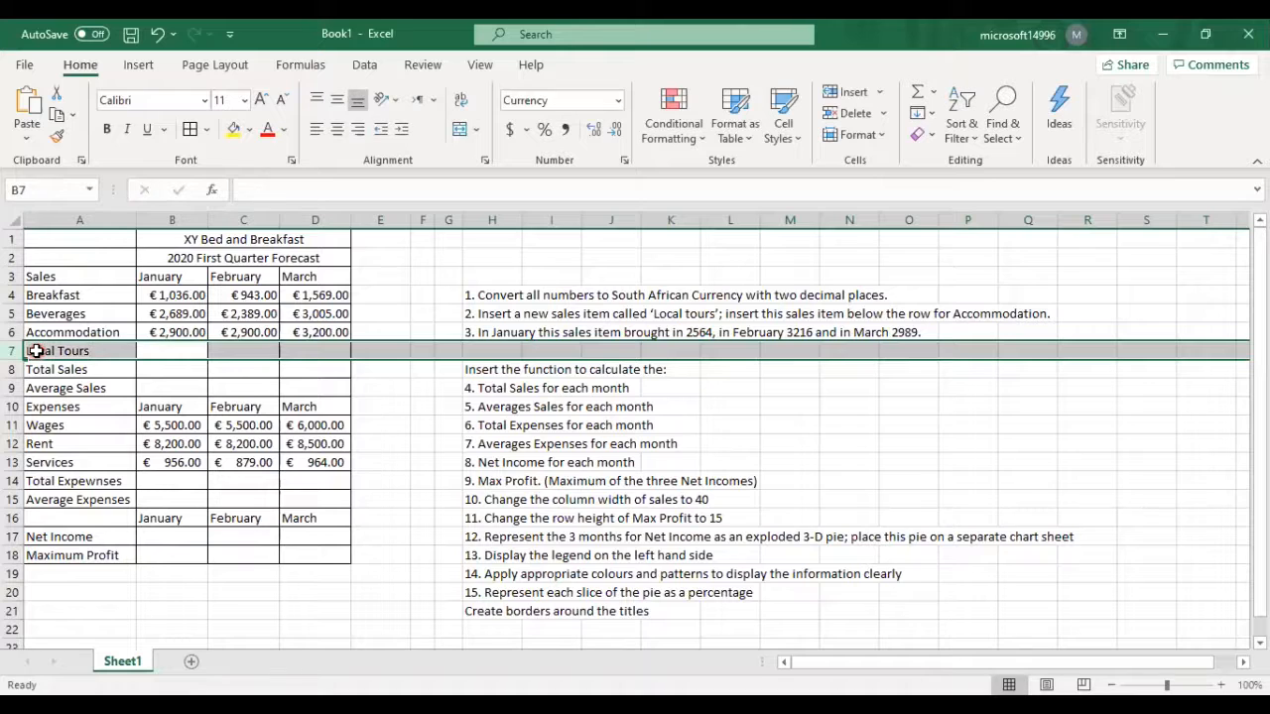
Step: Enter the Local Tours sales of 2564 for January, 3216 for February and 2989 for March
key("Up")
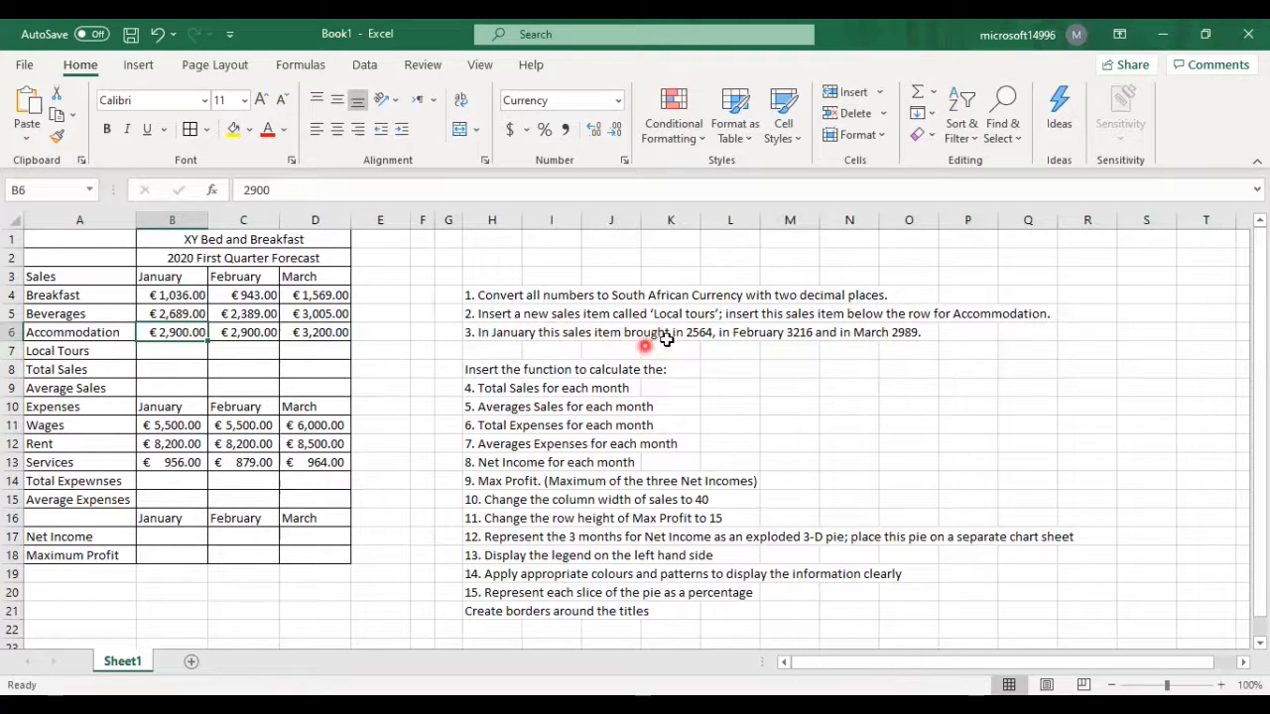
left_click(168, 350)
type("2")
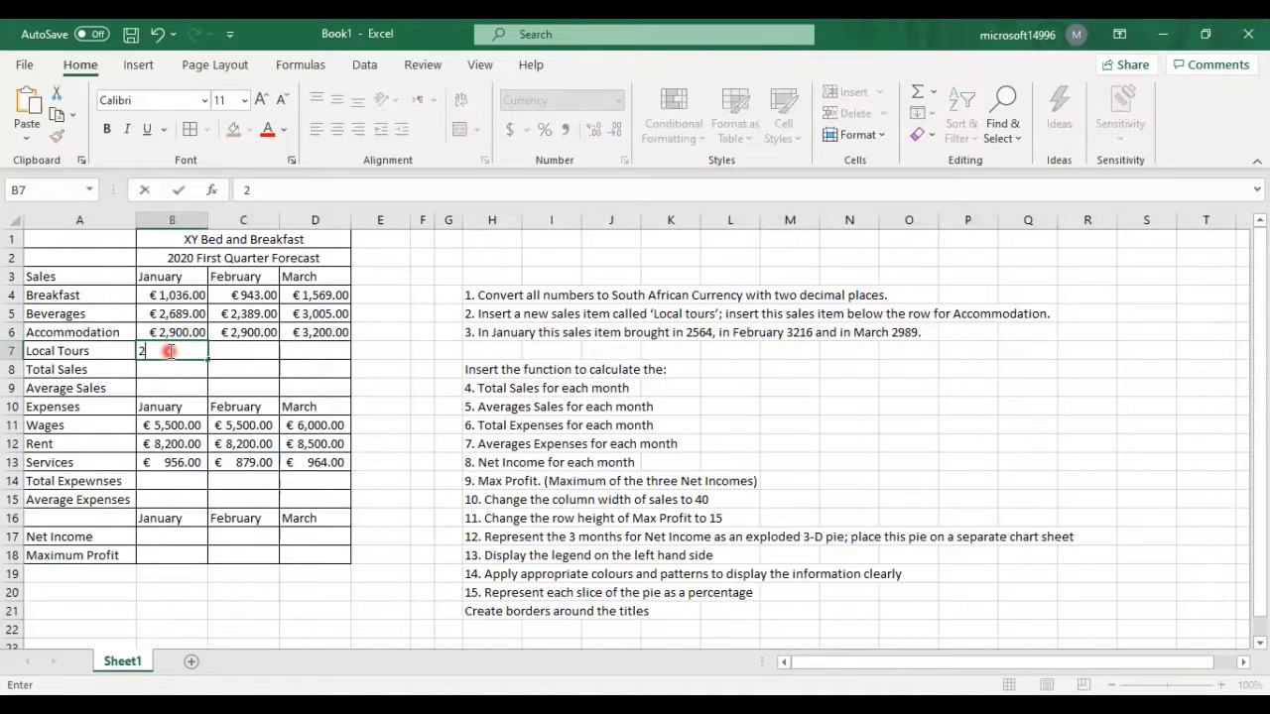
type("564")
key("ctrl+Return")
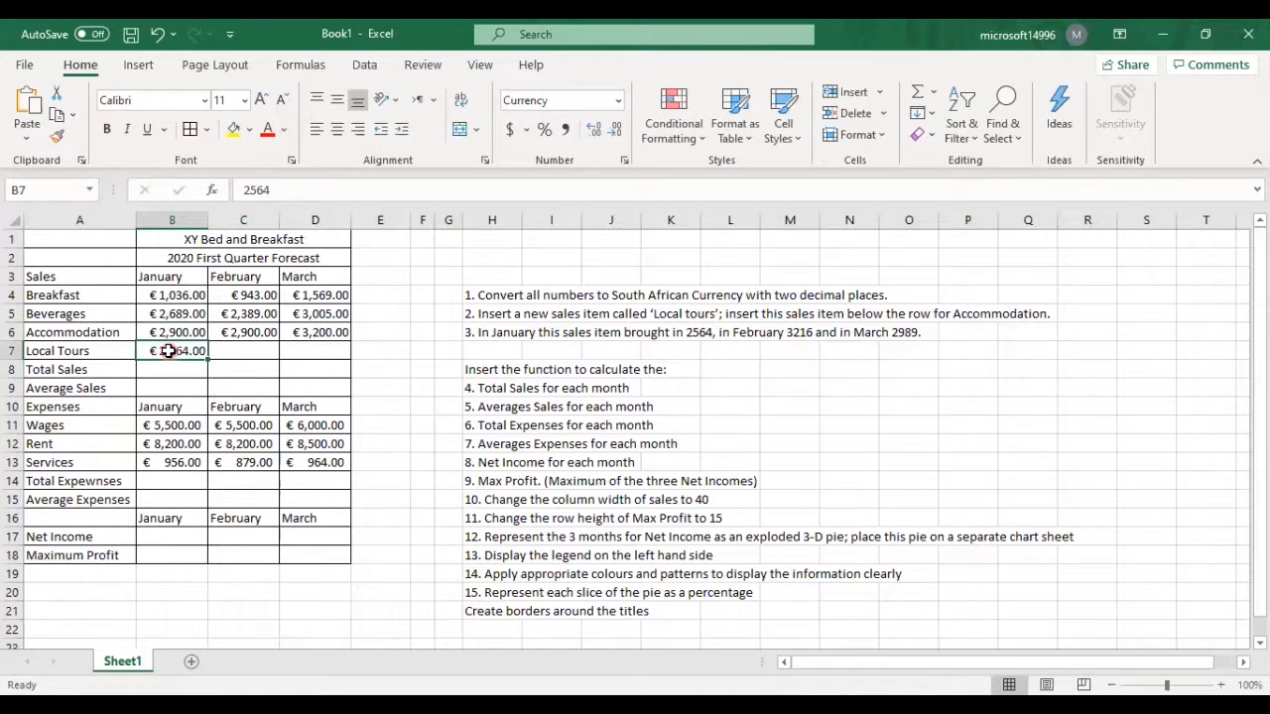
key("Tab")
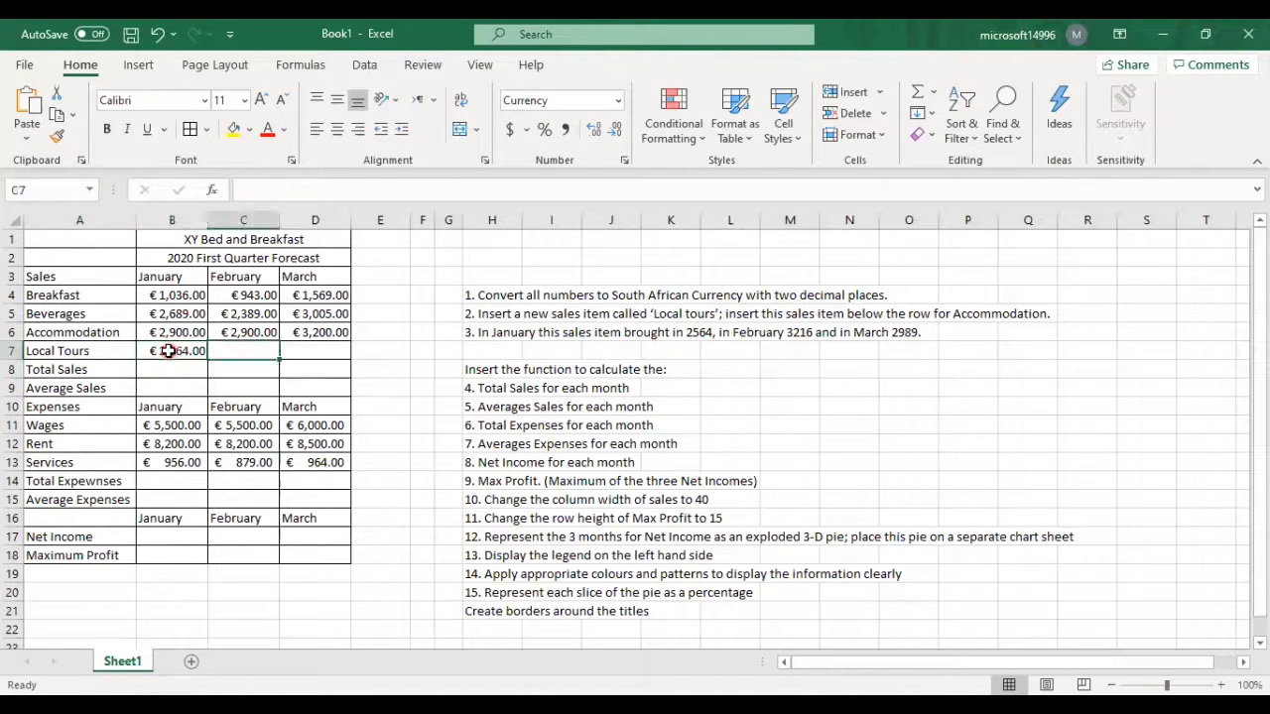
type("3216")
key("Tab")
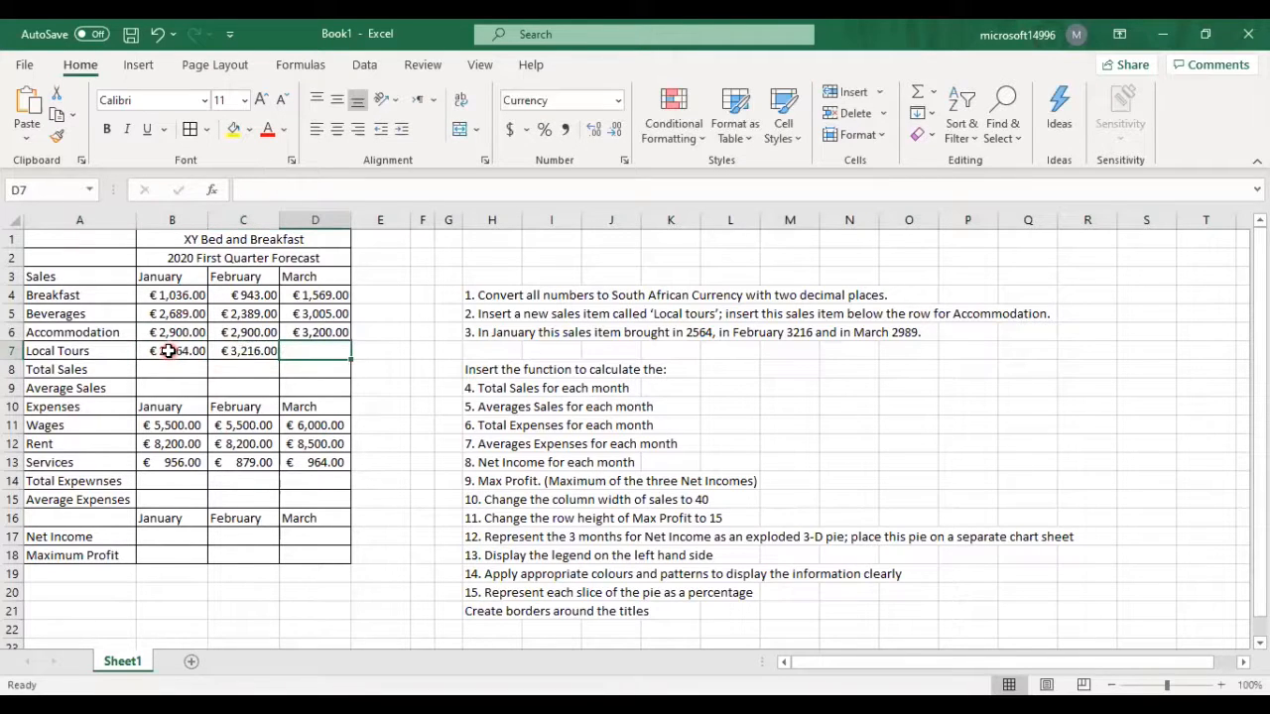
type("2989")
key("Return")
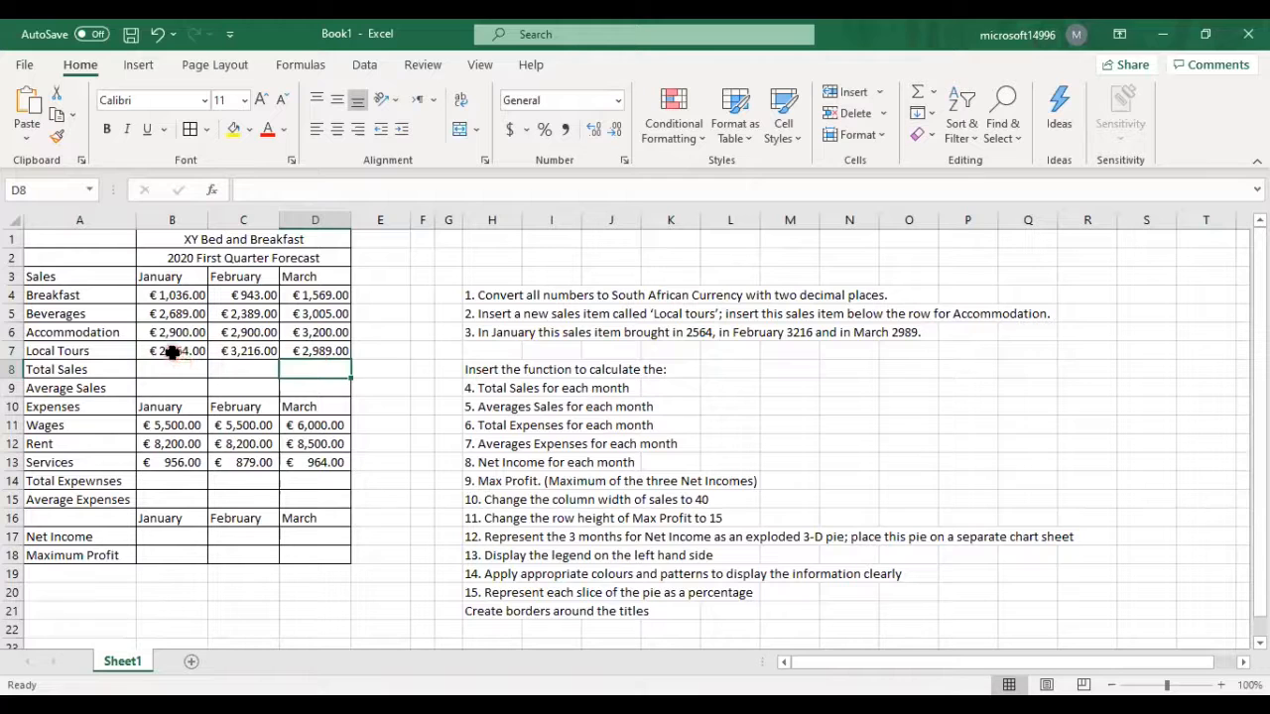
Step: Review the Local Tours sales figures in B7:D7
left_click(171, 353)
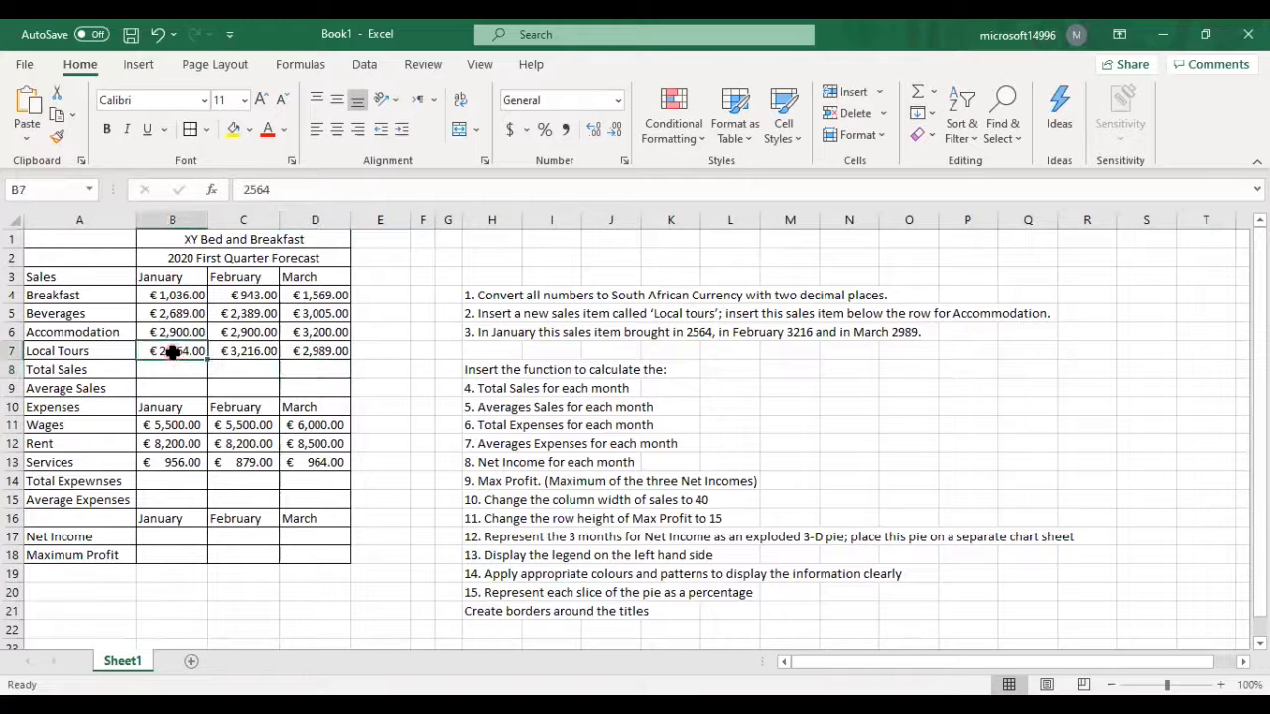
left_click(12, 352)
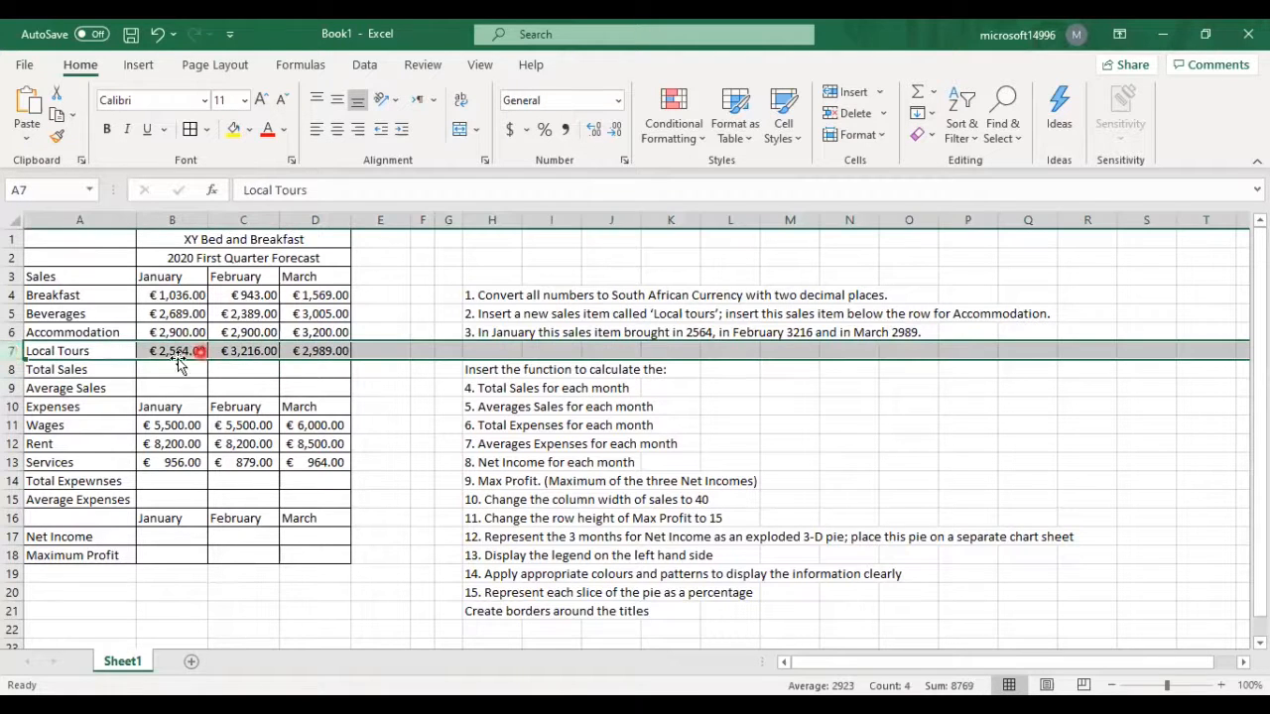
left_click(184, 354)
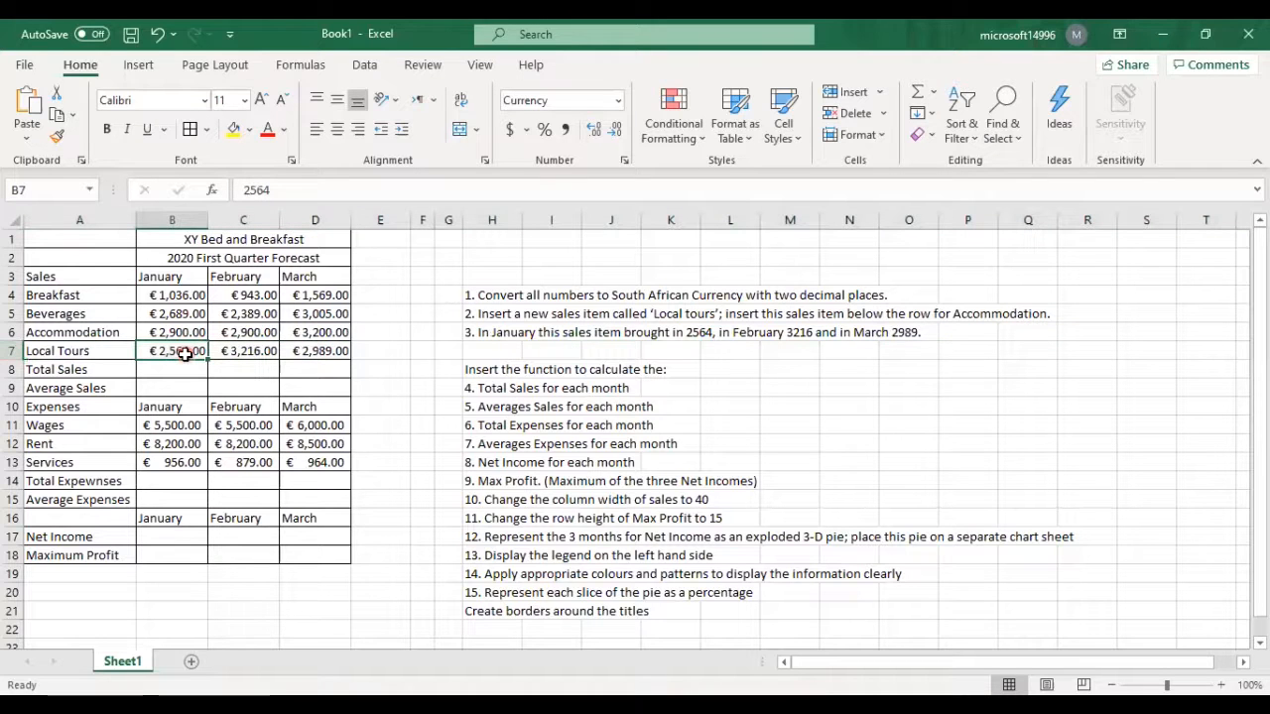
key("shift+Right")
key("shift+Right")
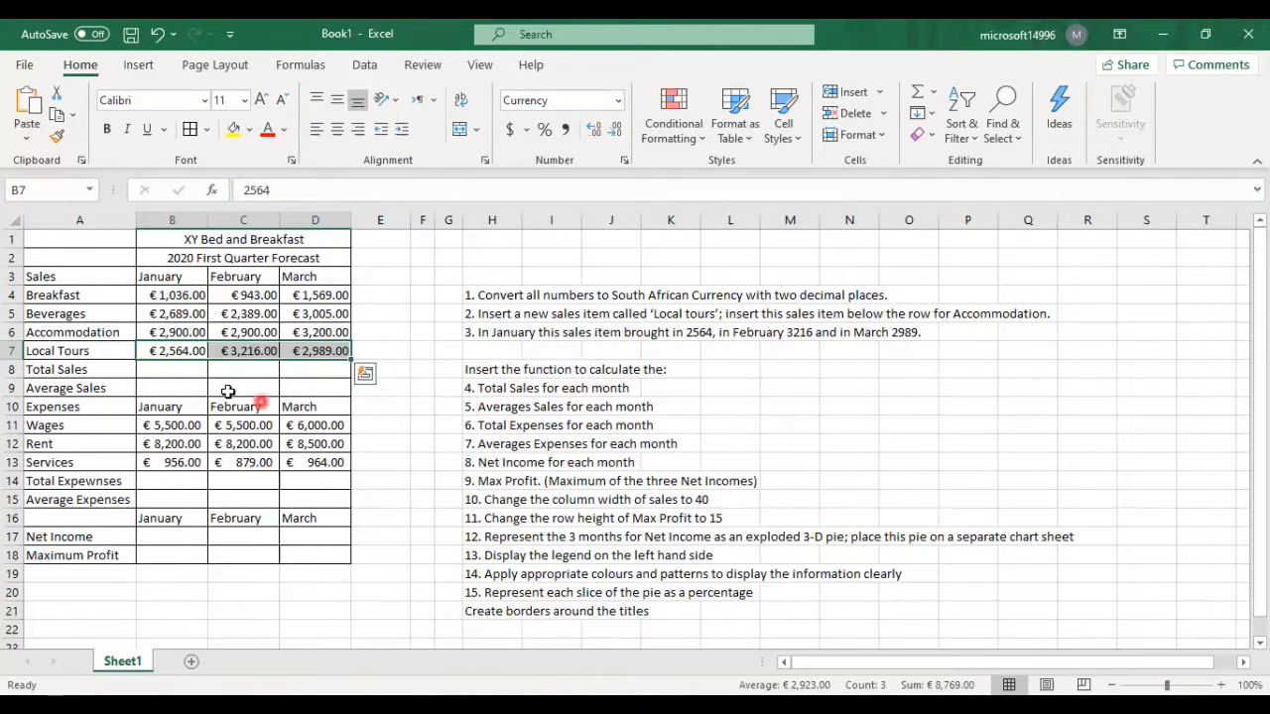
Step: Try totalling the January sales in B8 with a manually written =SUM(B4:B7) formula, and undo it
left_click(184, 370)
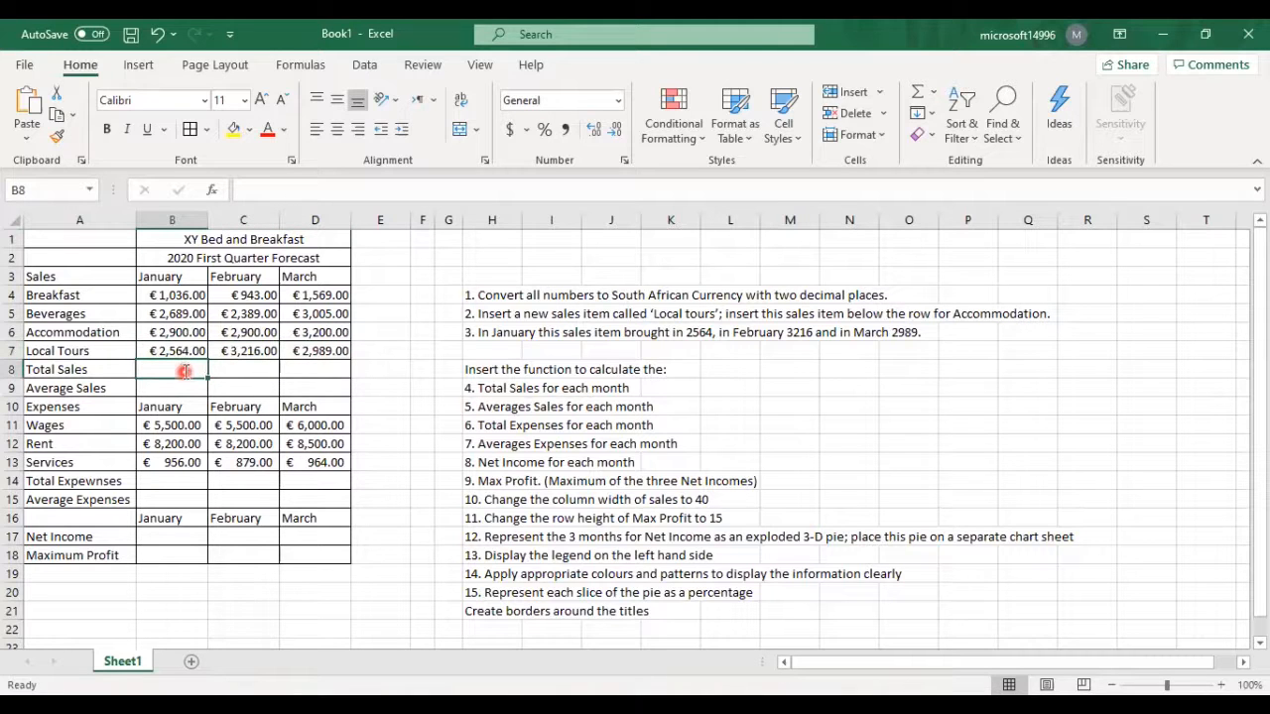
type("=")
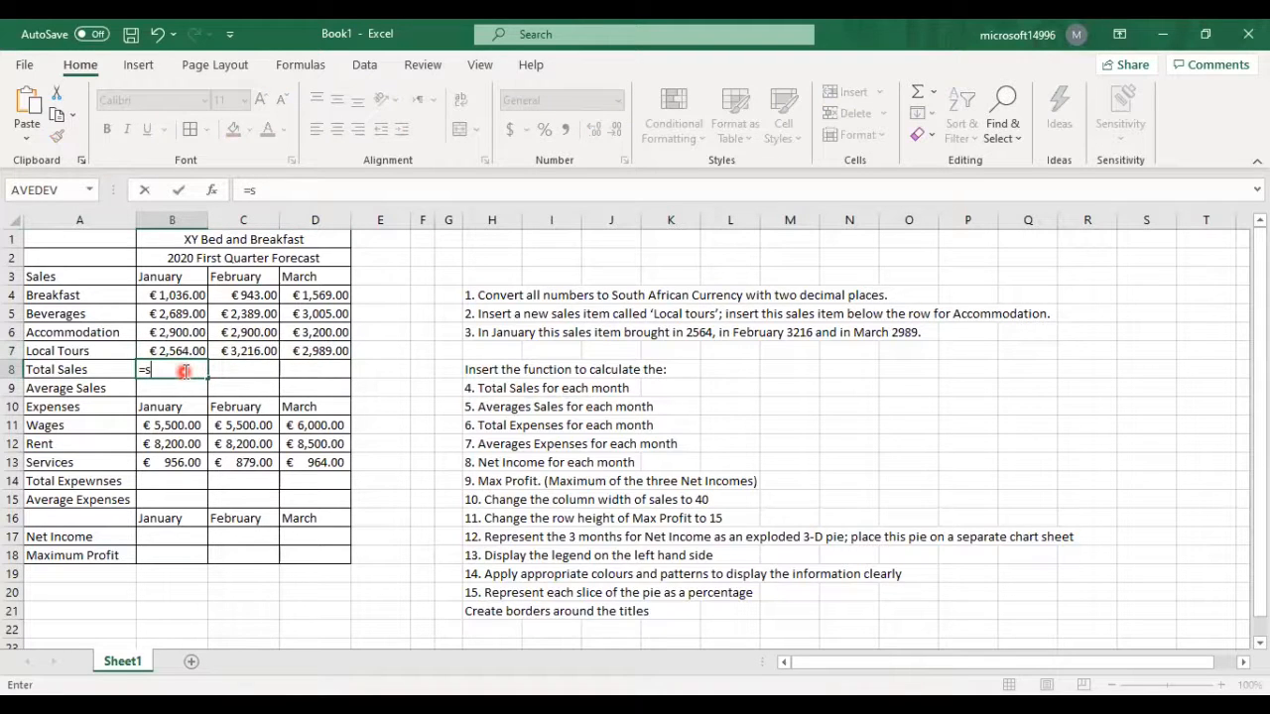
type("sum(")
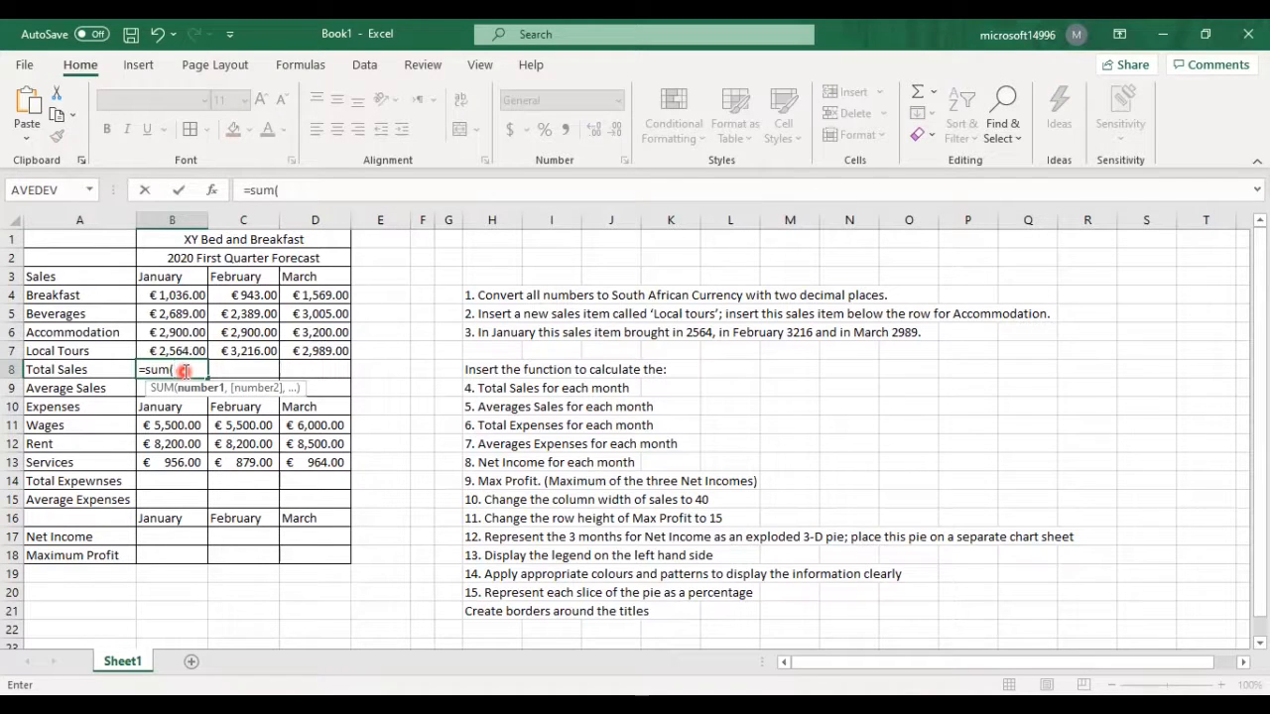
key("Up")
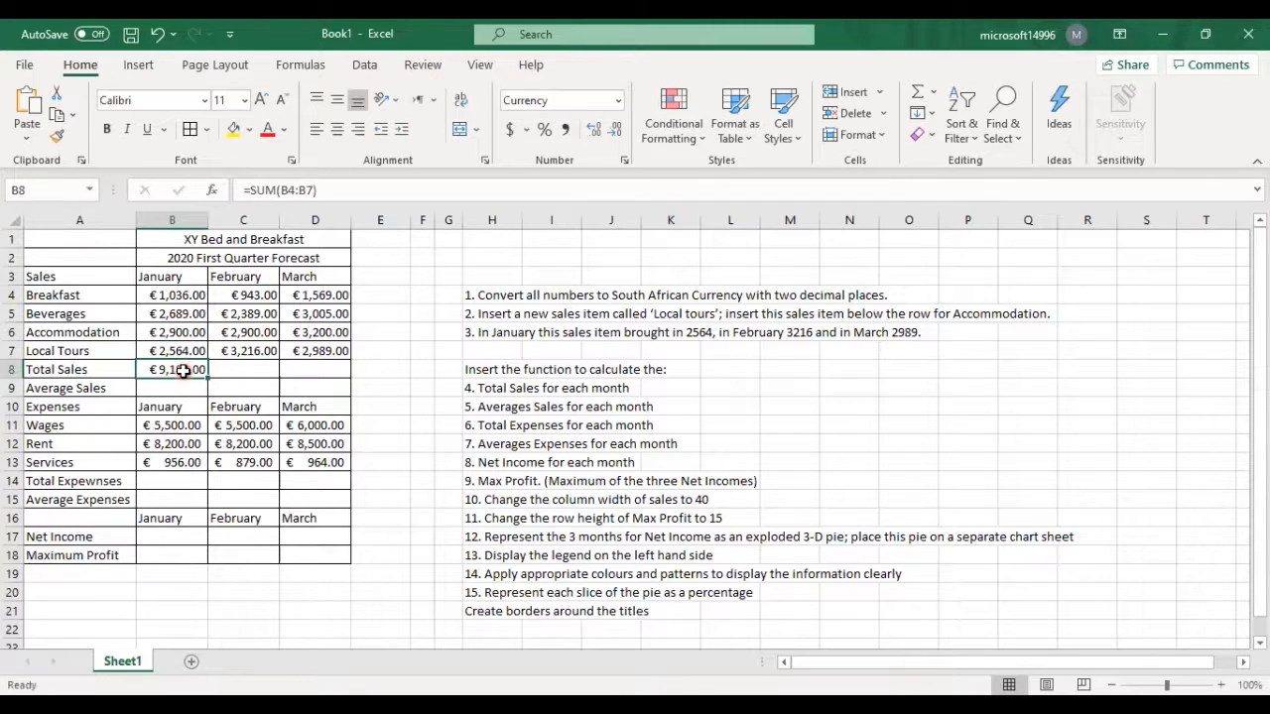
key("ctrl+z")
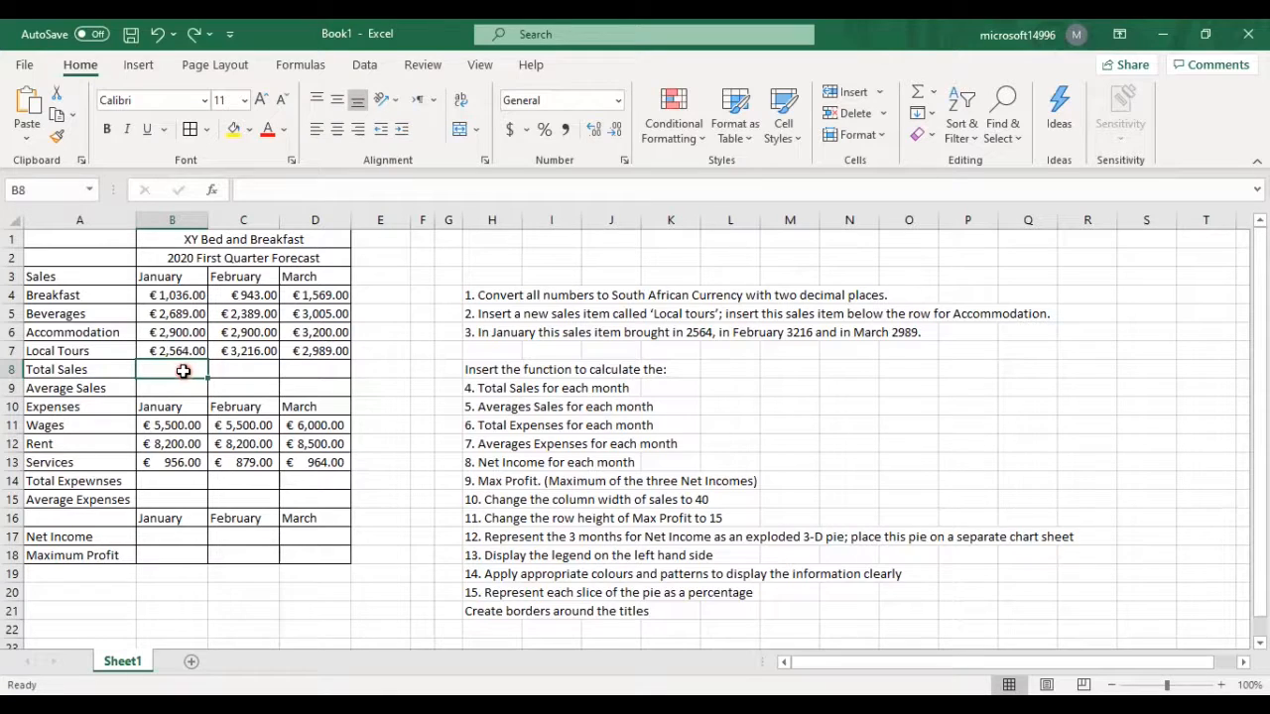
Step: Total the January sales B4:B7 in B8 with AutoSum and fill the formula across to February and March
key("alt+equal")
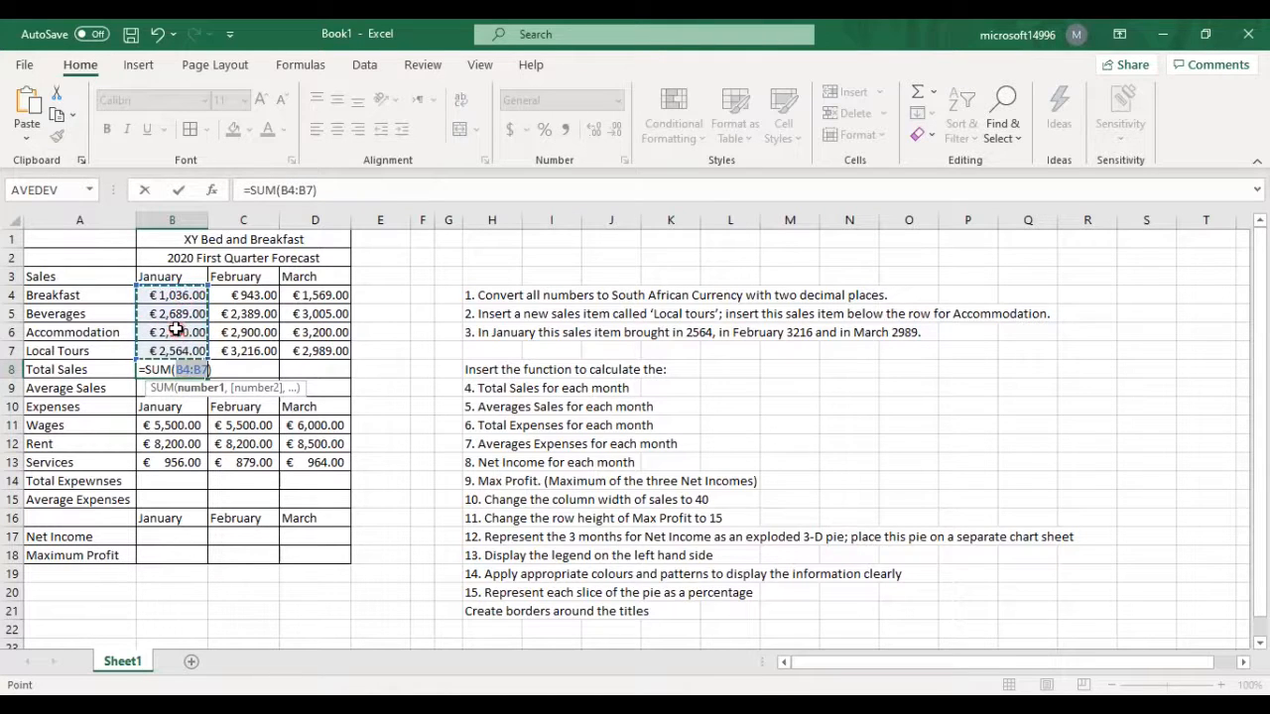
key("Return")
left_click(190, 370)
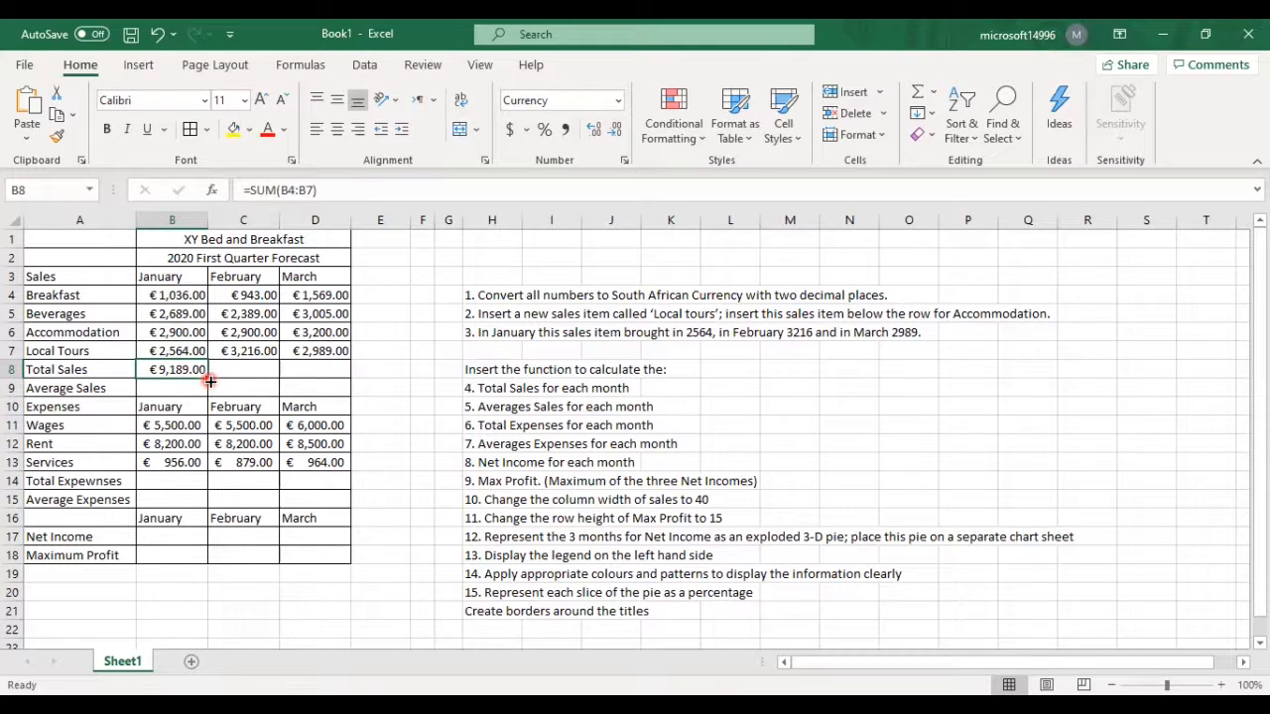
left_click_drag(210, 381, 211, 381)
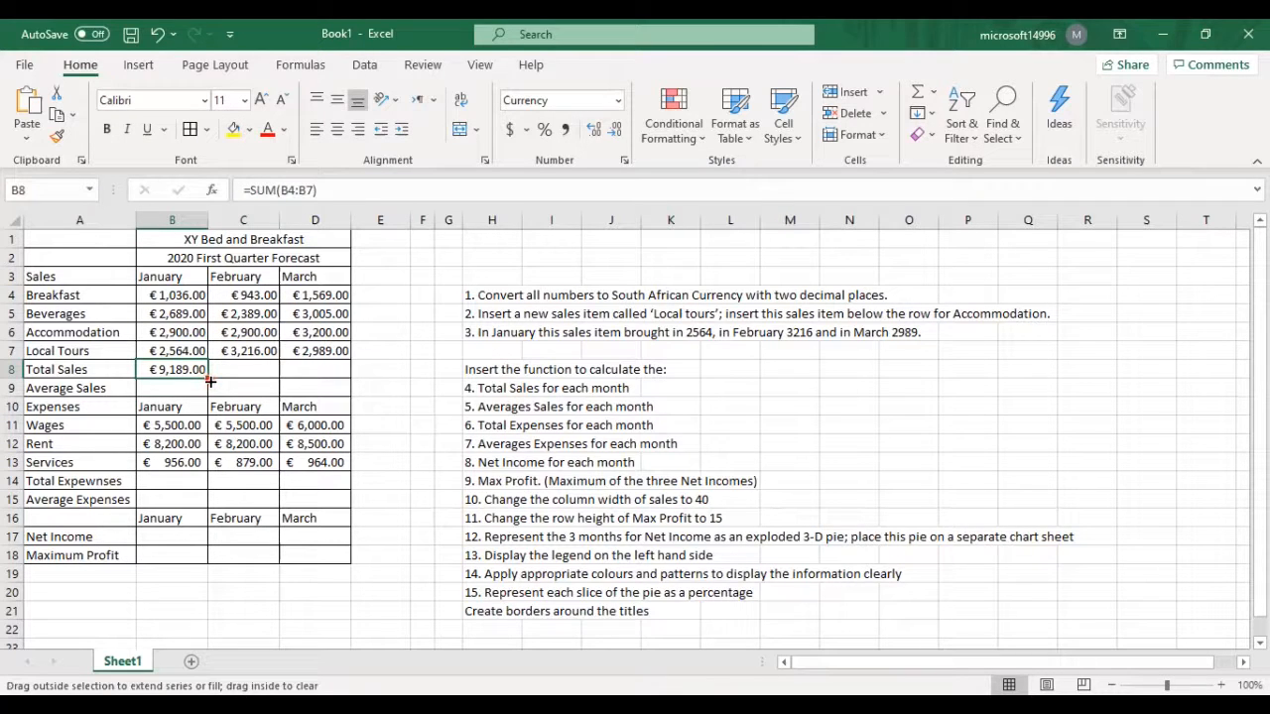
left_click_drag(210, 381, 336, 387)
Step: Compare the SUM formulas behind the January, February and March Total Sales cells B8:D8
left_click(223, 367)
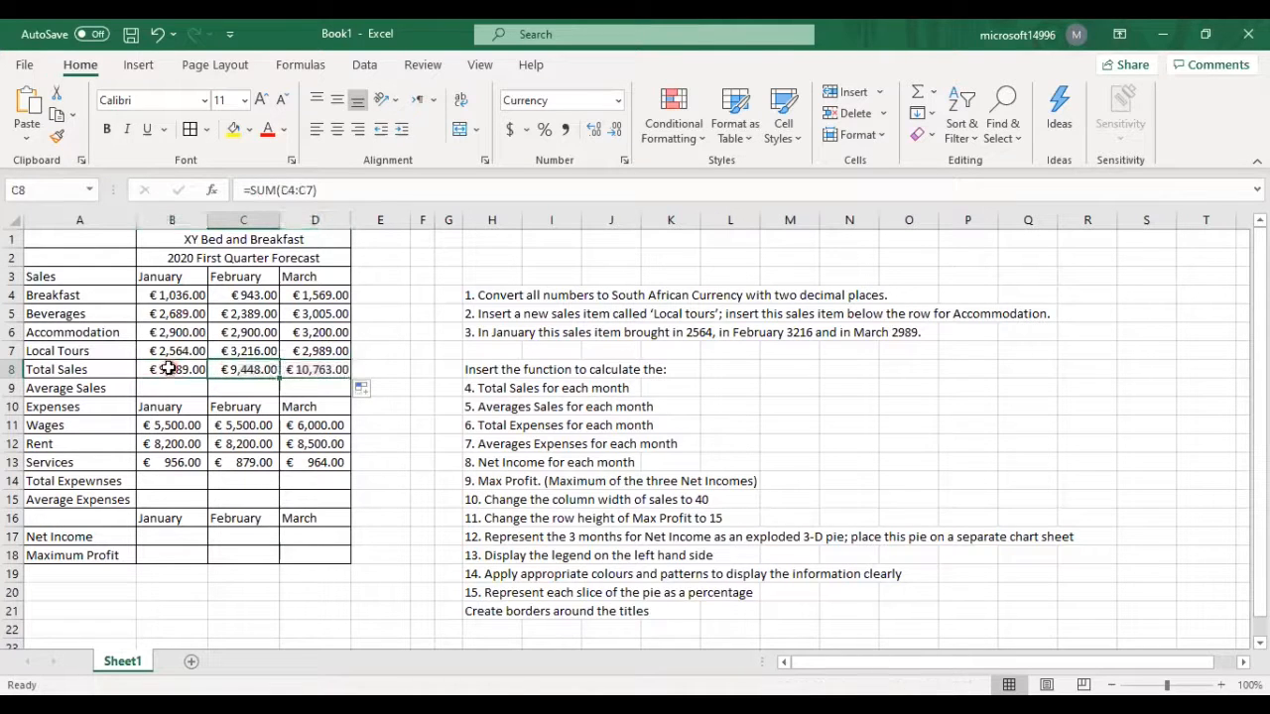
left_click(170, 369)
left_click(239, 369)
left_click(303, 369)
left_click(246, 367)
left_click(303, 369)
left_click(187, 369)
left_click(238, 370)
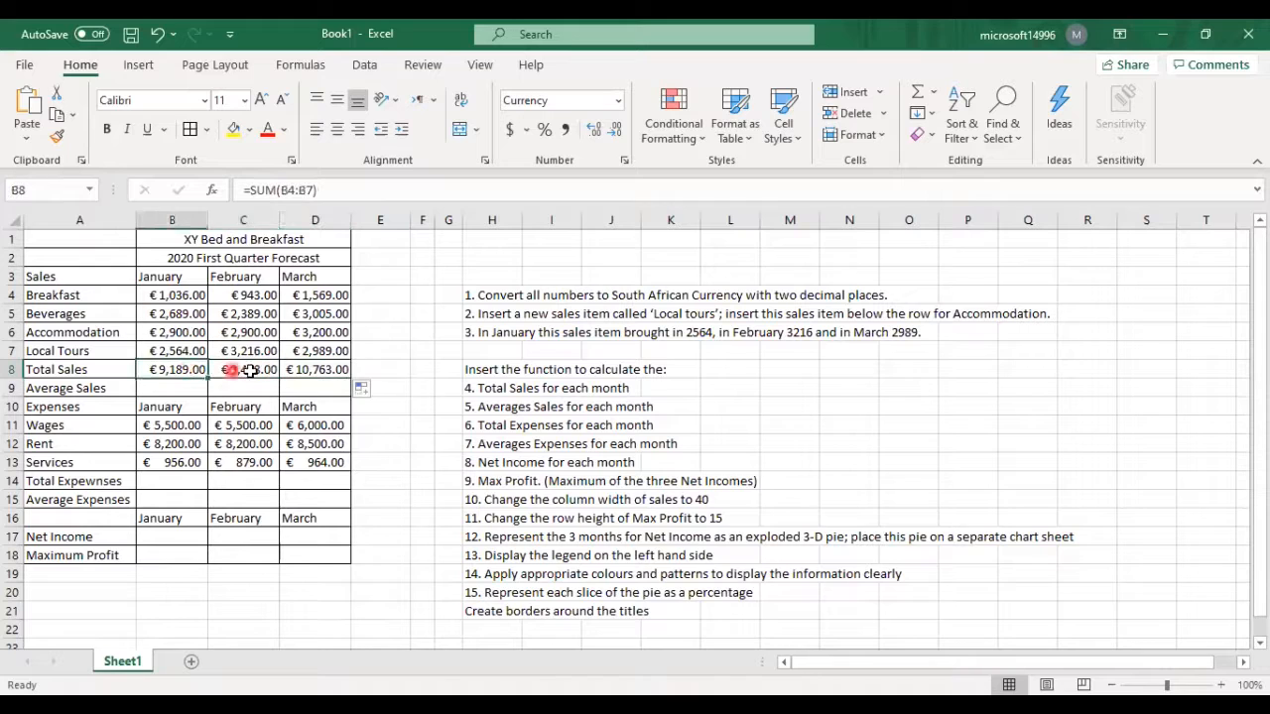
left_click(180, 369)
Step: Try to copy the January Total Sales formula into C8, and undo the paste
left_click(1121, 141)
left_click(142, 356)
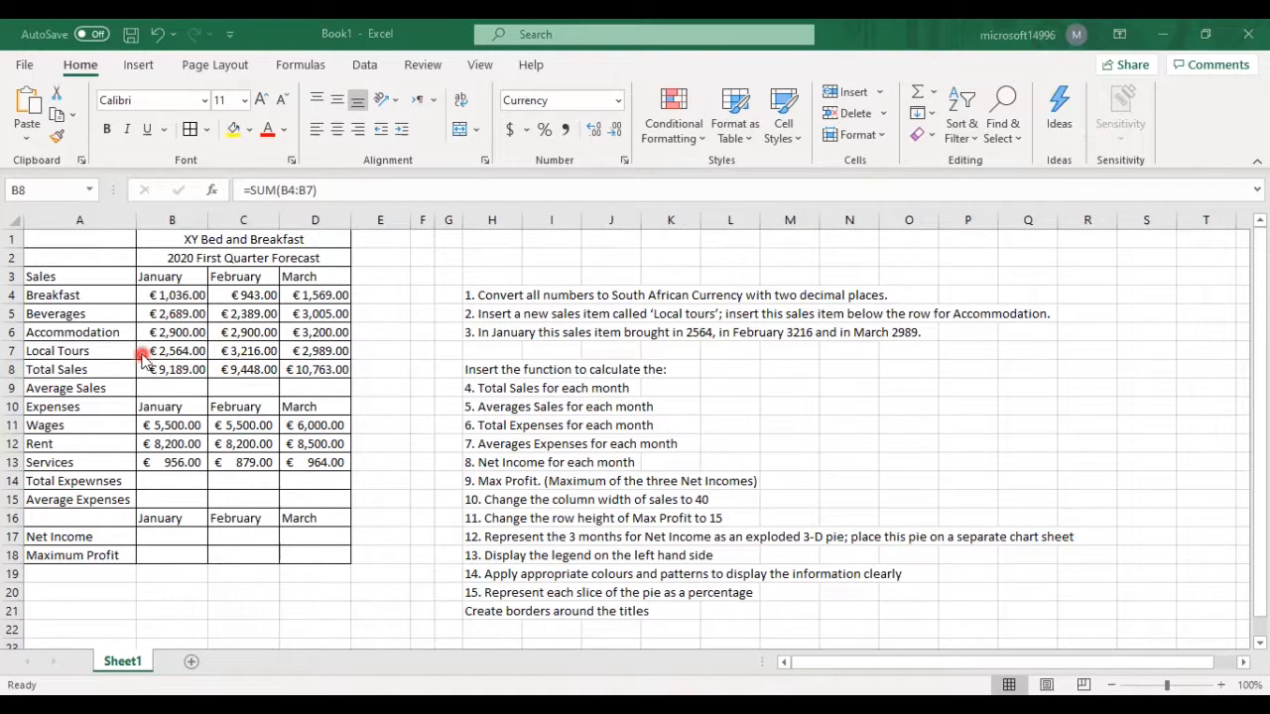
left_click(55, 119)
left_click(248, 369)
left_click(29, 111)
left_click(29, 111)
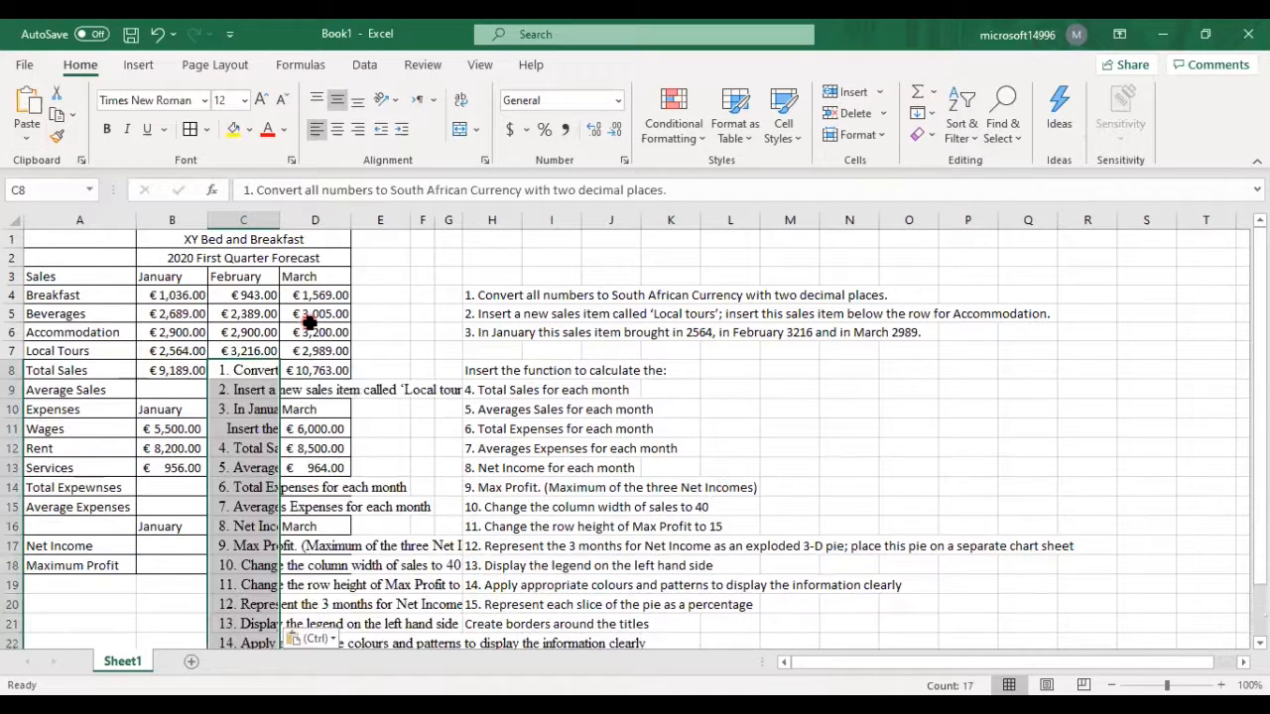
key("ctrl+z")
Step: Copy the January Total Sales formula from B8 and paste it into C8 and D8
left_click(186, 369)
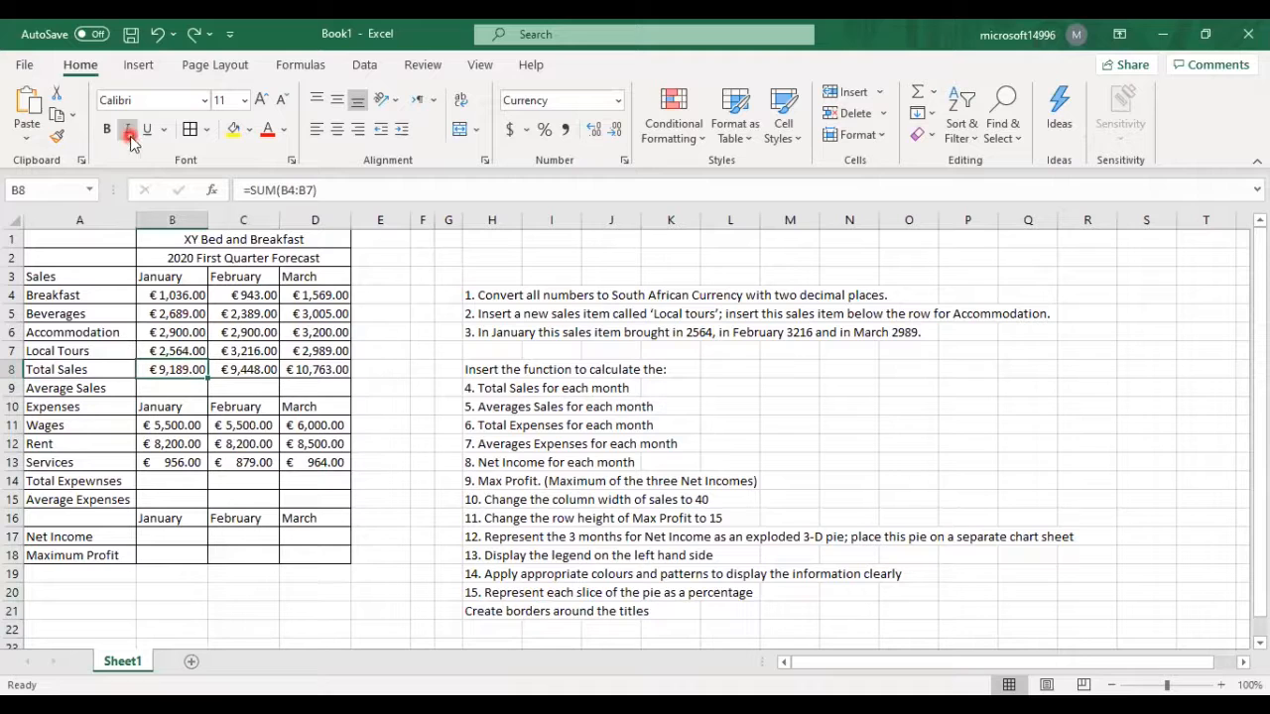
left_click(56, 114)
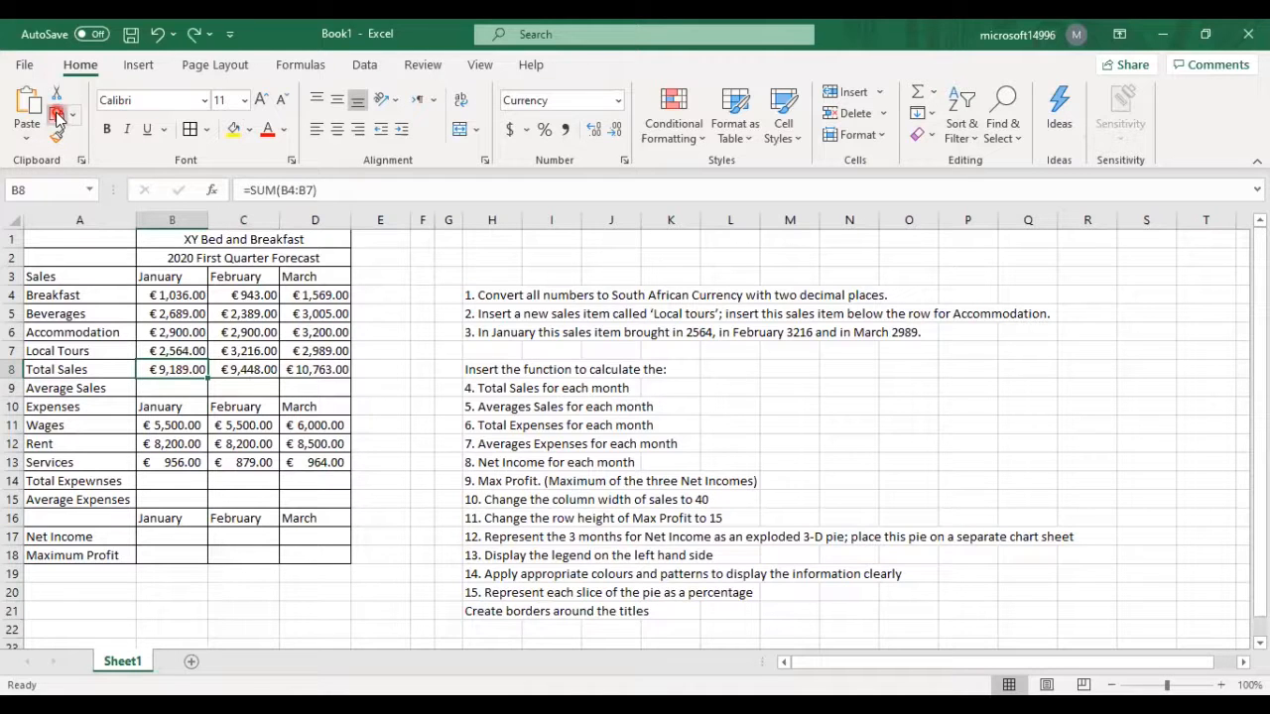
left_click(246, 369)
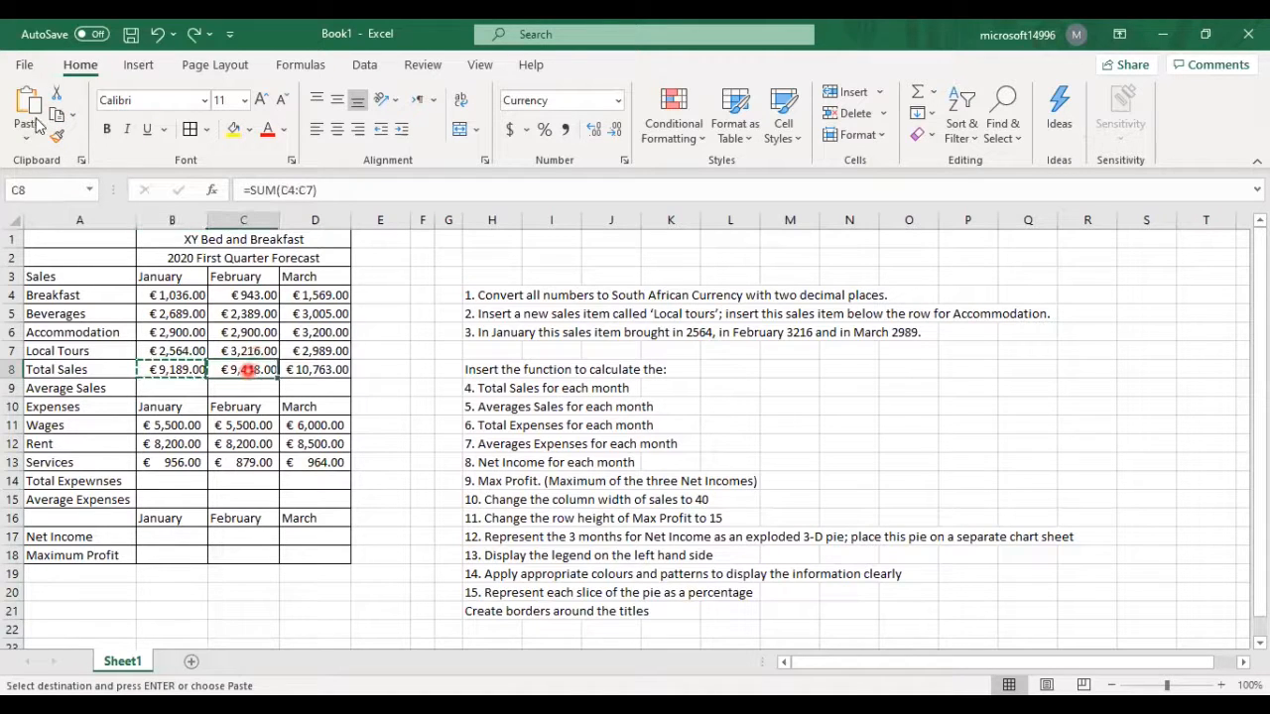
left_click(36, 118)
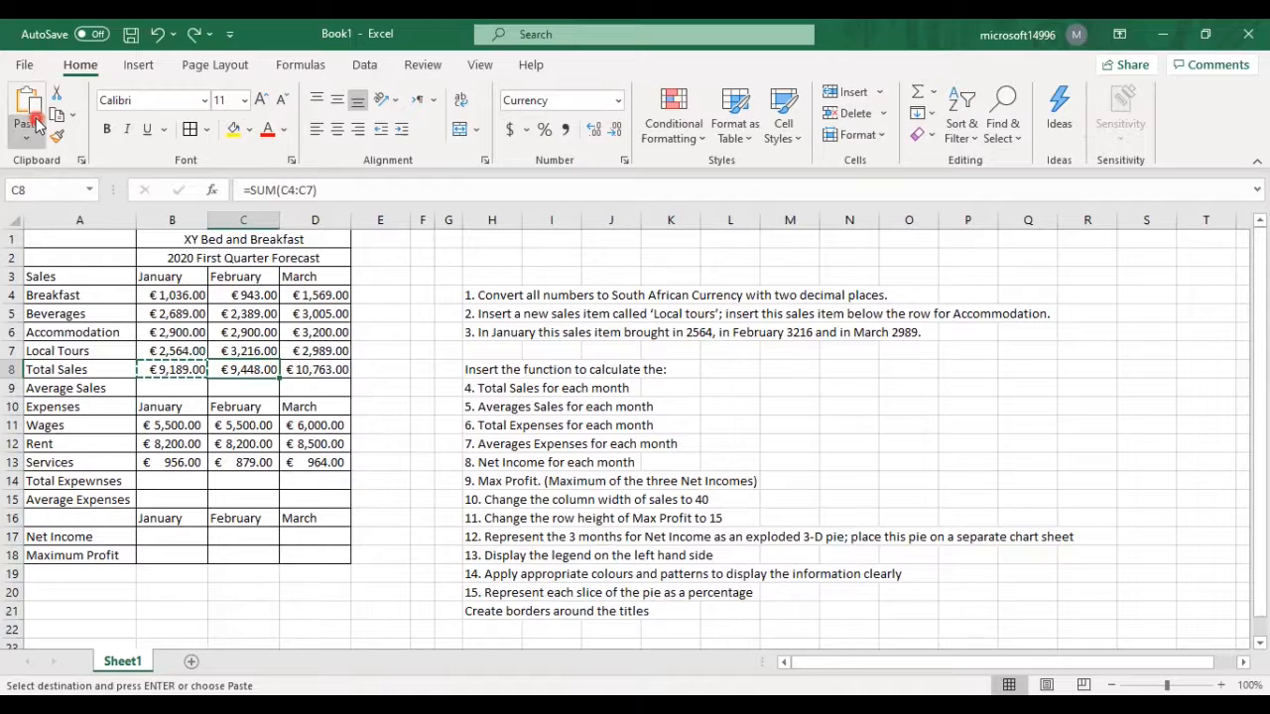
left_click(249, 365)
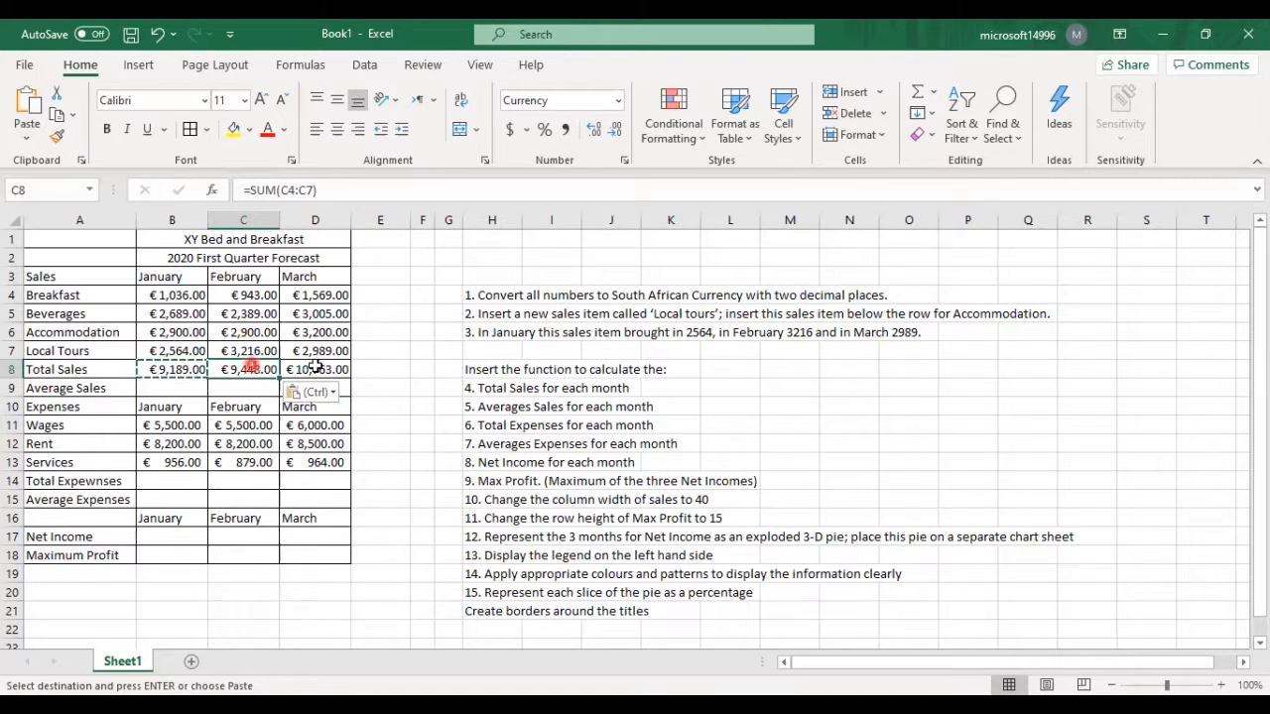
left_click(316, 368)
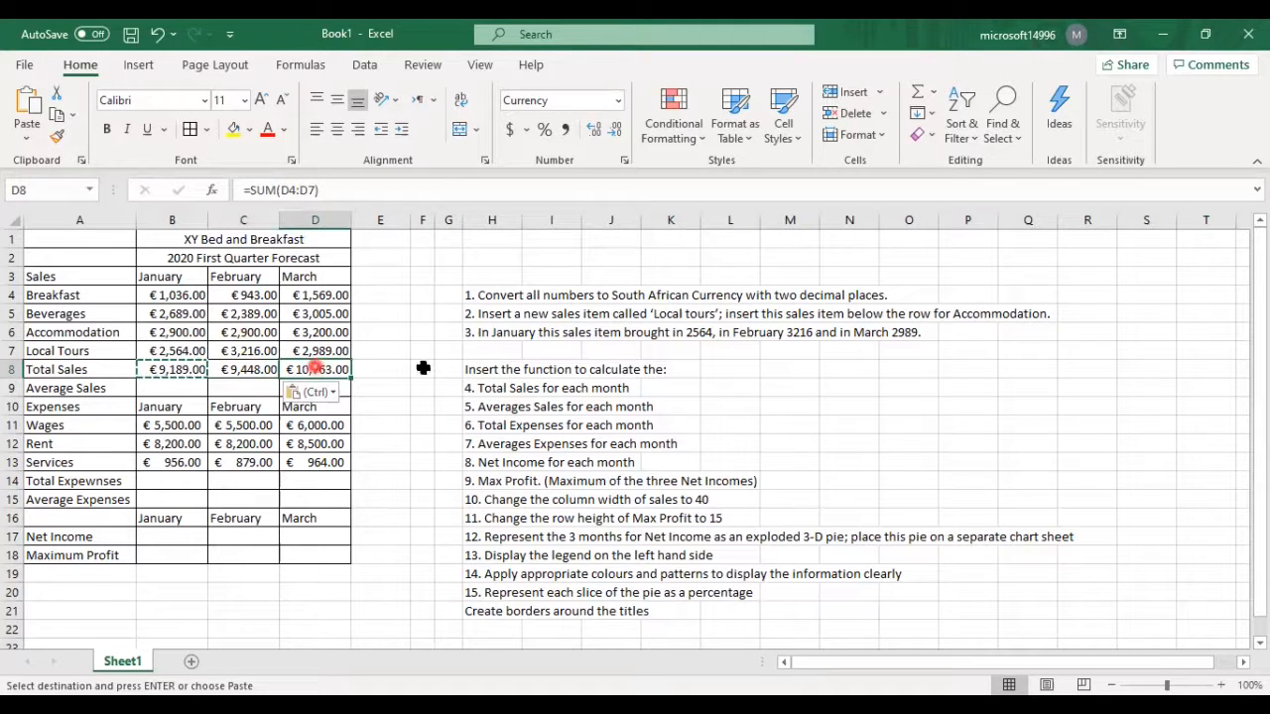
key("ctrl+v")
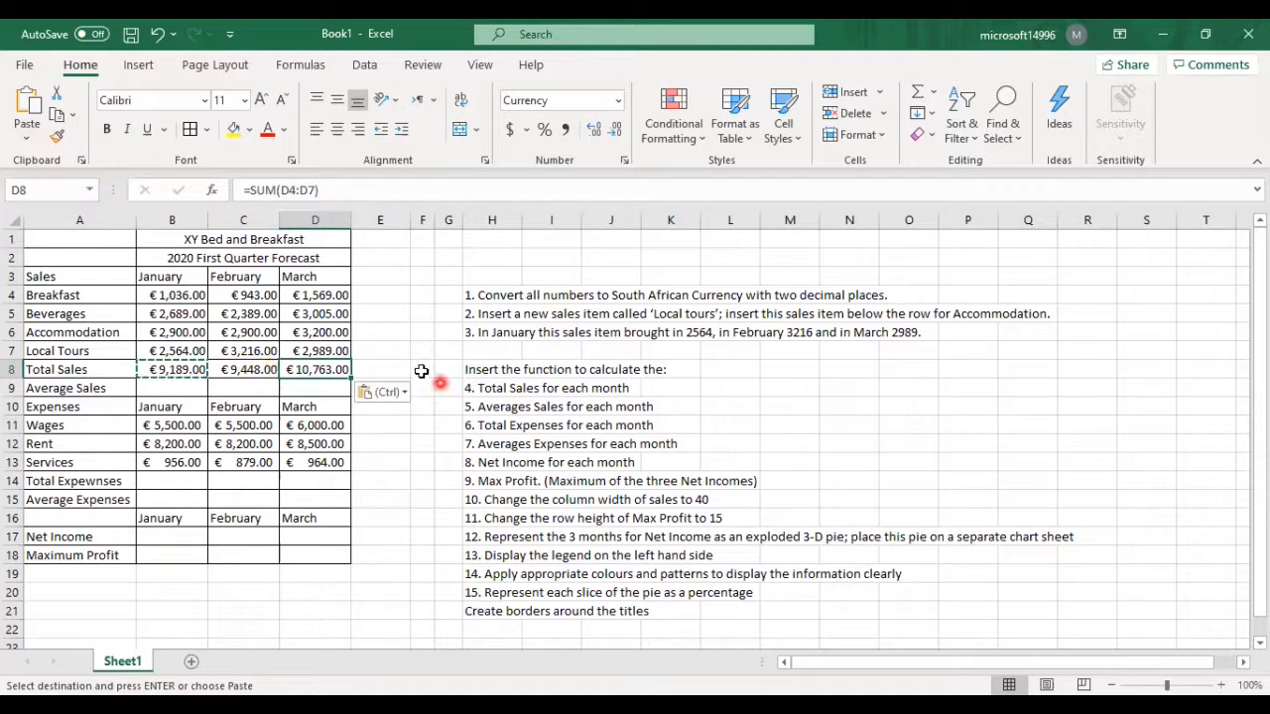
Step: Paste the copied Total Sales formula into F8 and autofit the width of column F
left_click(421, 371)
key("ctrl+v")
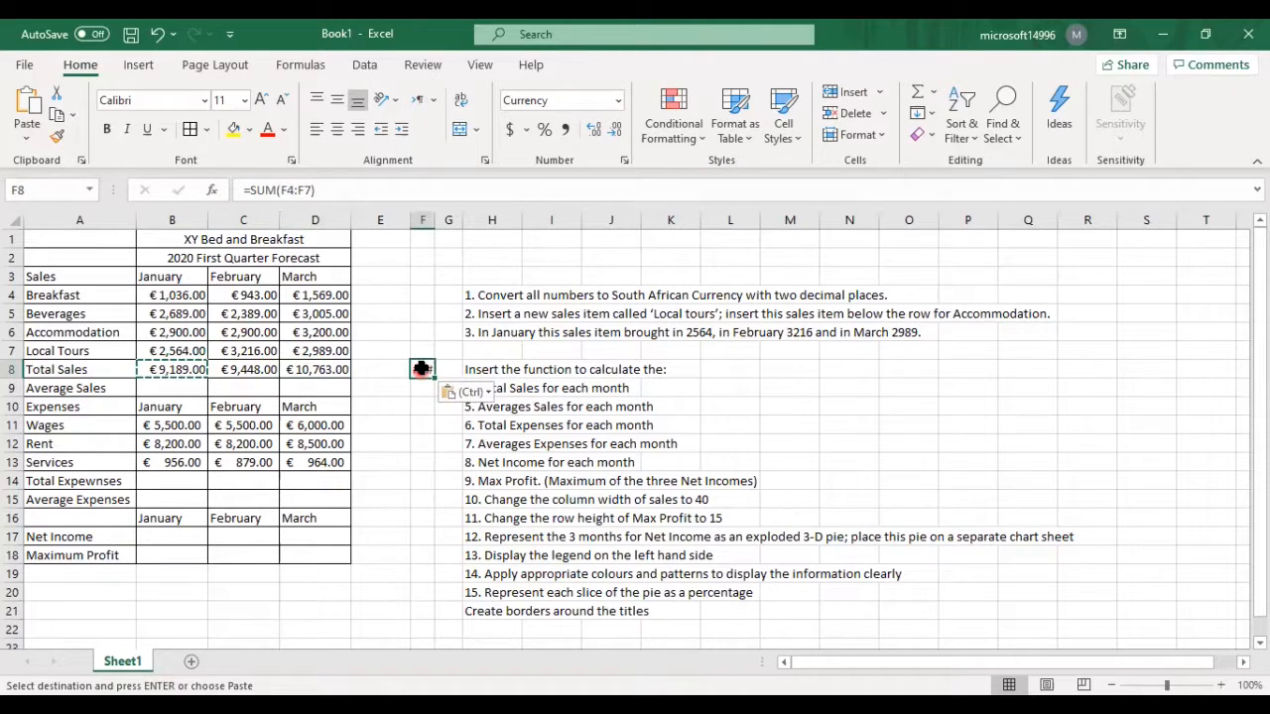
double_click(436, 227)
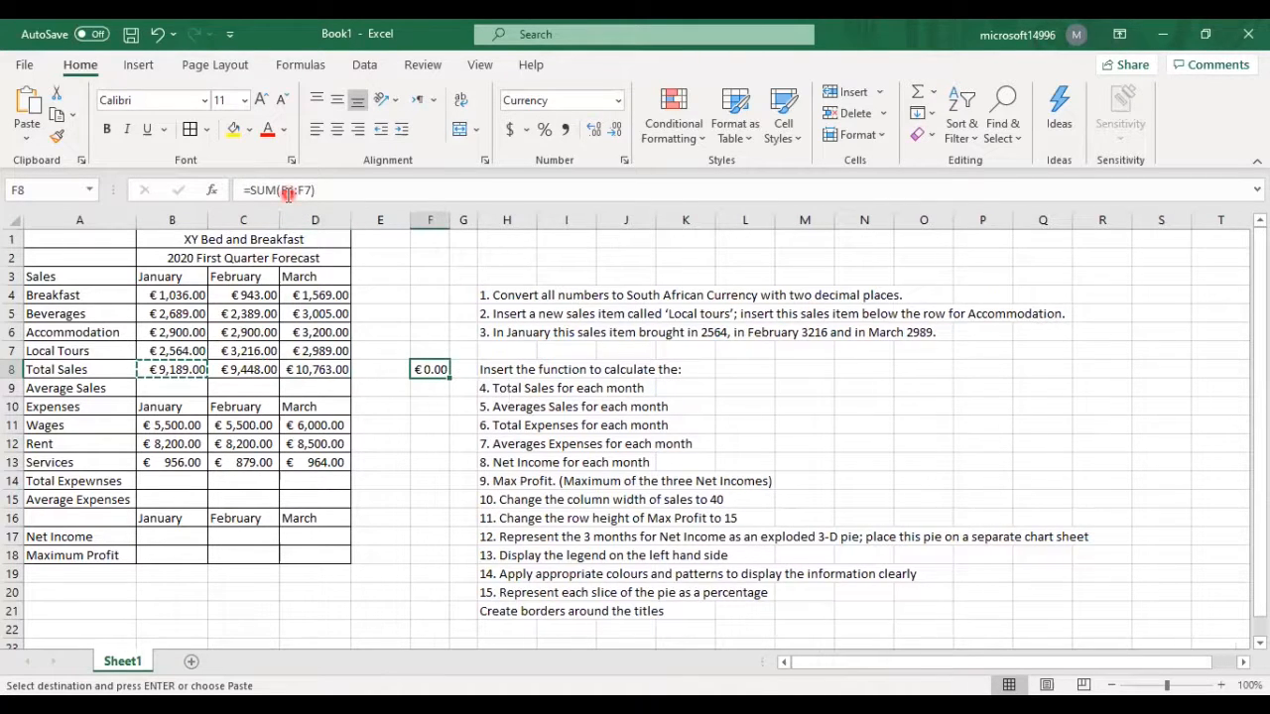
Step: Enter 9 in F4 to test the Total Sales formula copied into F8
left_click_drag(420, 295, 430, 353)
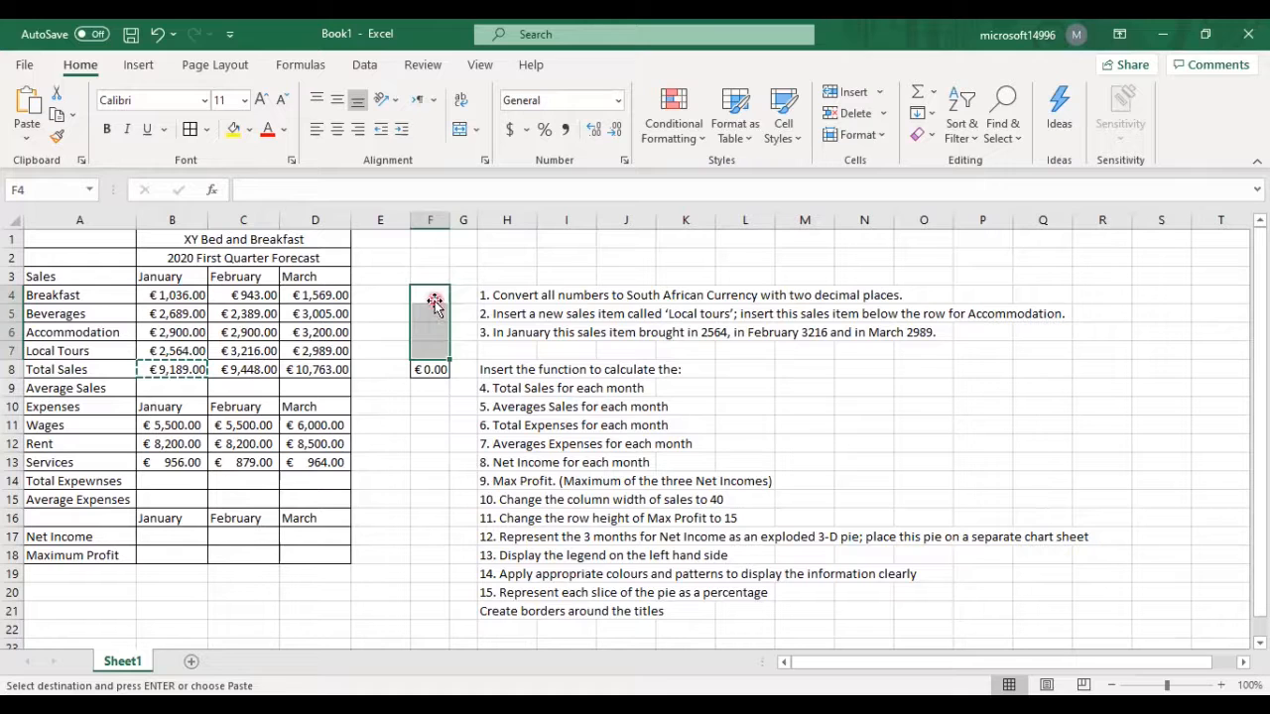
left_click(433, 303)
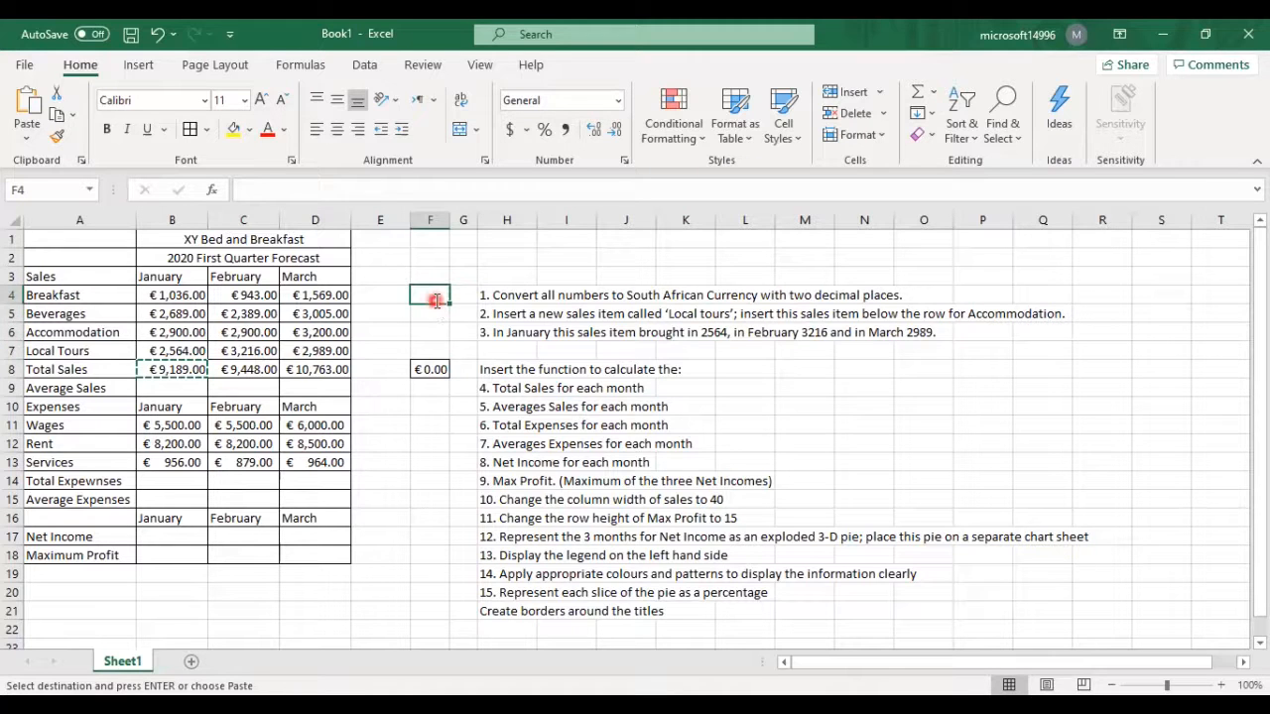
key("Return")
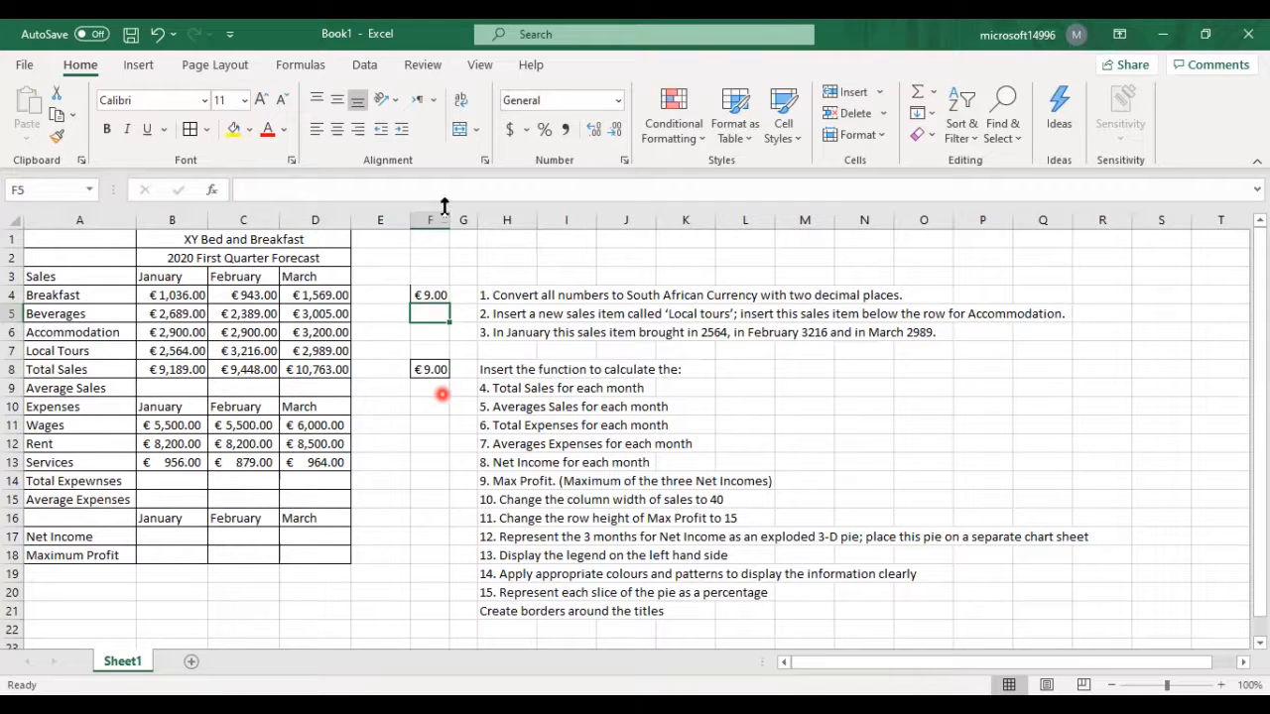
Step: Clear the test value and the copied total formula from F1:F10, and return to the January Total Sales cell
left_click_drag(442, 402, 443, 205)
key("Delete")
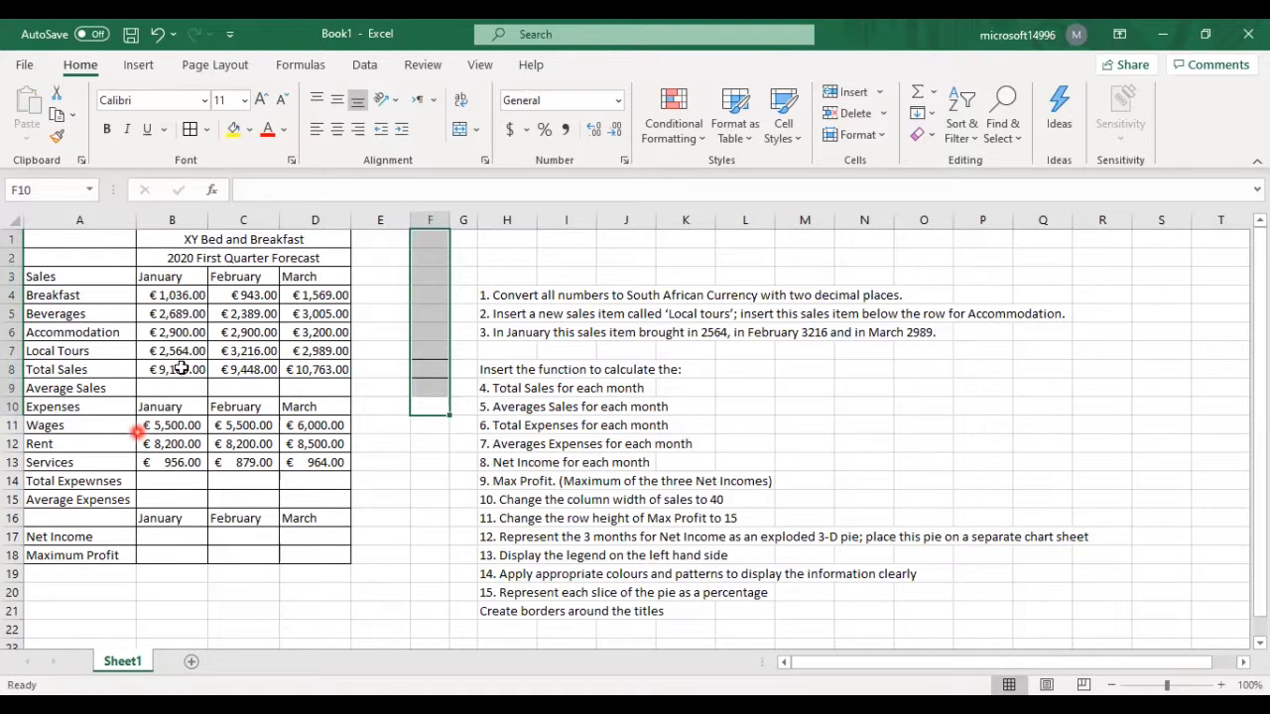
left_click(182, 368)
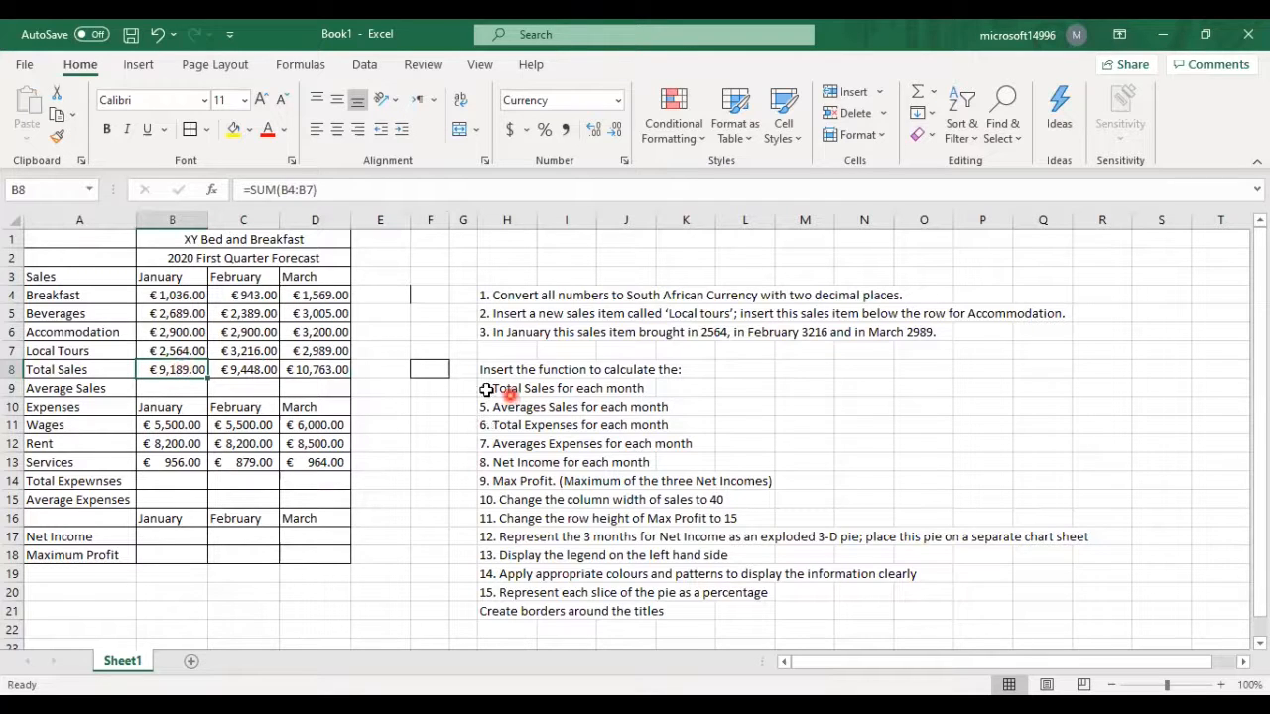
Step: Delete the notes for completed tasks 1 to 4, including the "Insert the function to calculate the:" heading, from H4:H9
left_click(493, 296)
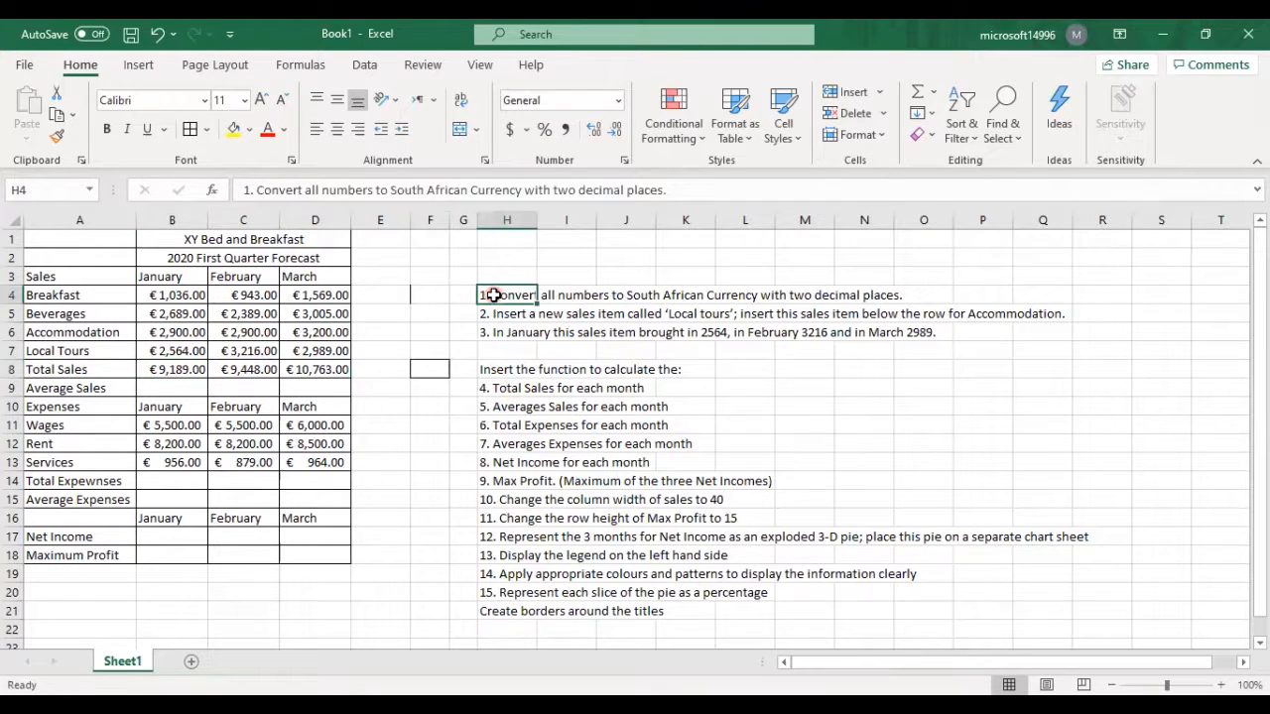
key("Delete")
key("Down")
key("Delete")
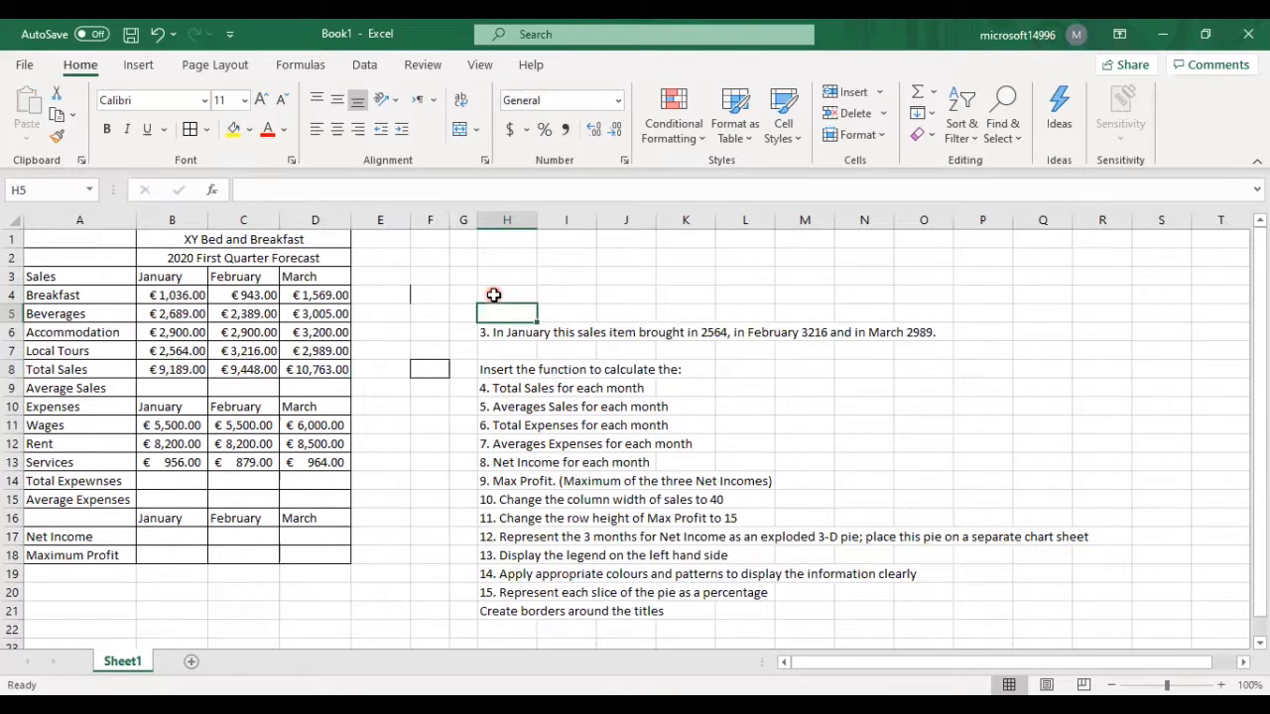
key("Down")
key("Delete")
key("Down")
key("Down")
key("Delete")
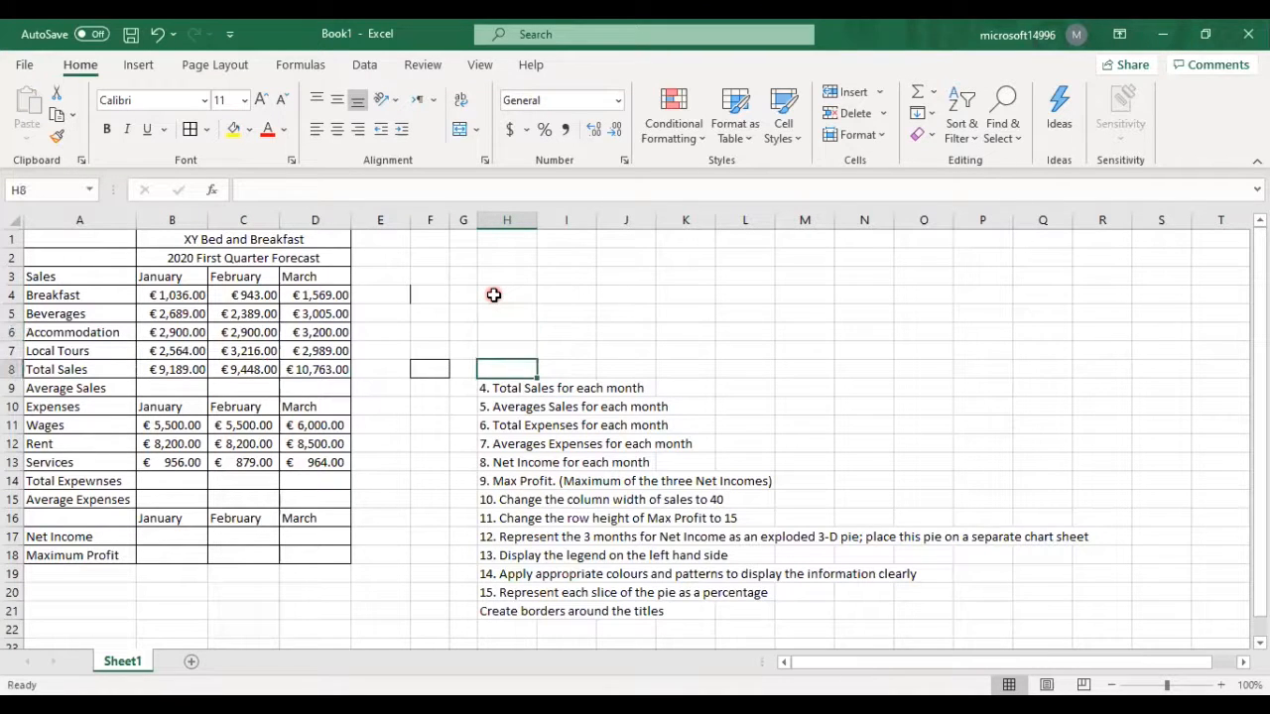
key("Down")
key("Delete")
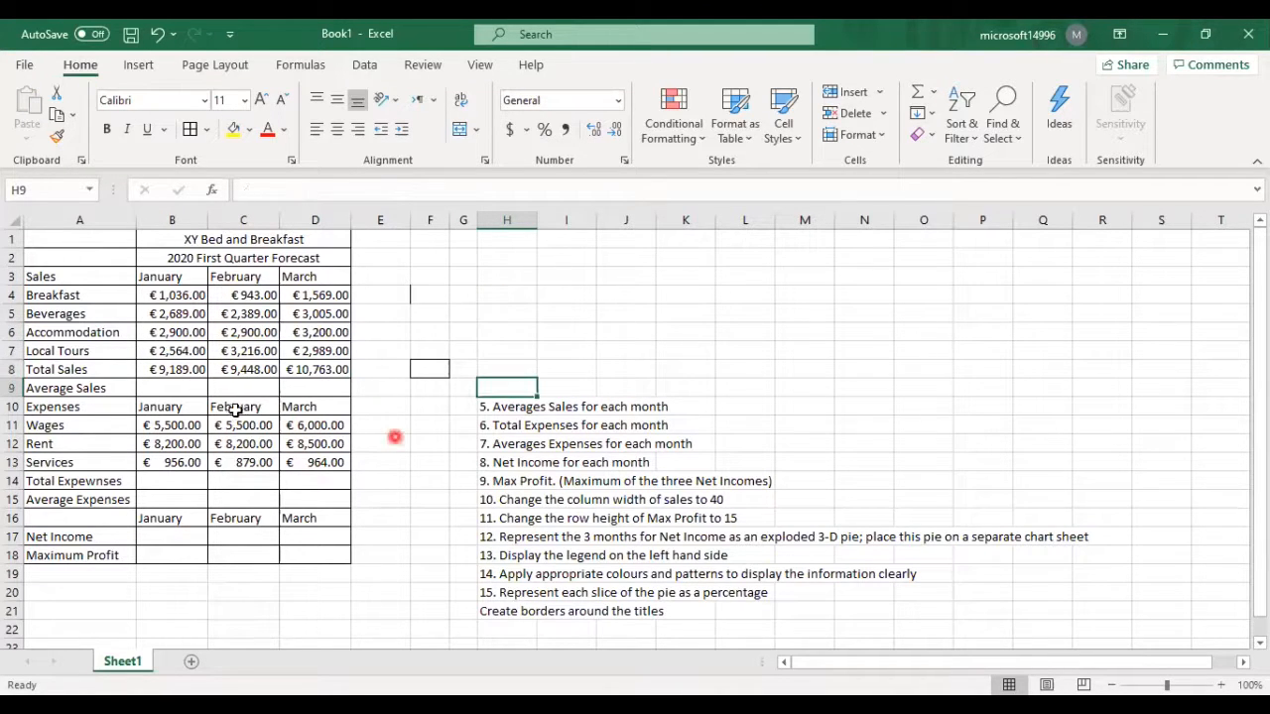
Step: Calculate January's Average Sales in B9 with =AVERAGE(B4:B7)
left_click(198, 388)
type("=")
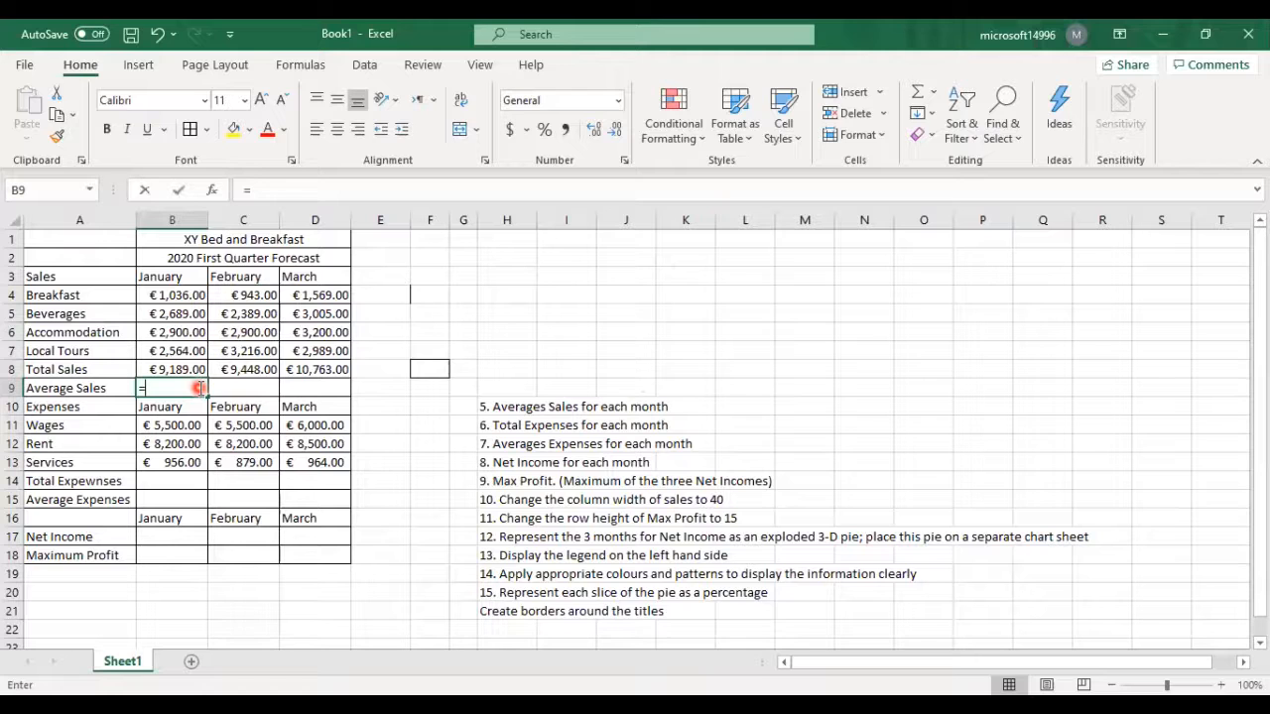
type("average(")
left_click(178, 296)
left_click_drag(188, 331, 190, 347)
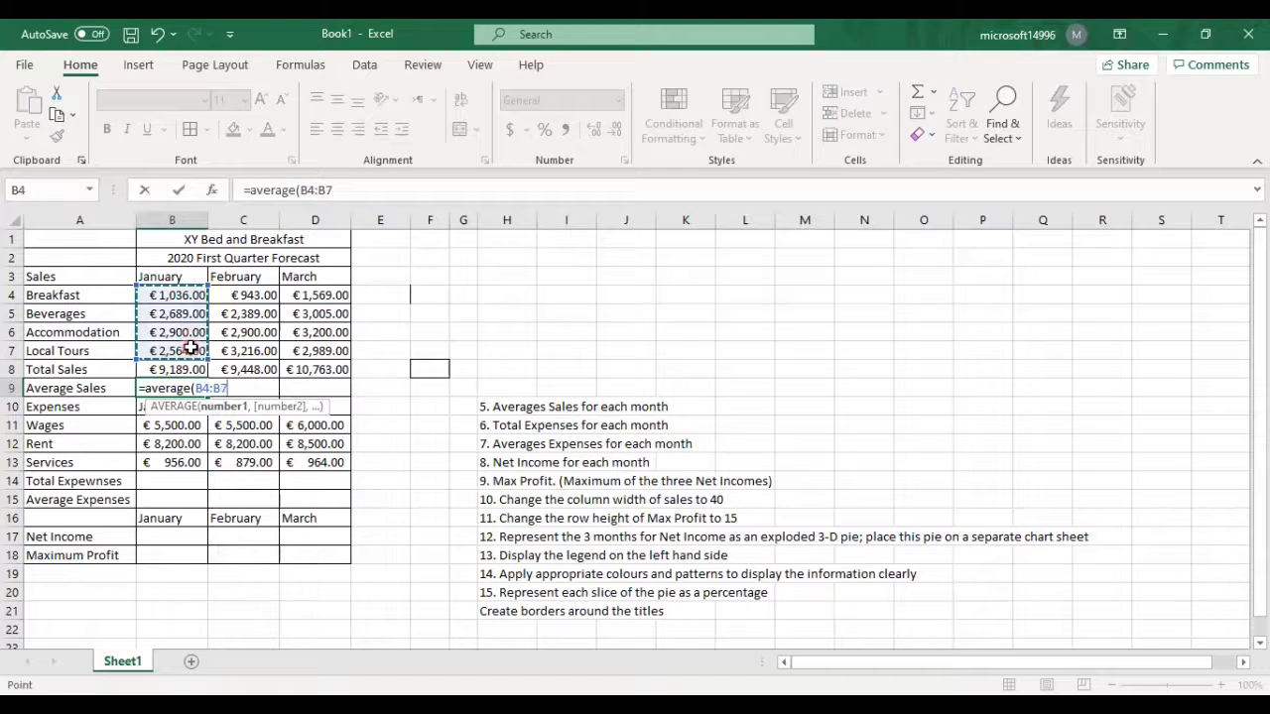
key("ctrl+Return")
Step: Fill the Average Sales formula across to C9:D9 and delete the completed task 5 note in H10
left_click_drag(207, 395, 209, 397)
left_click_drag(333, 401, 333, 396)
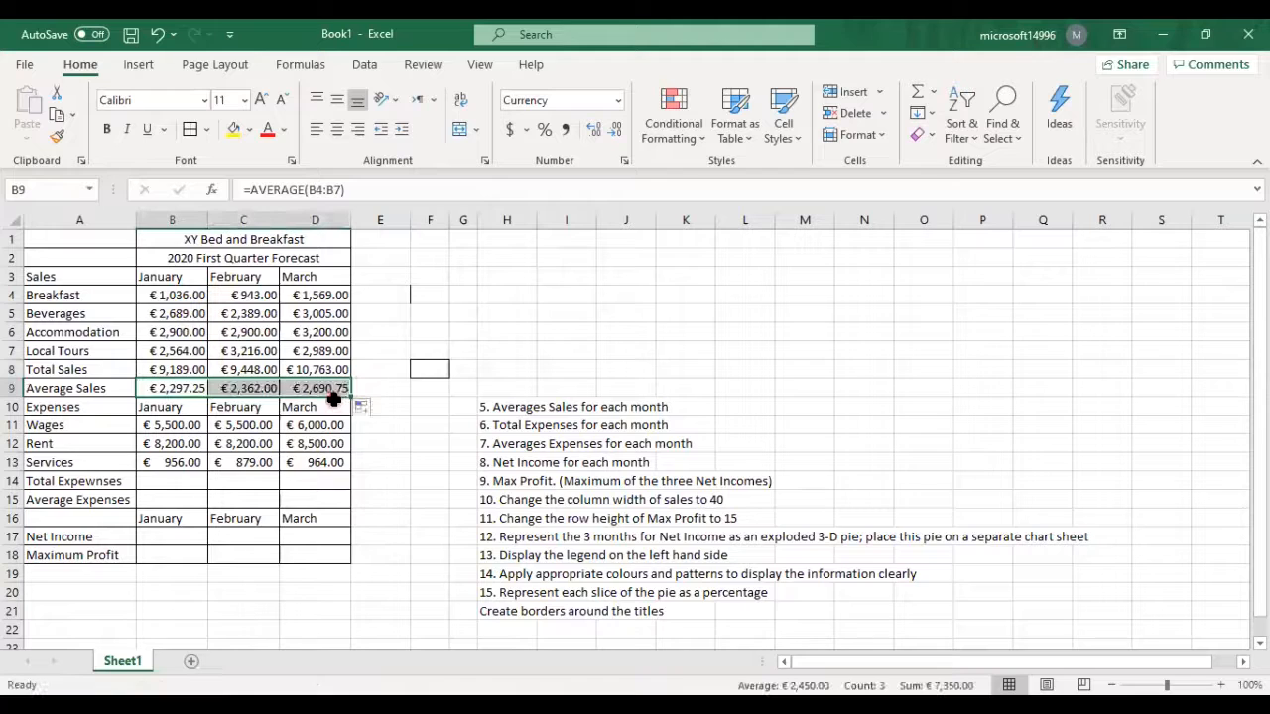
left_click(487, 411)
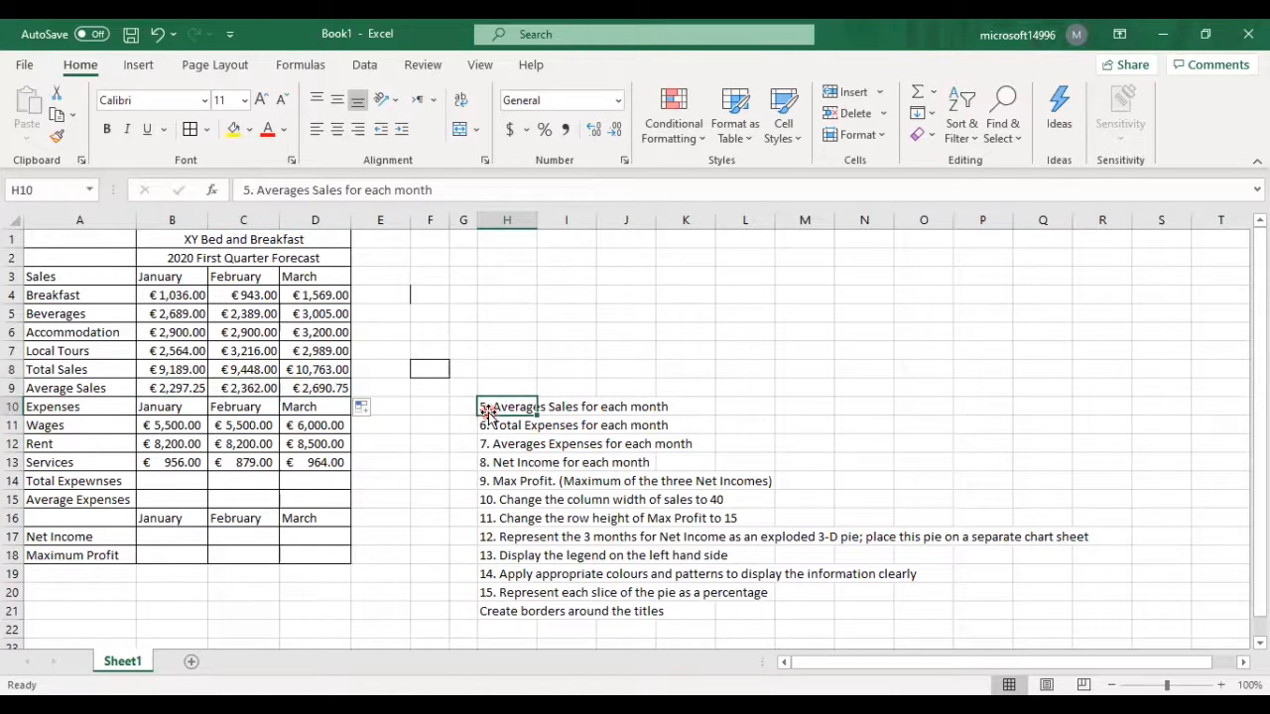
key("Delete")
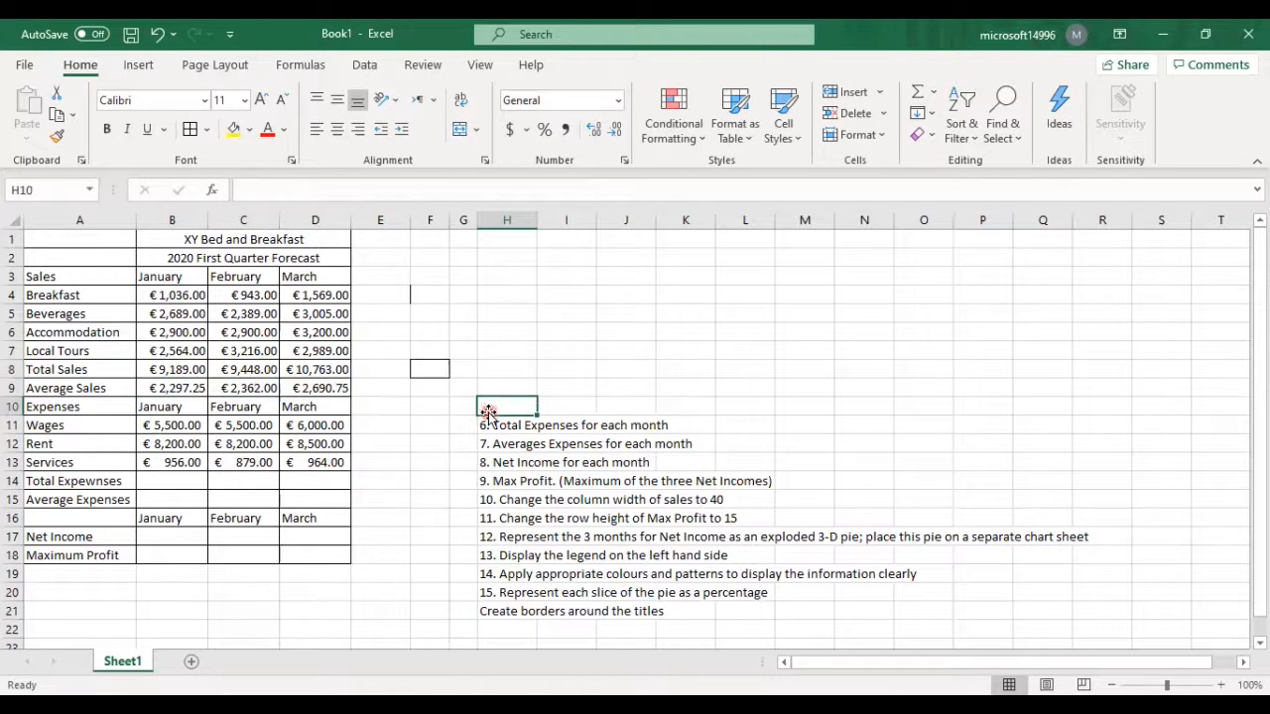
Step: Calculate January's total expenses in B14 with =SUM(B11:B13)
left_click(180, 473)
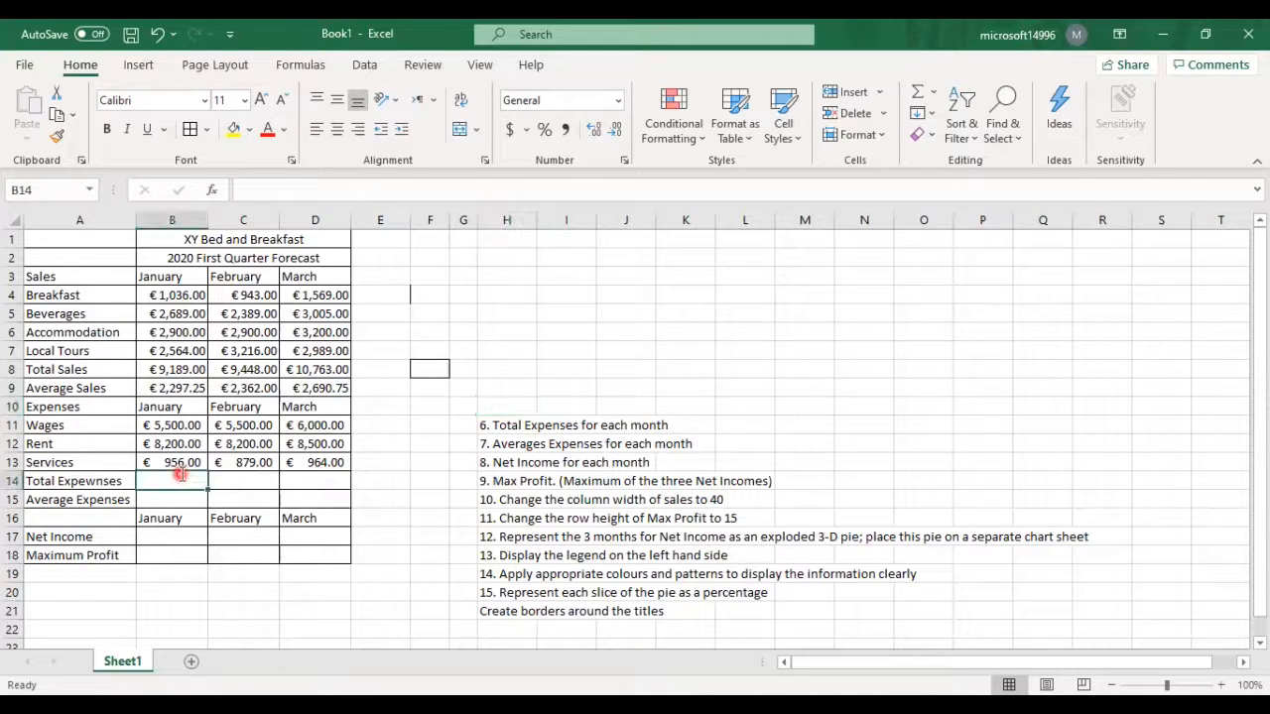
type("=")
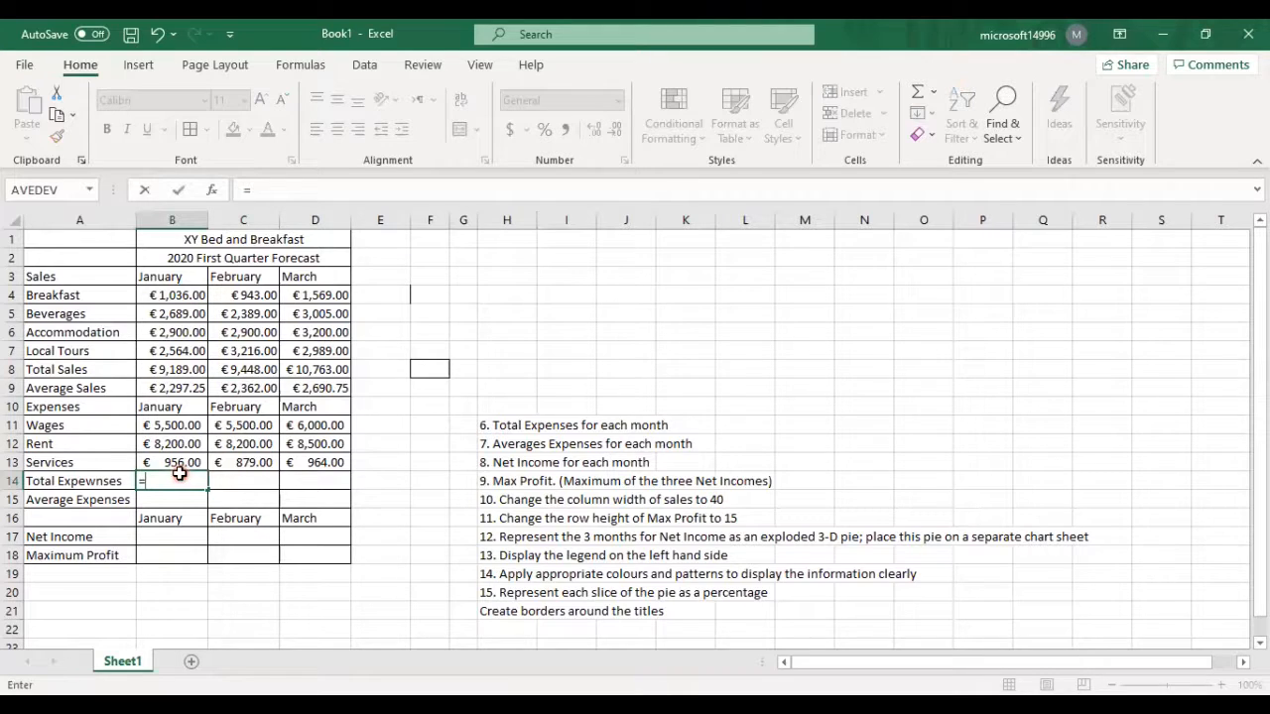
left_click(202, 481)
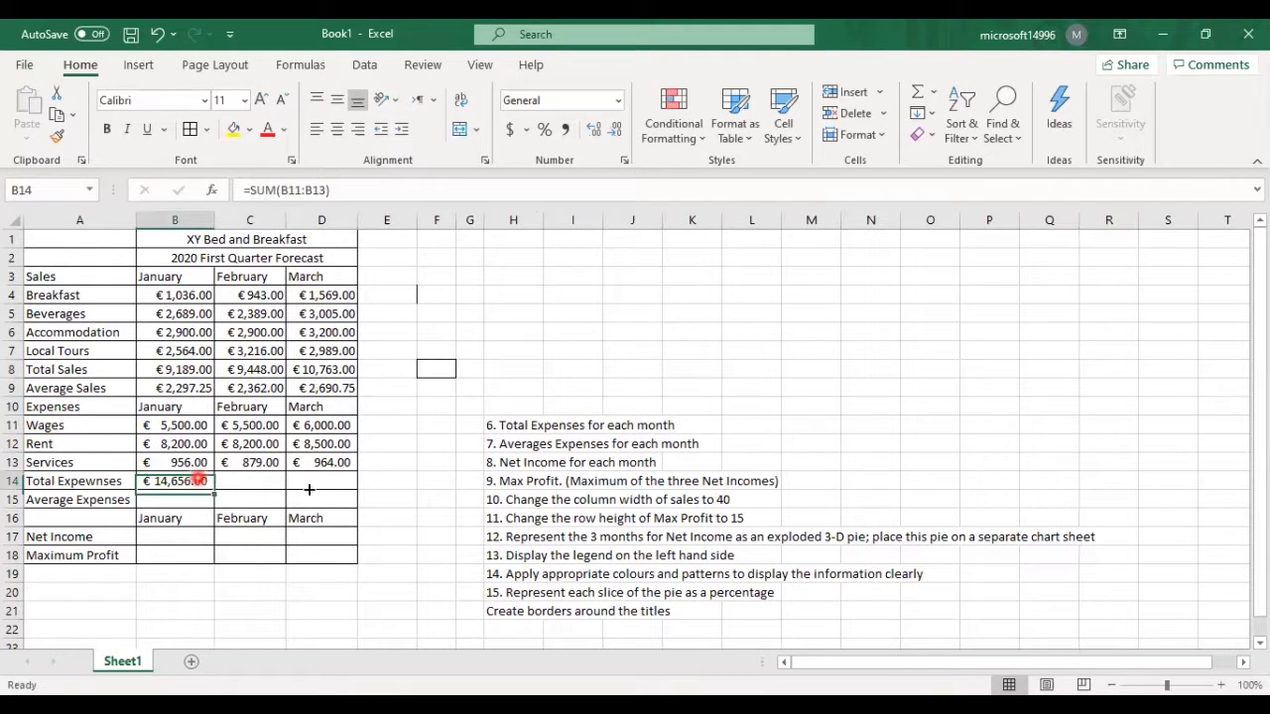
Step: Fill the total expenses formula across to C14:D14 and autofit the widths of columns C and D
left_click_drag(309, 490, 335, 487)
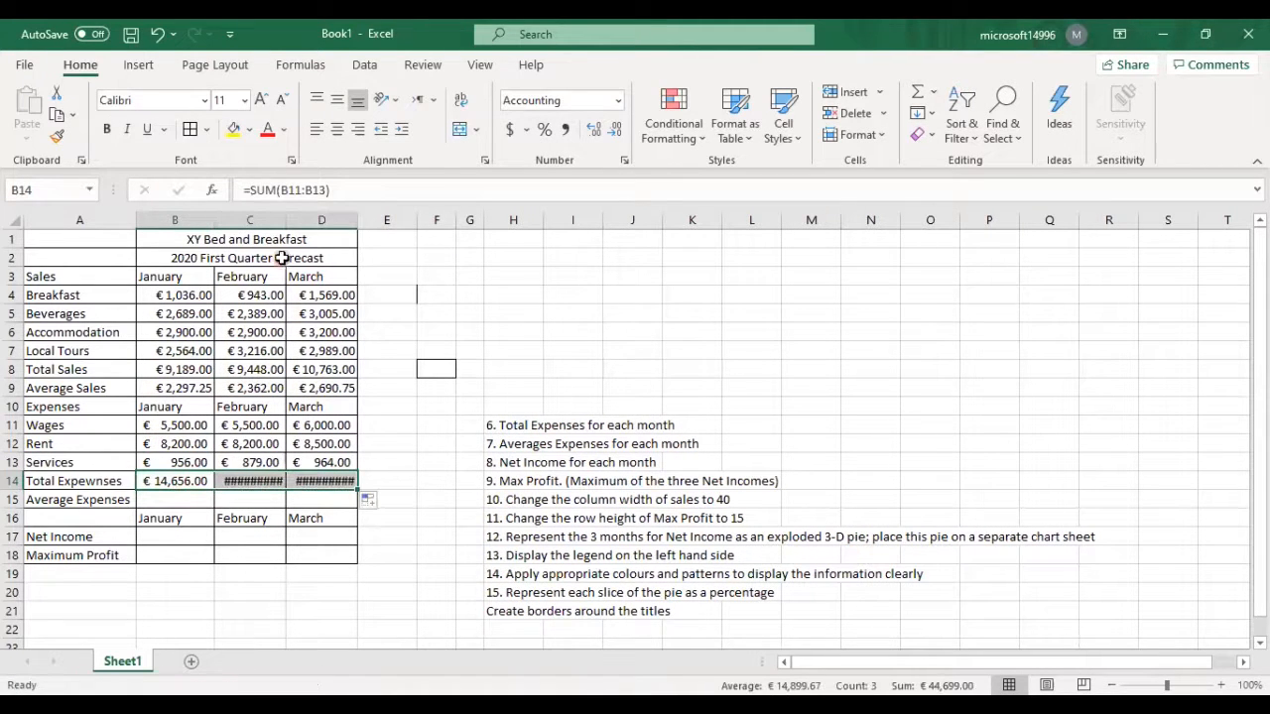
double_click(285, 219)
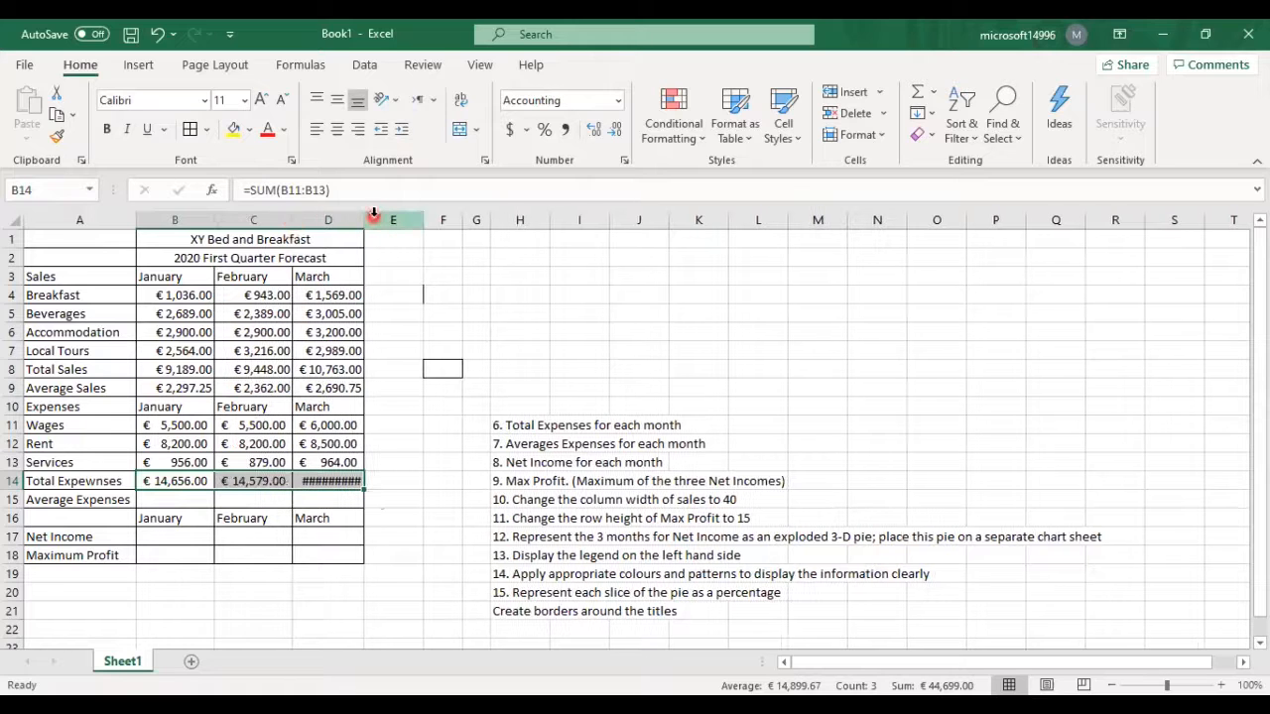
double_click(372, 219)
Step: Calculate January's Average Expenses in B15 with =AVERAGE(B11:B13)
left_click(187, 499)
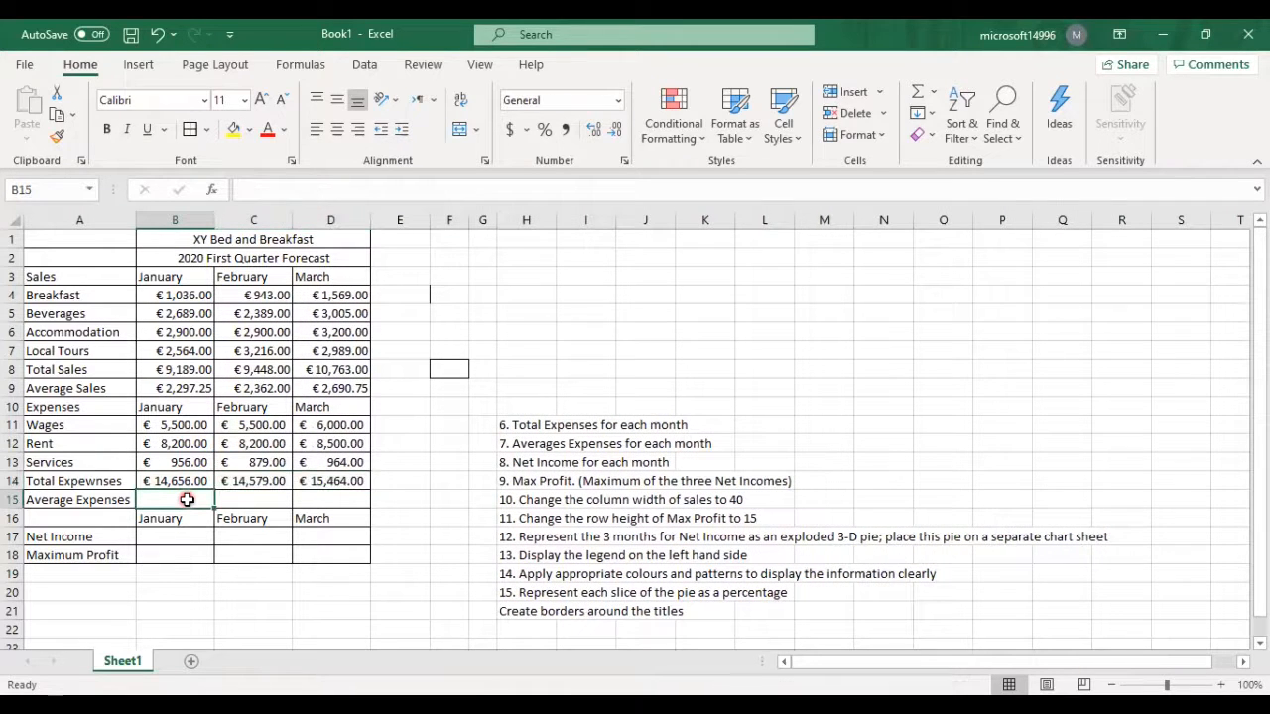
type("=")
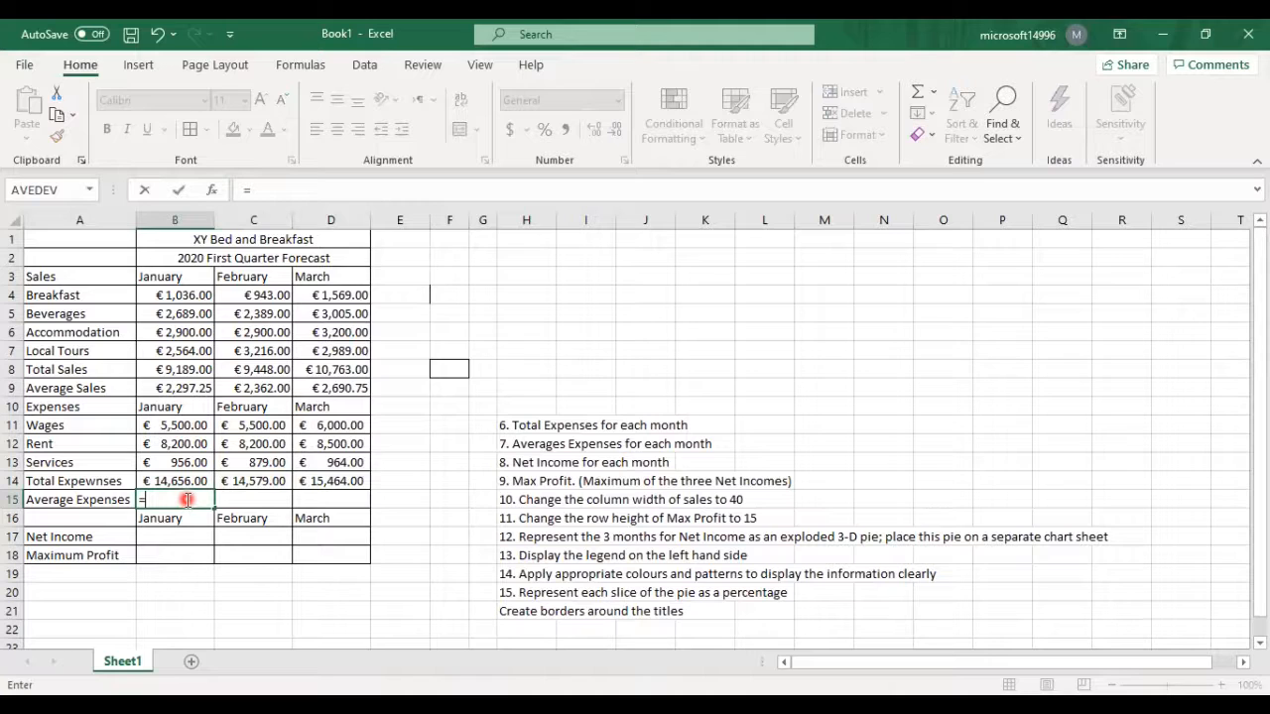
type("average")
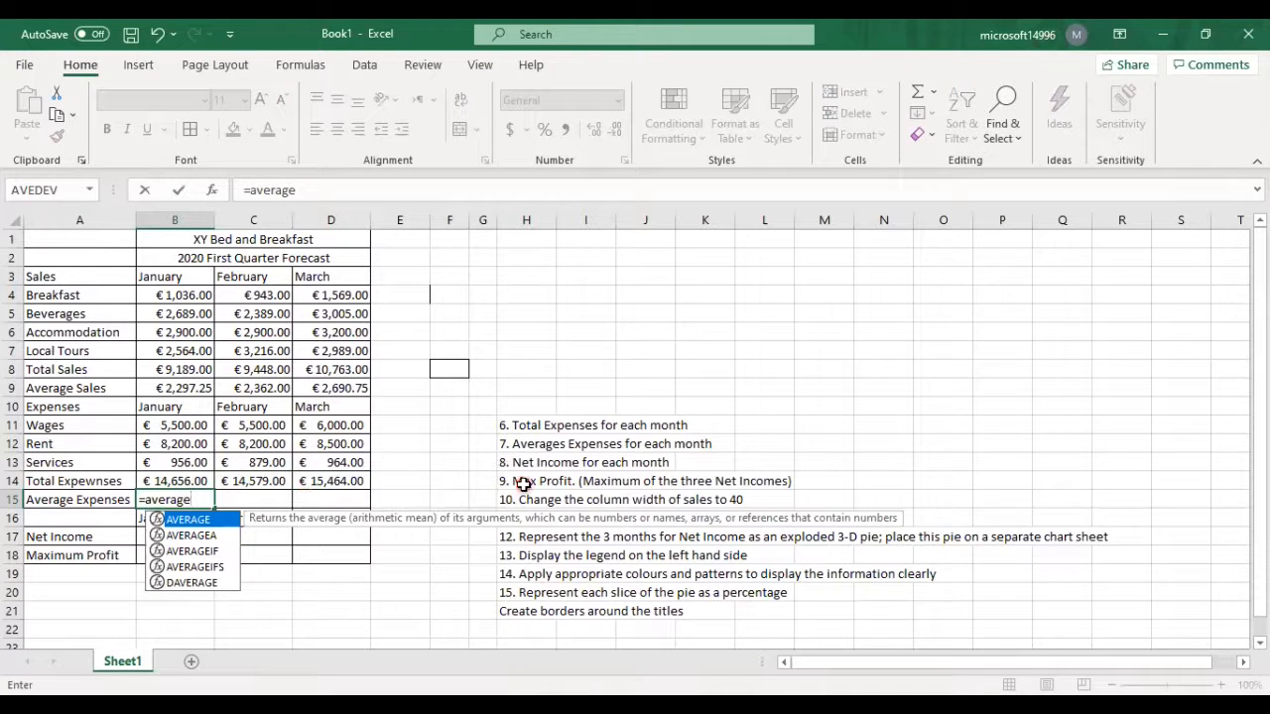
type("(")
key("Up")
key("Up")
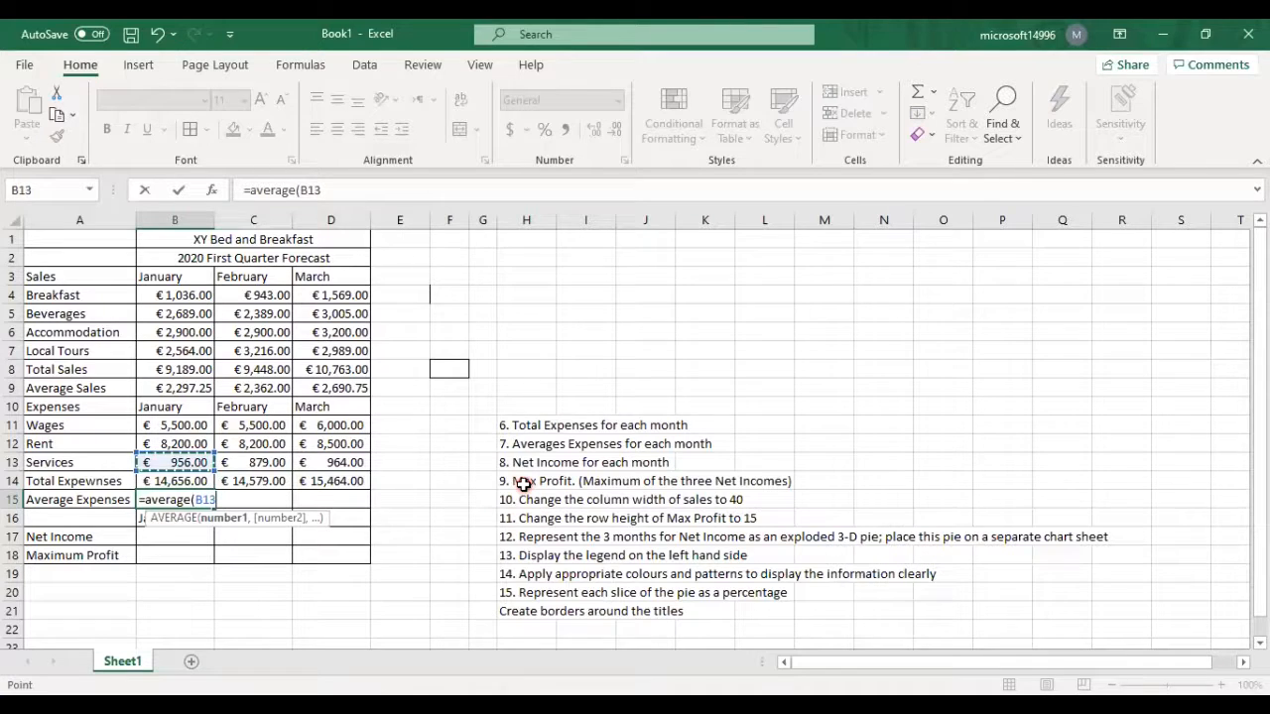
key("shift+Up")
key("shift+Up")
key("ctrl+Return")
Step: Copy the January Average Expenses formula from B15 into C15:D15
key("ctrl+c")
key("Right")
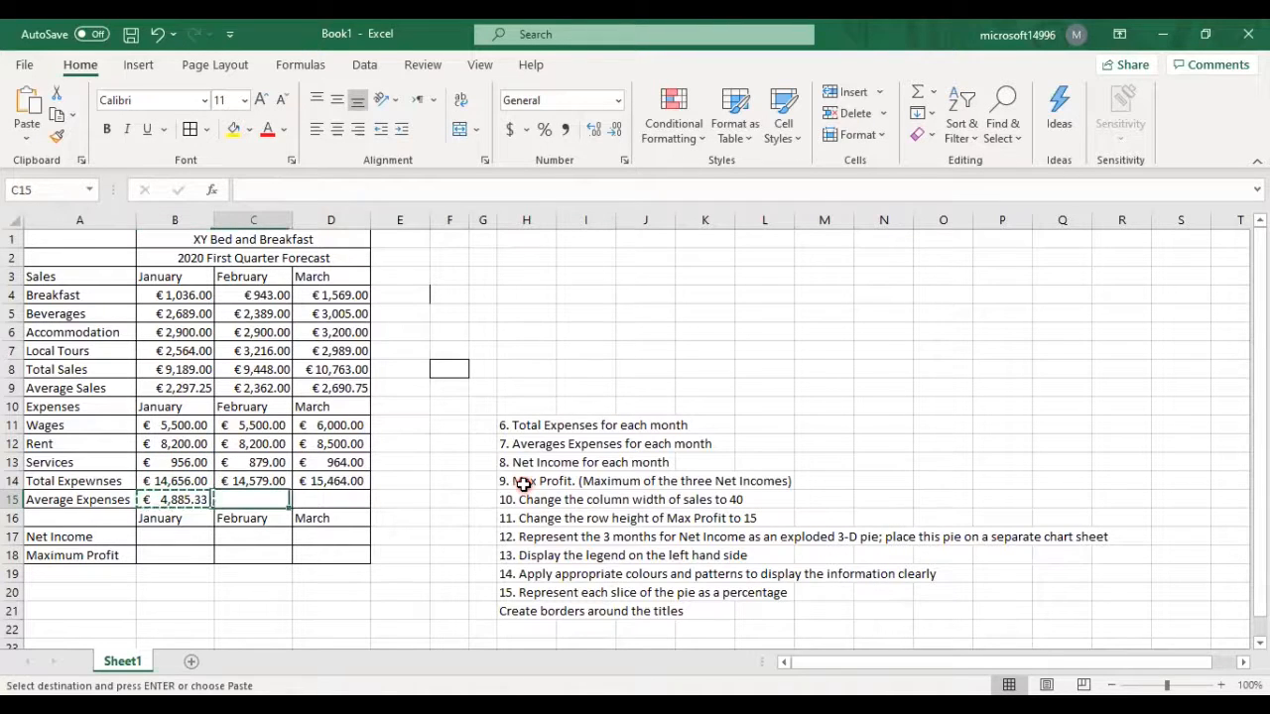
key("shift+Right")
key("ctrl+v")
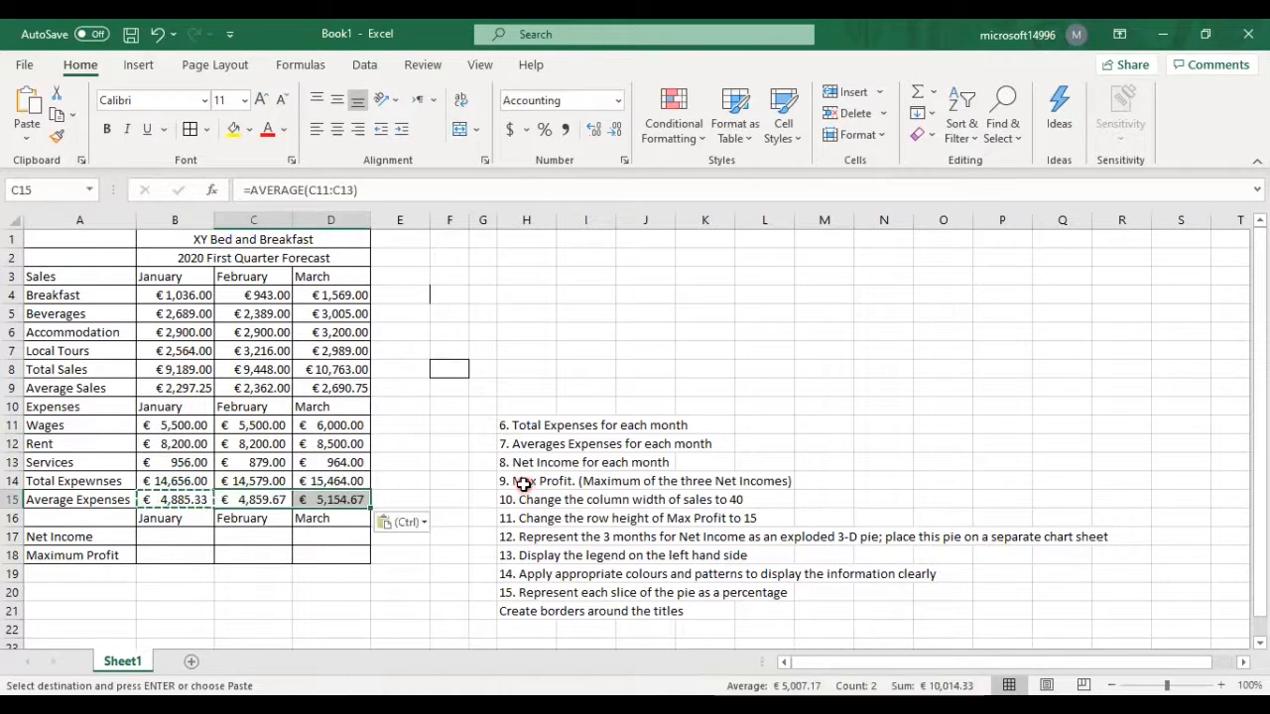
Step: Delete the notes for completed tasks 6 and 7 from H11:H12
left_click(511, 426)
key("Delete")
key("Down")
key("Delete")
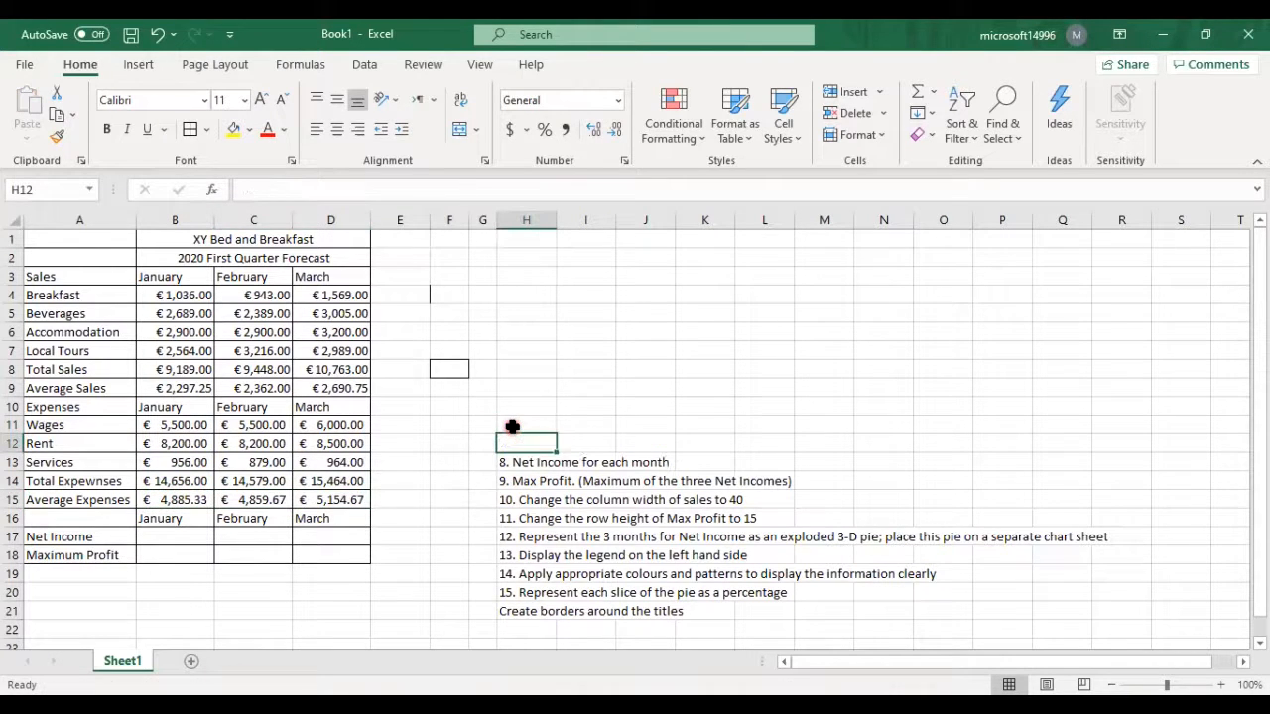
Step: Examine the Net Income task in H13 against the expenses block A10:D15 and the sales entries in A3:D7
left_click(534, 462)
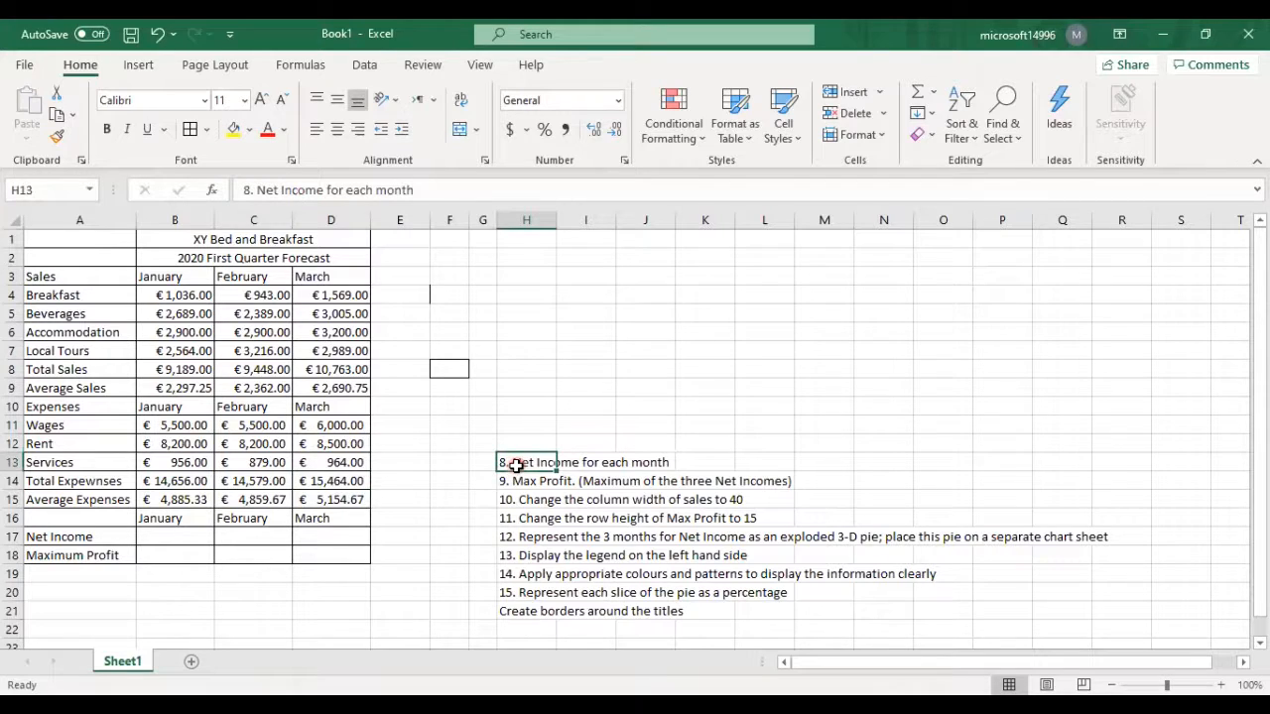
left_click(199, 536)
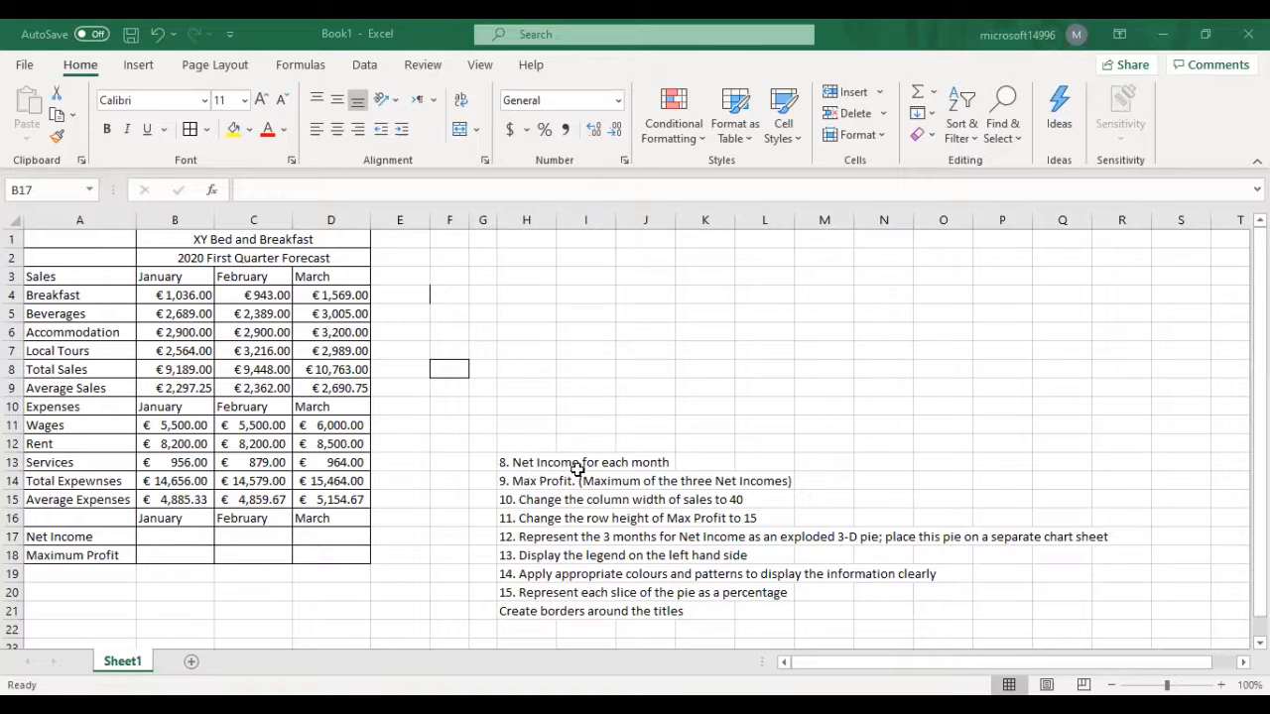
left_click(522, 464)
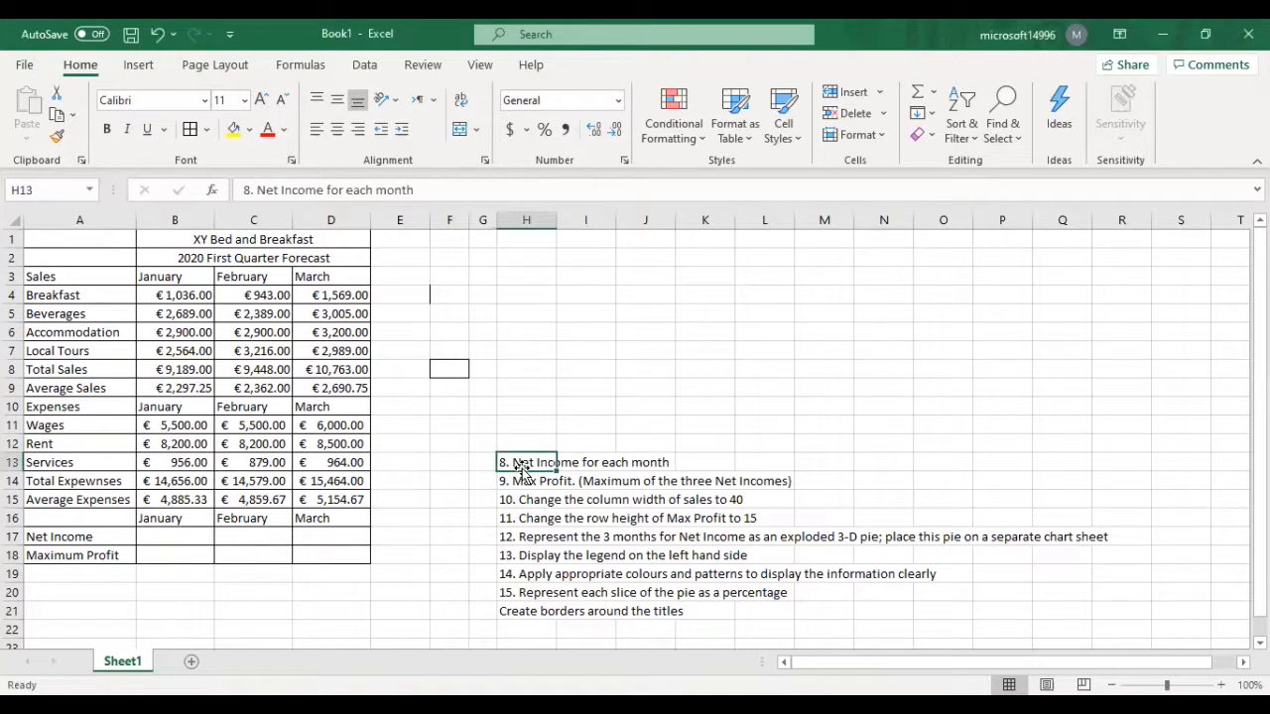
left_click_drag(103, 407, 347, 499)
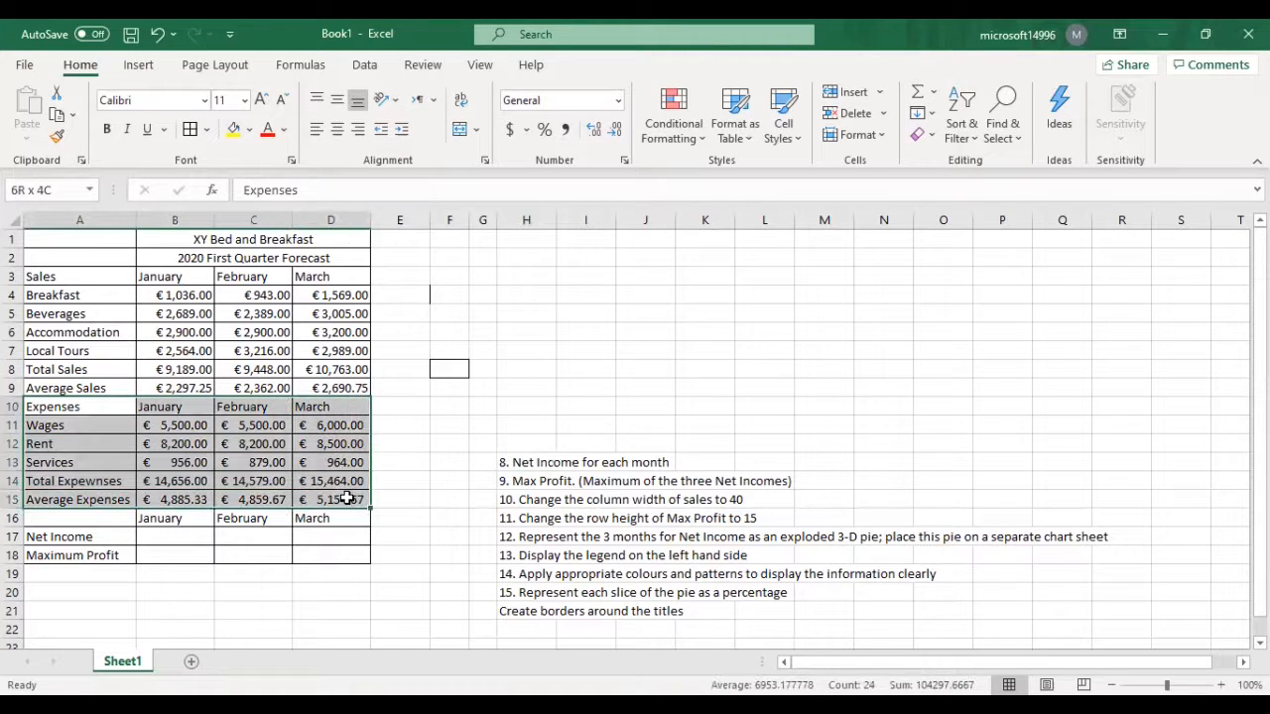
left_click_drag(86, 275, 307, 355)
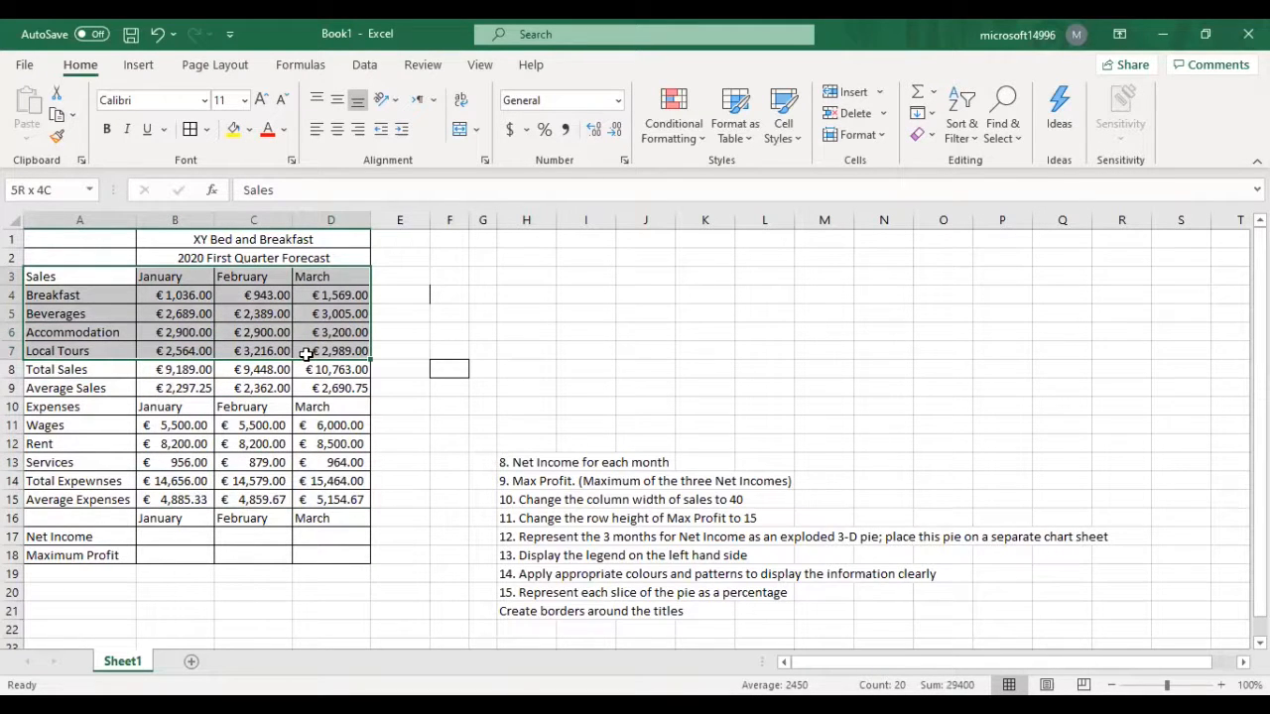
left_click_drag(307, 354, 307, 355)
left_click(89, 294)
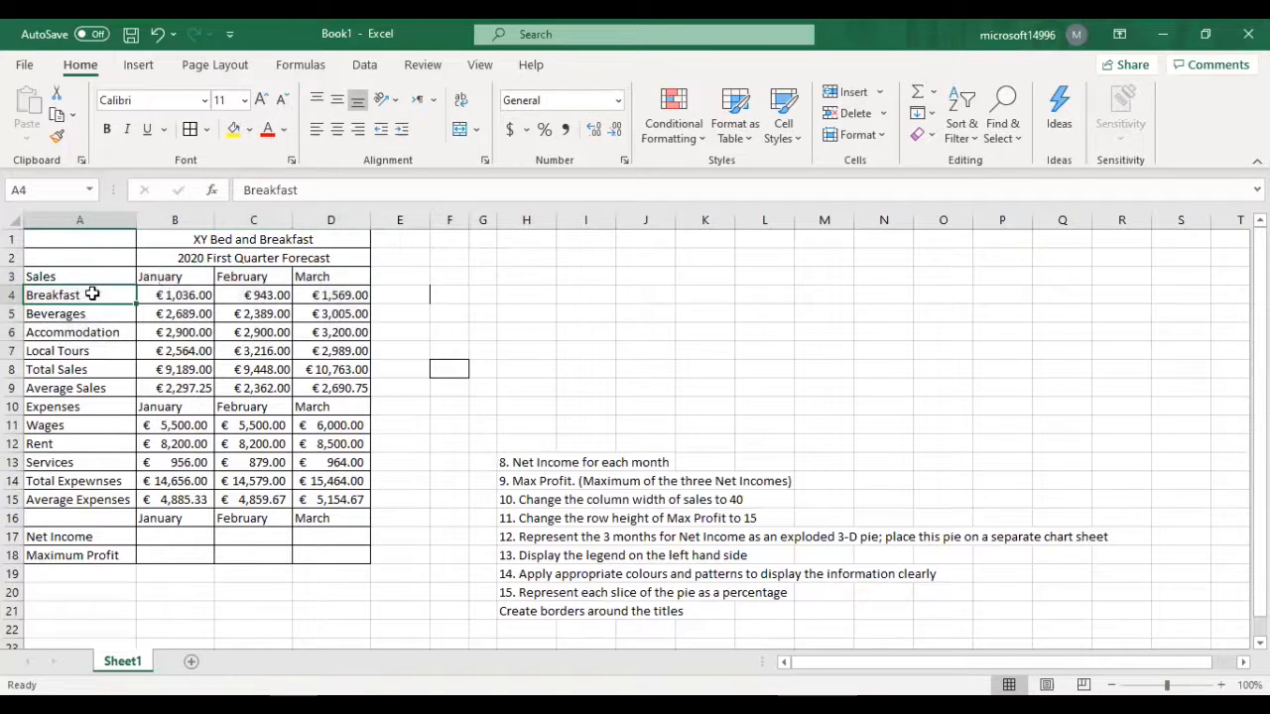
left_click(177, 295)
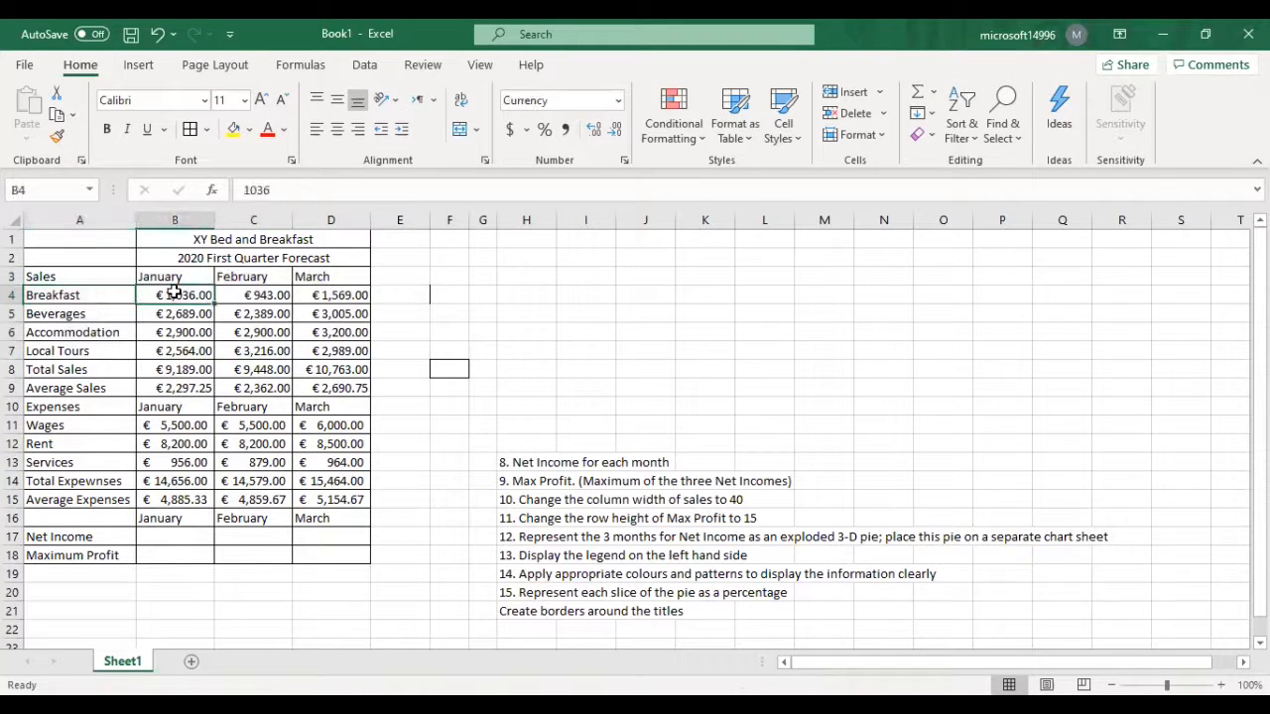
left_click(165, 314)
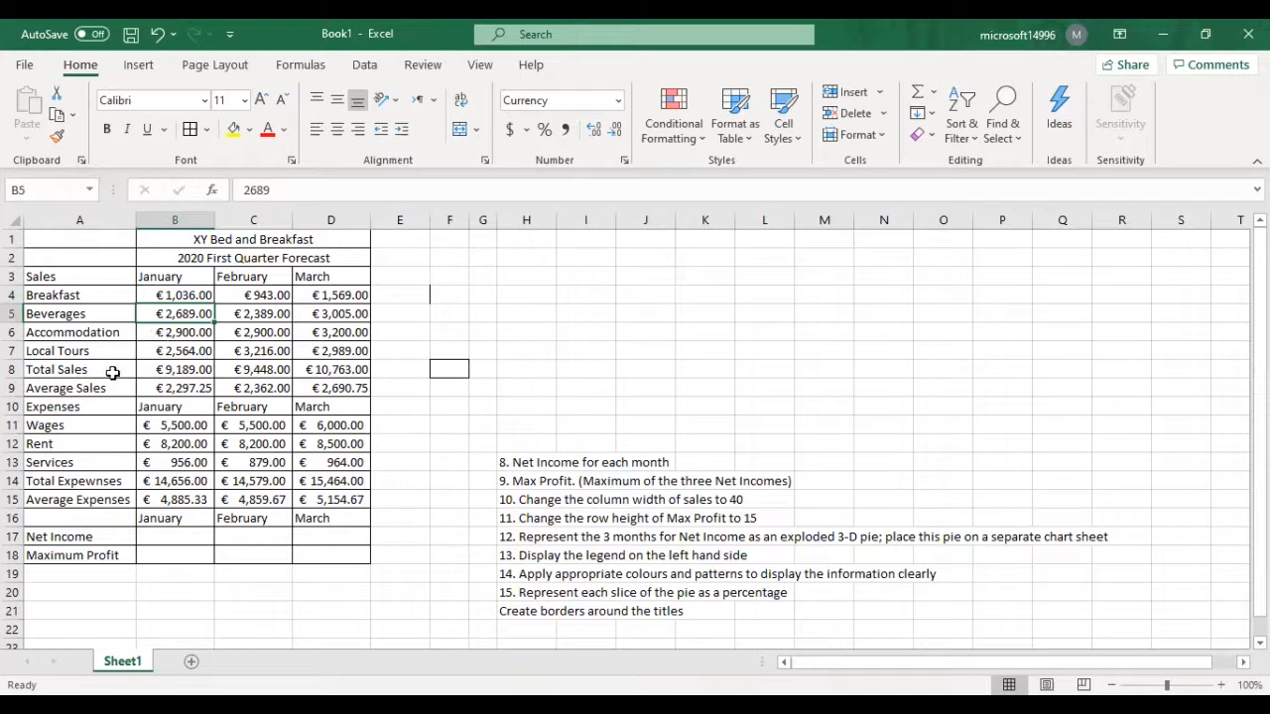
left_click(171, 351)
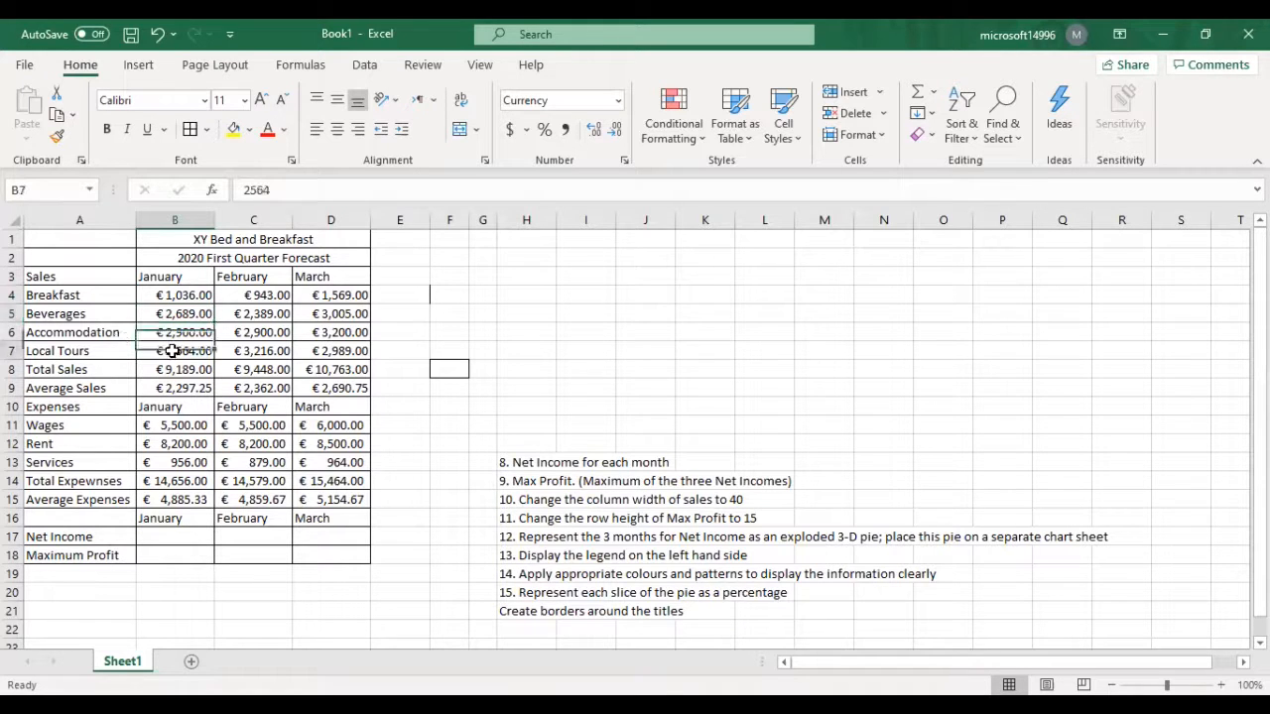
Step: Calculate January's Net Income in B17 with =B8-B14 and copy the formula into C17:D17
left_click(119, 369)
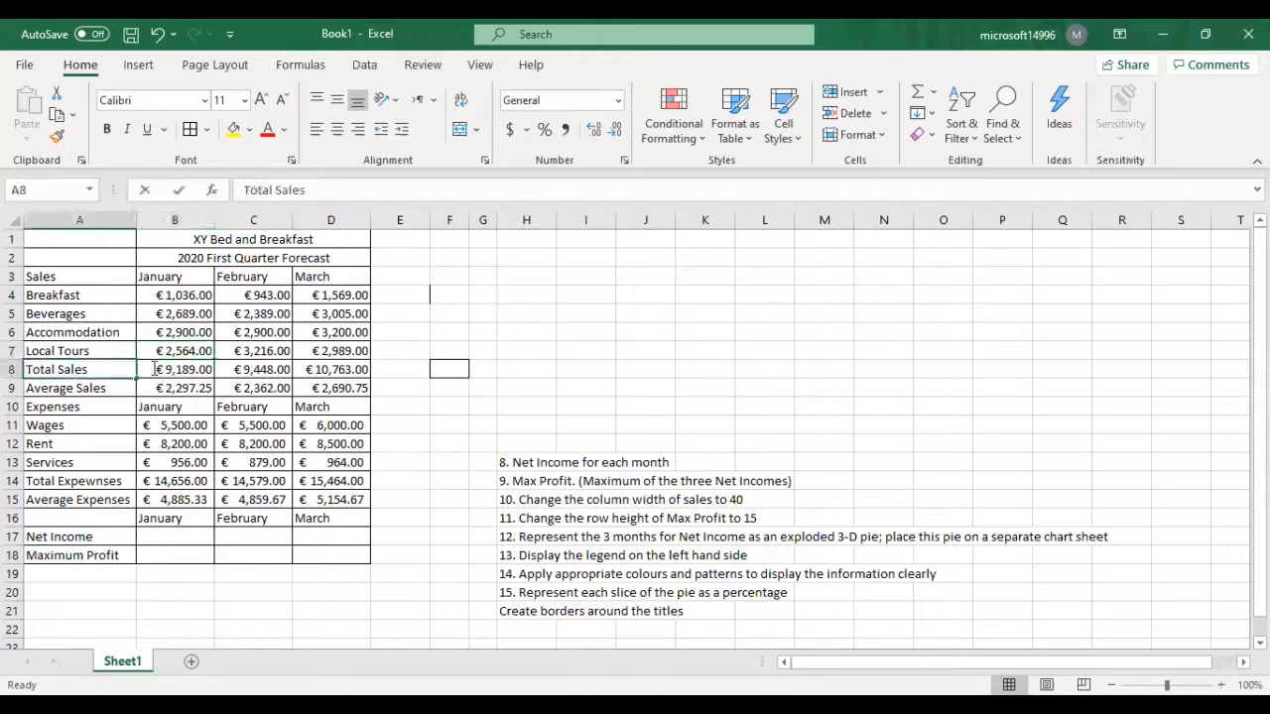
left_click(166, 369)
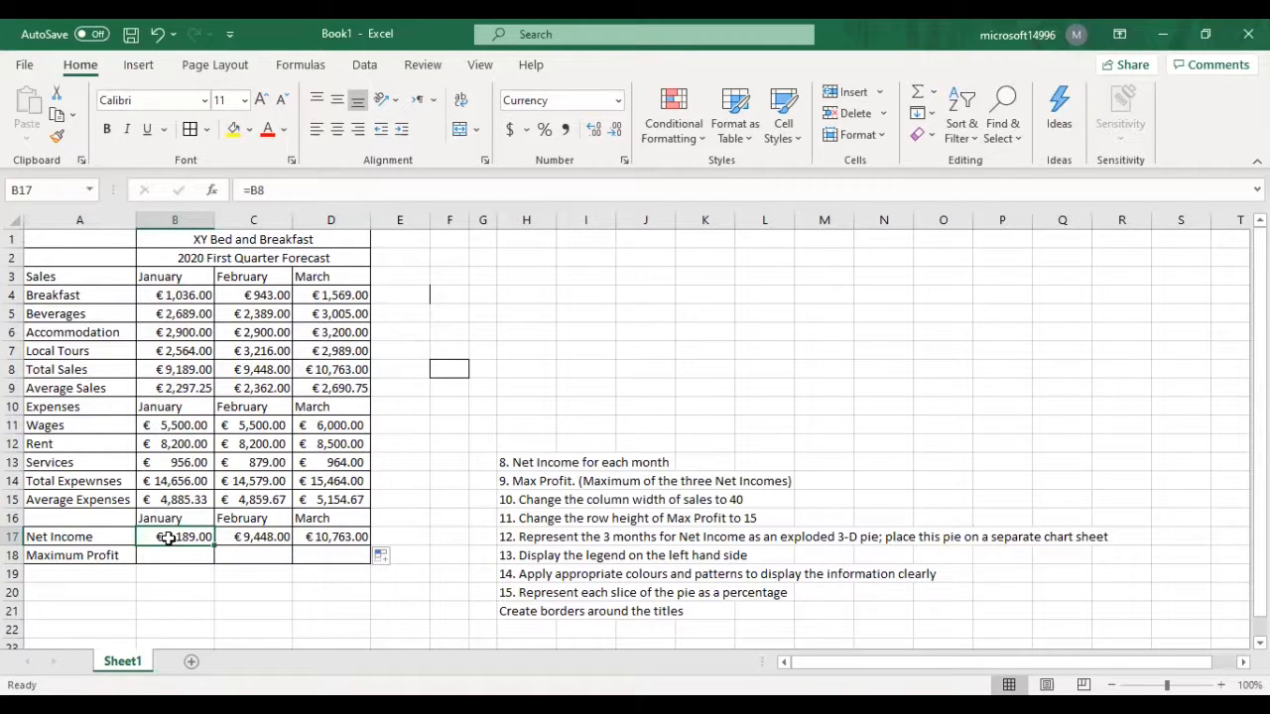
type("=")
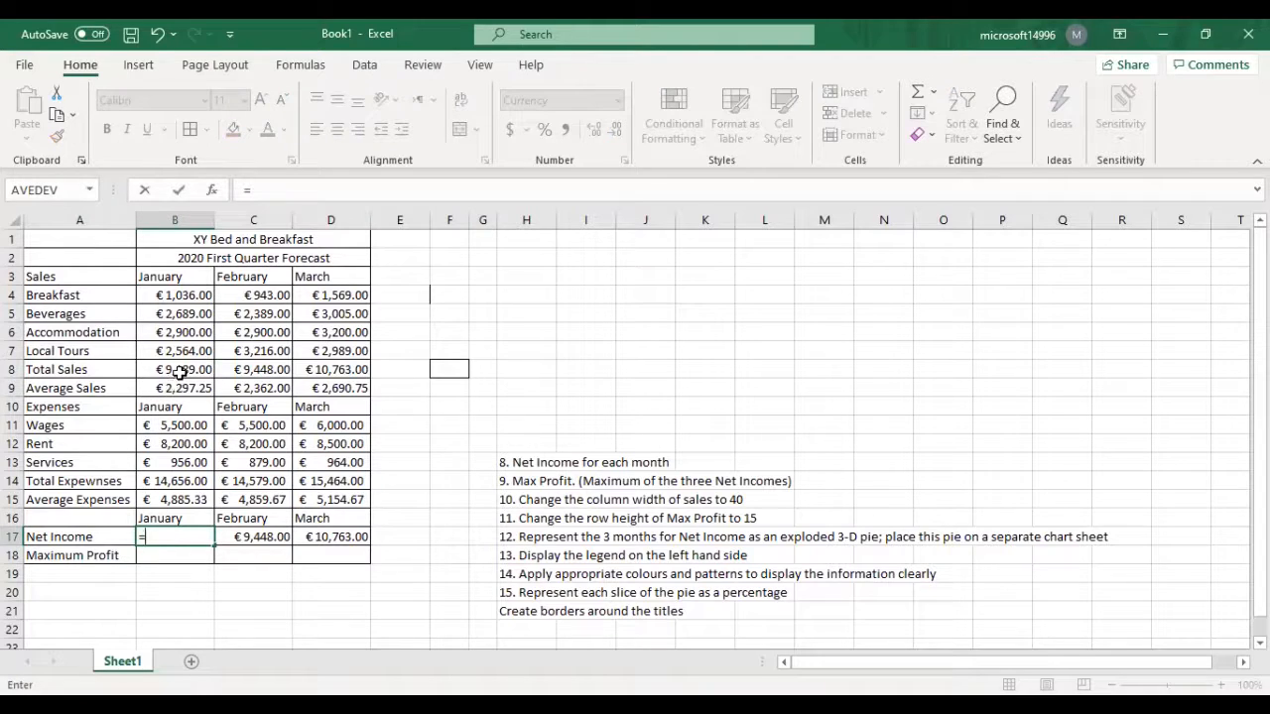
left_click(176, 369)
type("-")
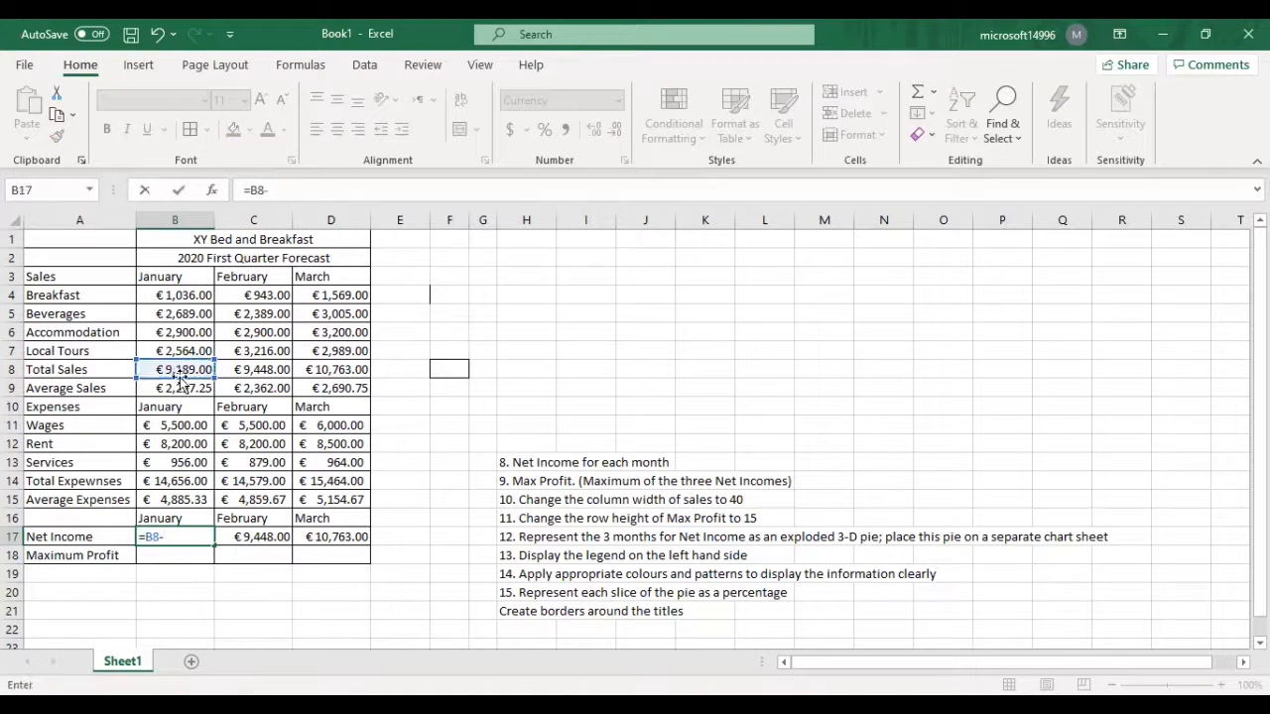
left_click(173, 480)
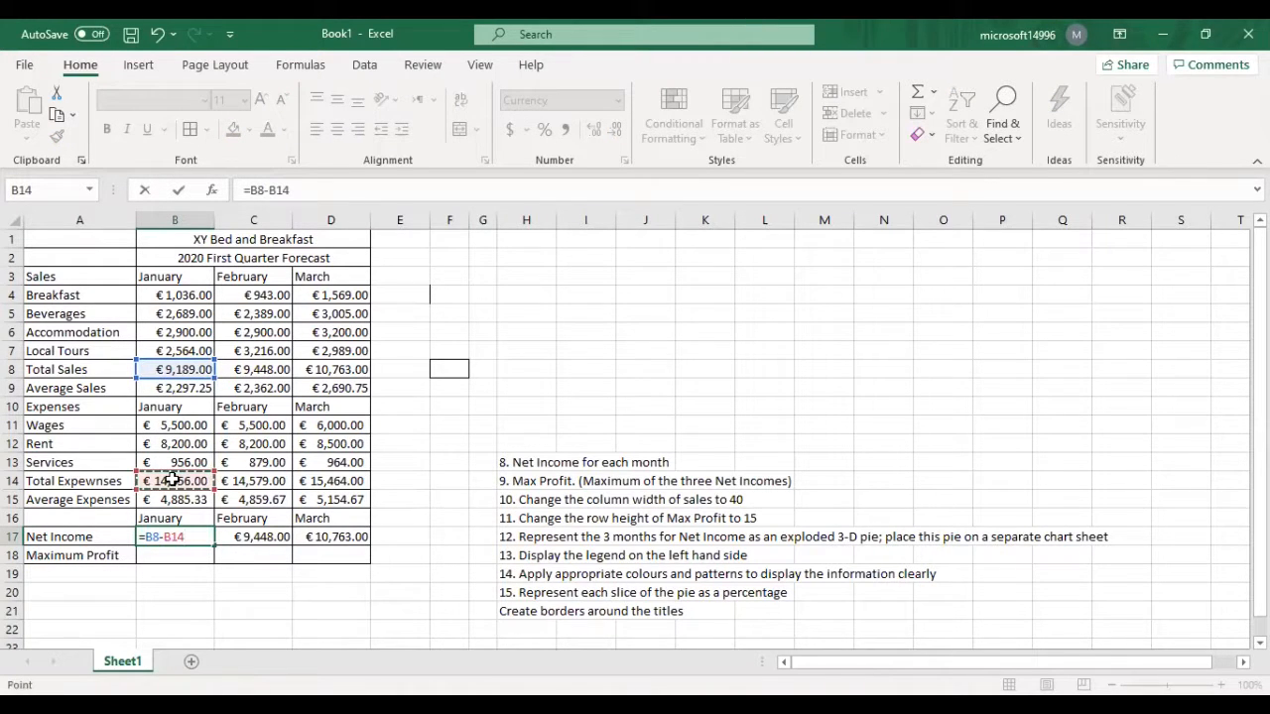
key("Return")
left_click(203, 538)
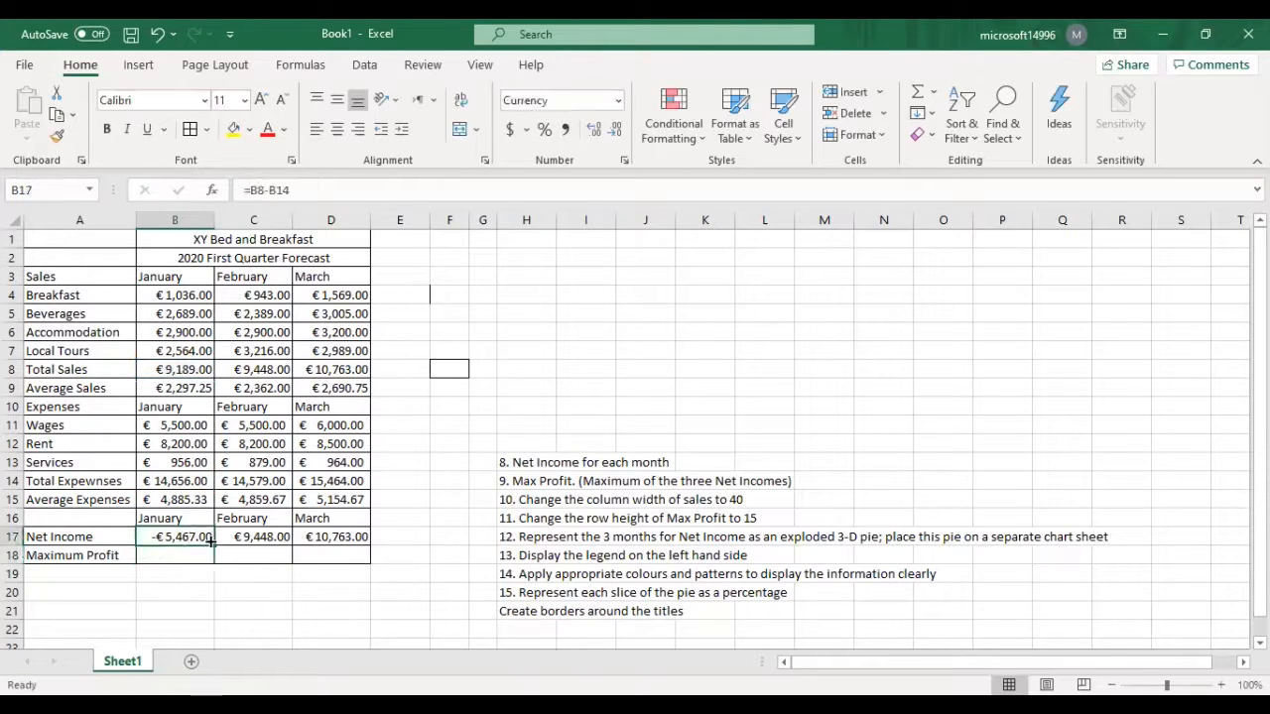
left_click_drag(215, 545, 369, 543)
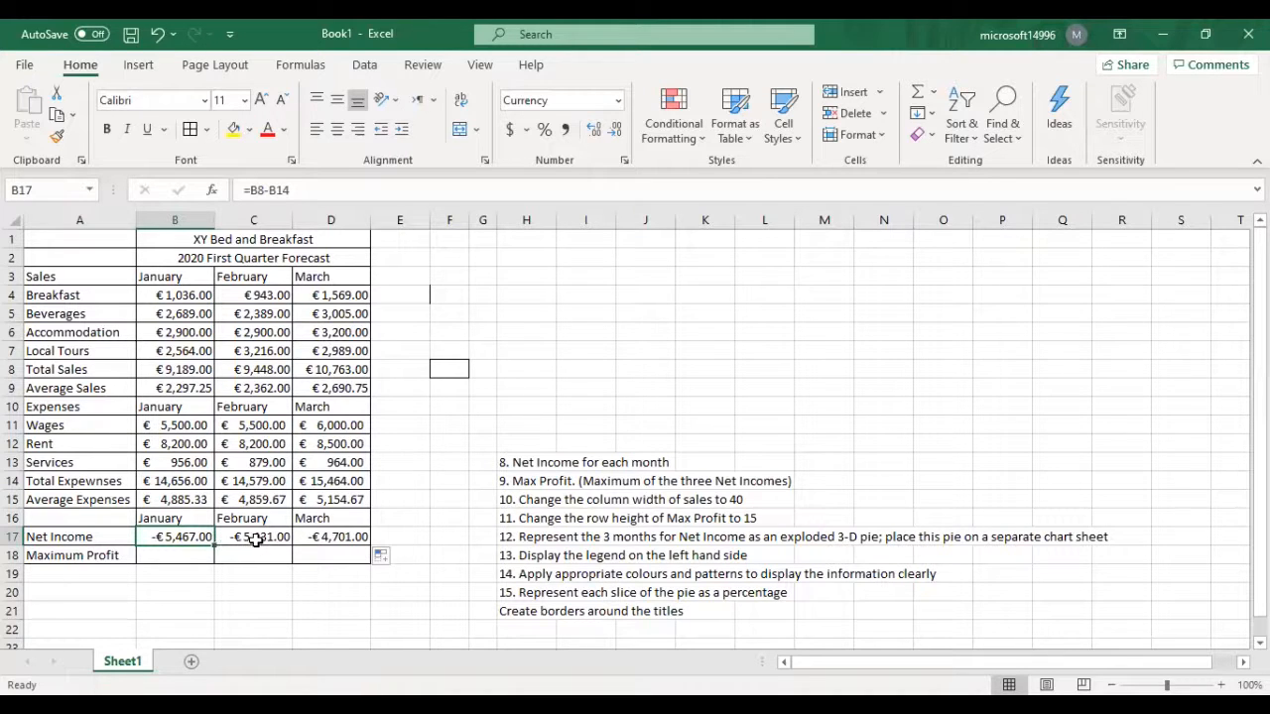
Step: Calculate the Maximum Profit in B18 with =MAX(B17:D17)
left_click(193, 554)
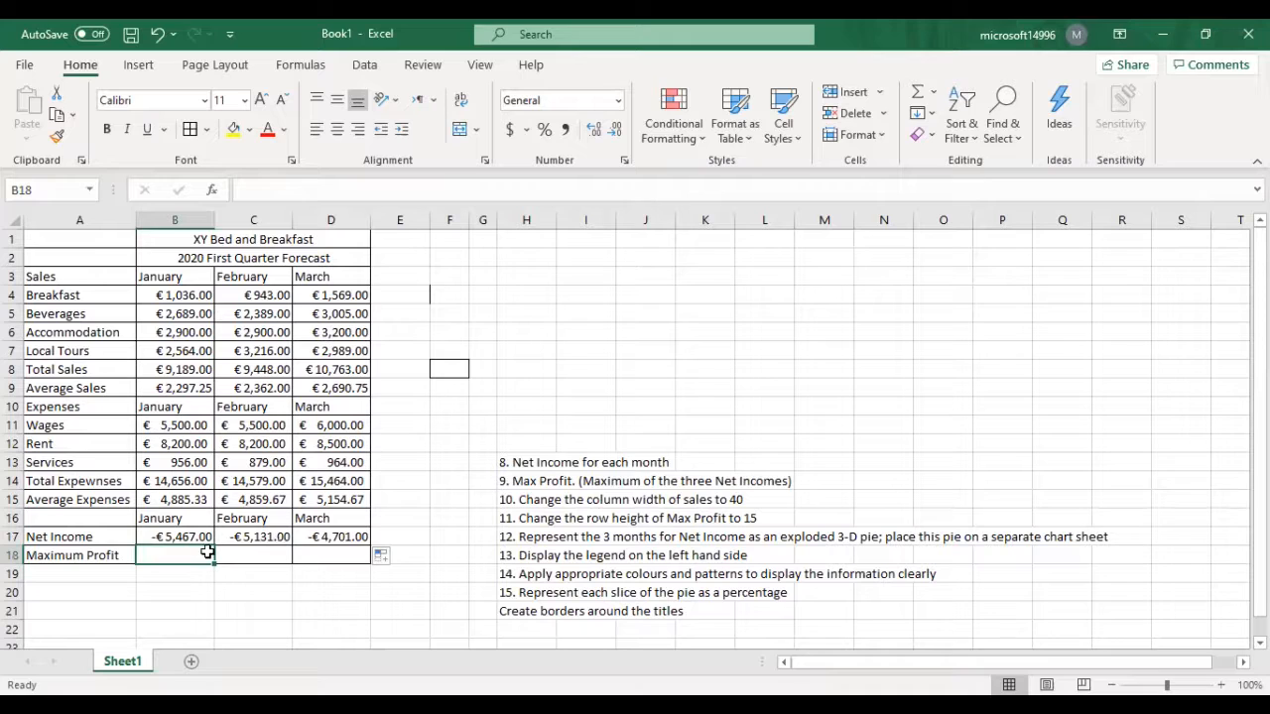
type("=")
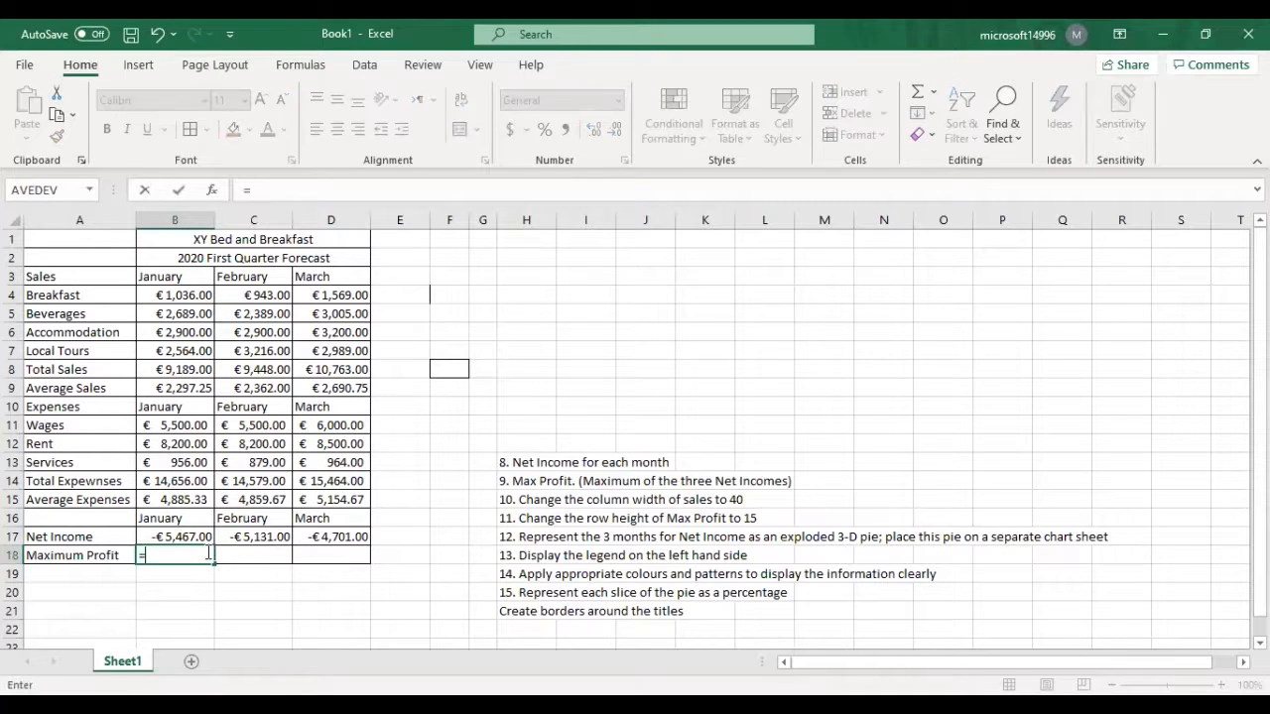
type("m")
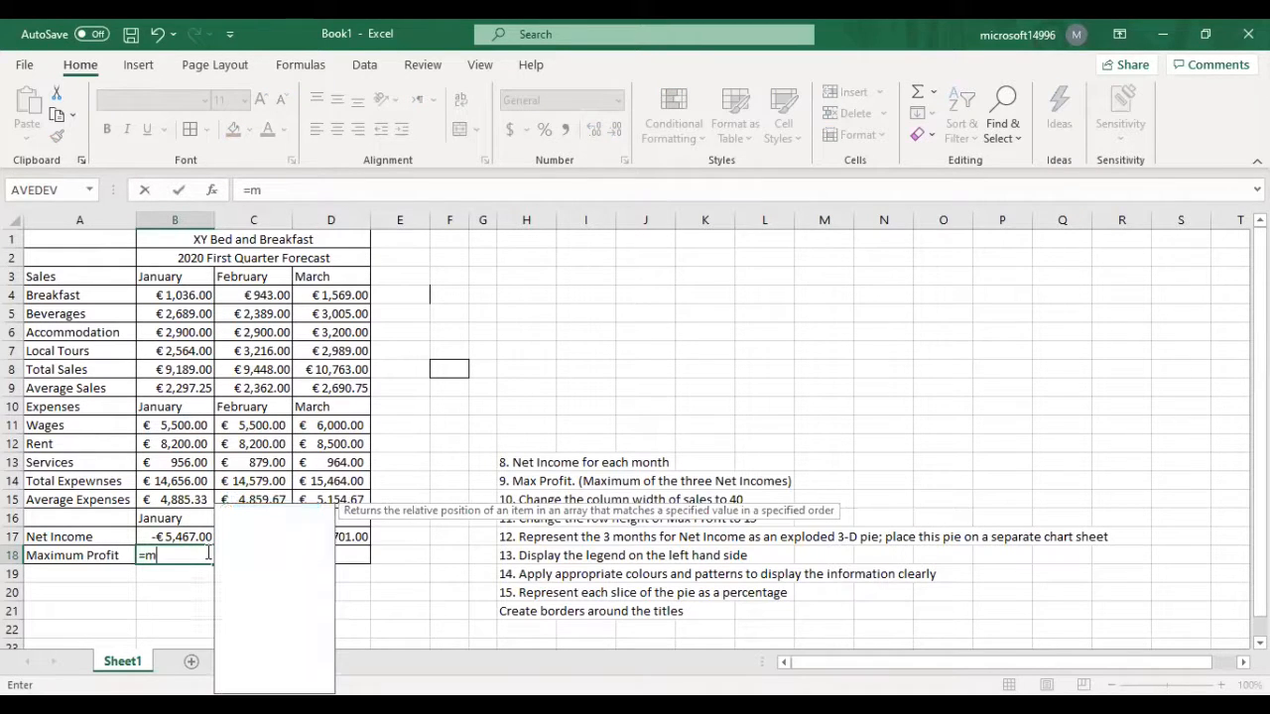
type("ax(")
key("Up")
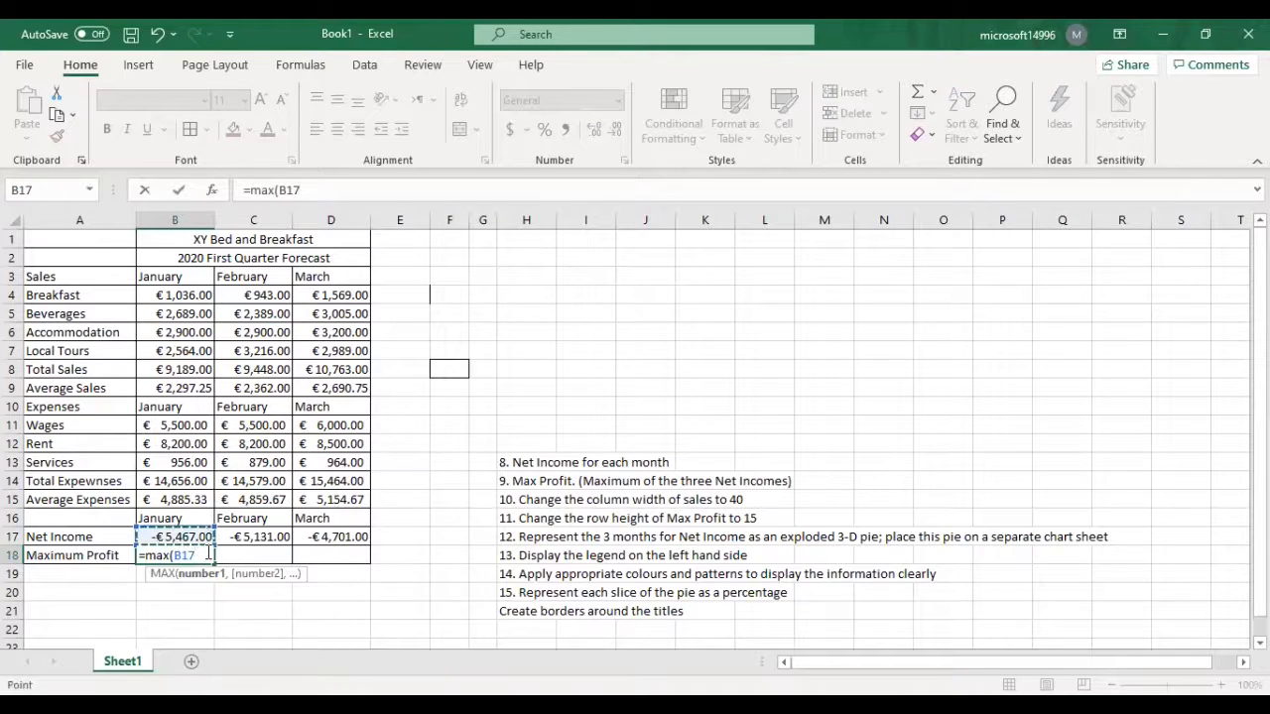
key("ctrl+shift+Right")
key("Return")
left_click(169, 557)
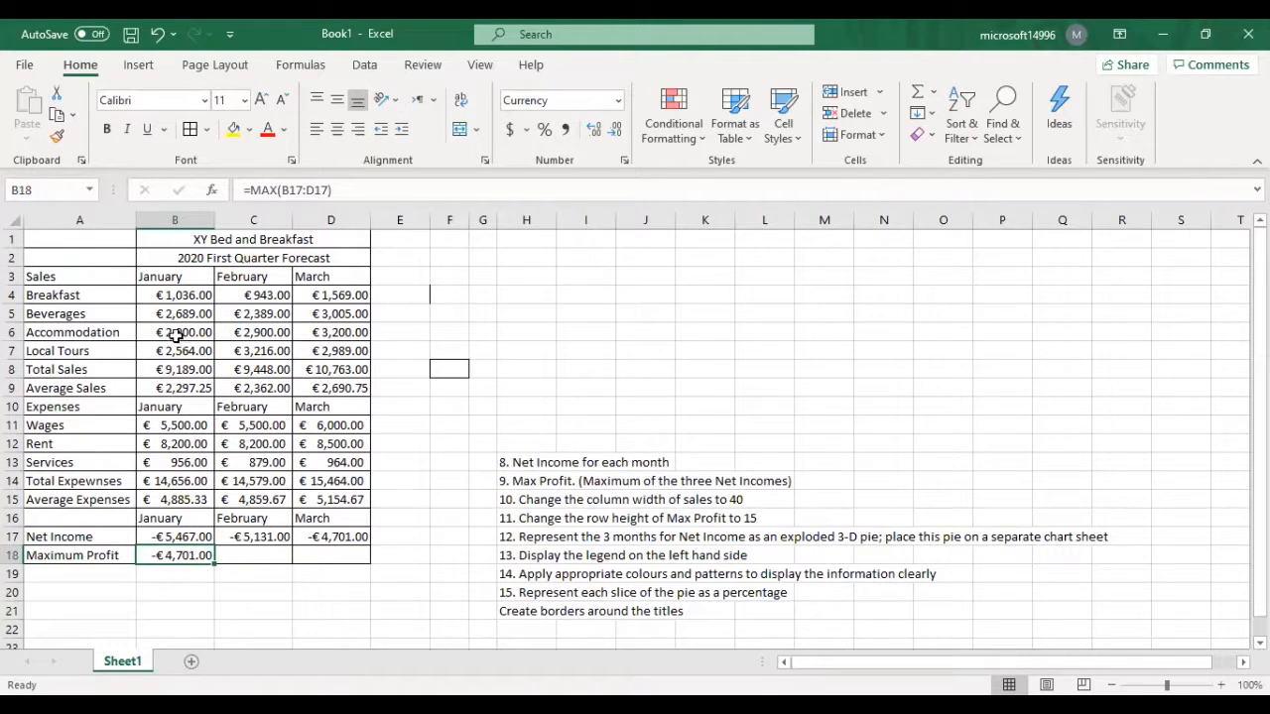
Step: Change the Breakfast sales in B4:D4 to 4036 for January, 4500 for February and 3900 for March
left_click(14, 369)
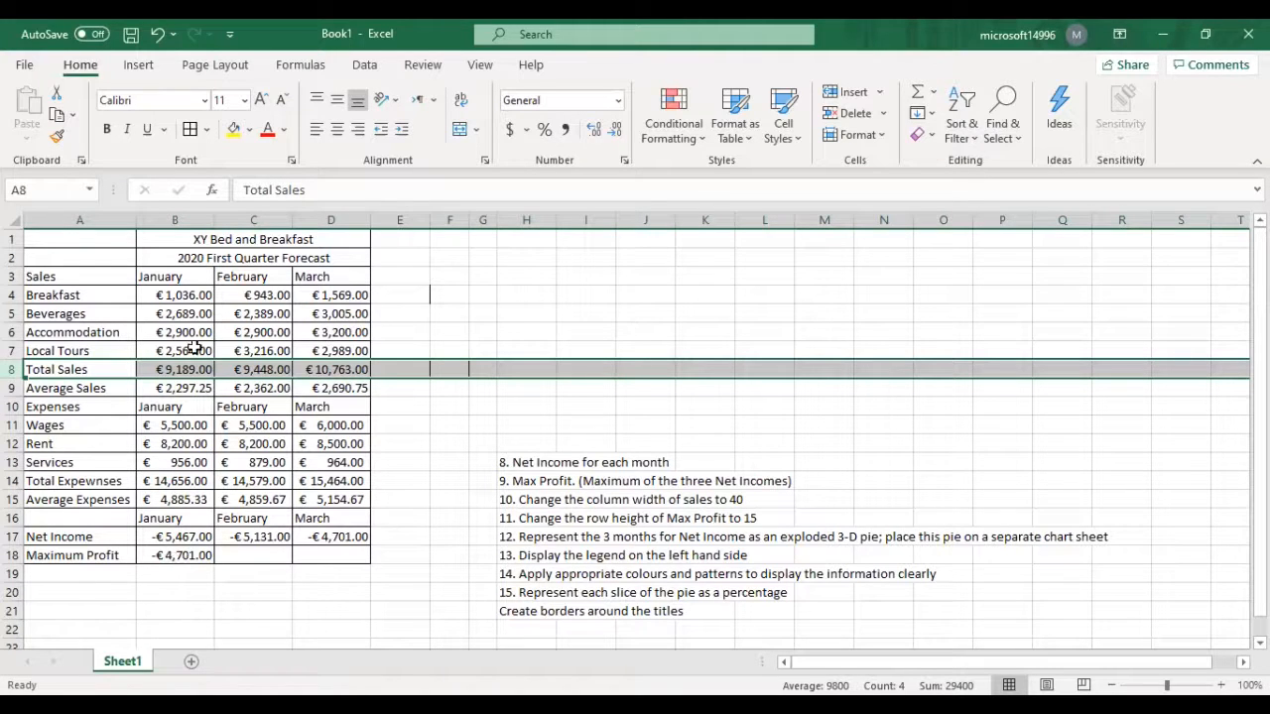
left_click(176, 298)
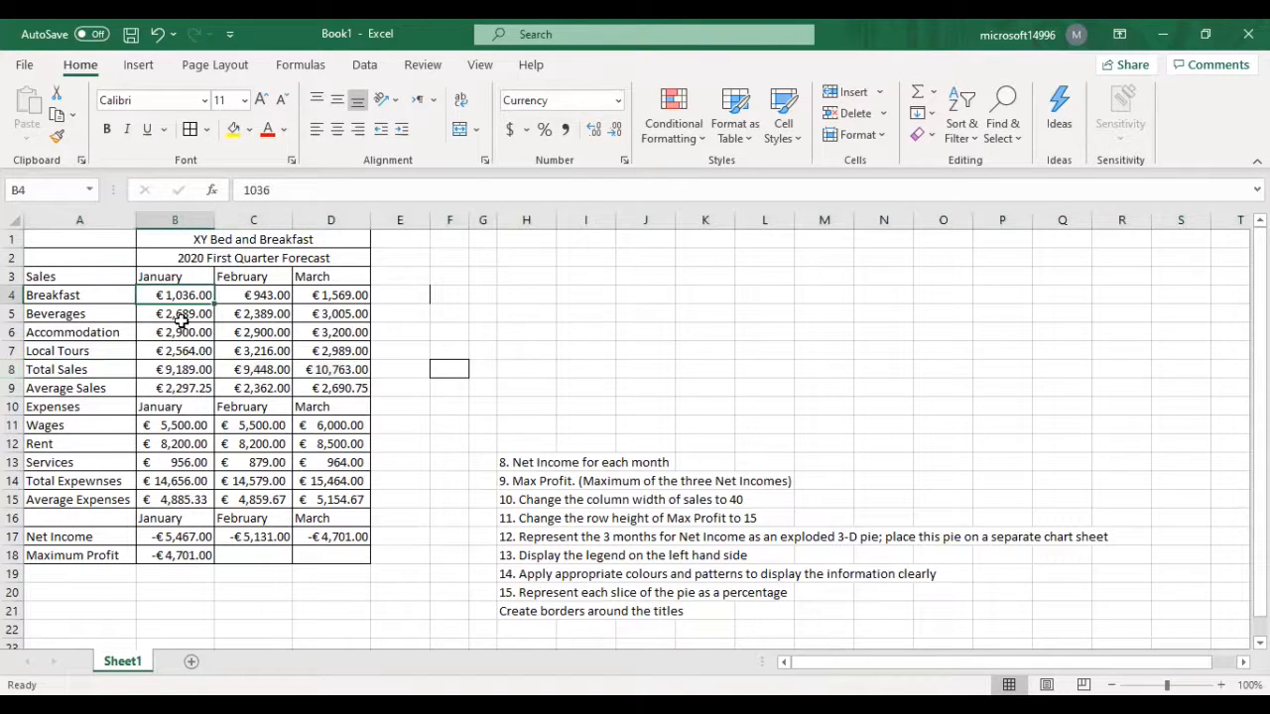
type("4036")
key("Tab")
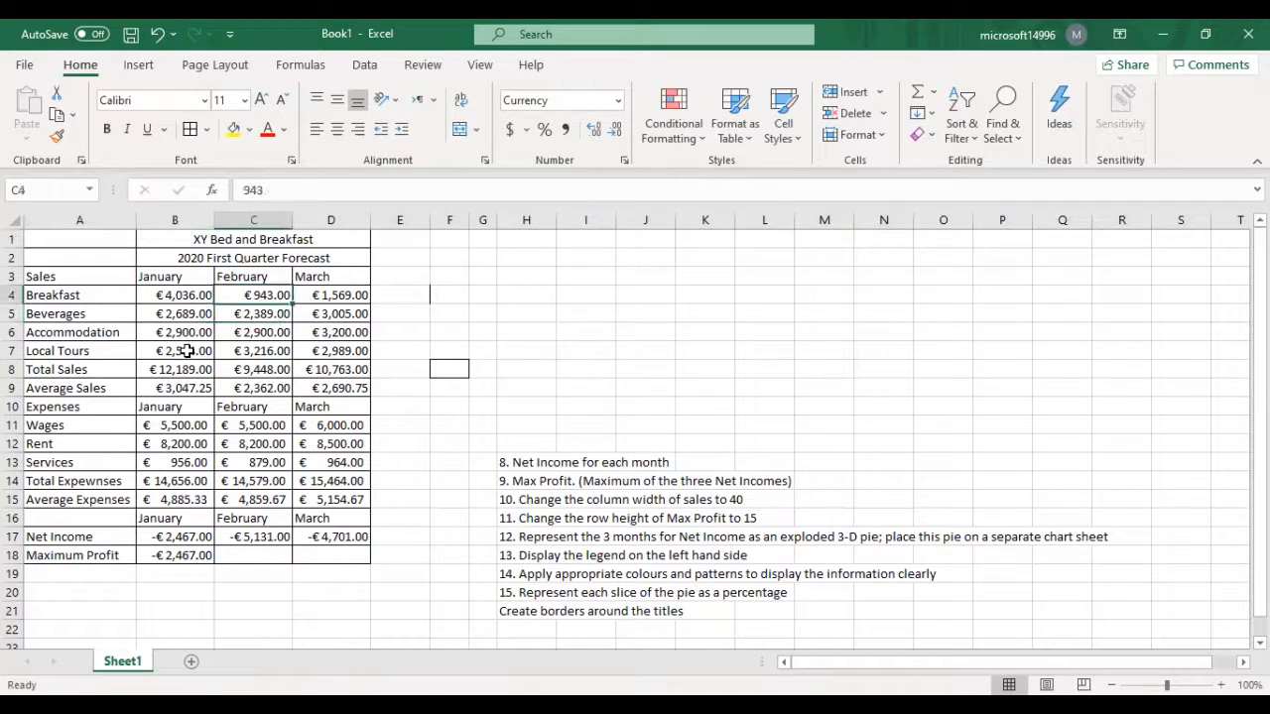
type("45")
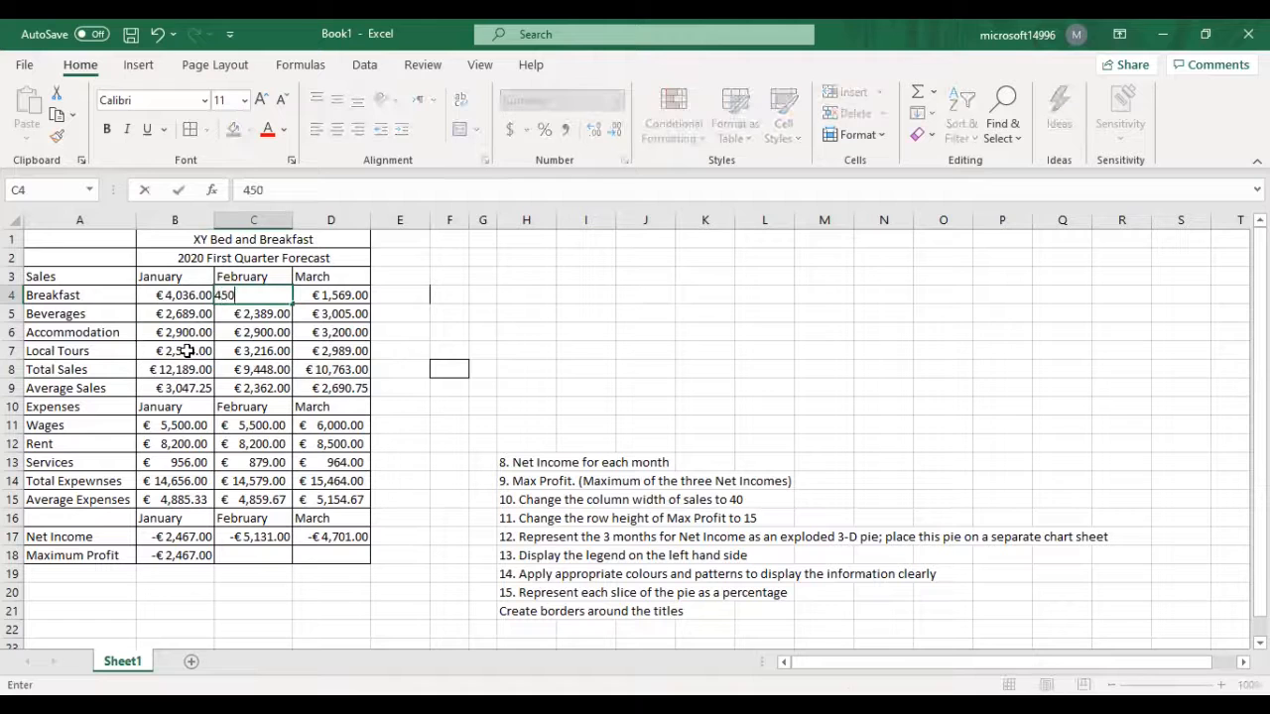
key("Tab")
type("3900")
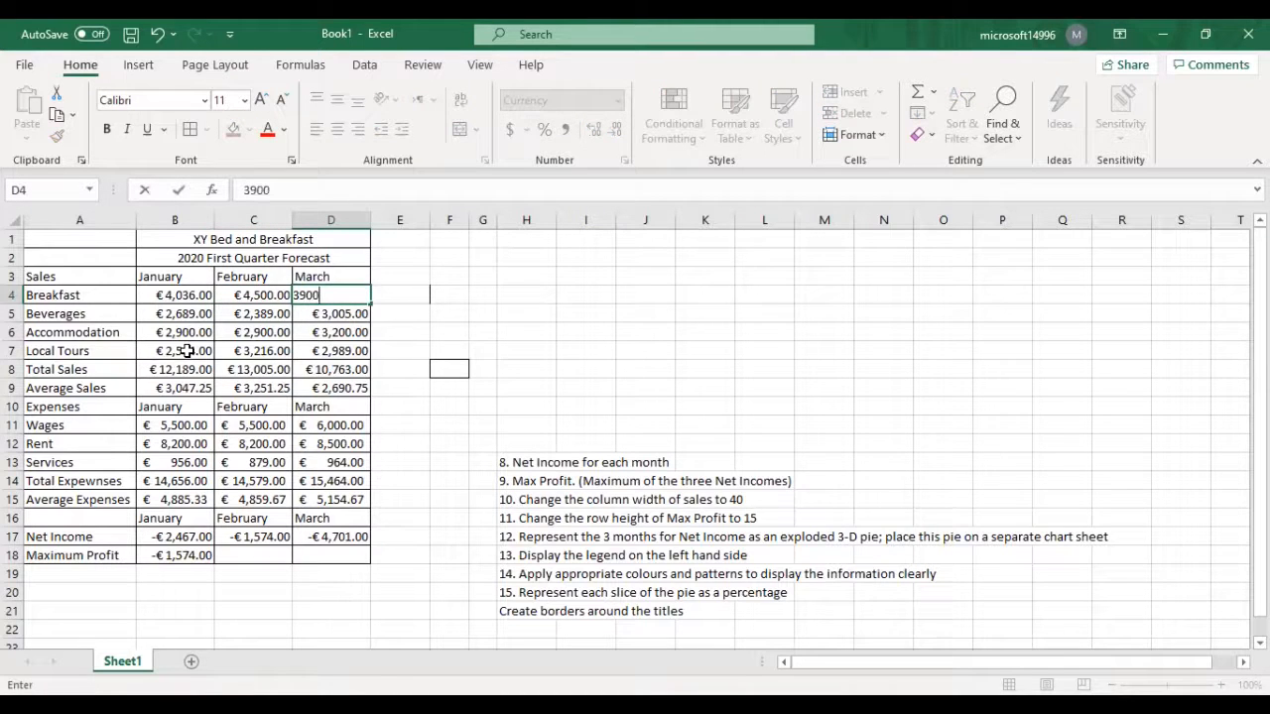
key("Return")
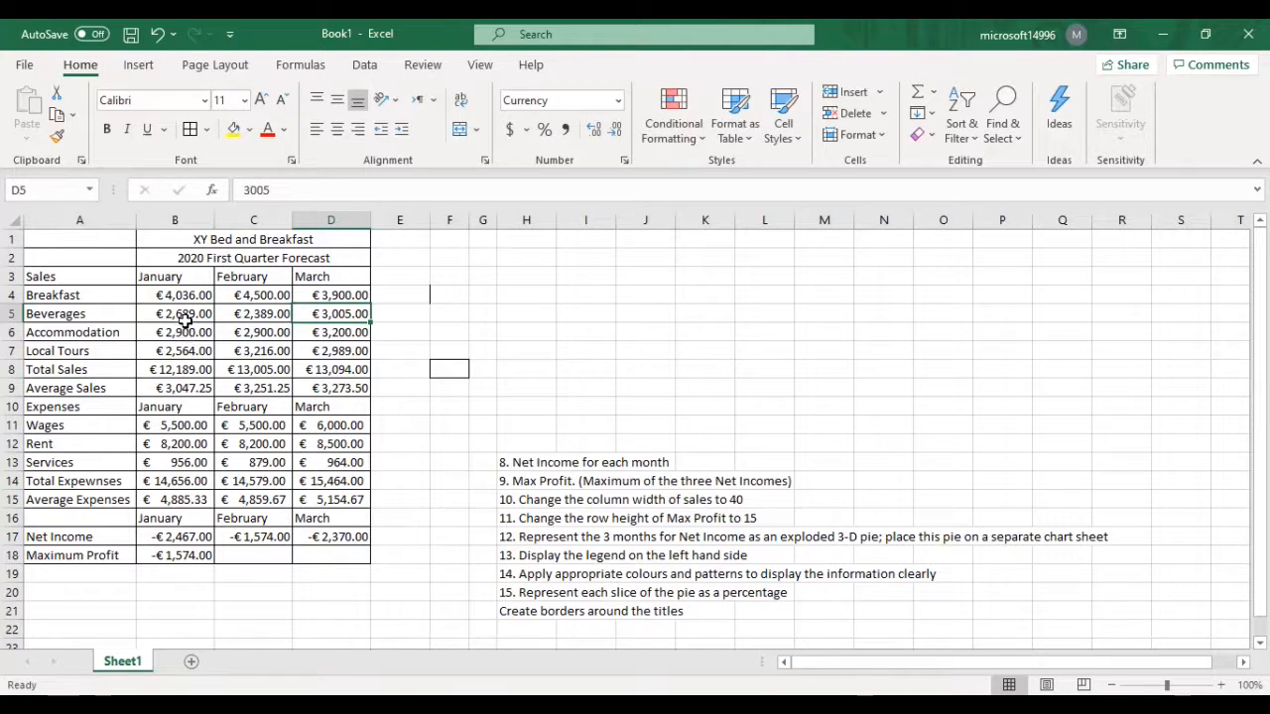
Step: Change the Local Tours sales in B7:D7 to 3000 for January, 3100 for February and 3200 for March
left_click(186, 354)
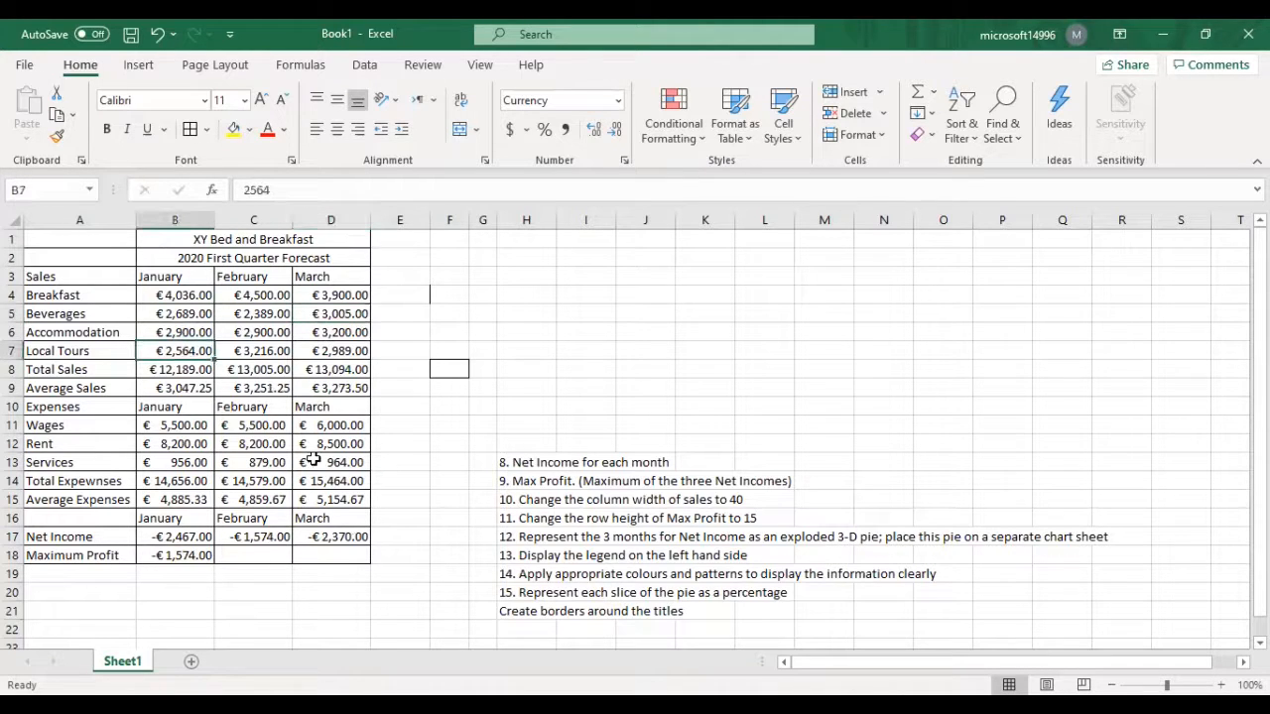
type("4")
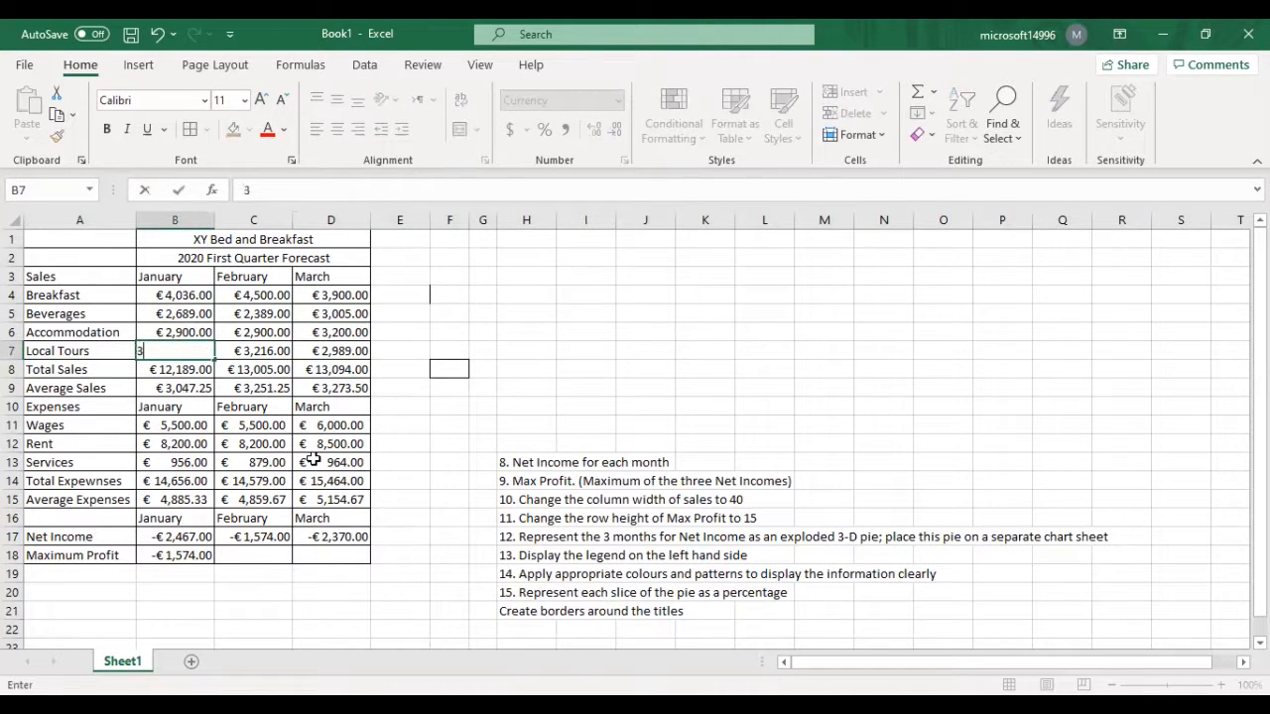
type("000")
key("Tab")
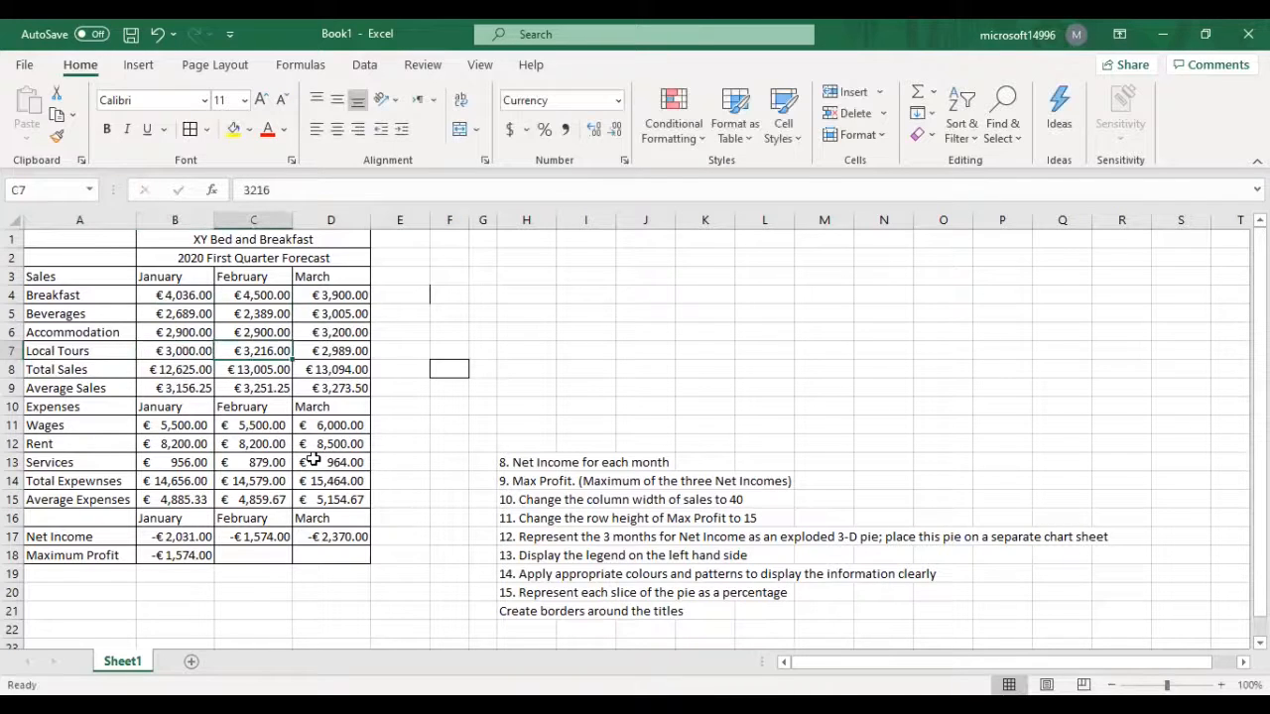
type("3100")
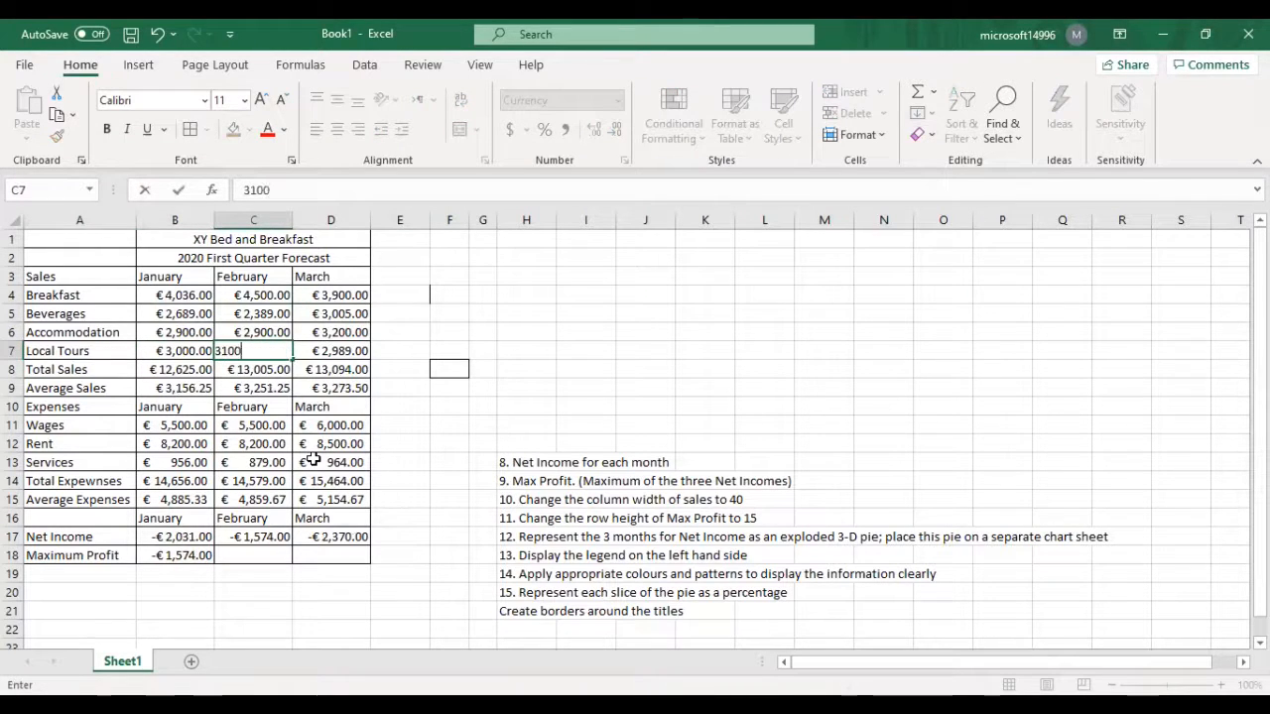
key("Tab")
type("3,2")
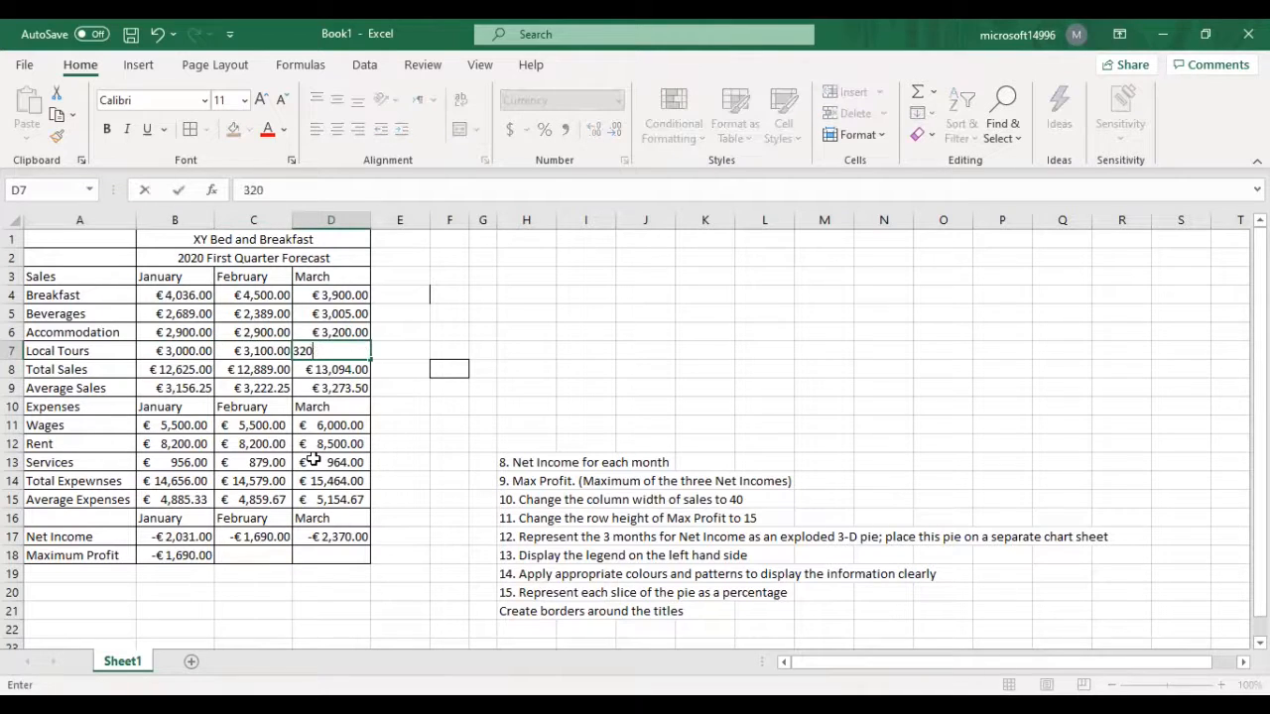
type("00")
key("Return")
Step: Change the Accommodation sales in B6:D6 to 5000 for January, 5000 for February and 5100 for March
key("Up")
key("Up")
key("Up")
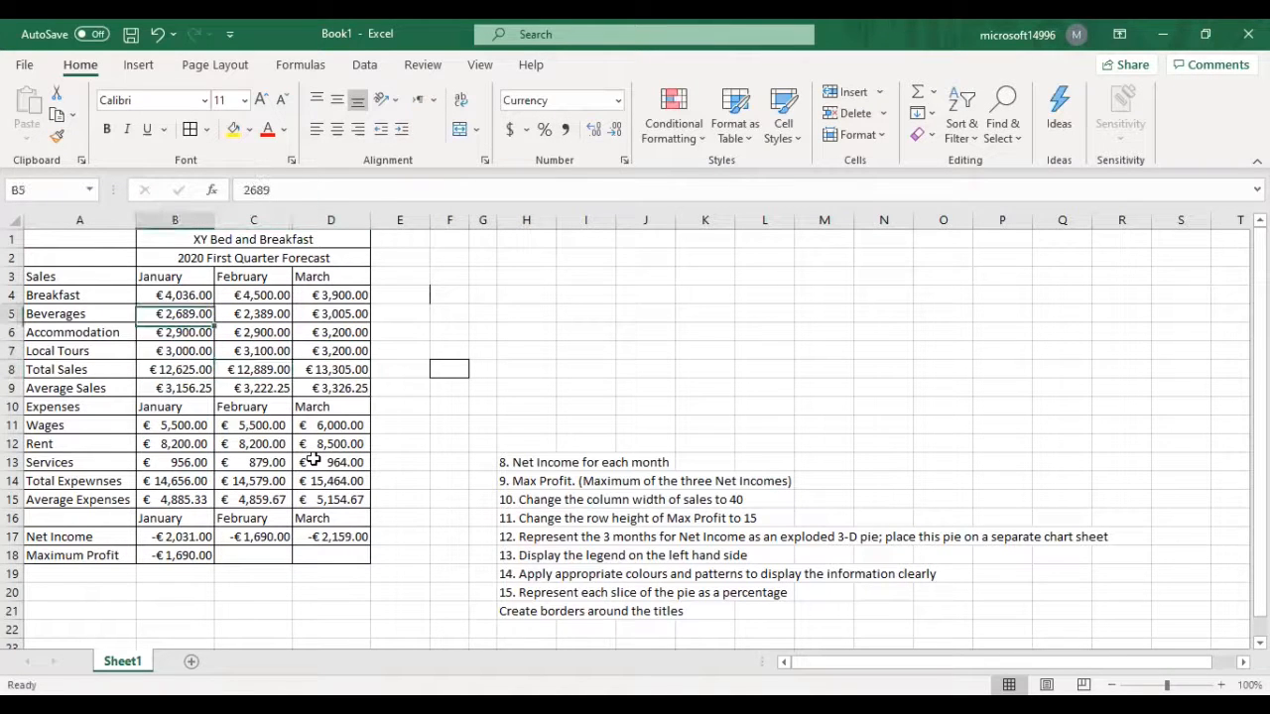
key("Down")
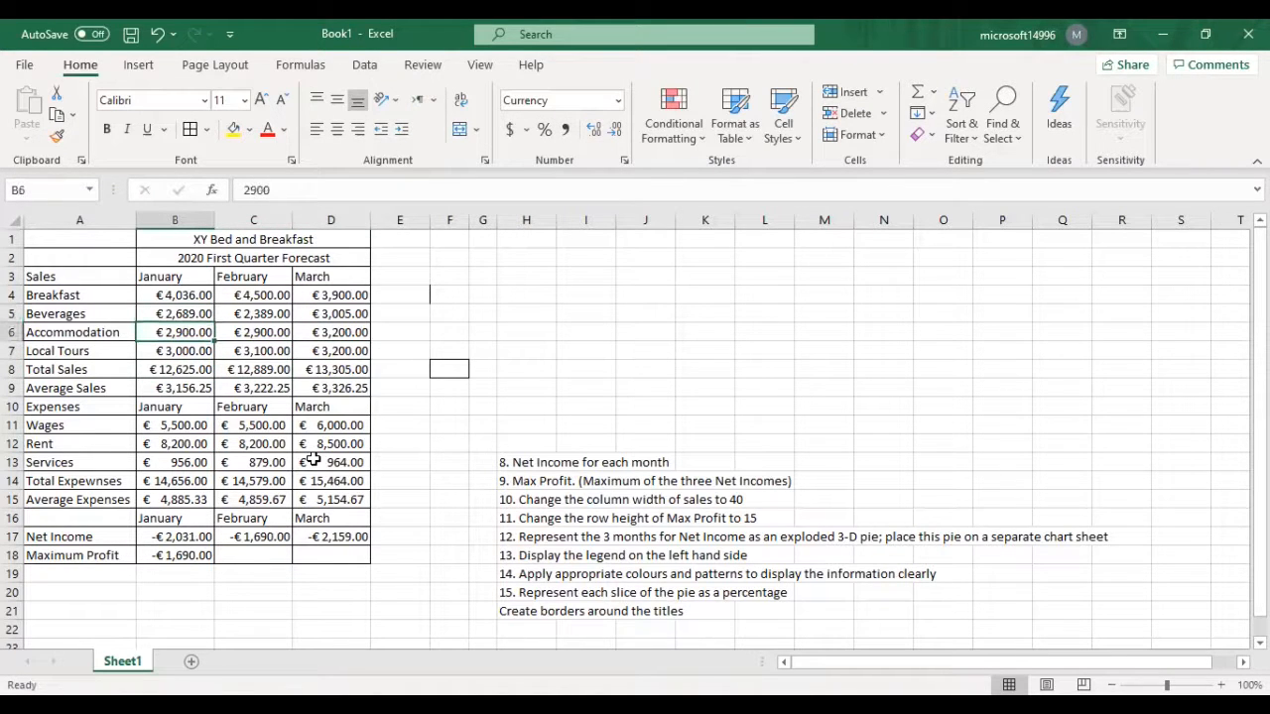
type("40")
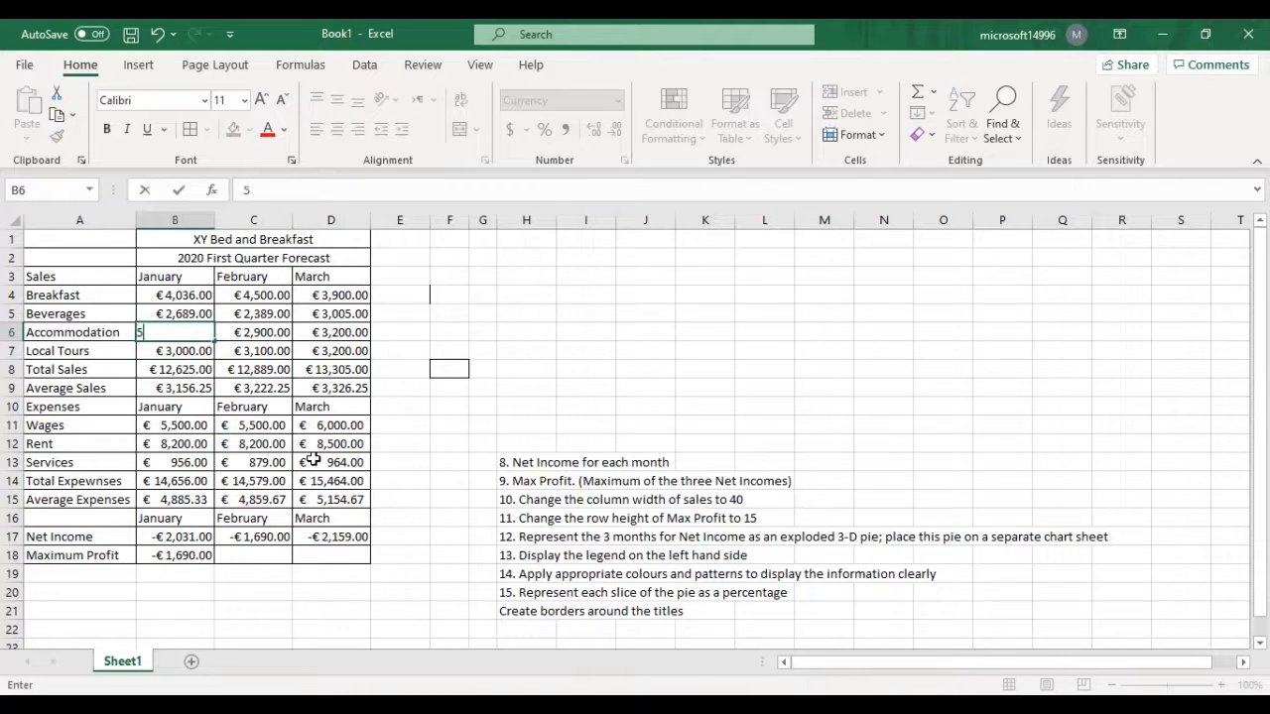
key("Tab")
type("5")
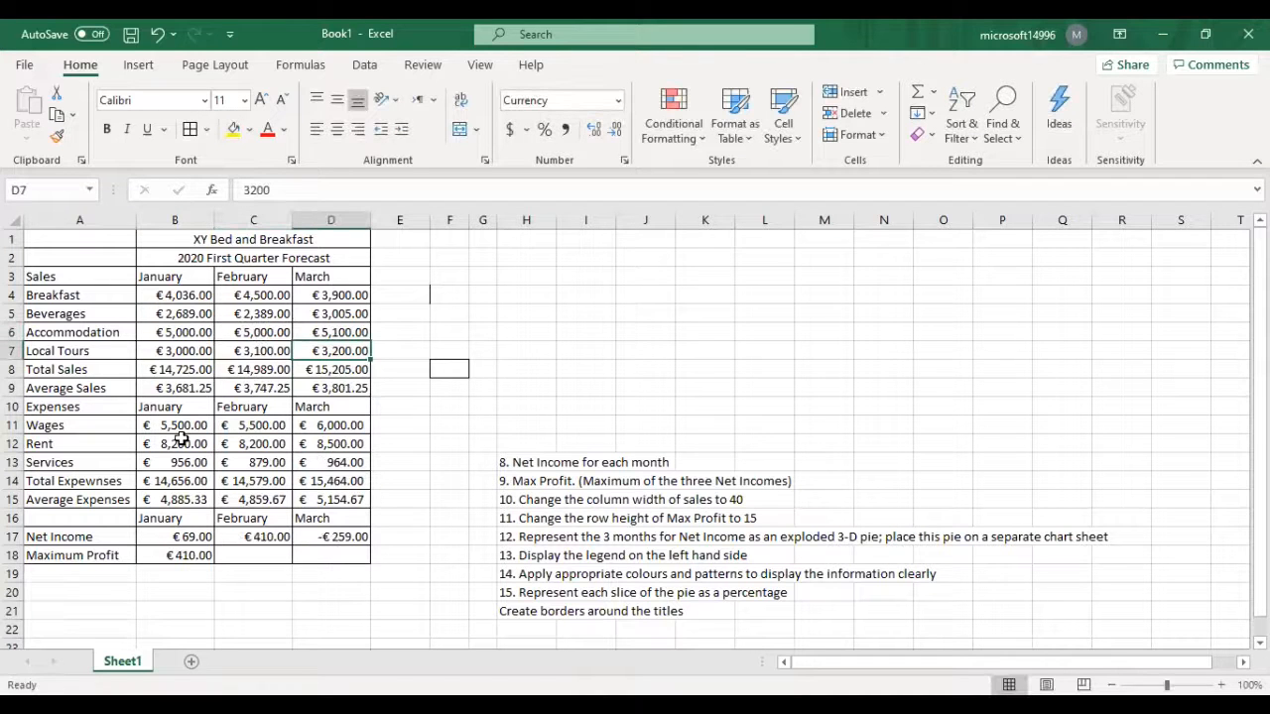
left_click(180, 442)
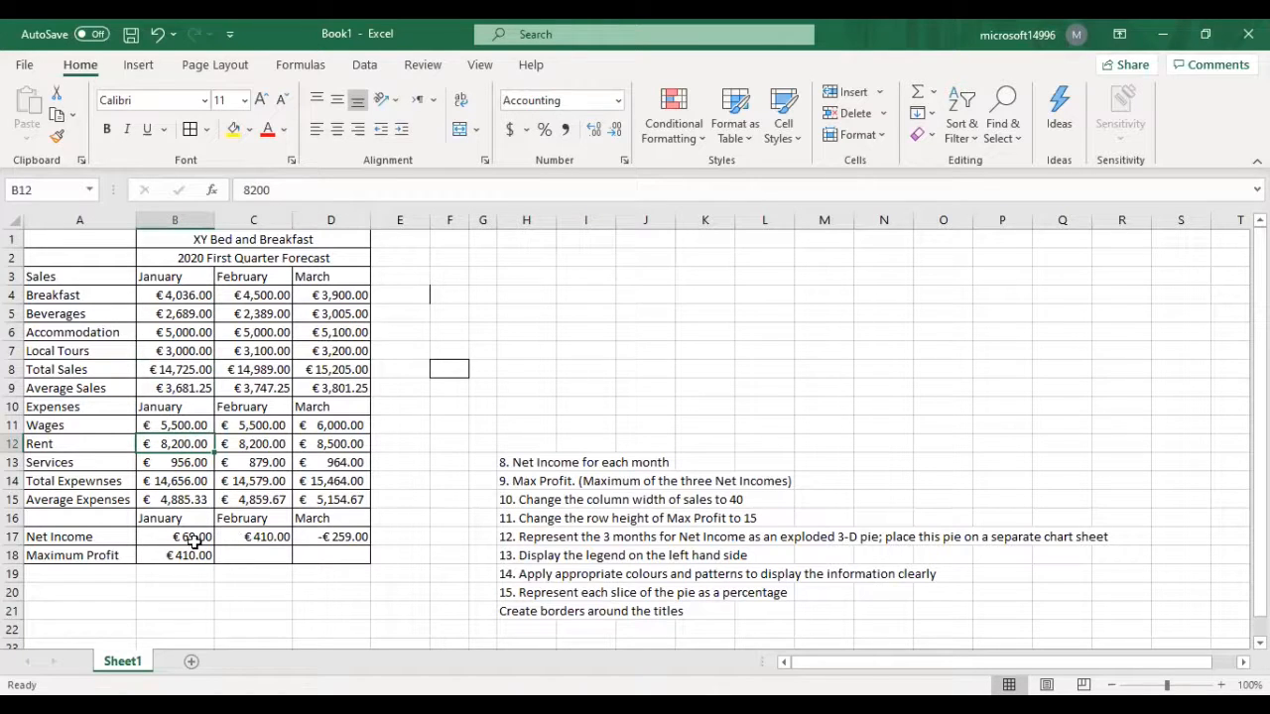
left_click(331, 538)
left_click(256, 541)
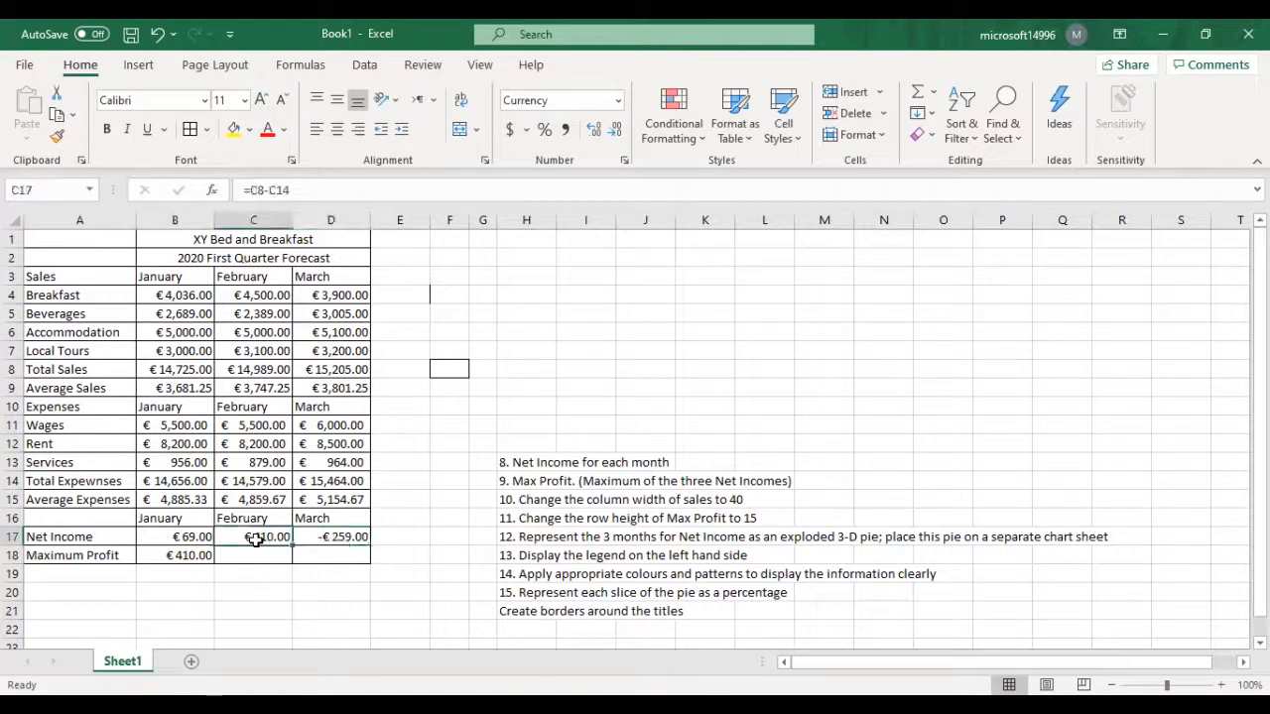
left_click(206, 537)
left_click(239, 536)
Step: Delete the notes for completed tasks 8 and 9 from H13:H14
left_click(514, 464)
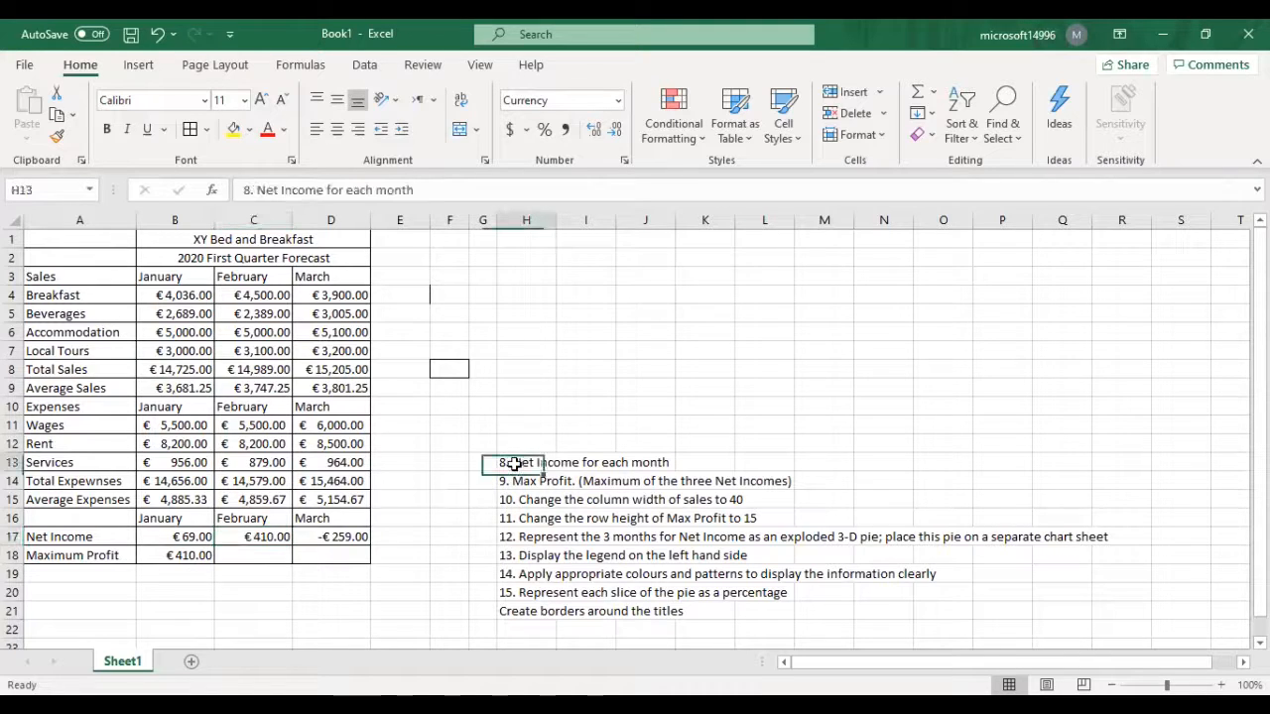
key("Delete")
key("Down")
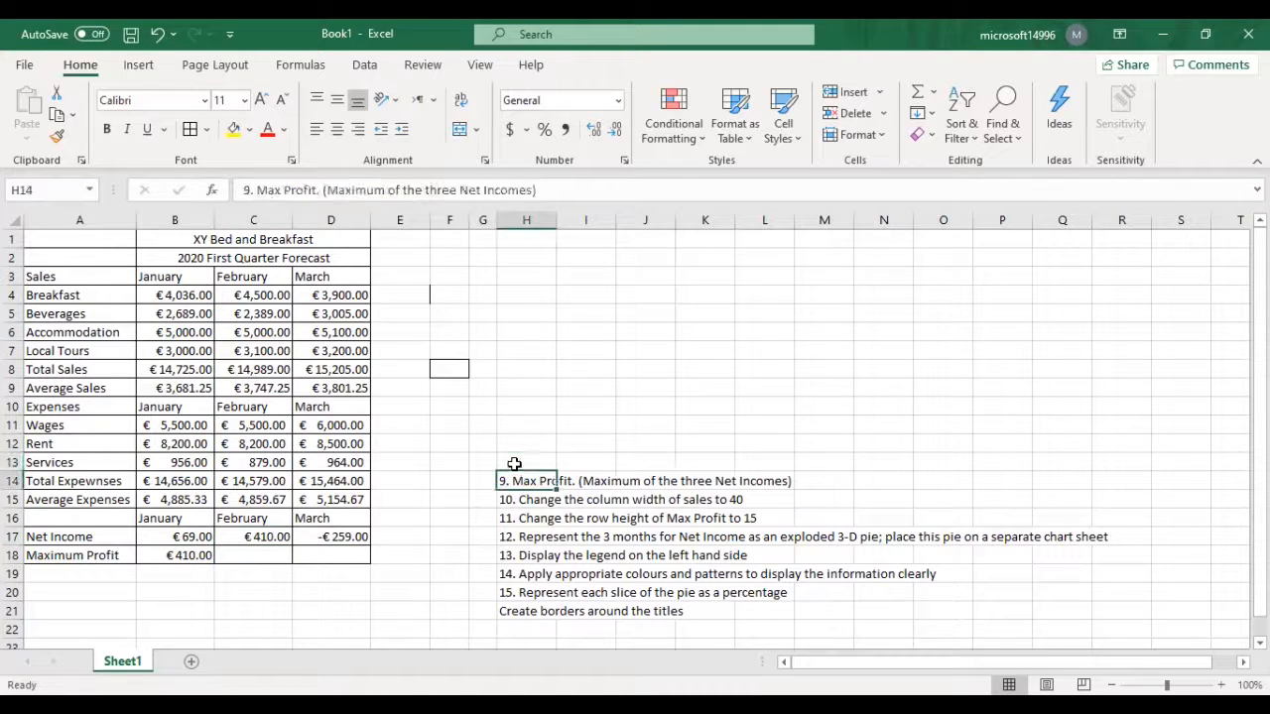
key("Delete")
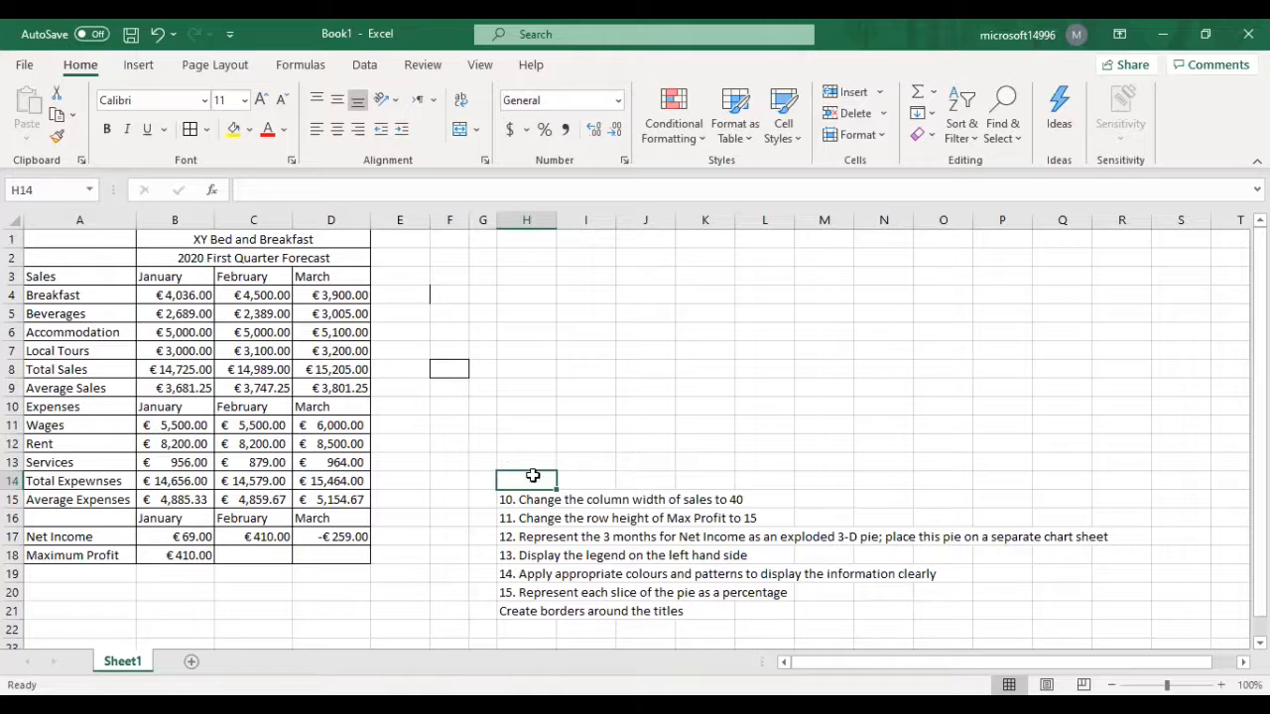
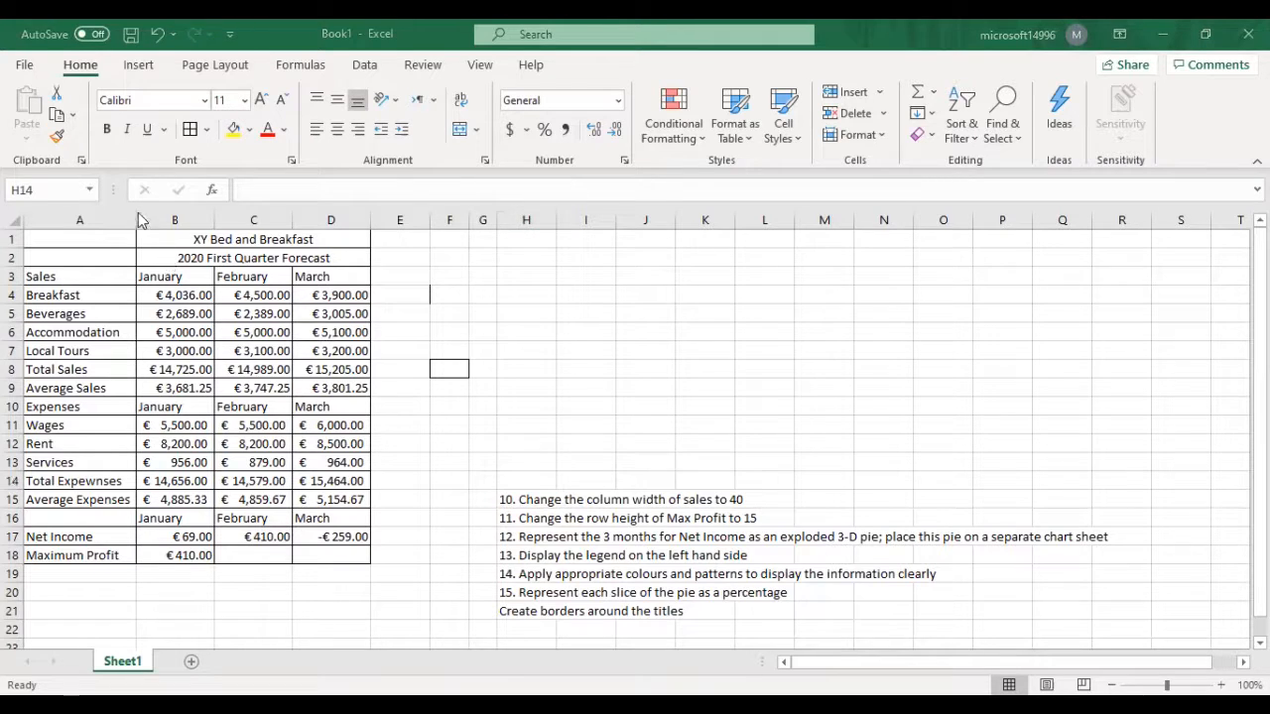
Step: Set the width of column A to 40 and delete the note for completed task 10 from H15
left_click(115, 214)
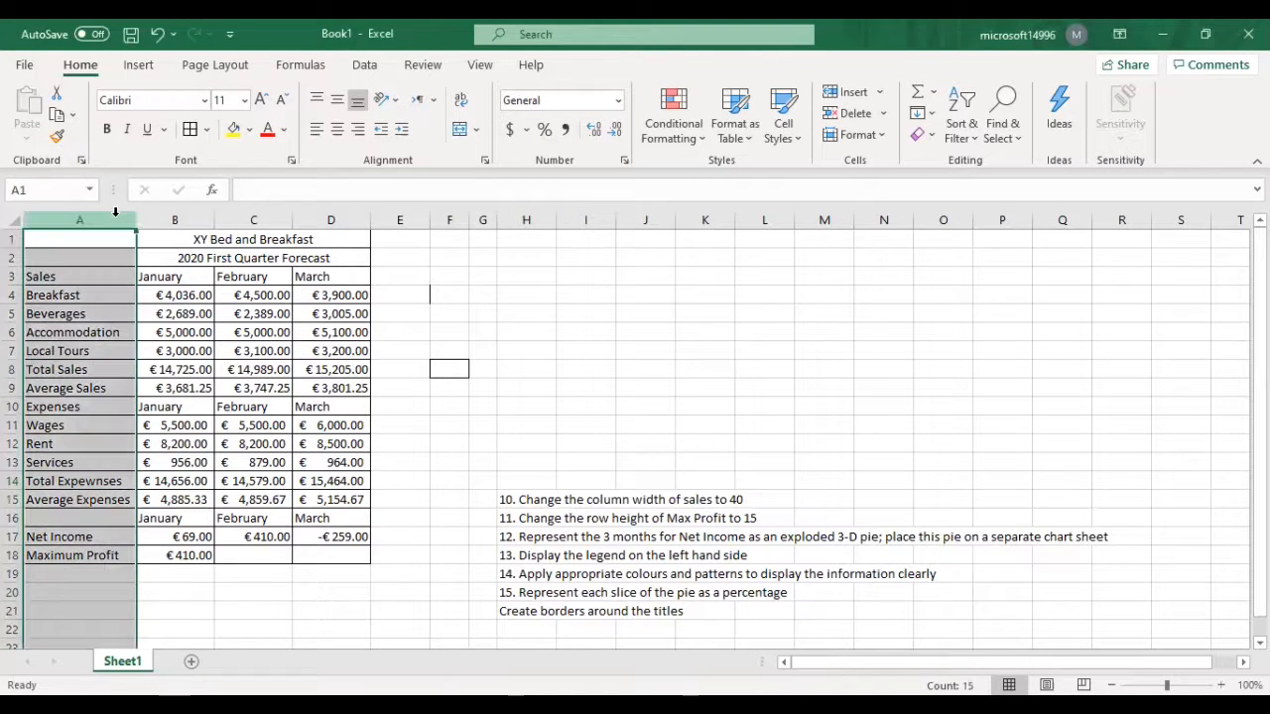
right_click(115, 226)
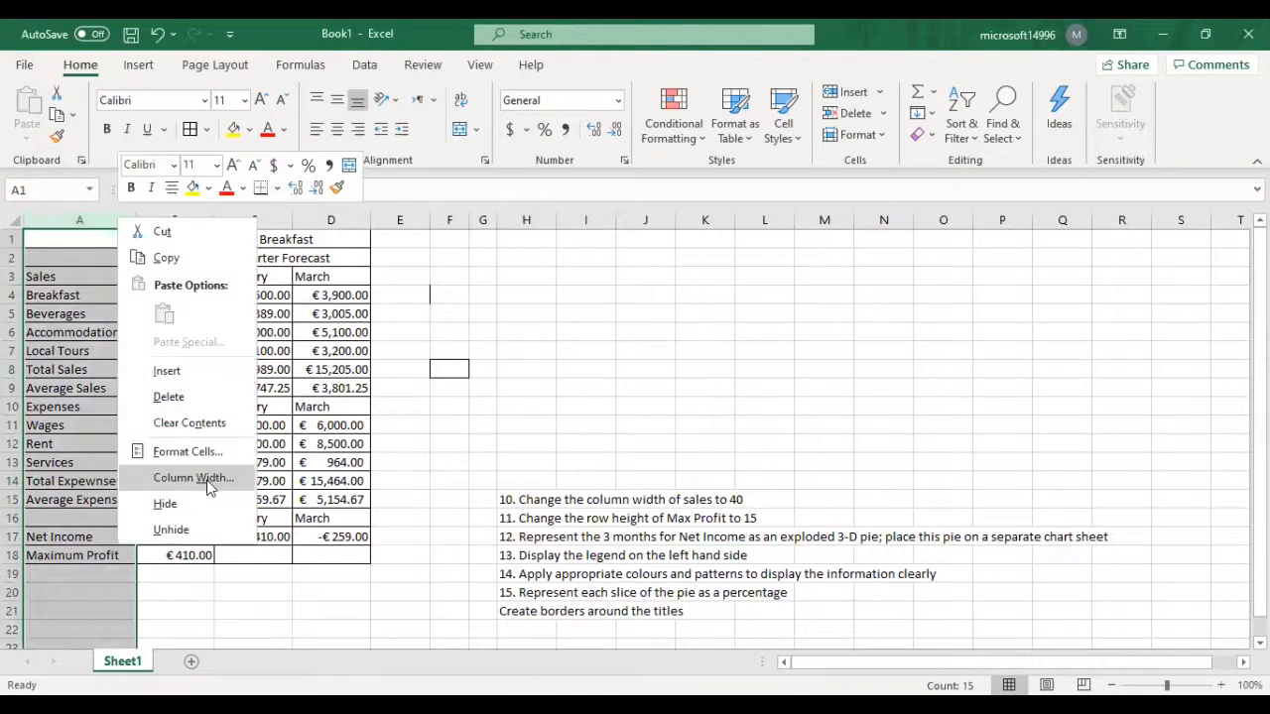
left_click(199, 477)
type("40")
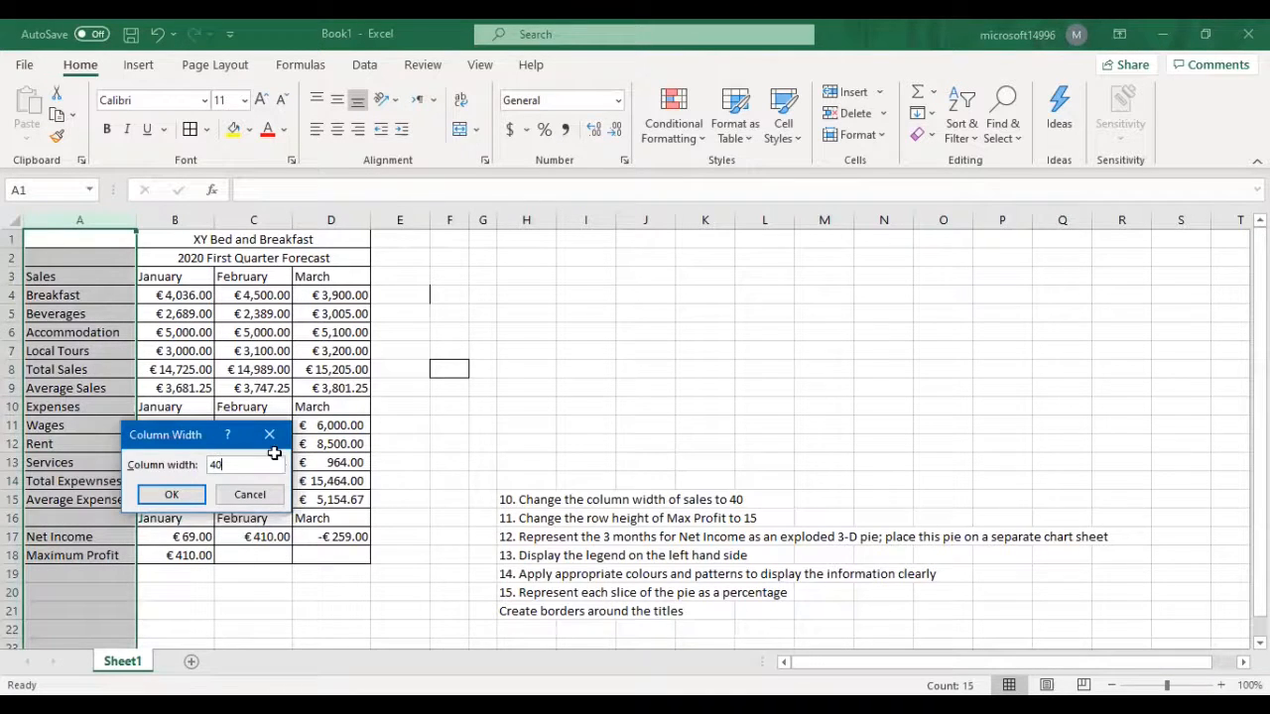
key("Return")
left_click(228, 393)
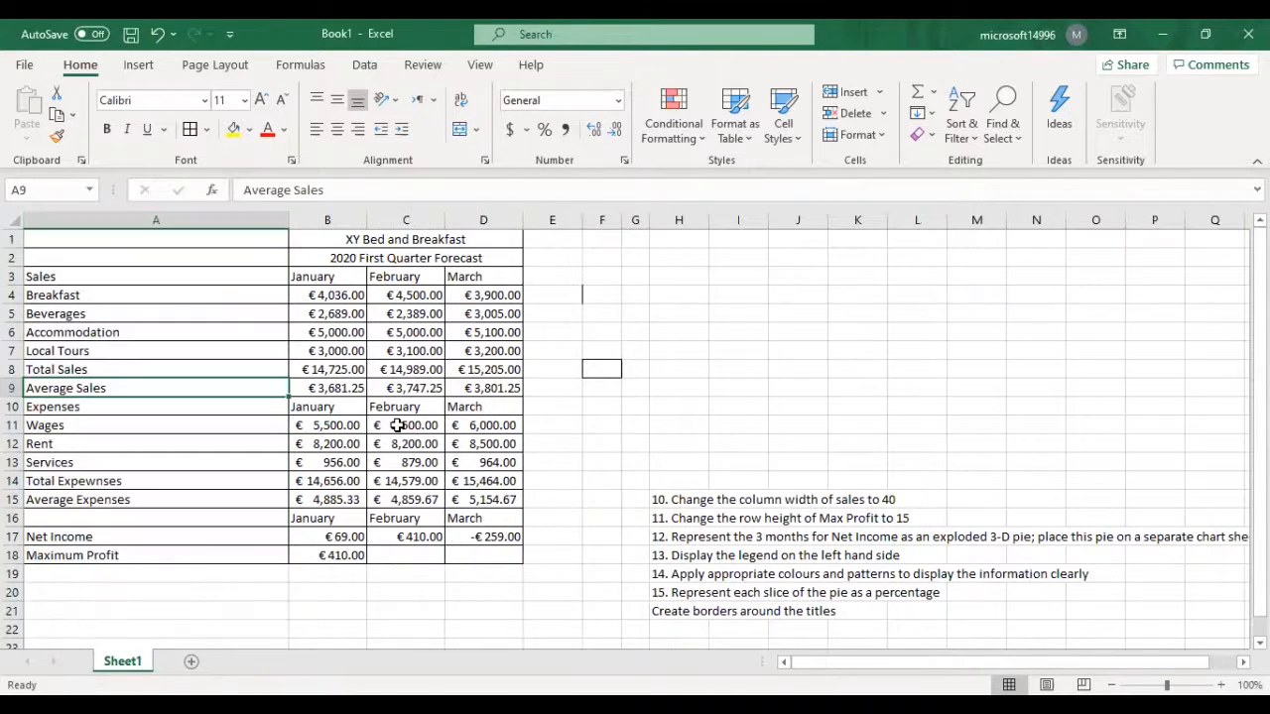
left_click(662, 500)
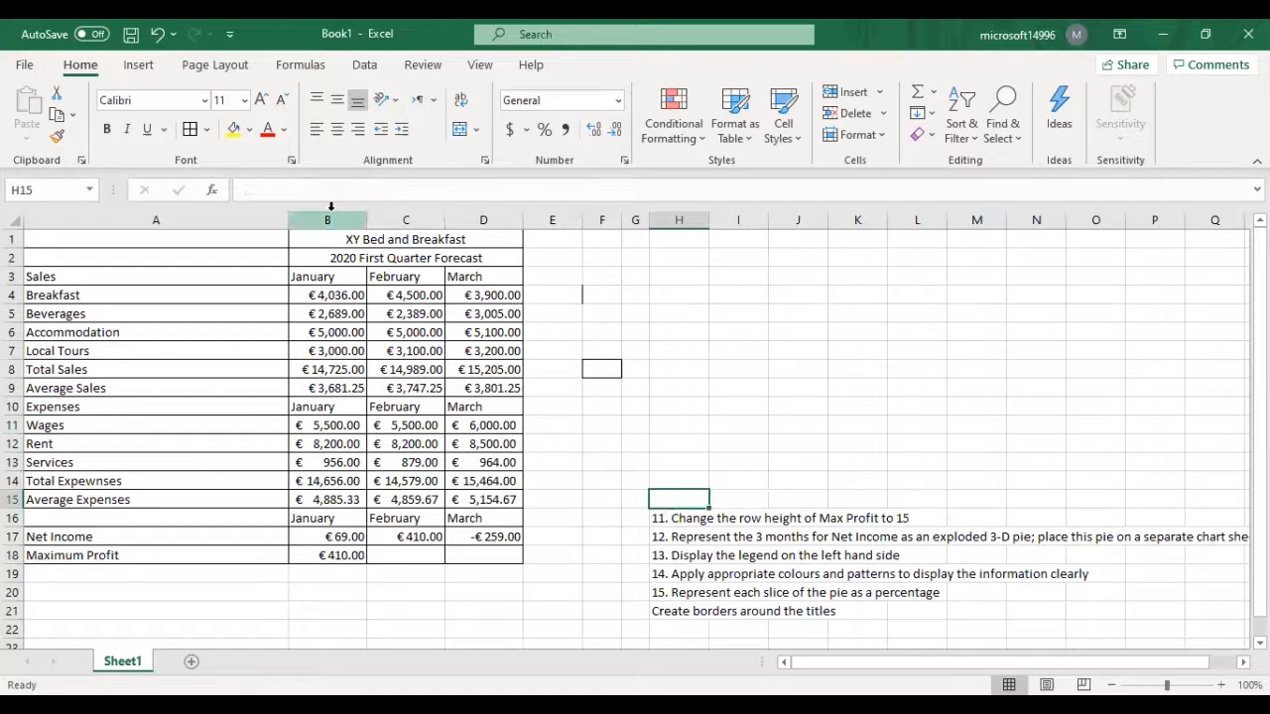
Step: Narrow column A and delete the task 11 note about the Max Profit row height from H16
mouse_move(289, 219)
left_mouse_down()
mouse_move(174, 224)
mouse_move(289, 223)
left_mouse_up()
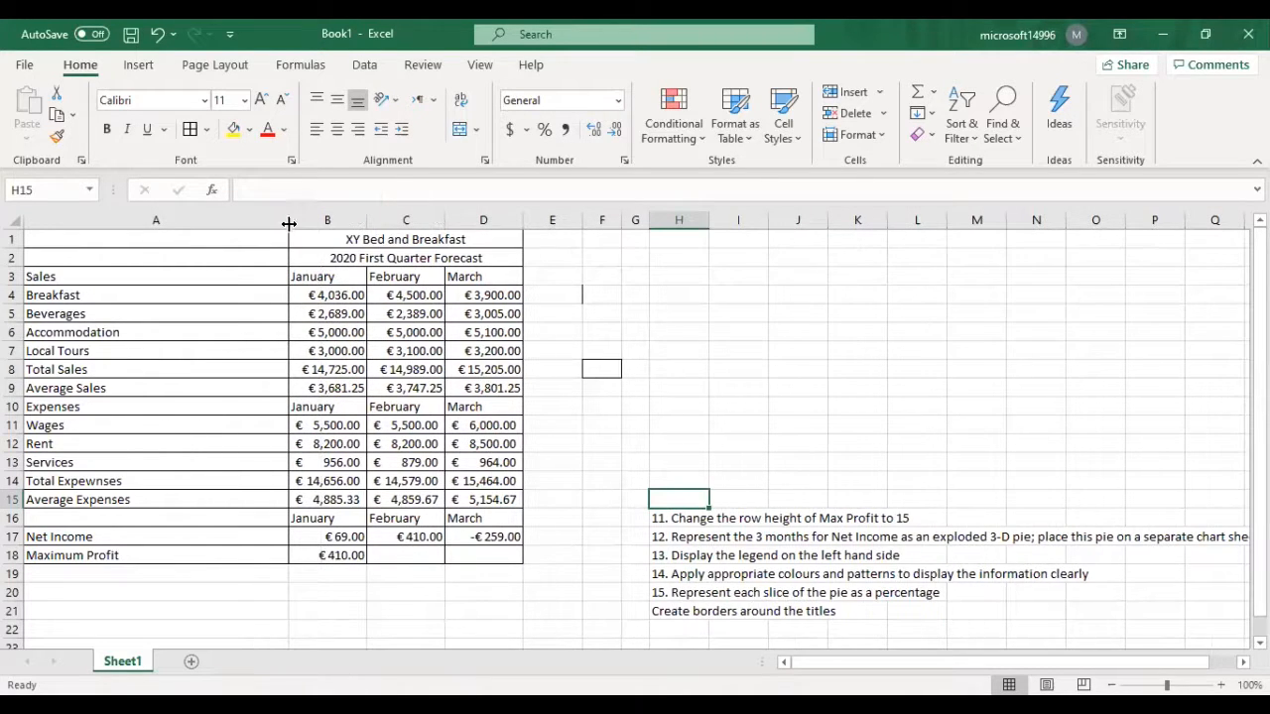
left_click(296, 239)
key("ctrl+z")
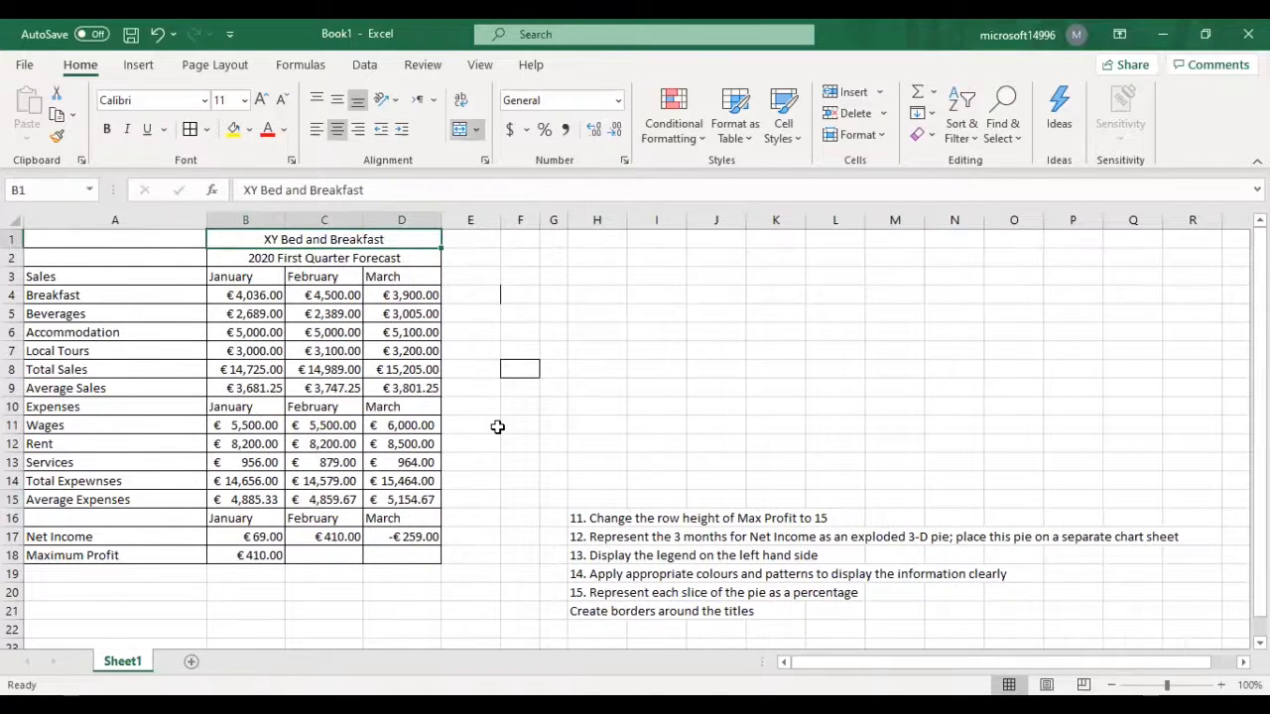
left_click(606, 516)
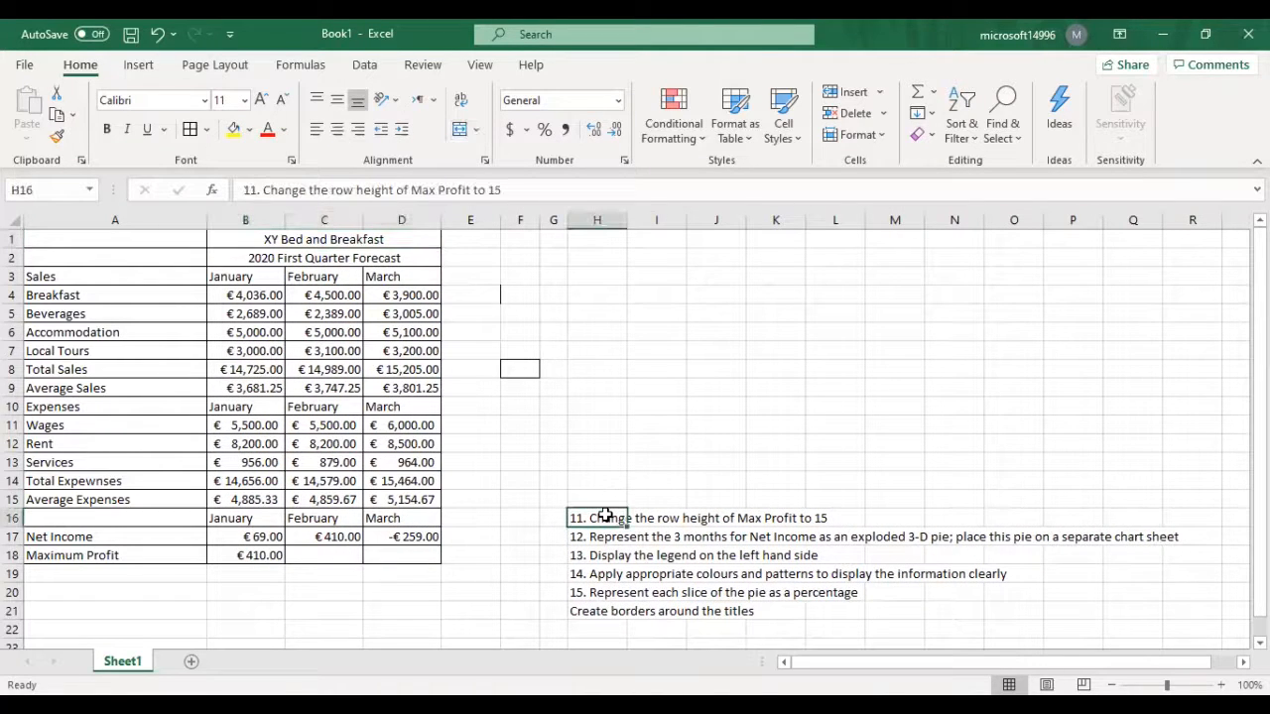
key("Delete")
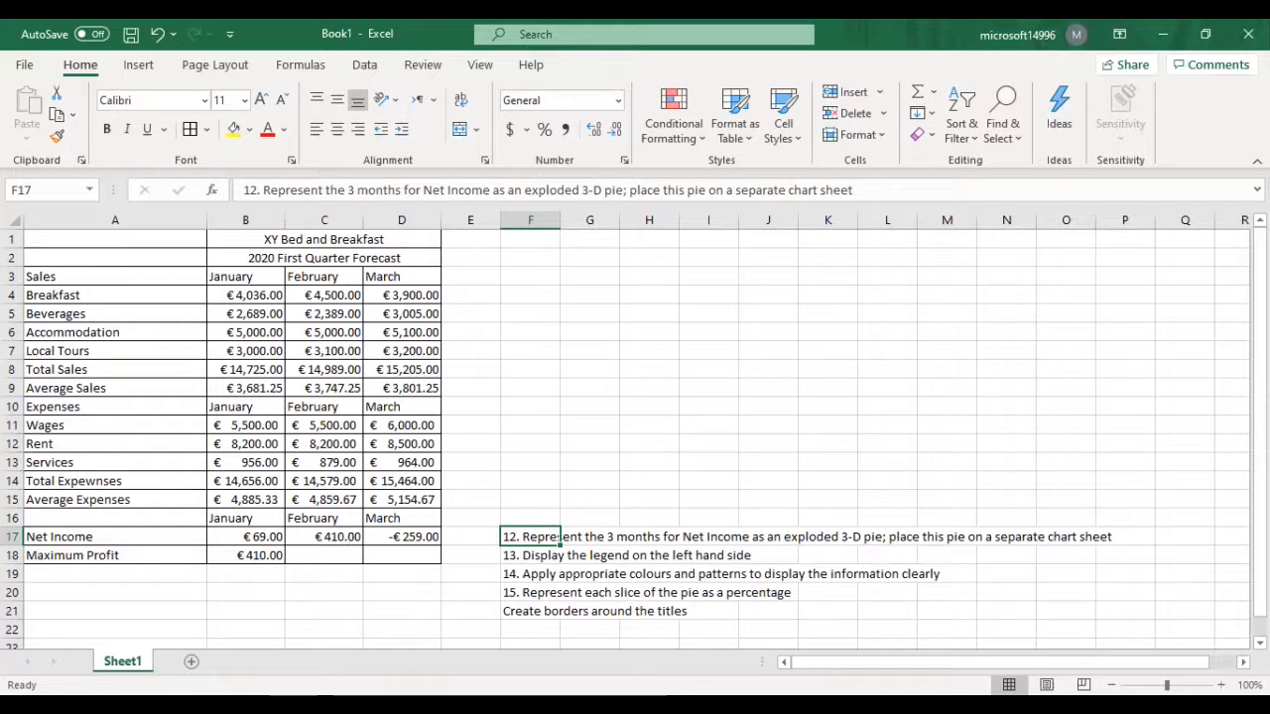
Step: Add a new worksheet after Sheet1 to hold the Net Income pie chart
left_click_drag(859, 652, 799, 659)
left_click(192, 661)
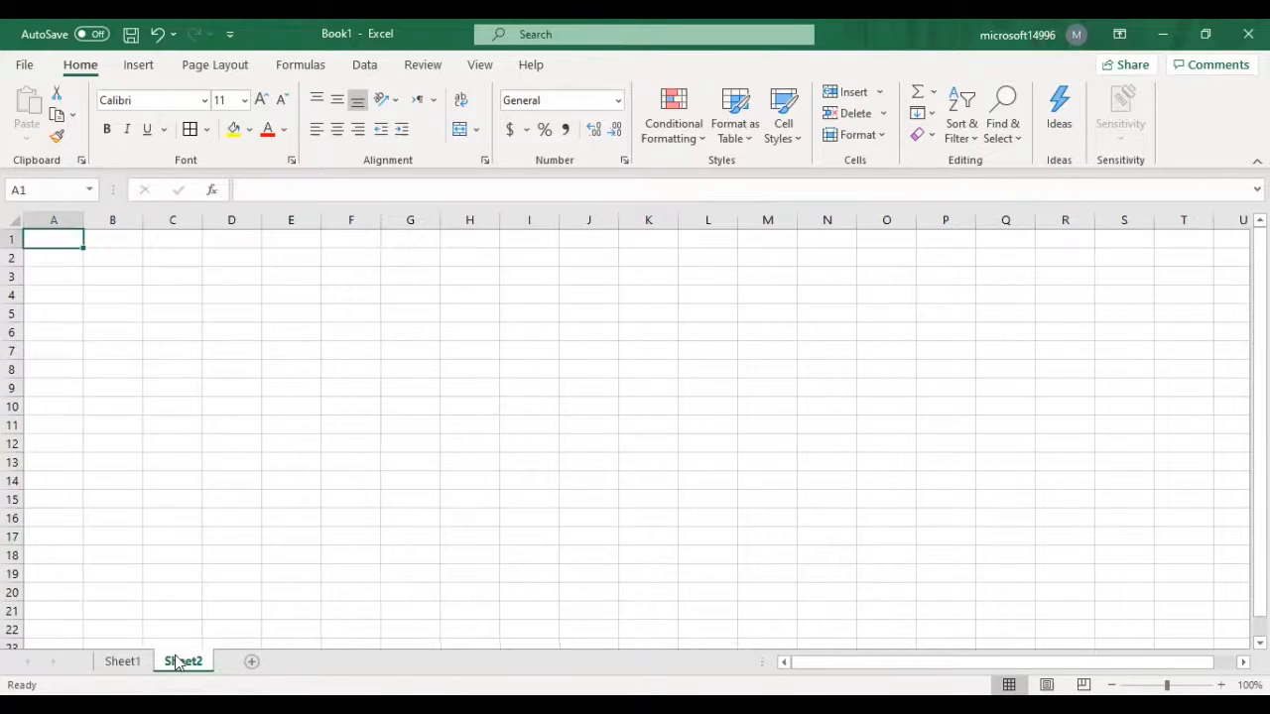
left_click(173, 499)
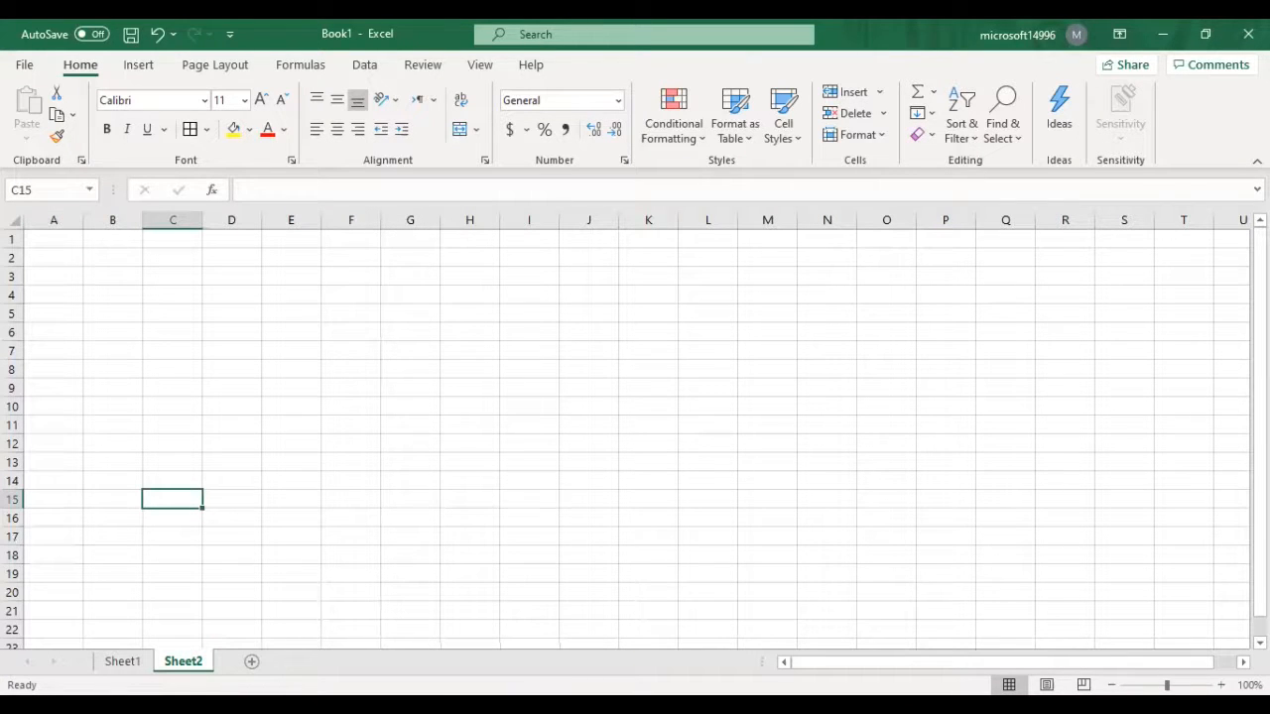
key("ctrl+Page_Up")
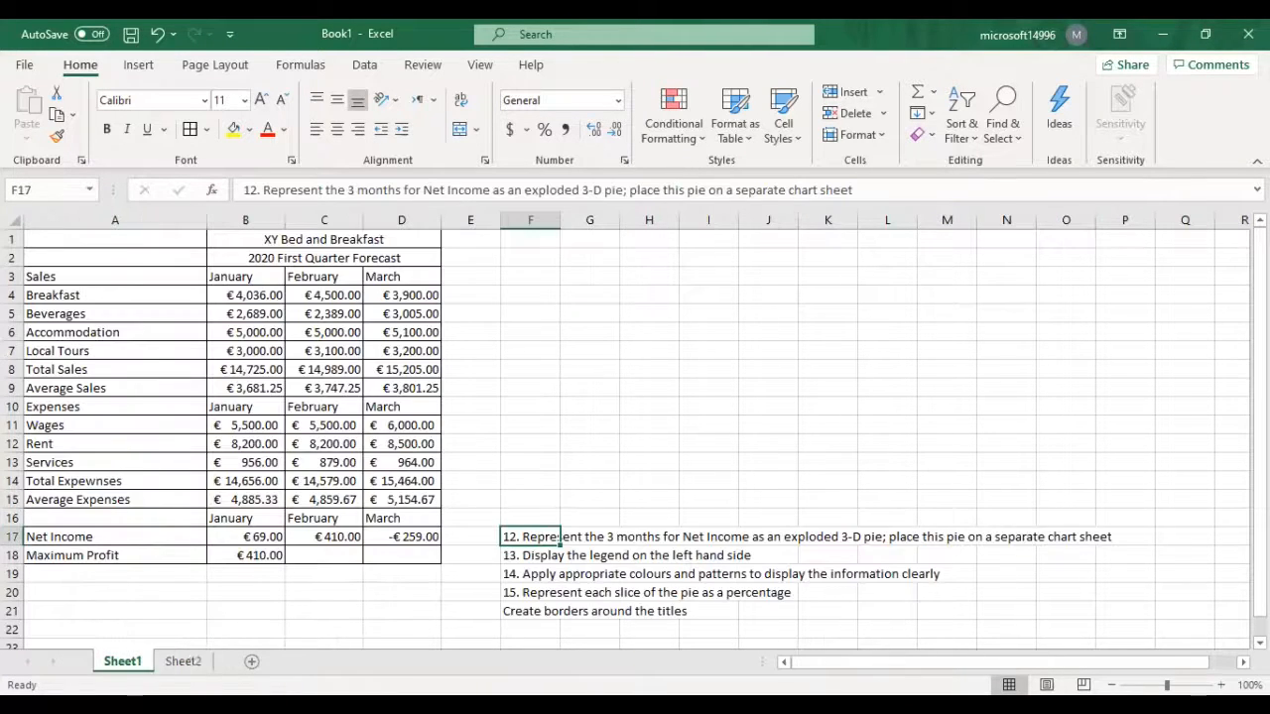
key("ctrl+Page_Down")
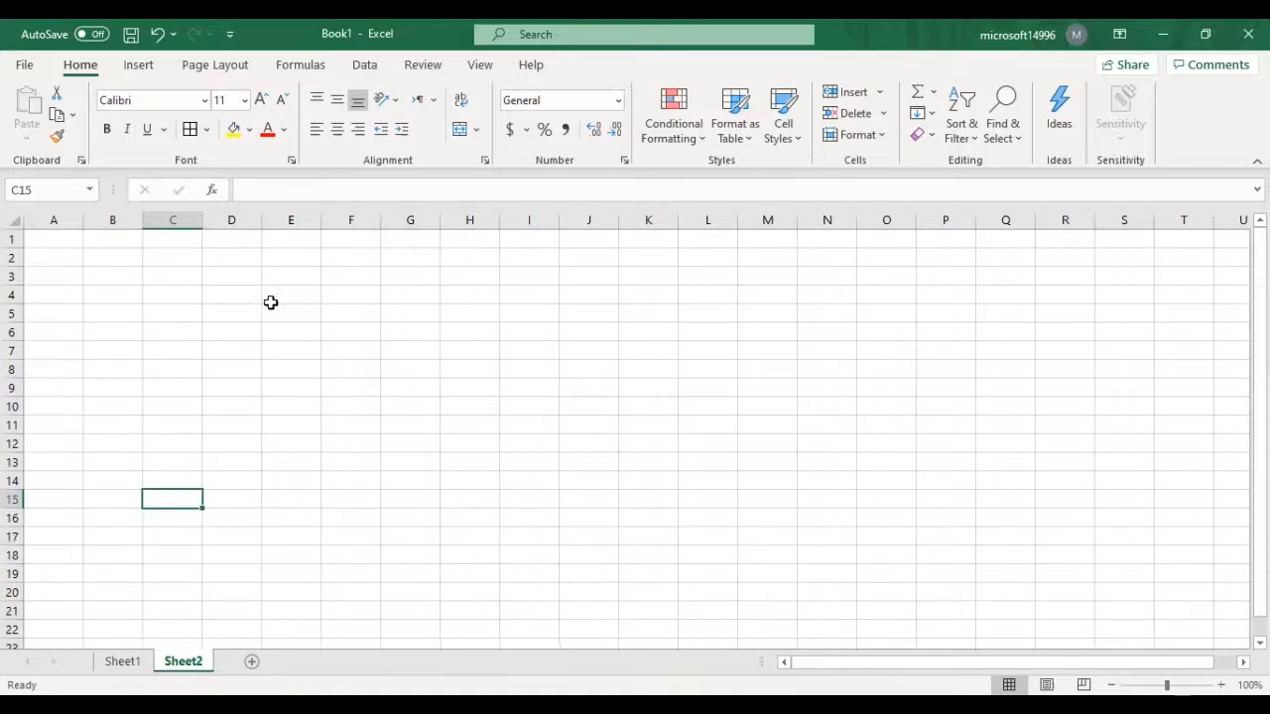
Step: Try inserting a 3-D pie chart on the empty Sheet2, and delete the chart again
left_click(277, 283)
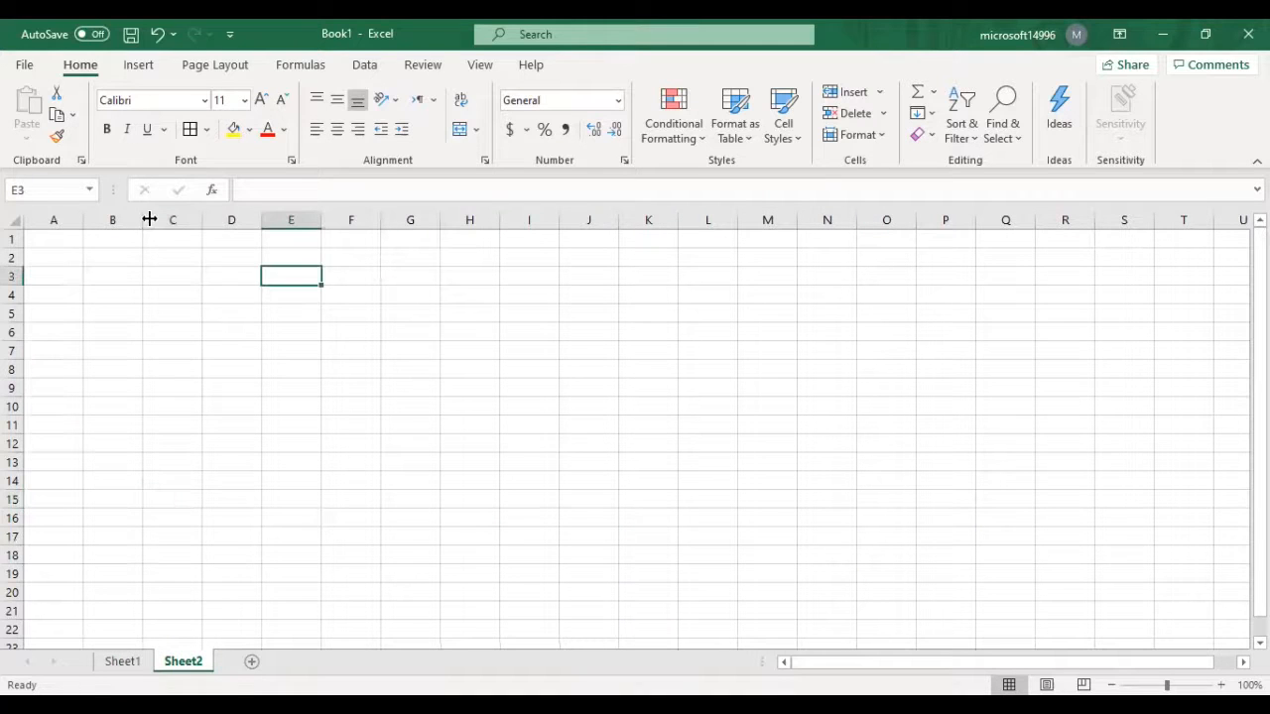
left_click(137, 64)
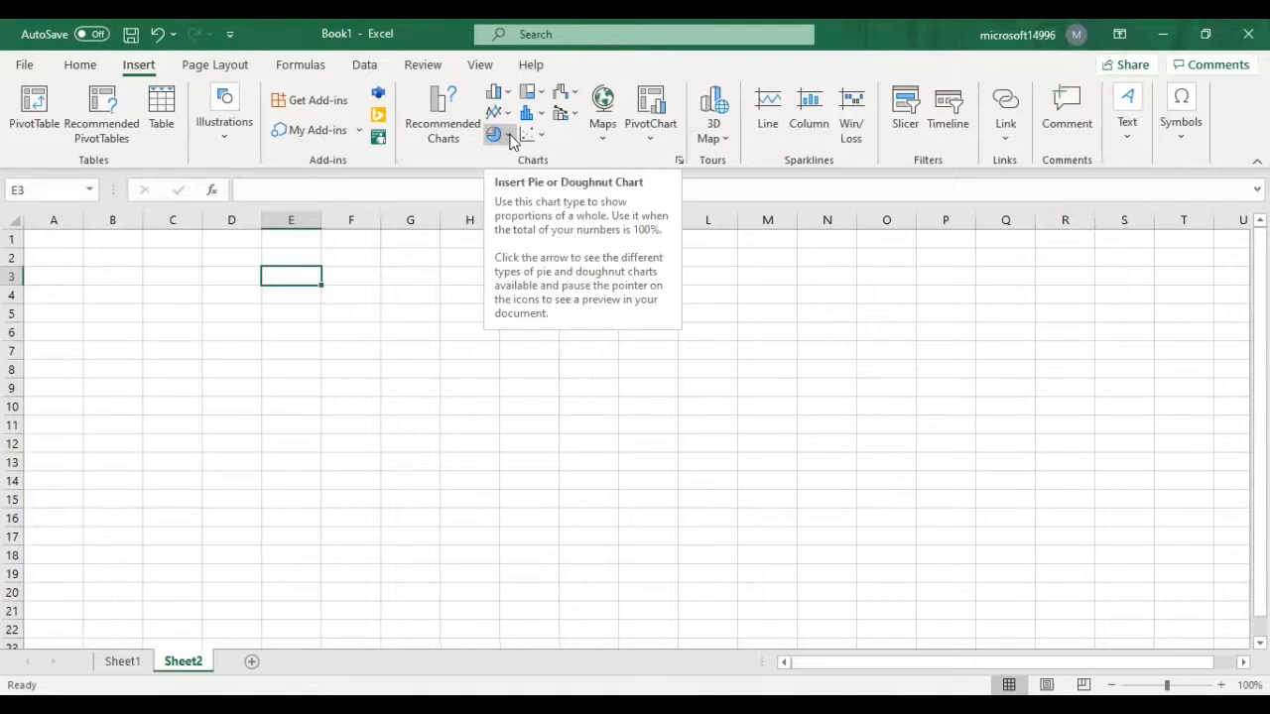
left_click(508, 135)
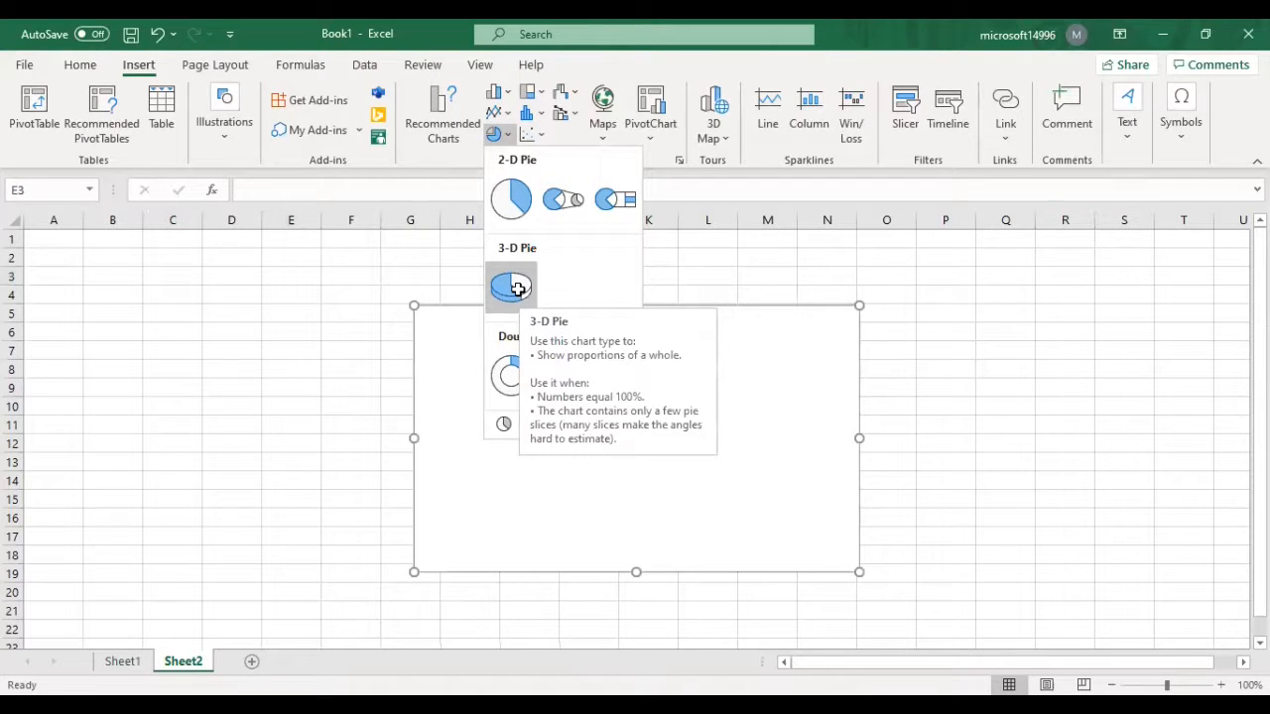
left_click(511, 288)
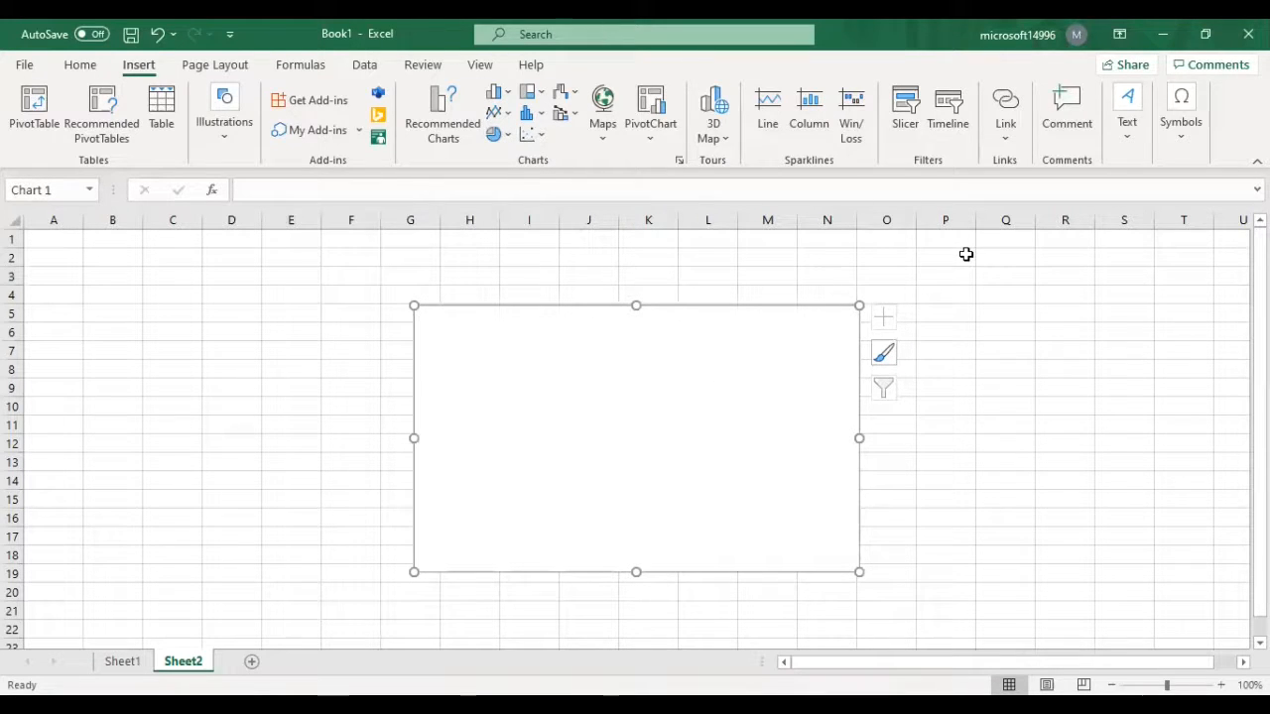
key("Delete")
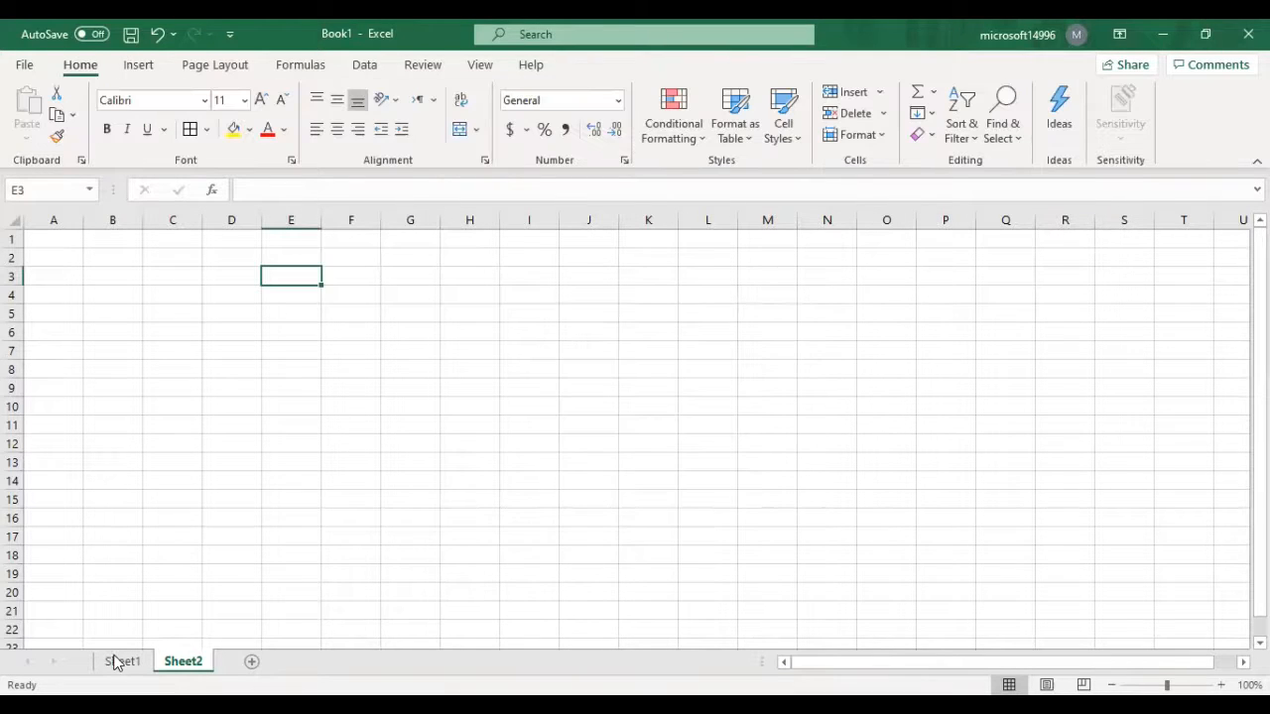
Step: Try inserting a pie chart on Sheet2 after selecting the Net Income values B17:D17 on Sheet1, and delete it again
key("ctrl+Page_Up")
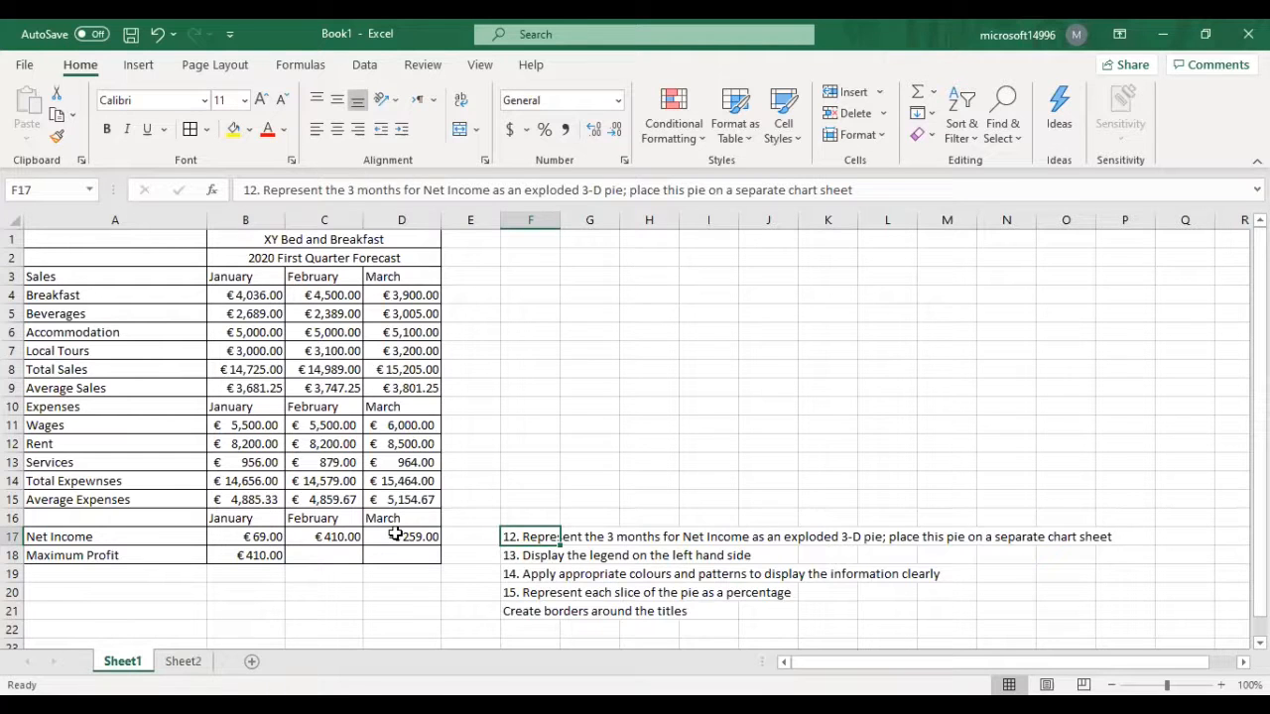
left_click_drag(248, 537, 397, 537)
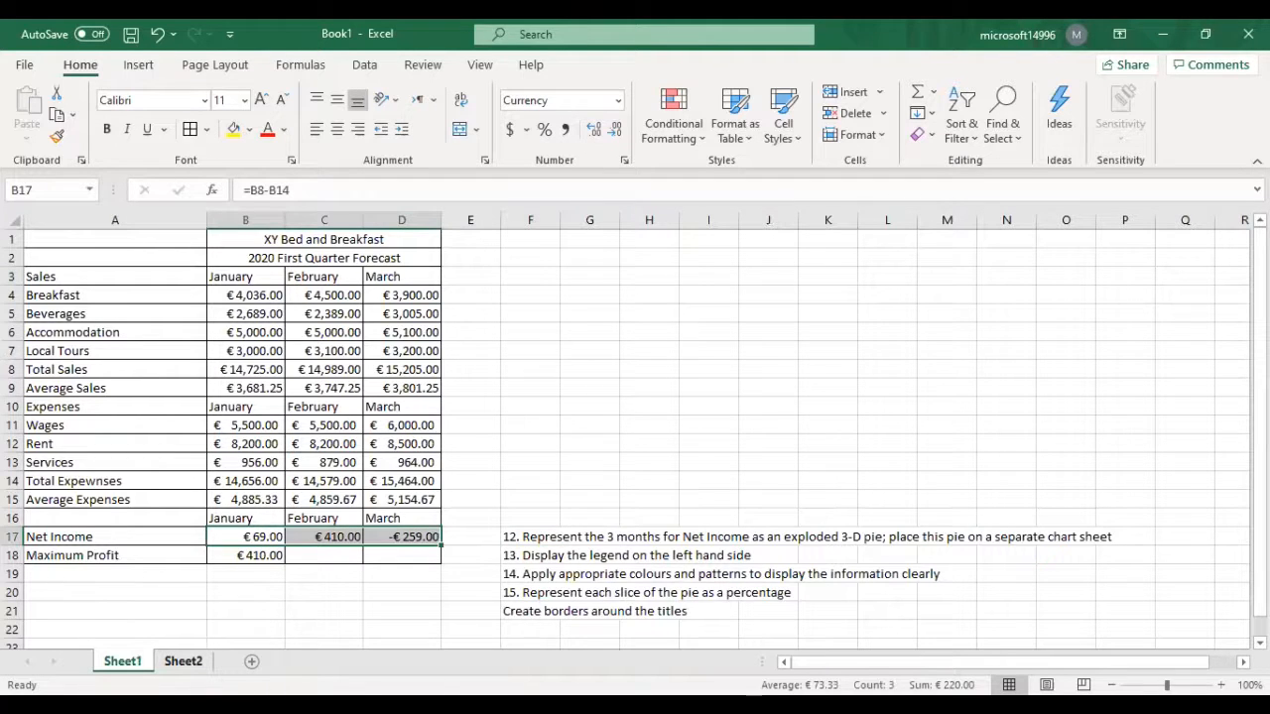
left_click(194, 662)
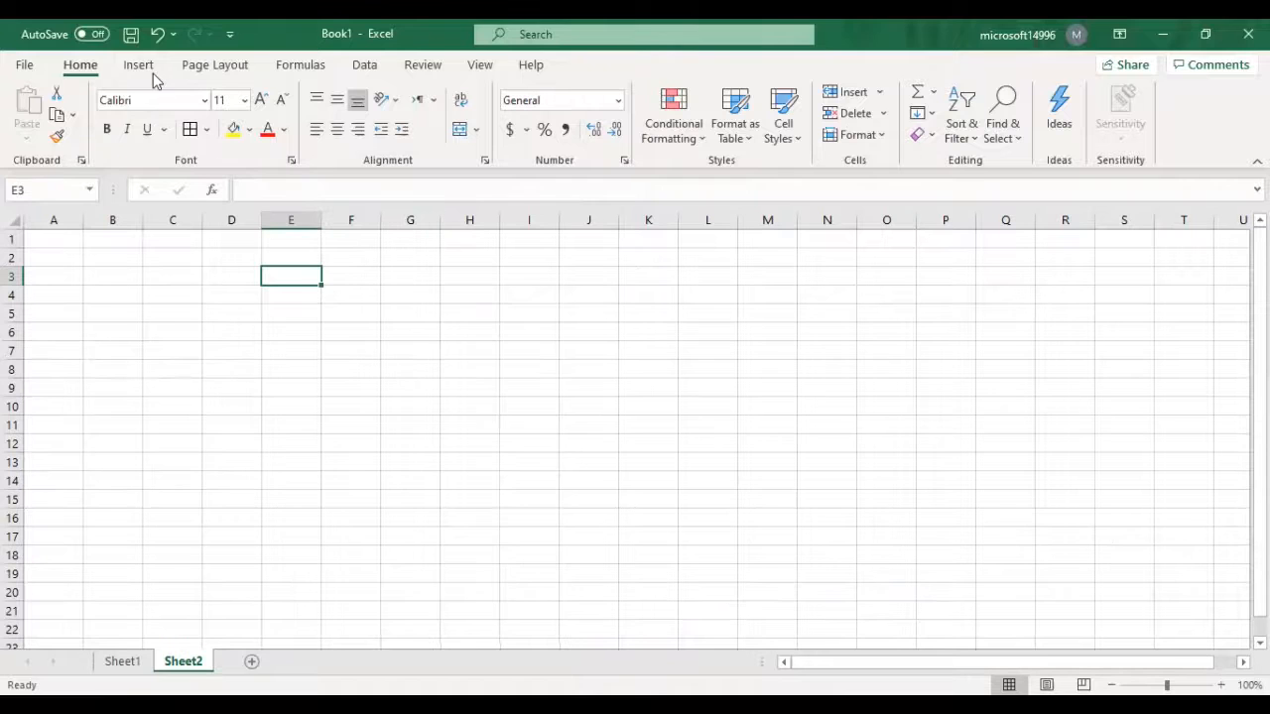
scroll(474, 119, "down", 1)
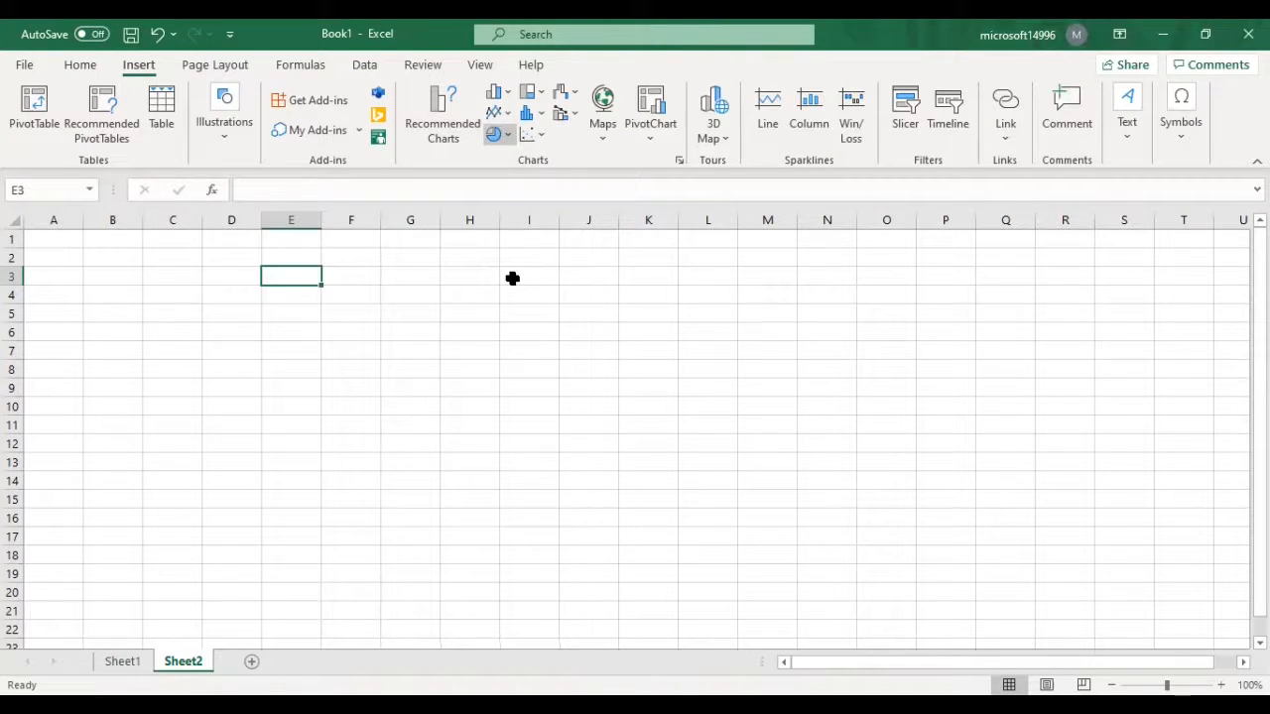
key("alt+F1")
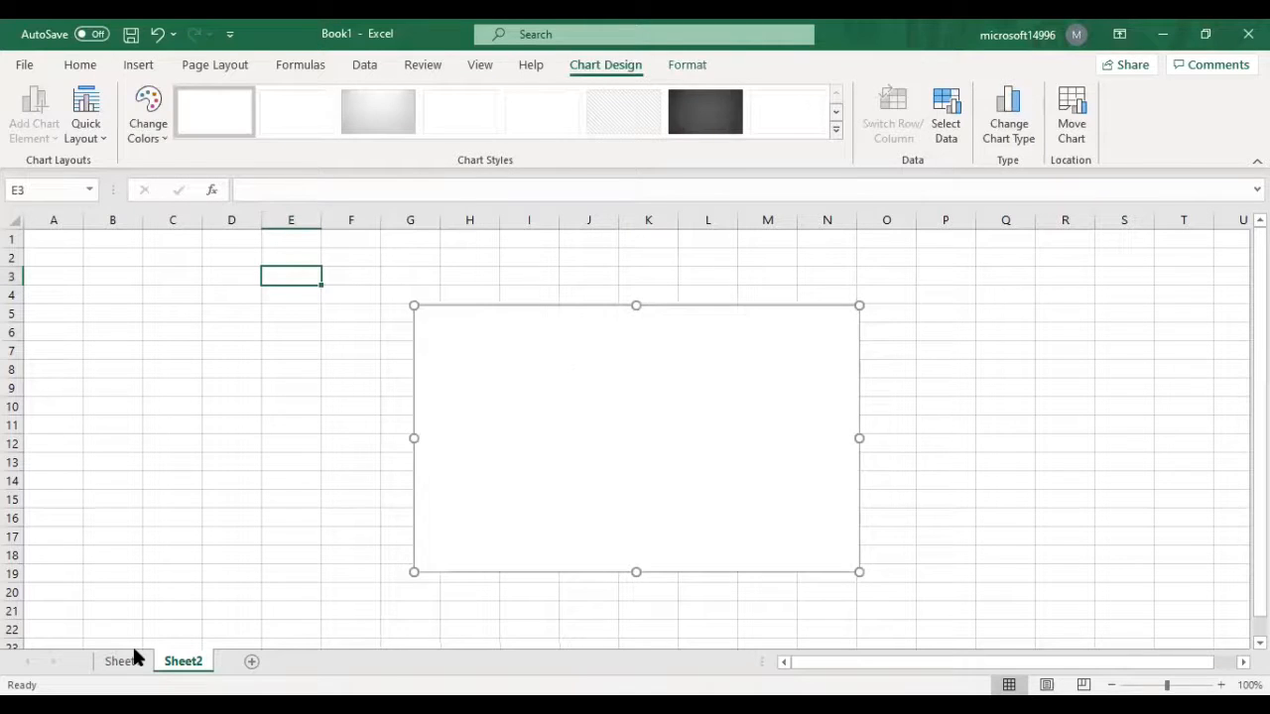
key("Delete")
Step: Change the March Breakfast sales in D4 on Sheet1 to 4200
key("ctrl+Page_Up")
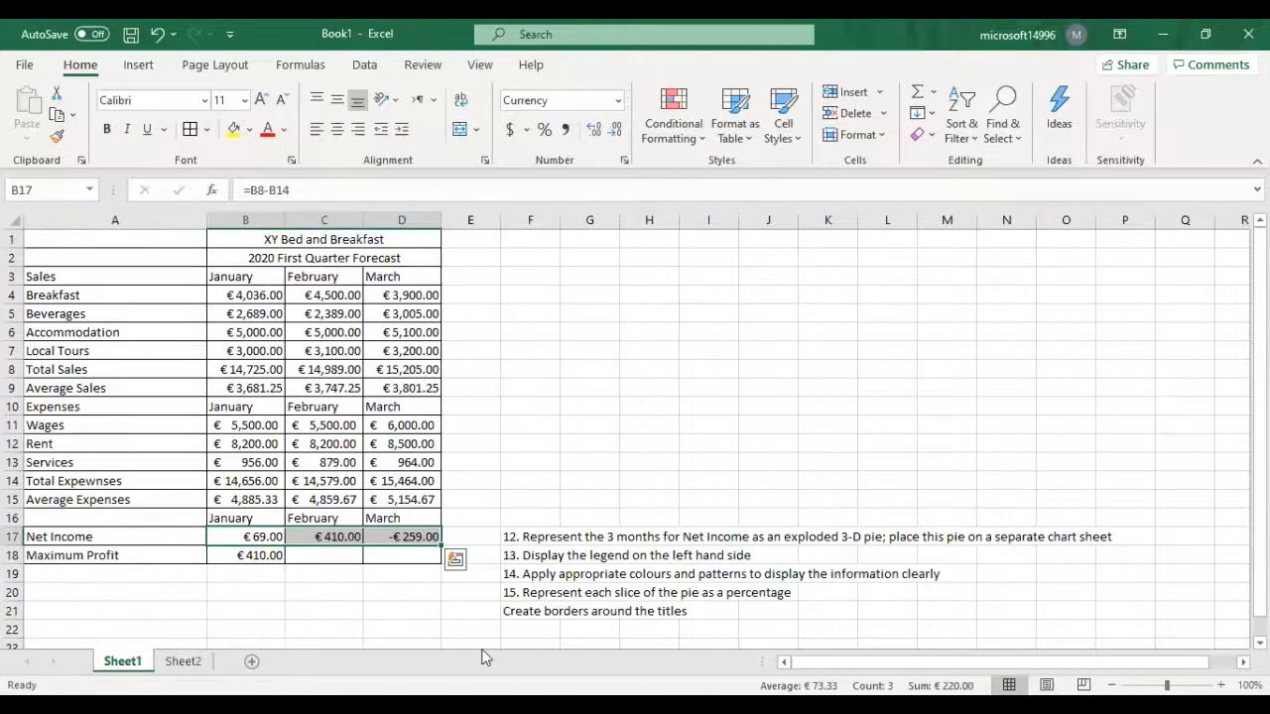
left_click(425, 537)
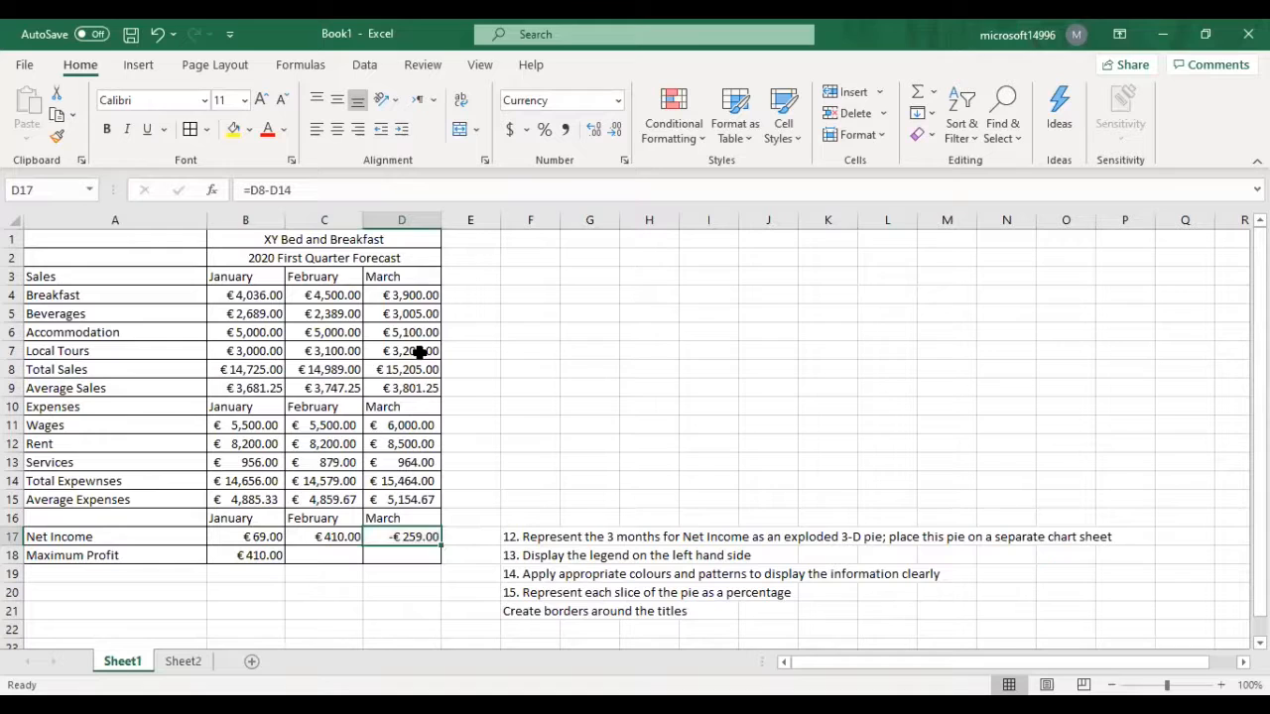
left_click(416, 298)
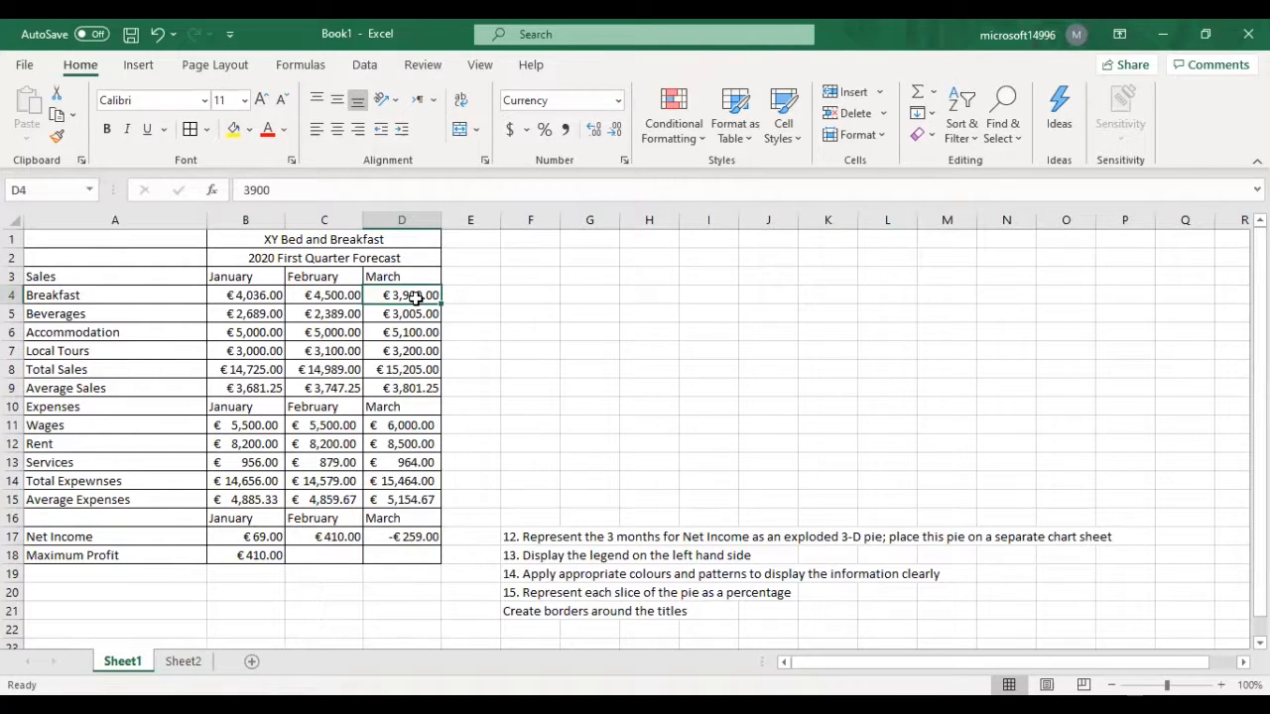
type("4,2")
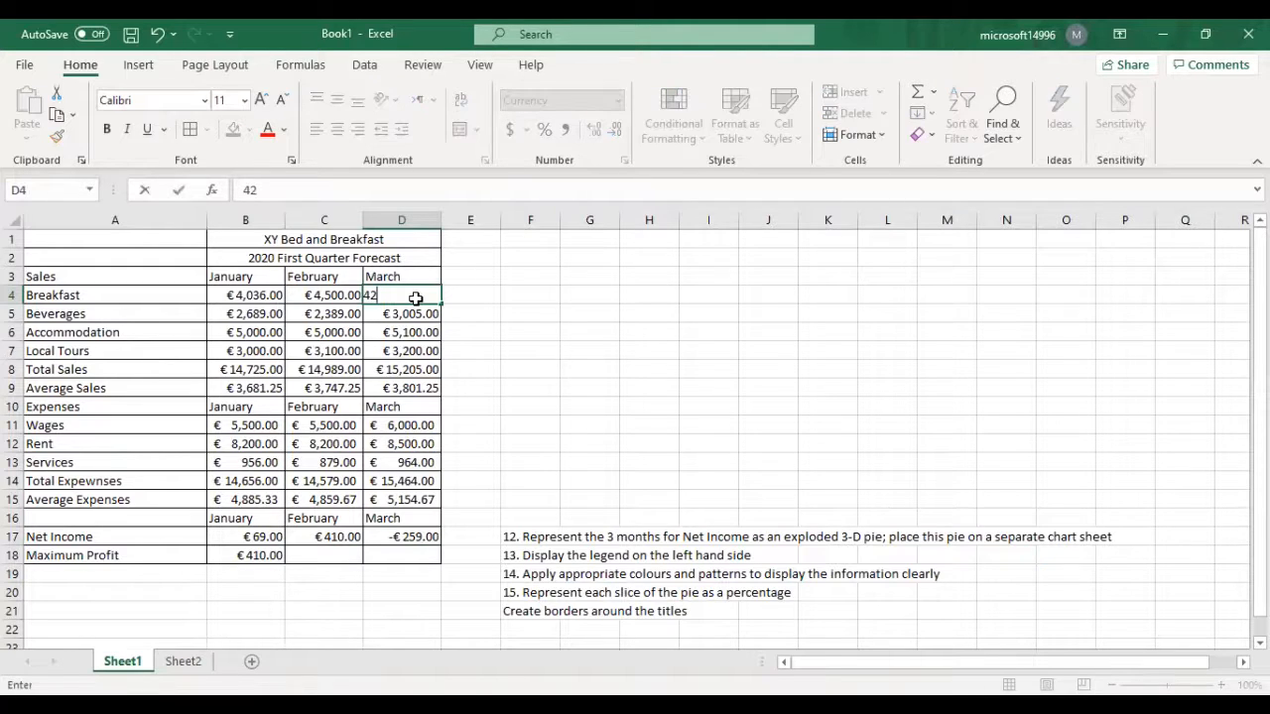
type("00")
key("Return")
Step: Insert a 3-D pie chart on Sheet2
left_click_drag(263, 537, 387, 537)
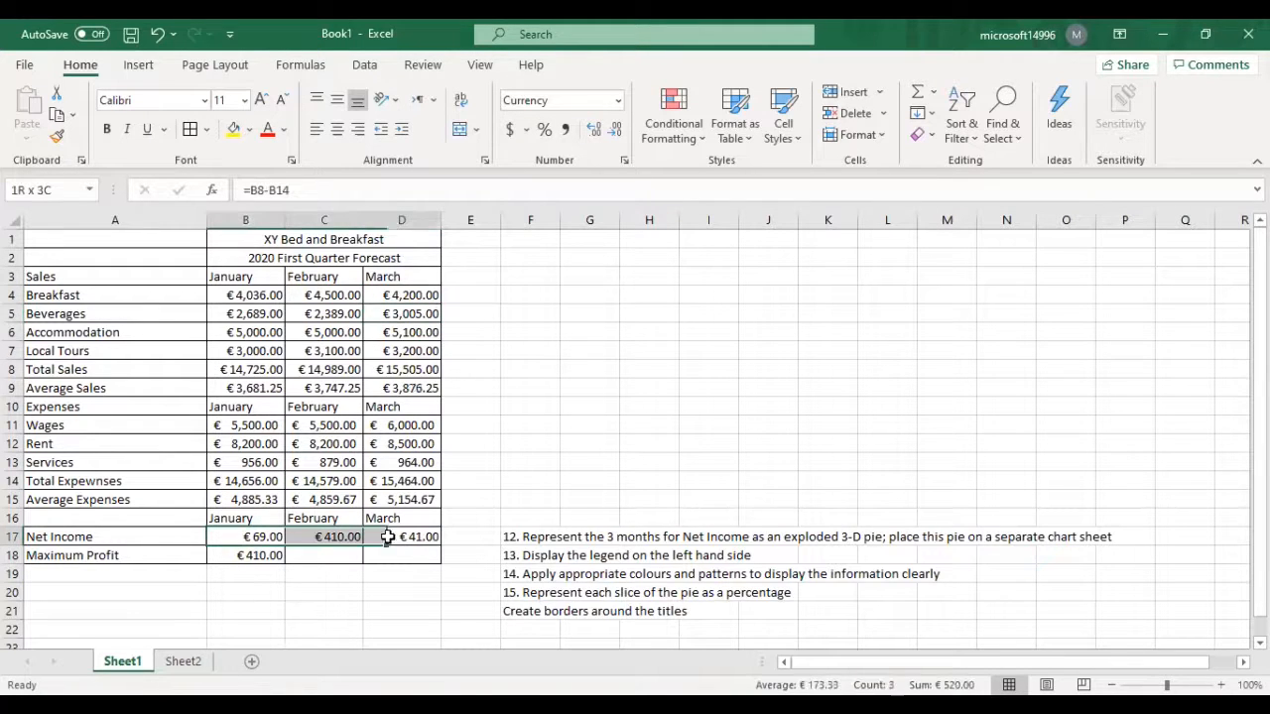
left_click(182, 661)
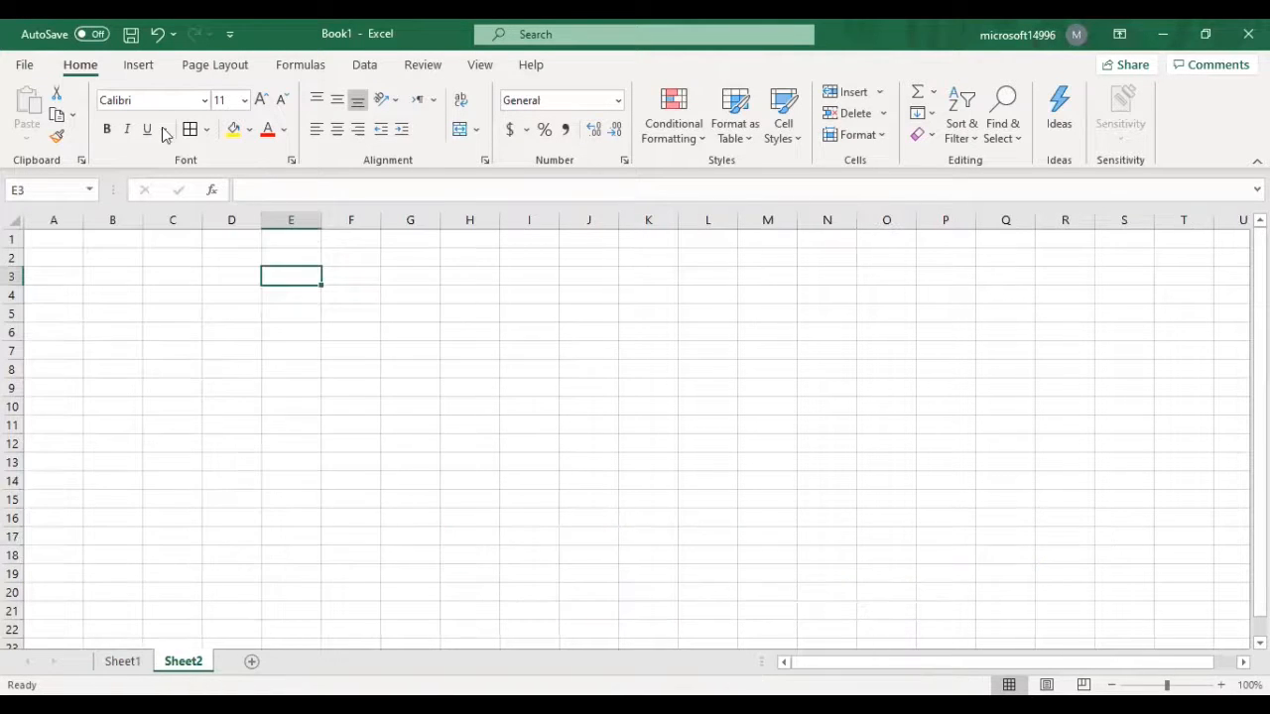
left_click(139, 66)
left_click(496, 135)
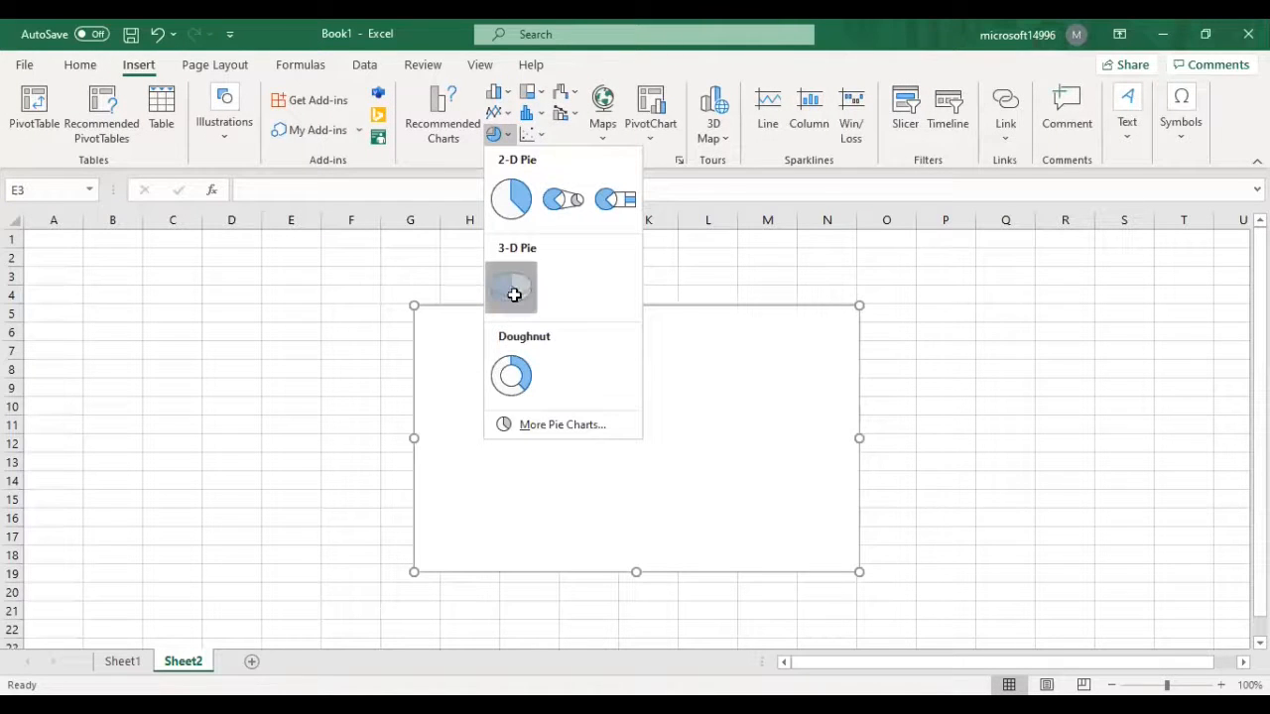
left_click(512, 290)
Step: Set the empty 3-D pie chart's data range to the Net Income values B17:D17 on Sheet1
right_click(557, 397)
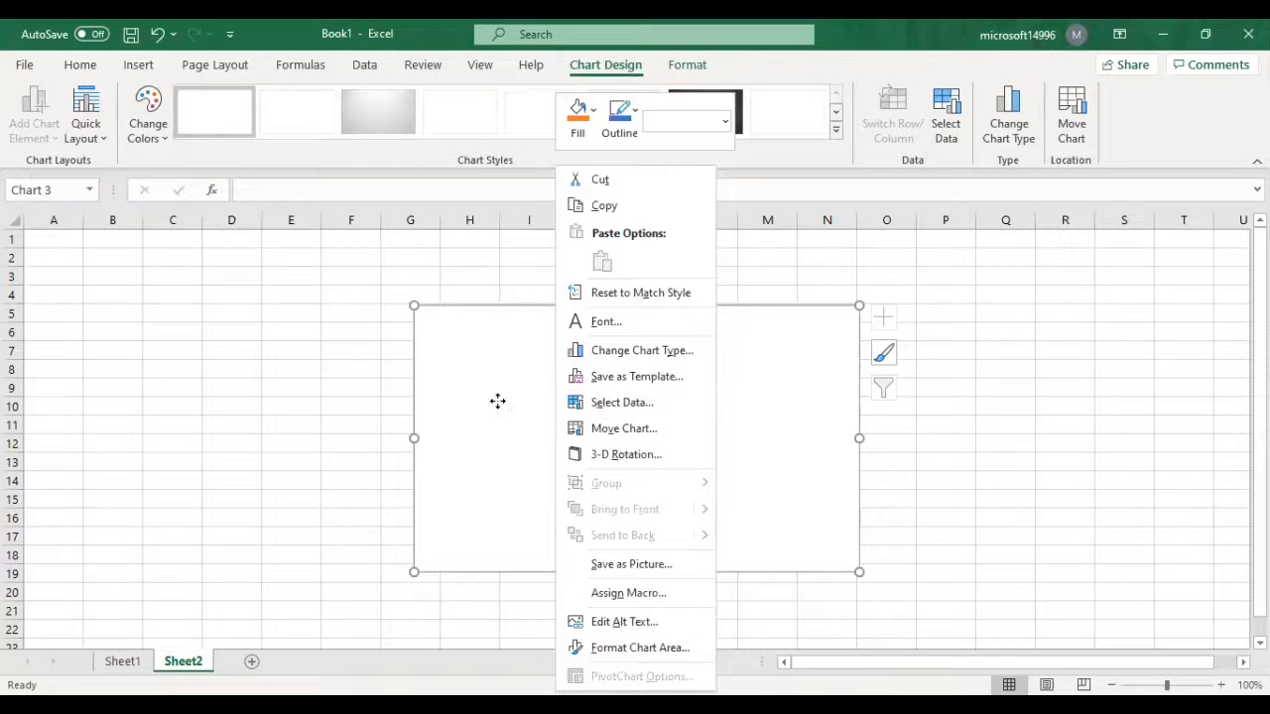
left_click(564, 408)
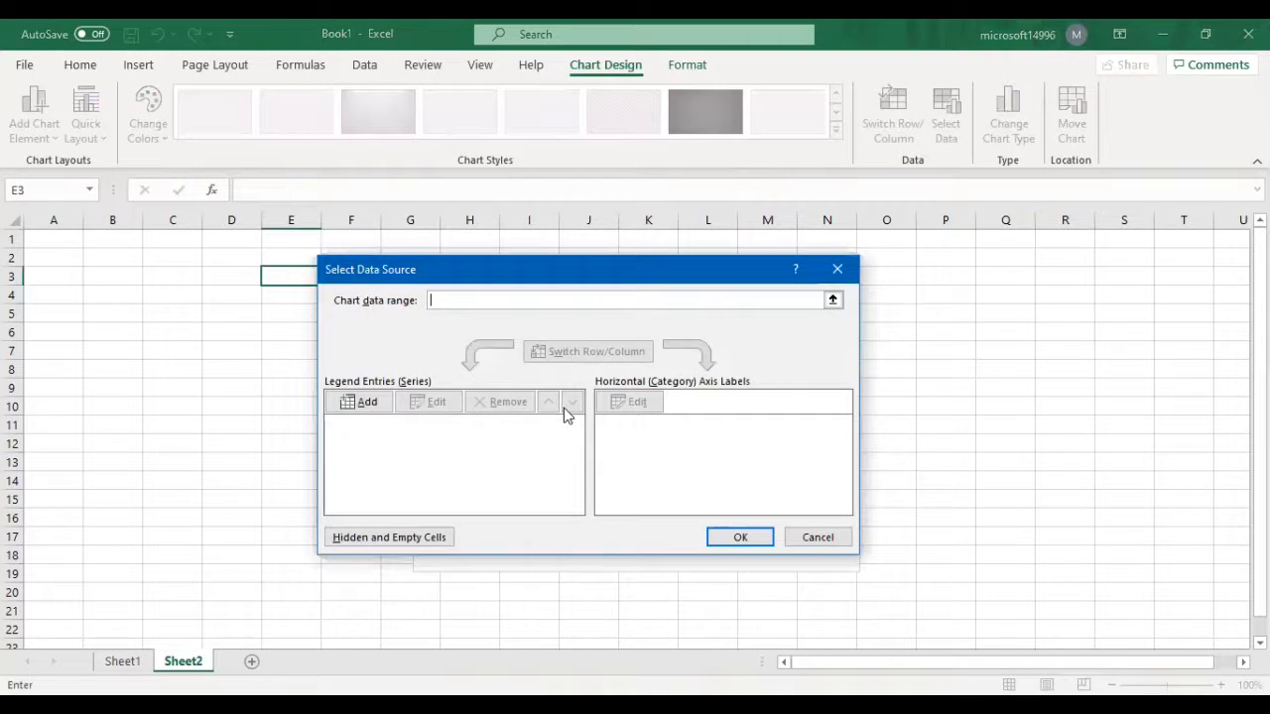
left_click(832, 300)
left_click(123, 661)
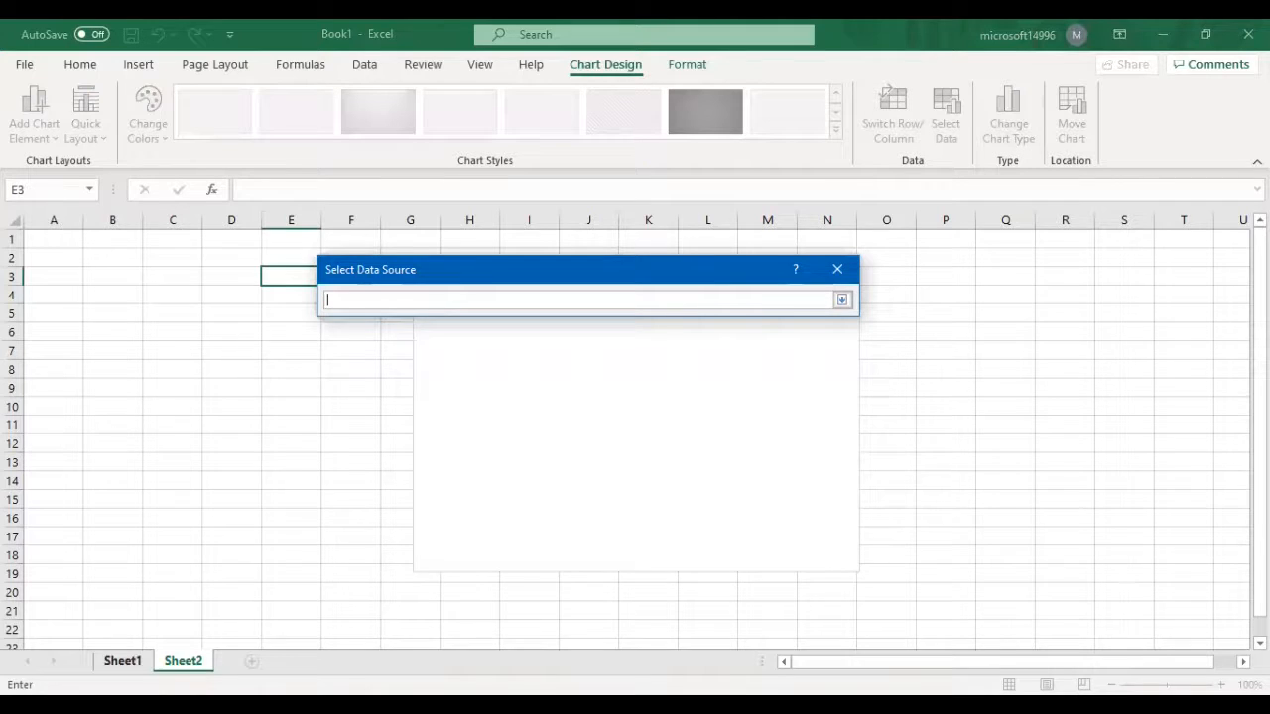
left_click(274, 537)
left_click_drag(281, 536, 408, 533)
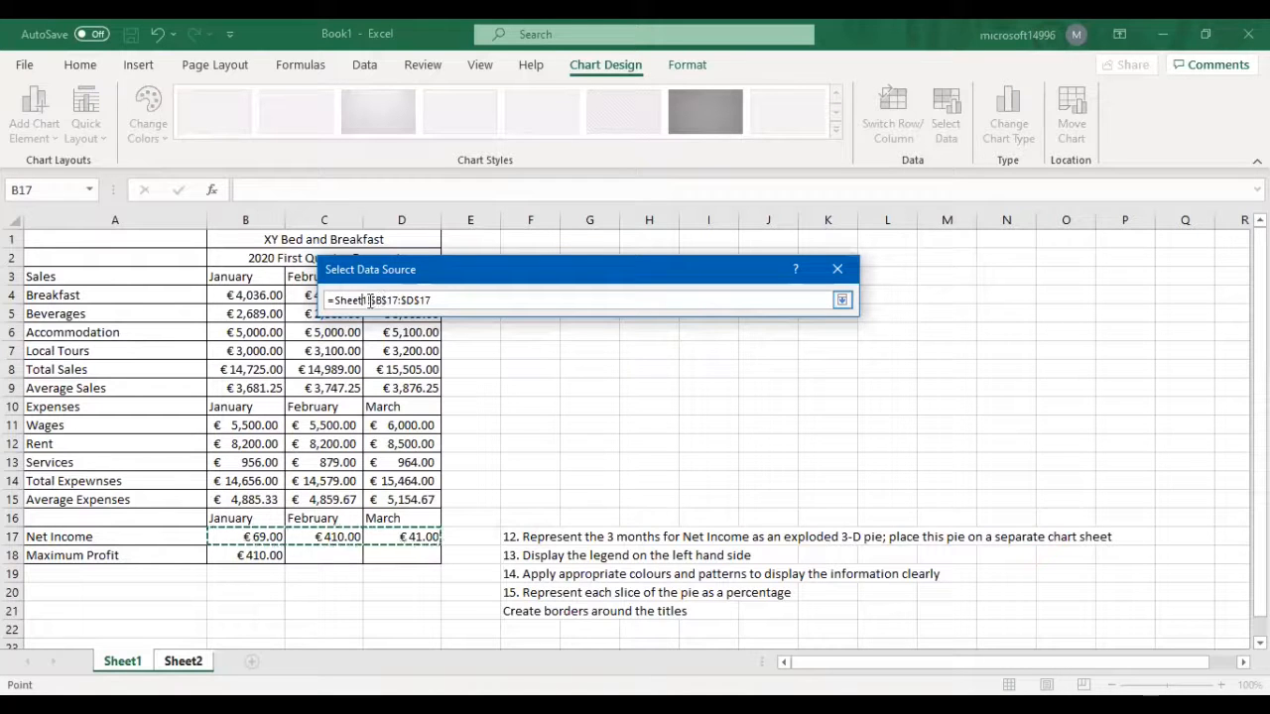
left_click_drag(372, 300, 347, 304)
left_click_drag(372, 301, 434, 300)
left_click(842, 301)
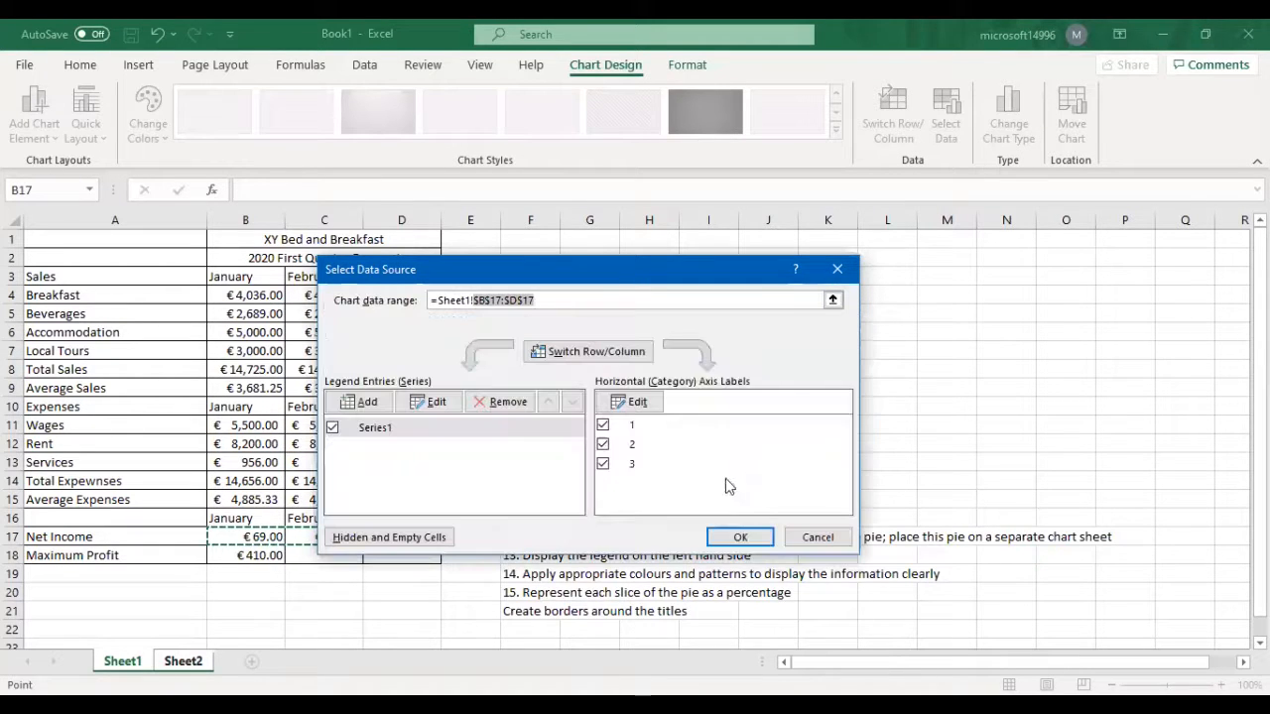
left_click(740, 536)
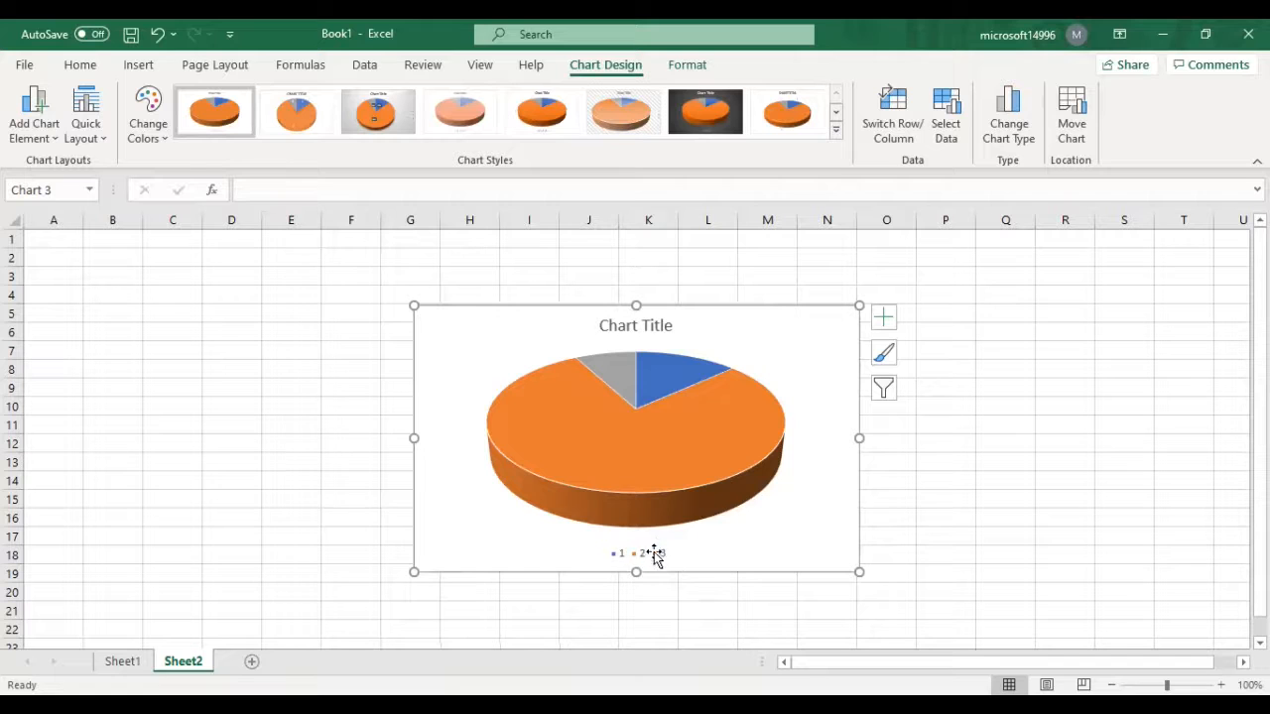
Step: Set the pie chart's category labels to the month names in B16:D16 on Sheet1
right_click(609, 405)
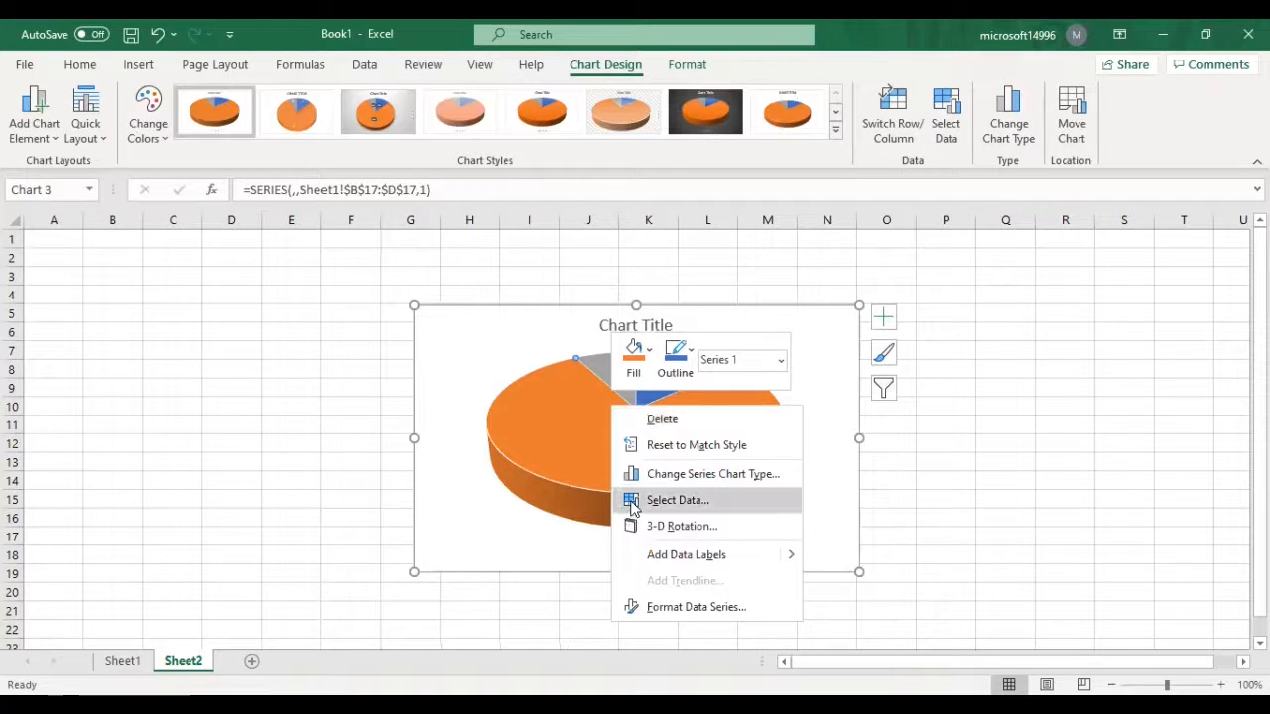
left_click(634, 509)
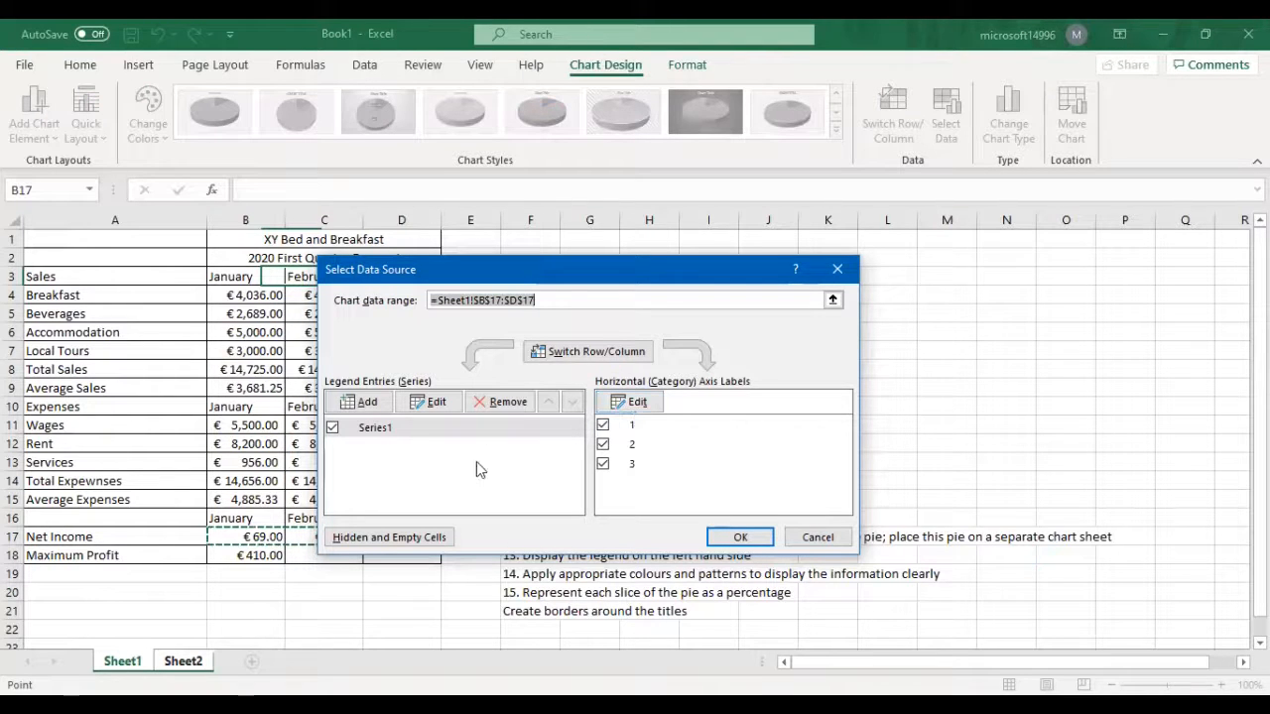
left_click(640, 403)
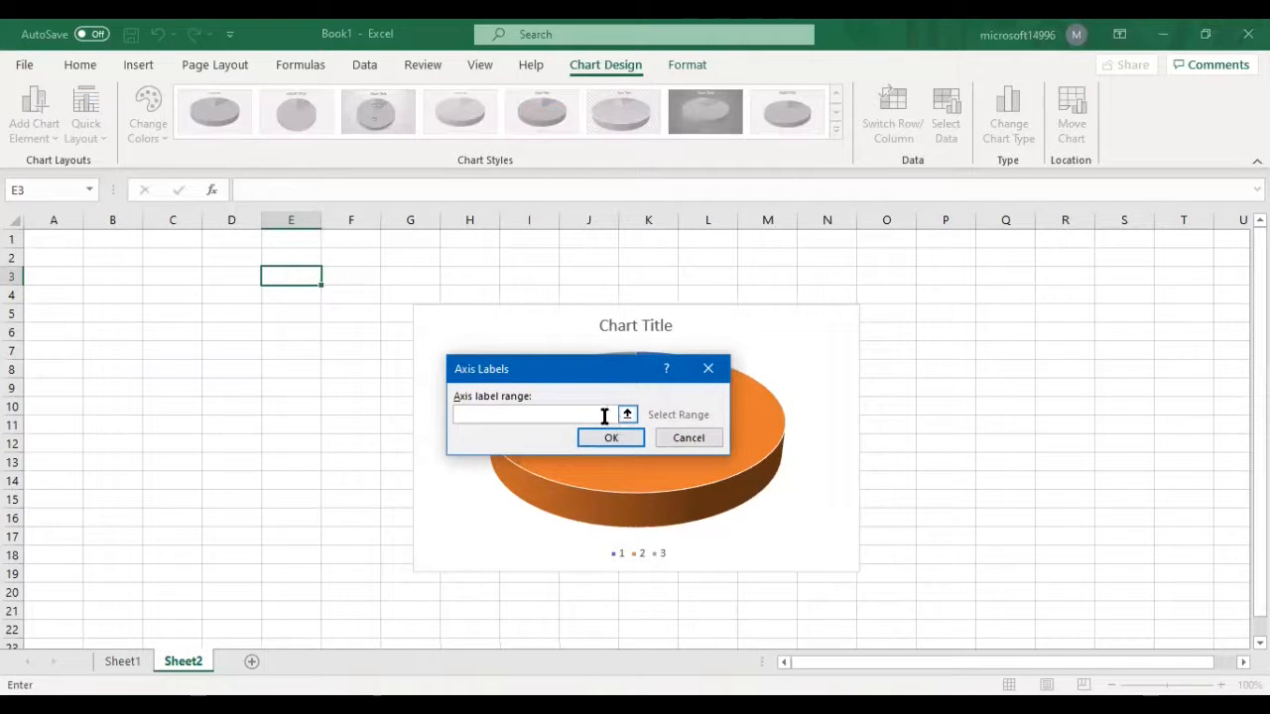
left_click(123, 661)
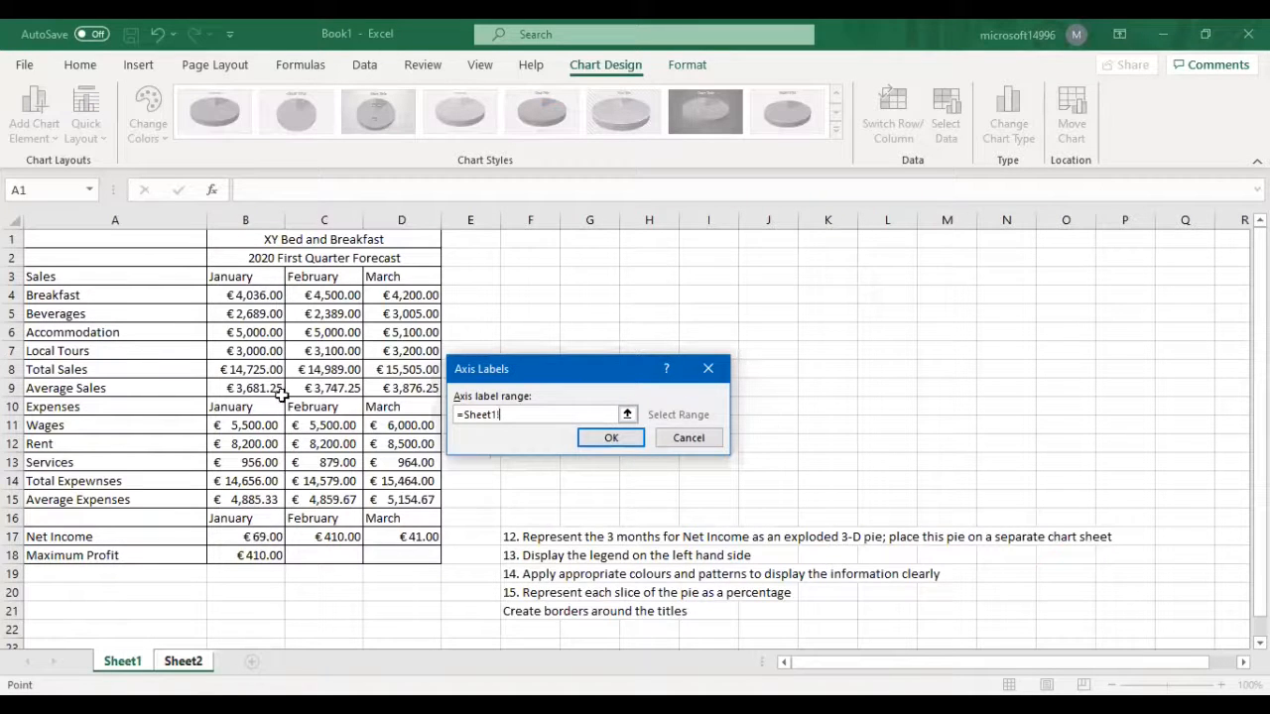
left_click(259, 515)
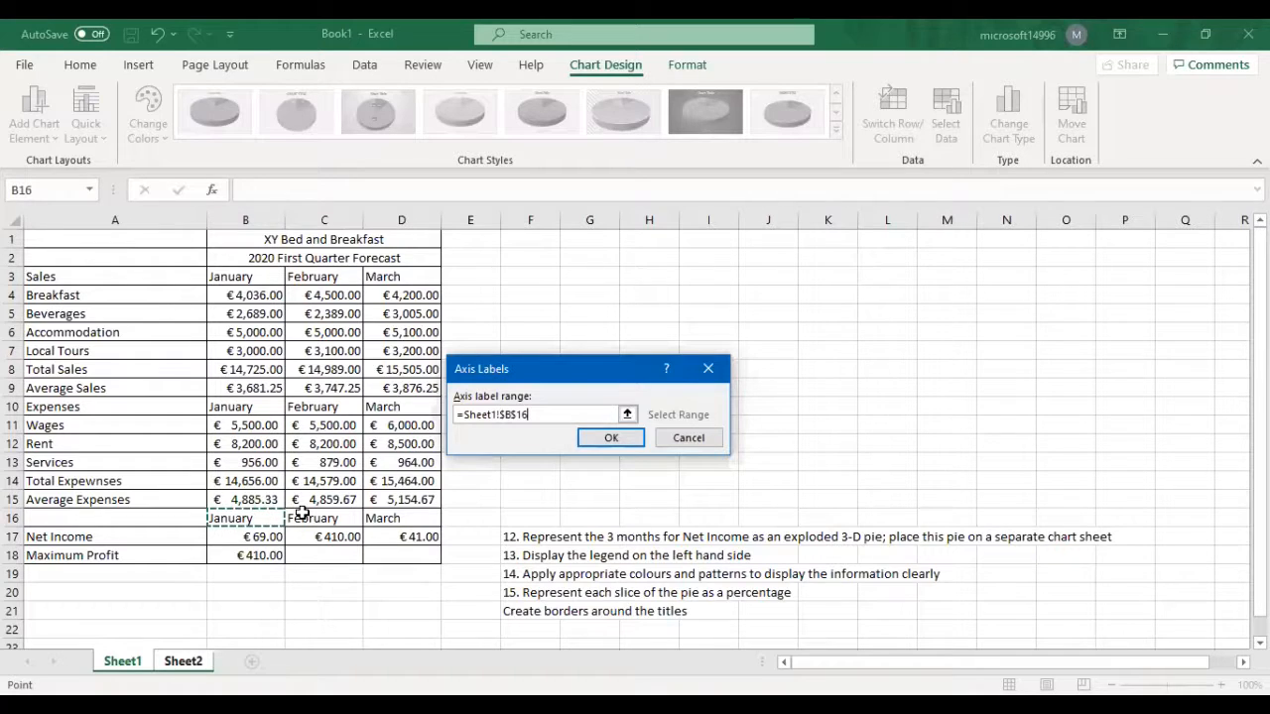
key("shift+Right")
key("shift+Right")
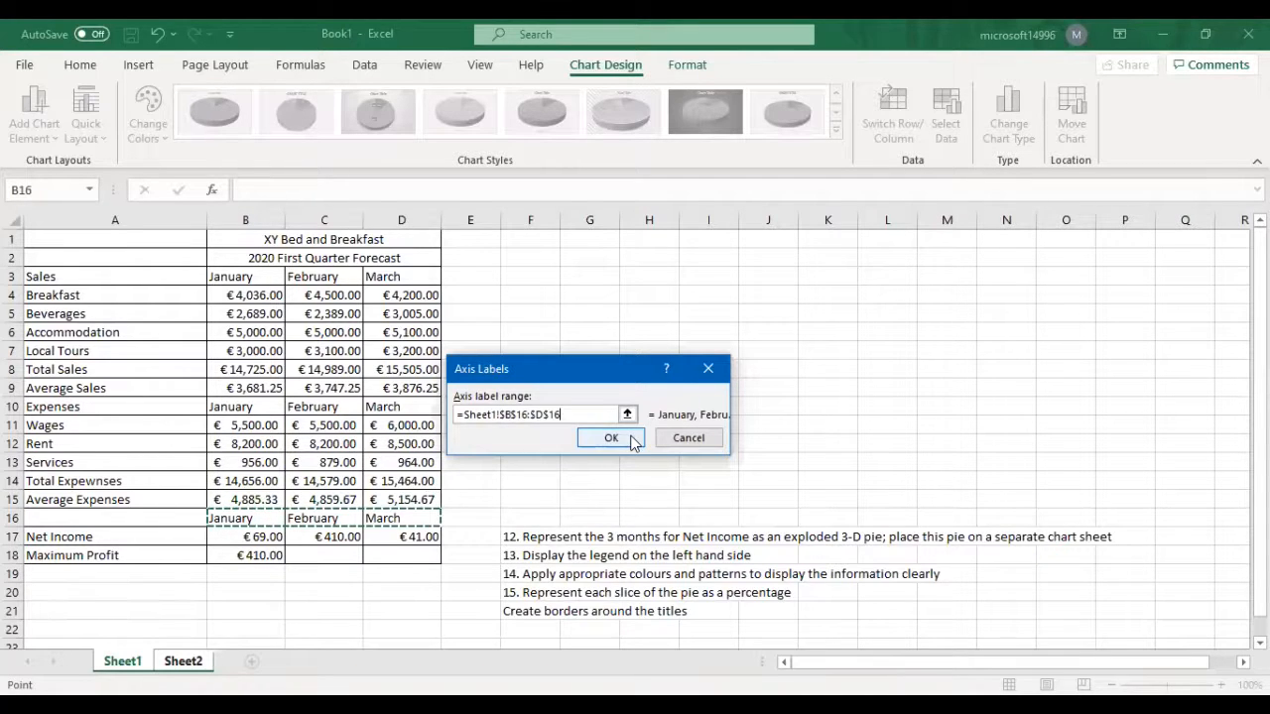
key("Return")
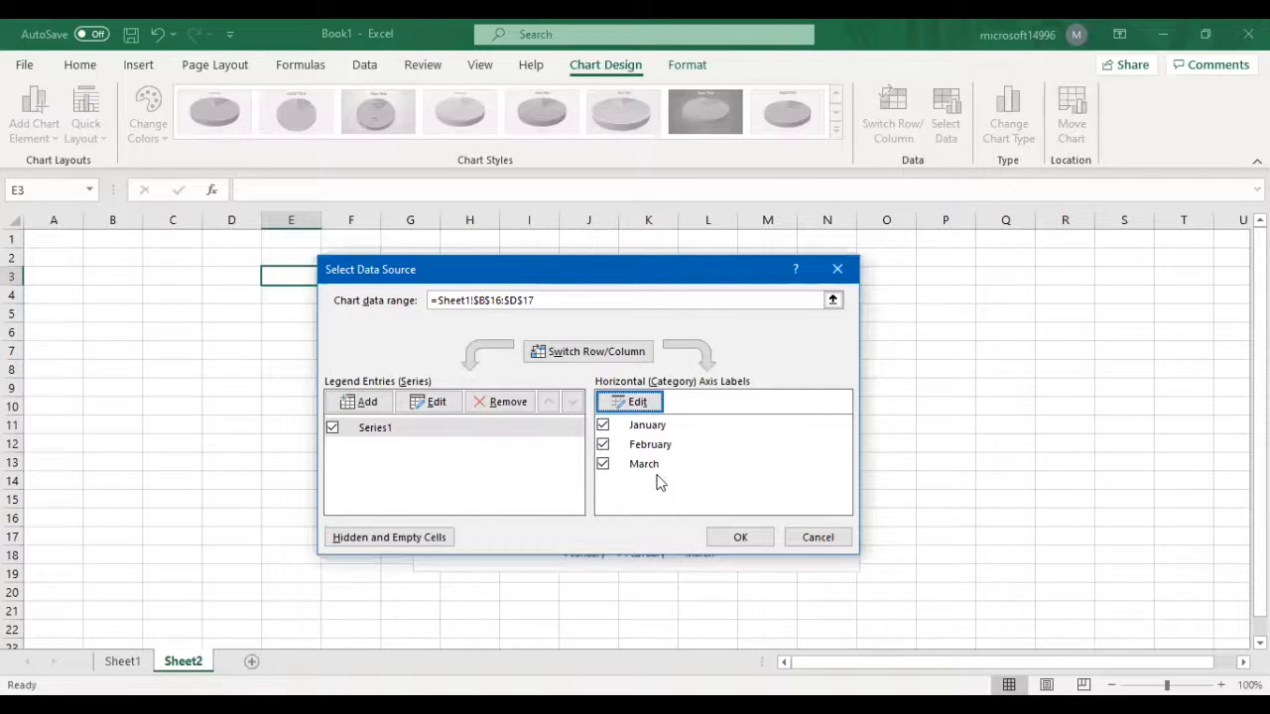
left_click(737, 537)
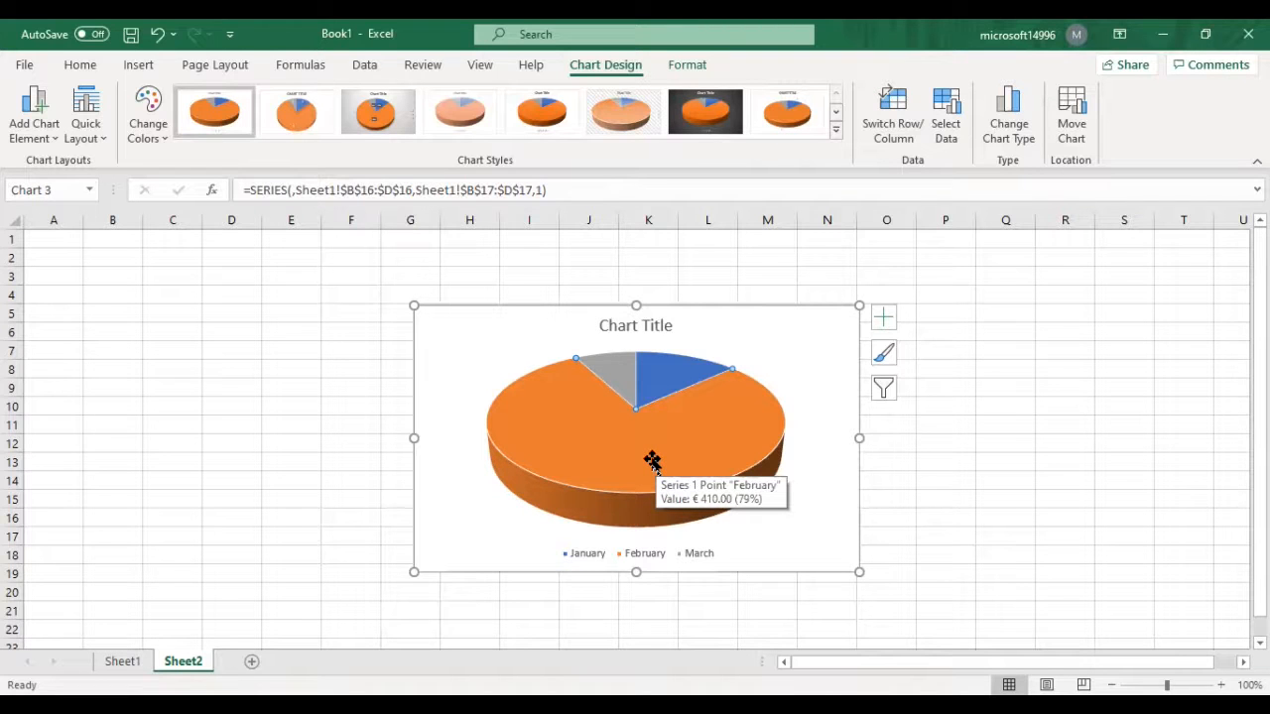
Step: Review the category label range in the pie chart's data source and leave it as it is
left_click(835, 133)
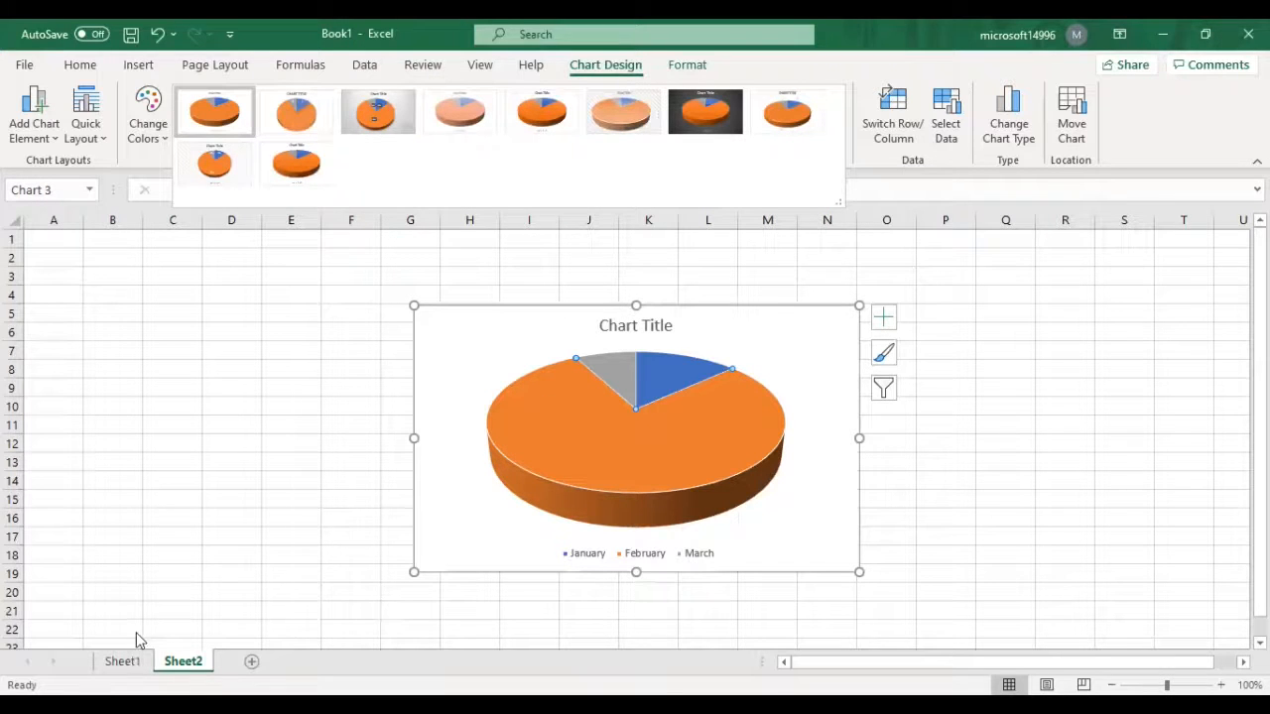
right_click(527, 446)
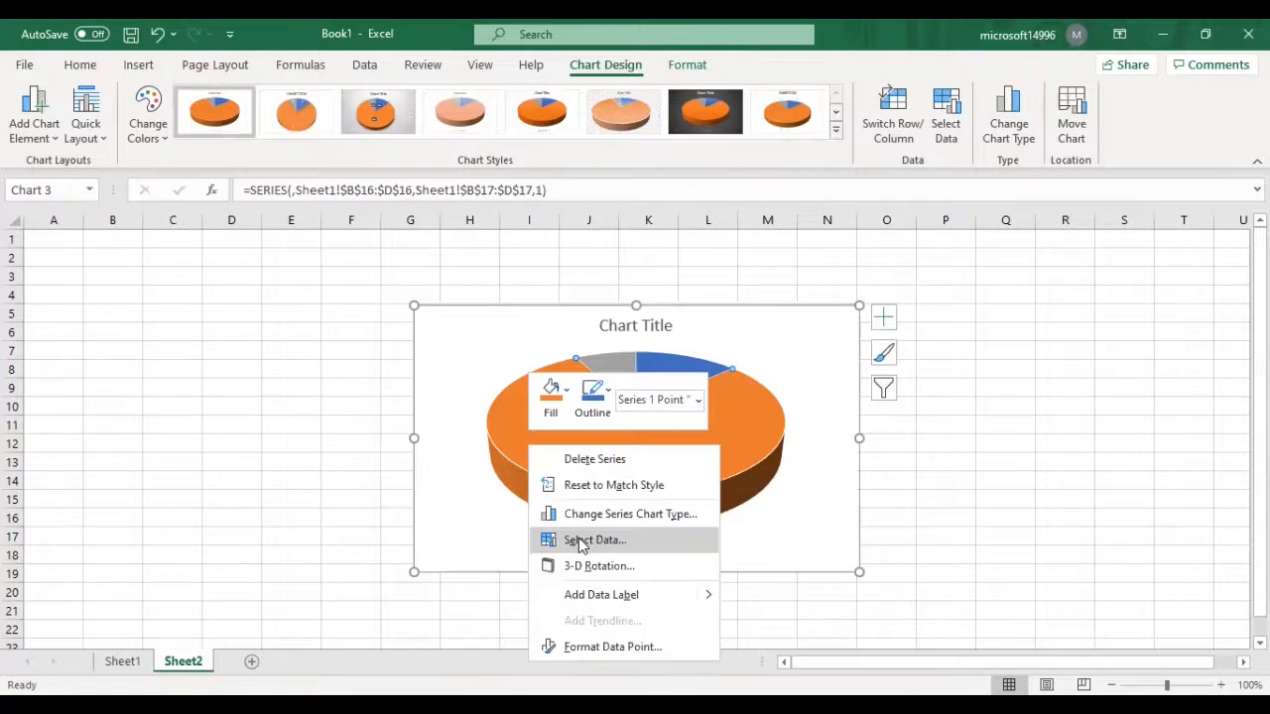
left_click(591, 540)
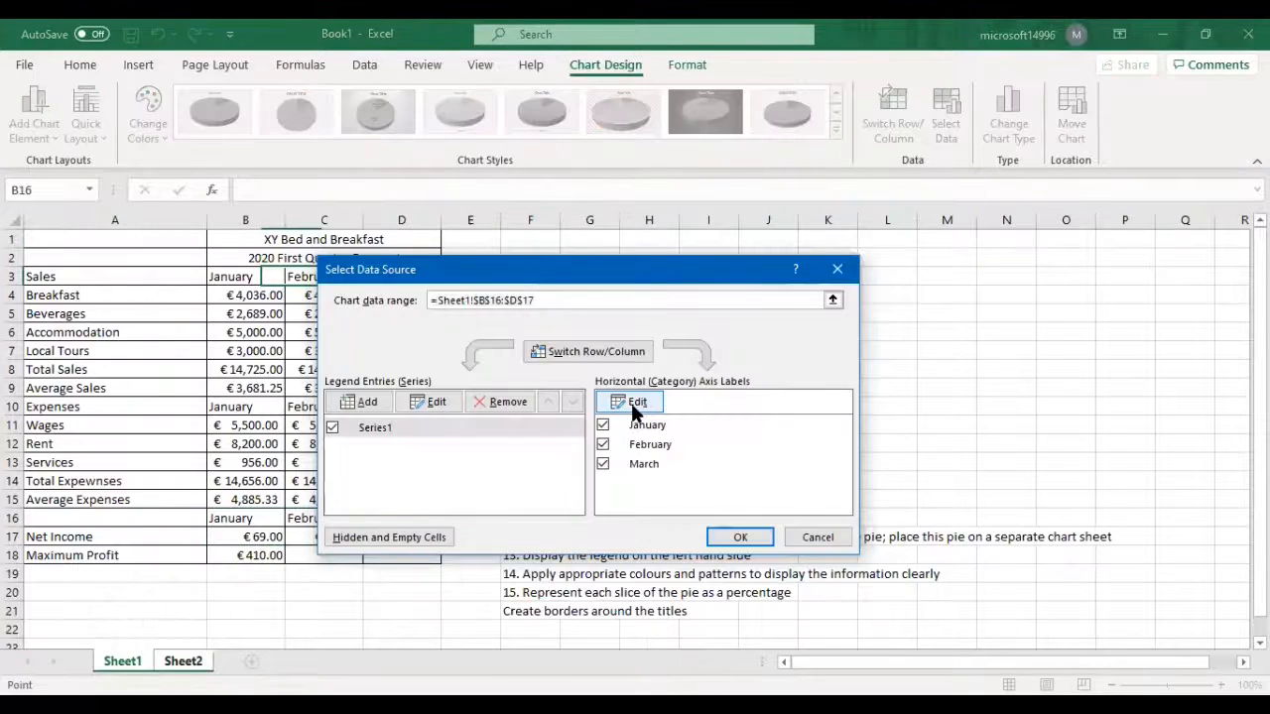
left_click(631, 403)
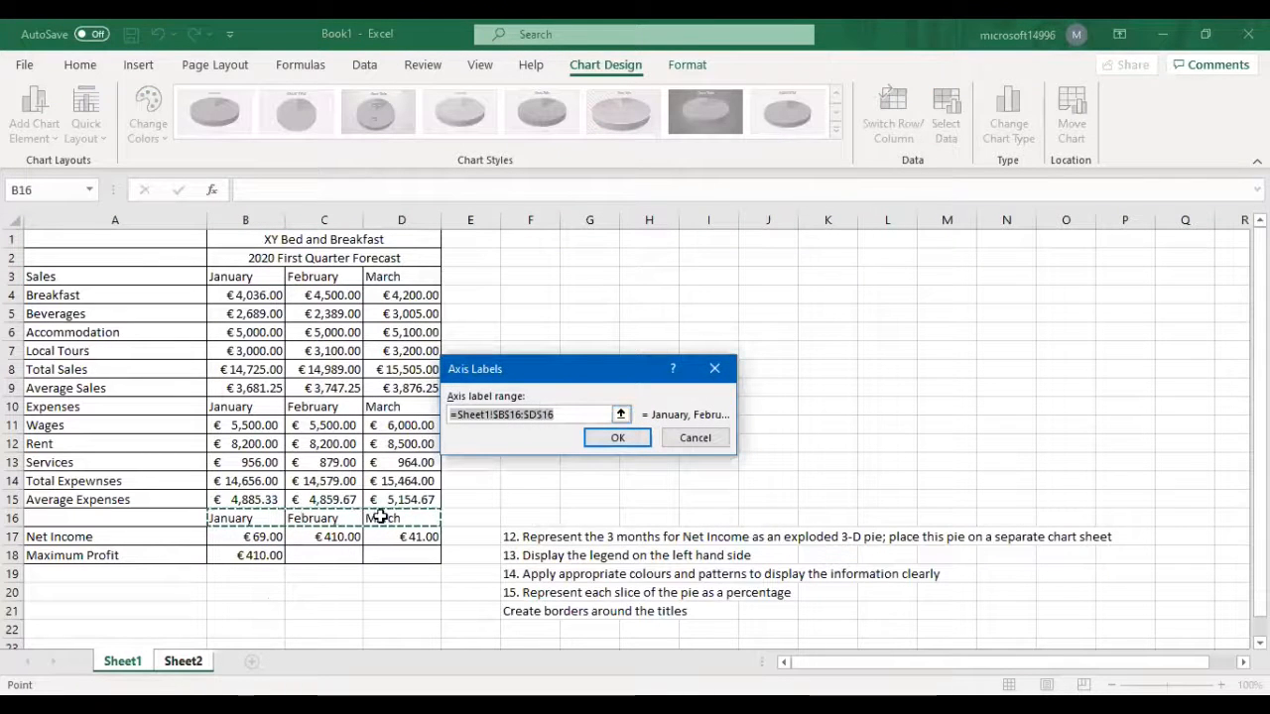
left_click(695, 438)
left_click(830, 539)
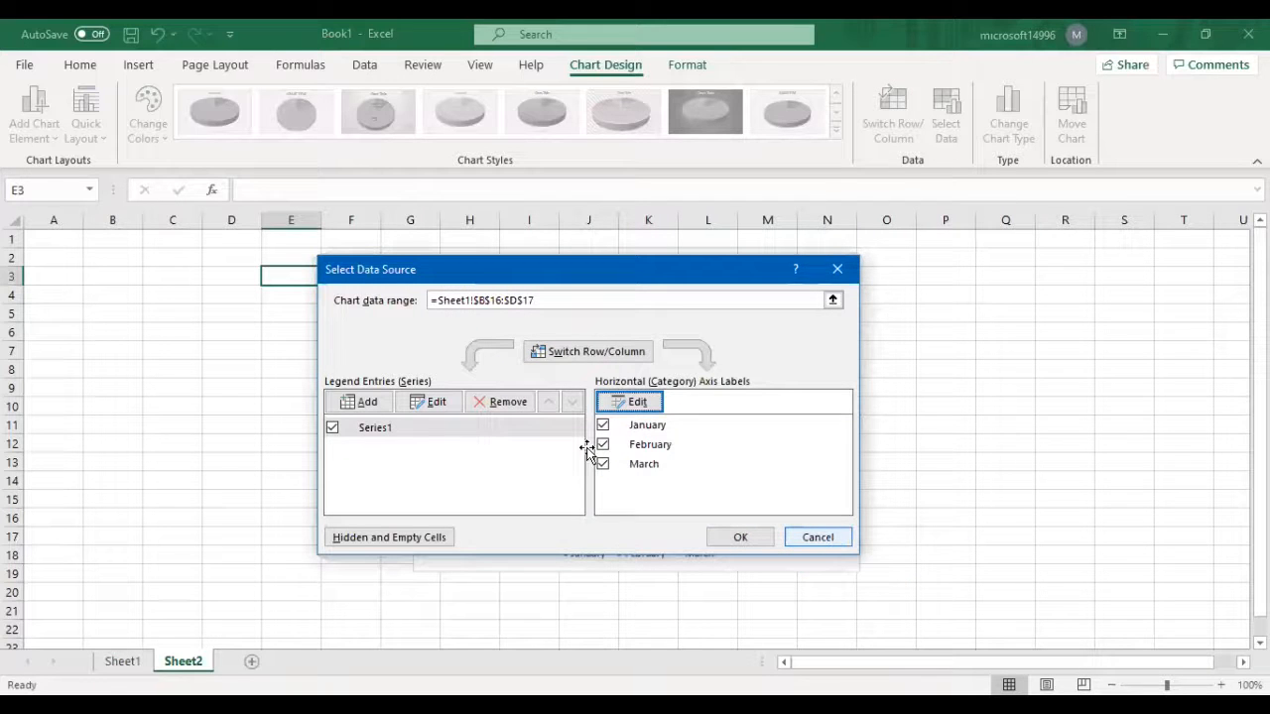
Step: Delete the pie chart from Sheet2 and insert a new blank 3-D pie chart there
left_click(483, 325)
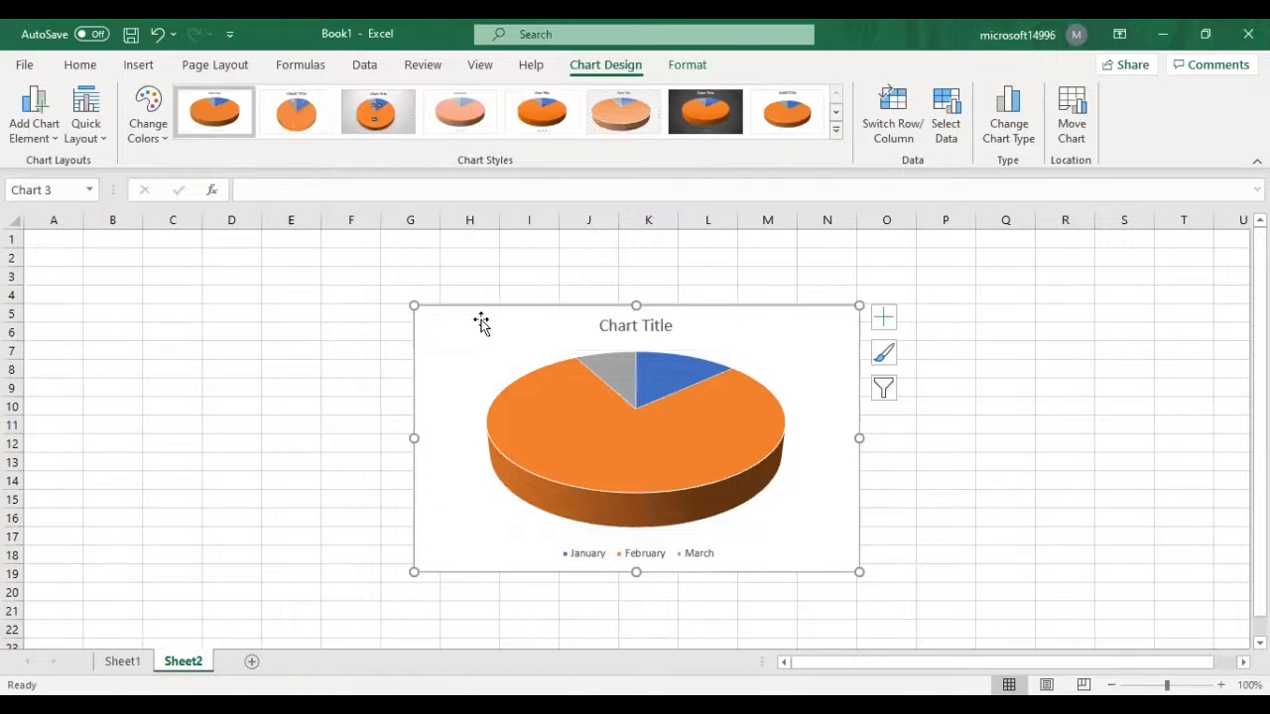
key("Delete")
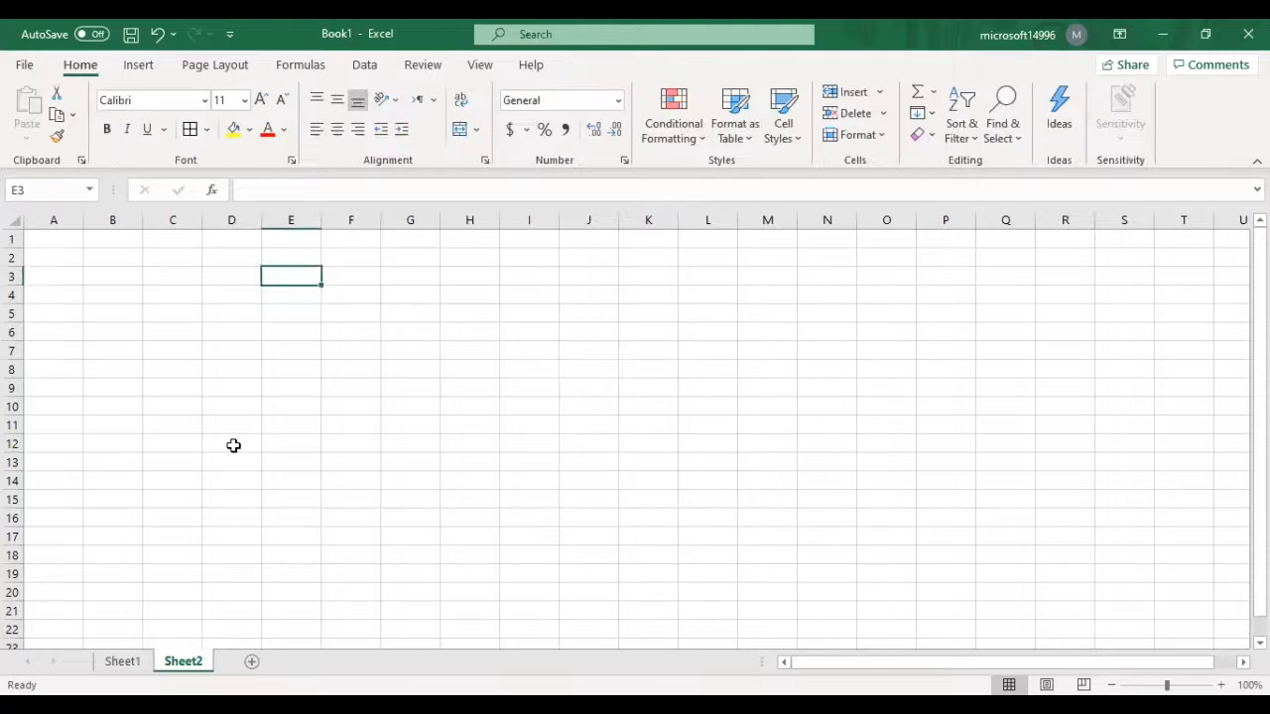
left_click(138, 77)
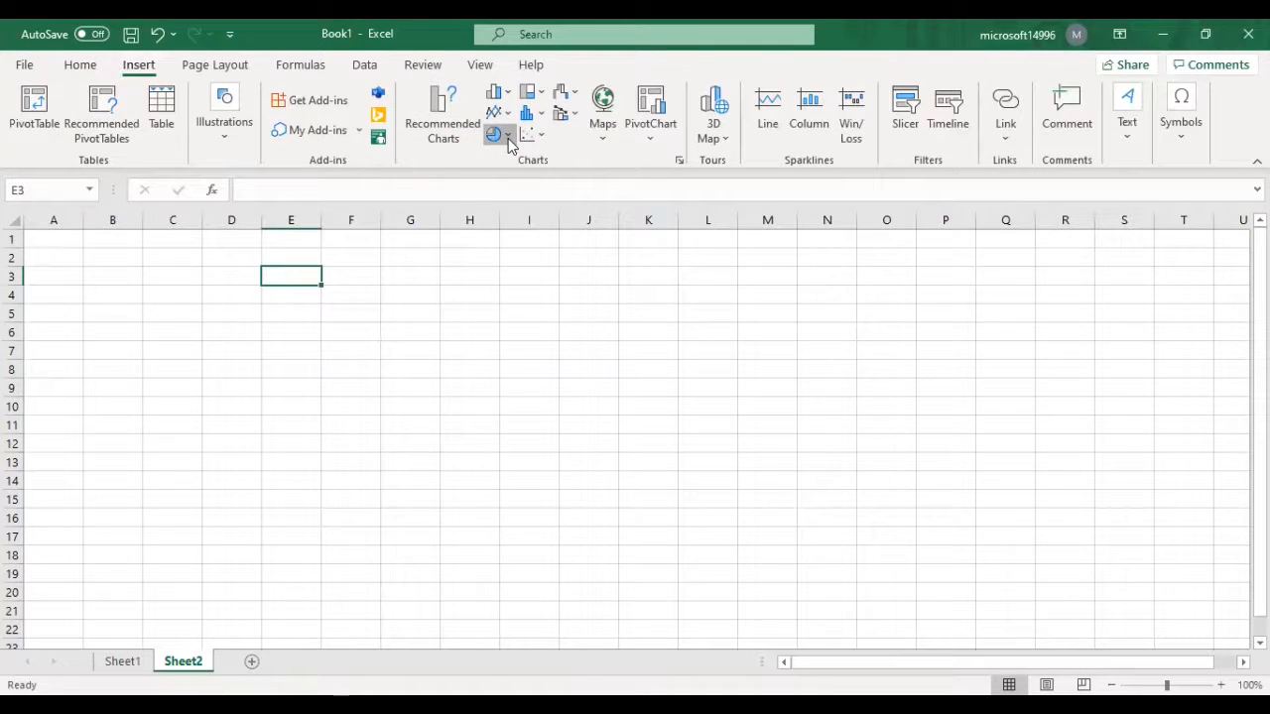
left_click(524, 281)
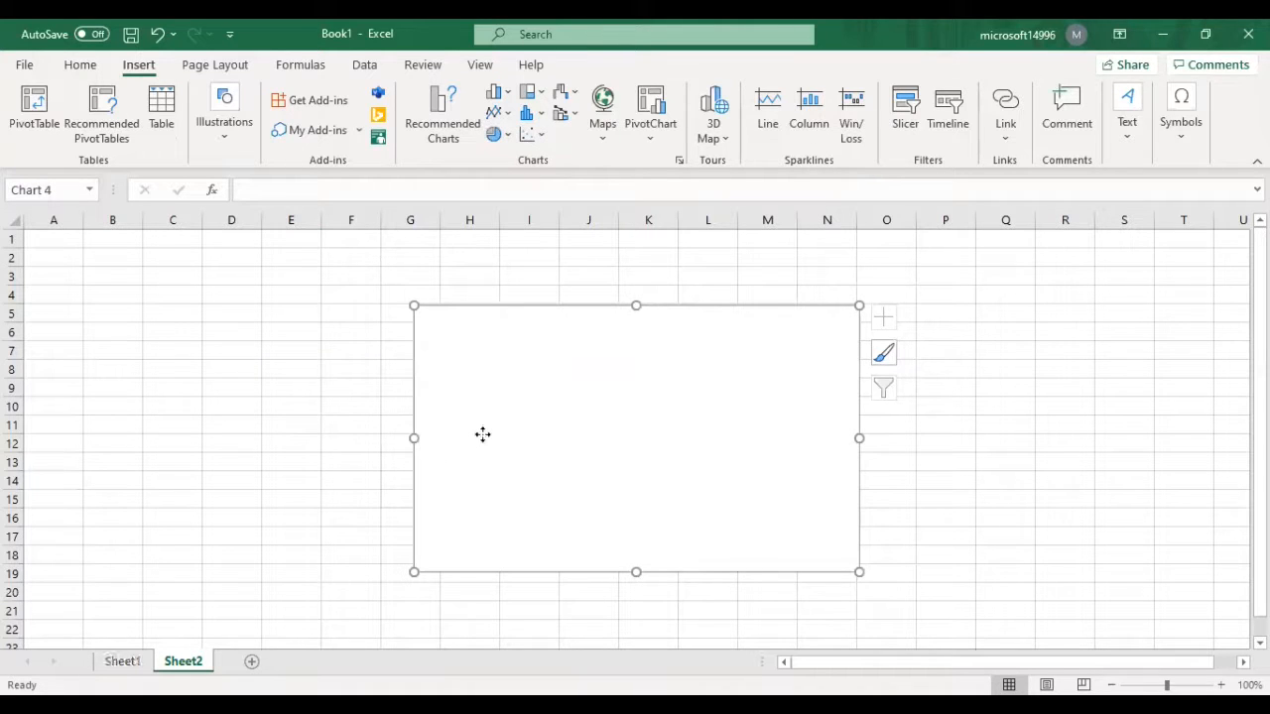
Step: Set the new pie chart's data range to the months and Net Income values in B16:D17 on Sheet1
right_click(529, 411)
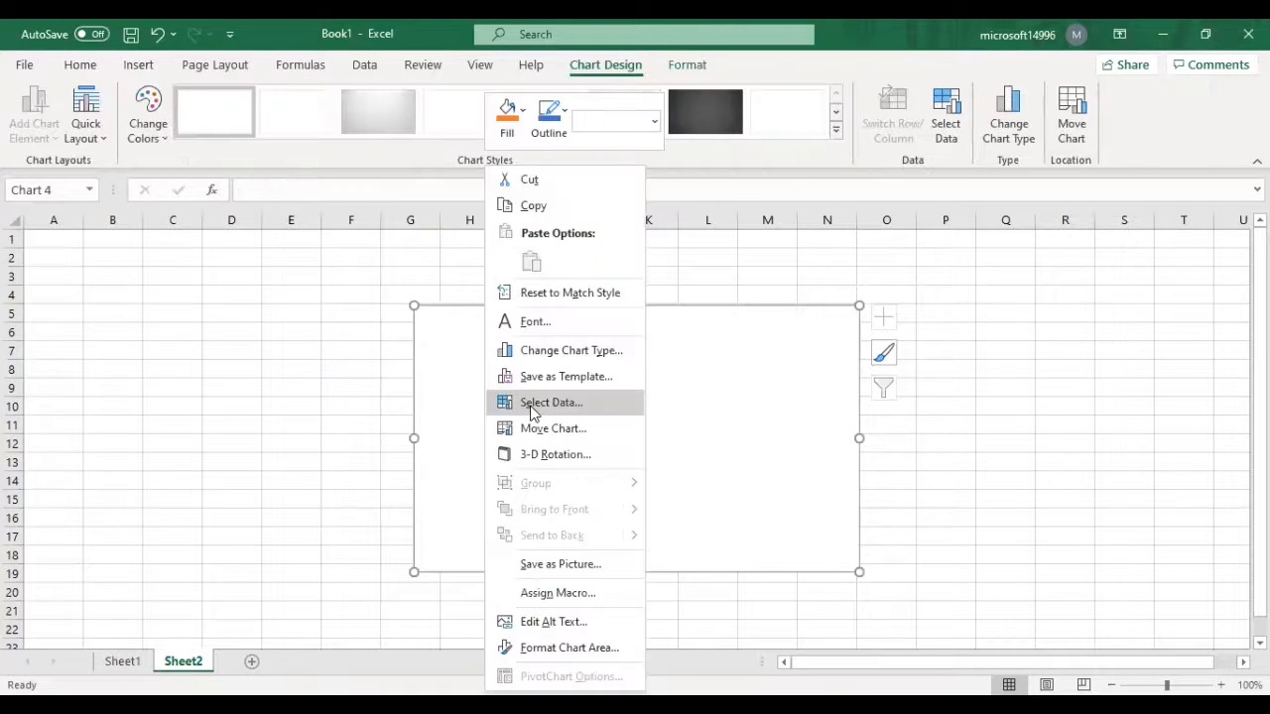
left_click(534, 409)
left_click(834, 301)
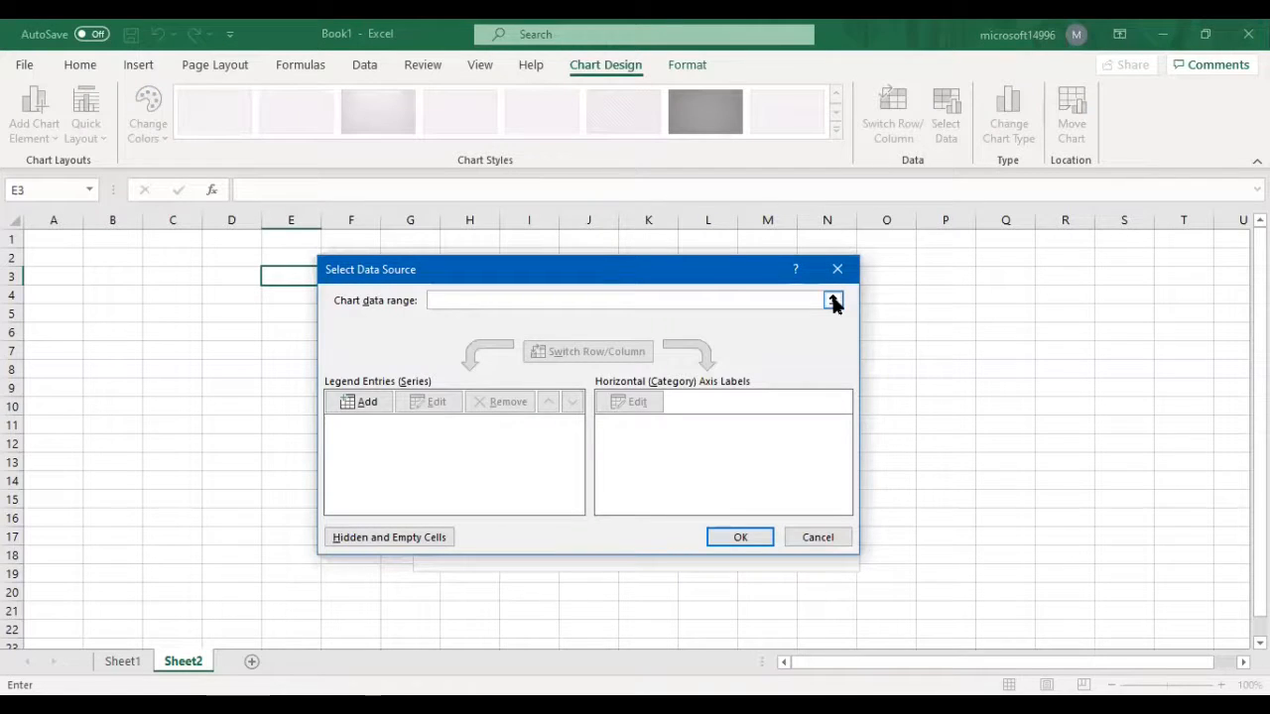
left_click(122, 661)
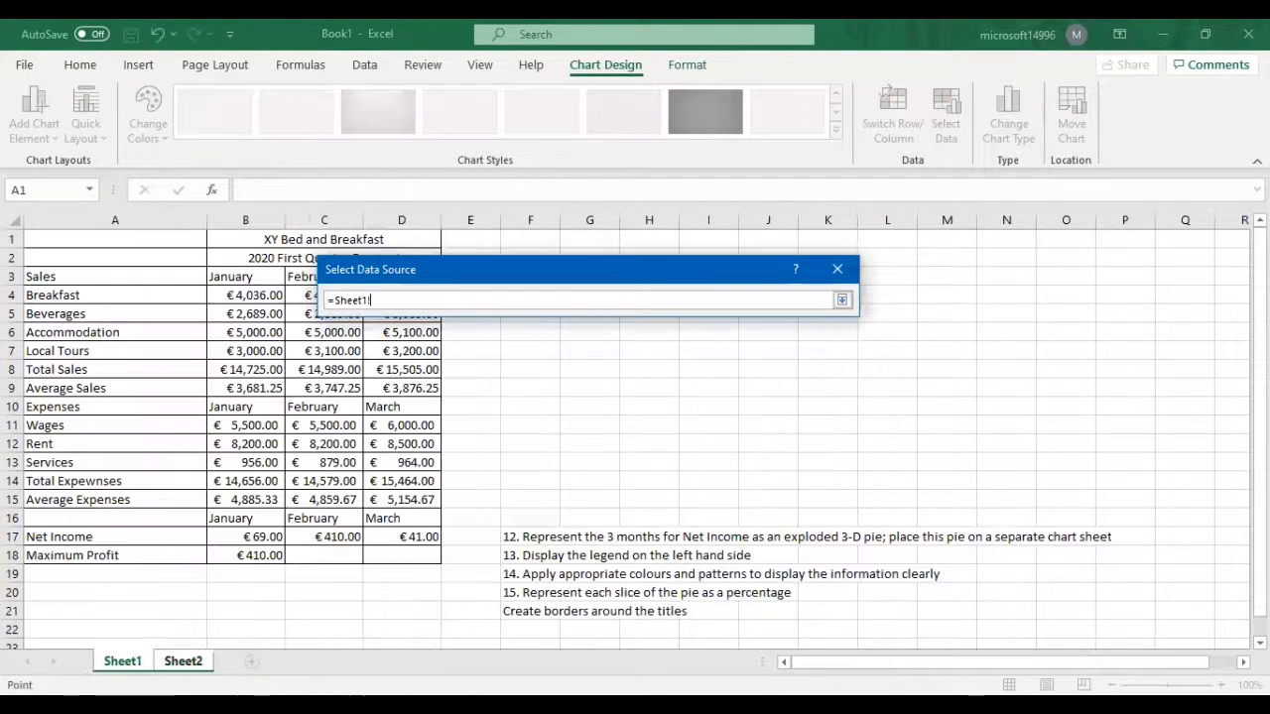
left_click_drag(248, 517, 420, 537)
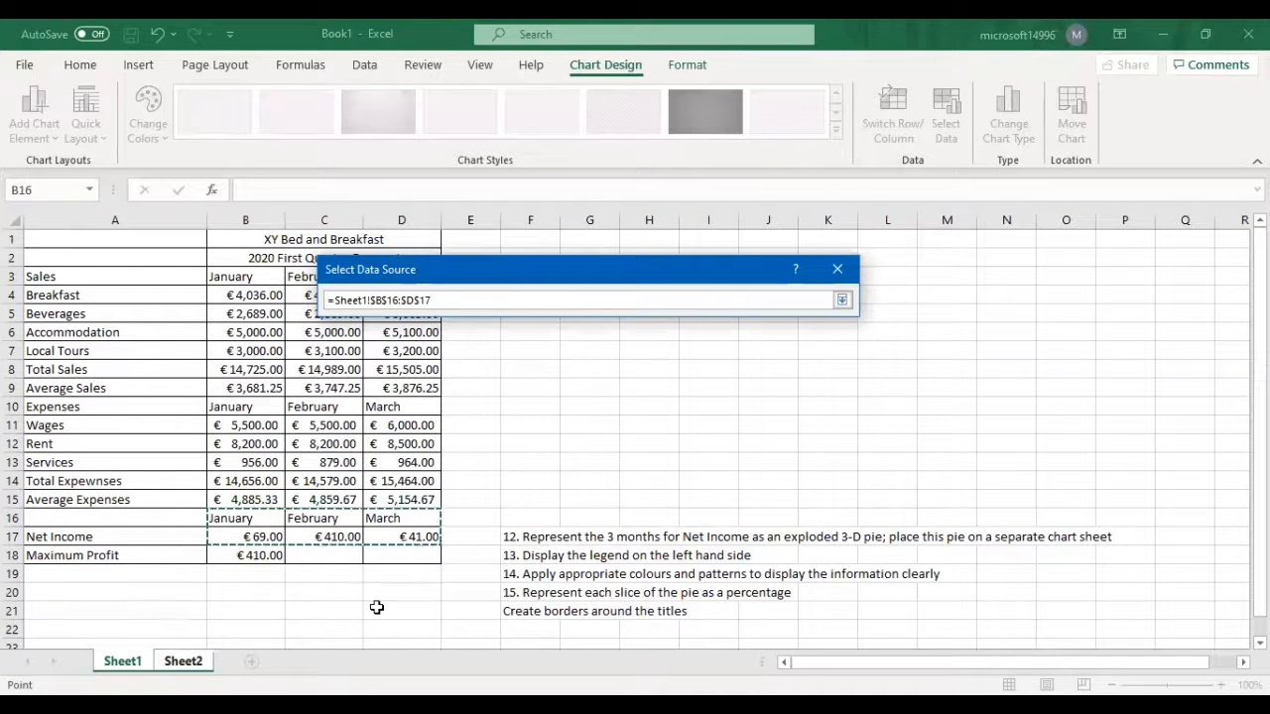
left_click(843, 301)
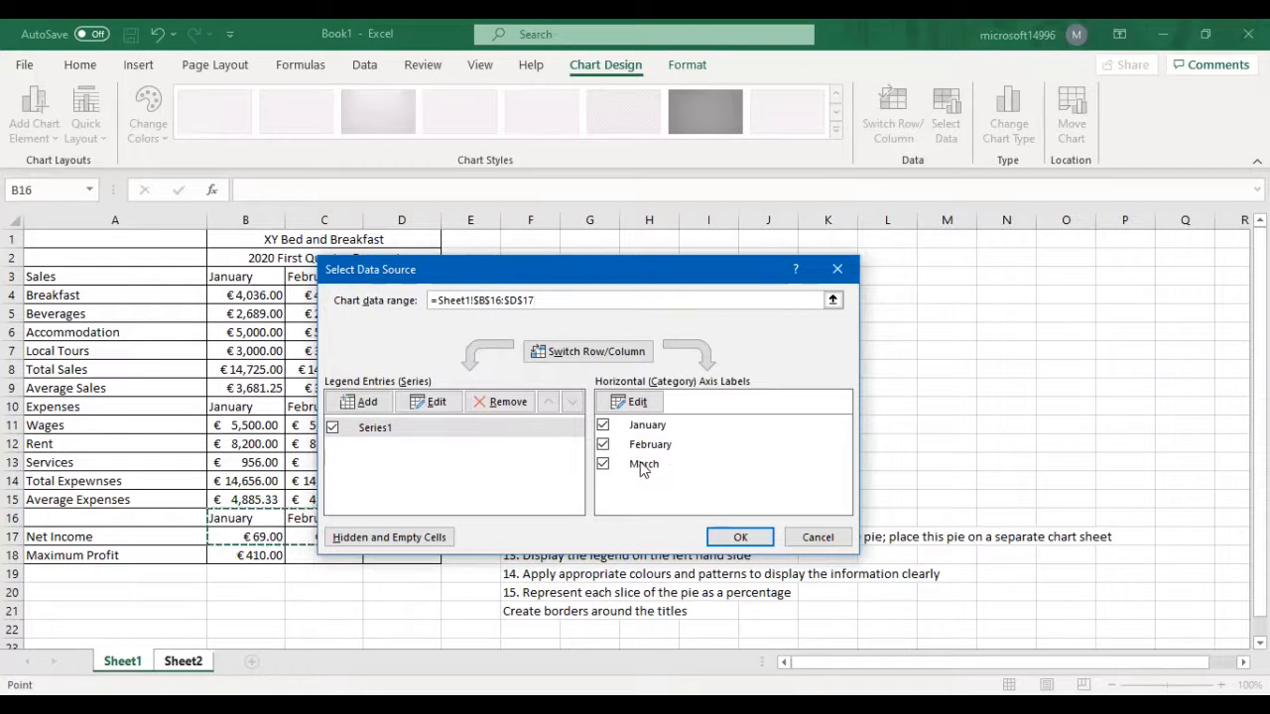
left_click(734, 537)
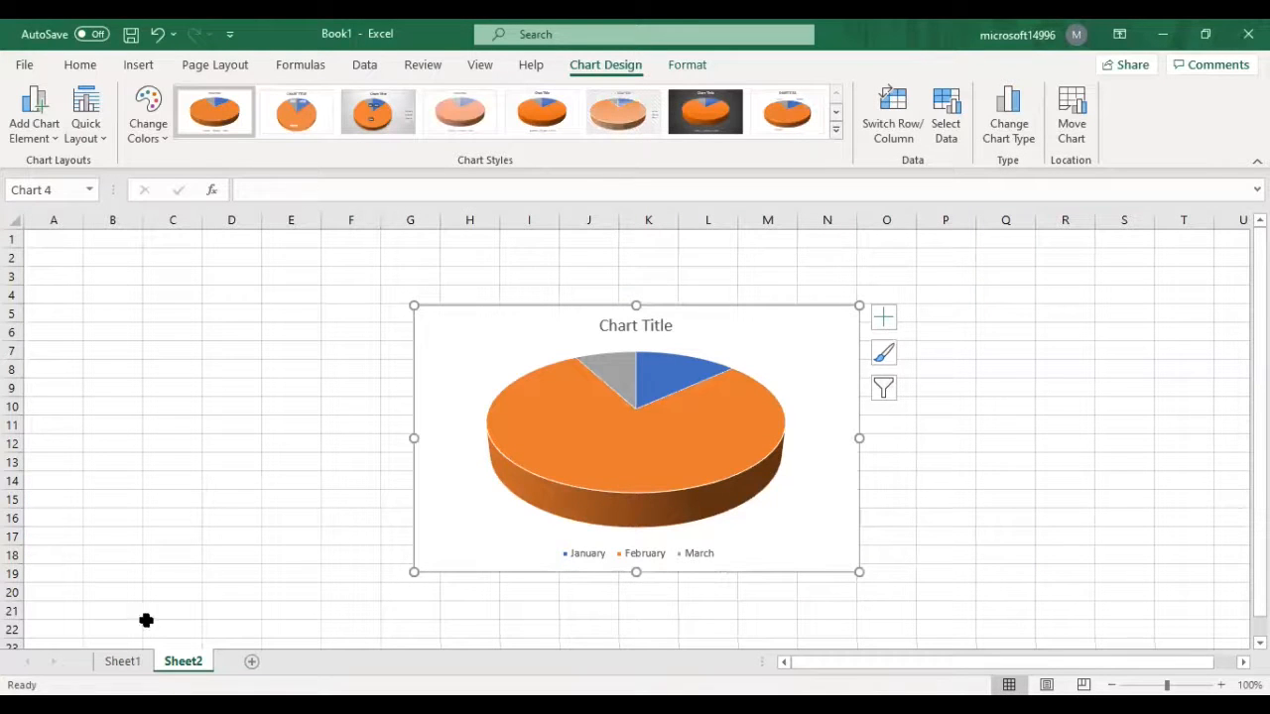
left_click(123, 662)
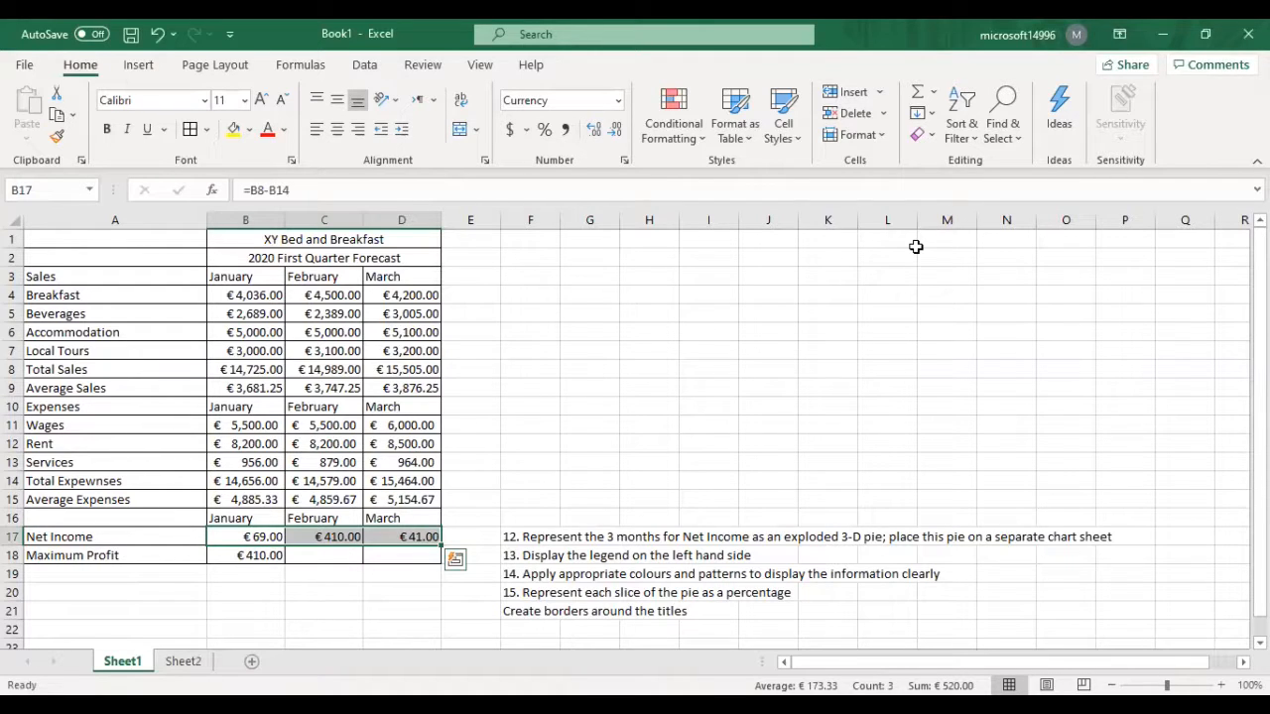
key("alt+Tab")
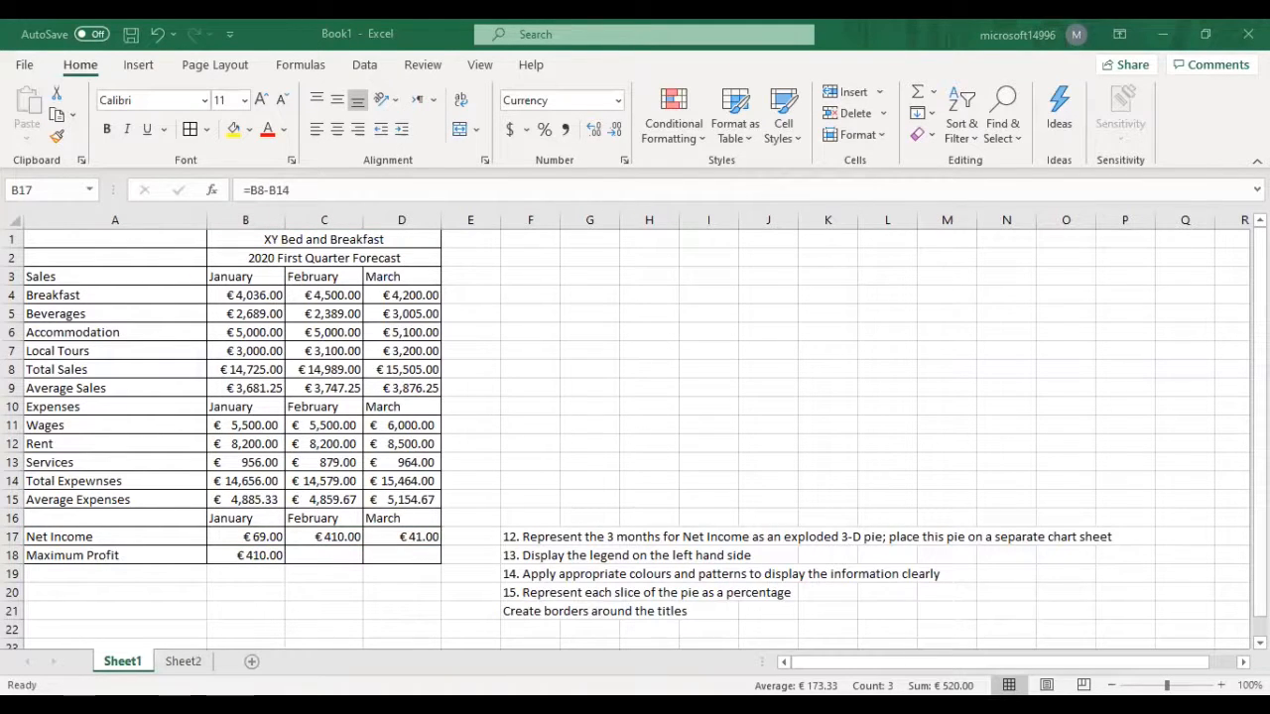
left_click(184, 662)
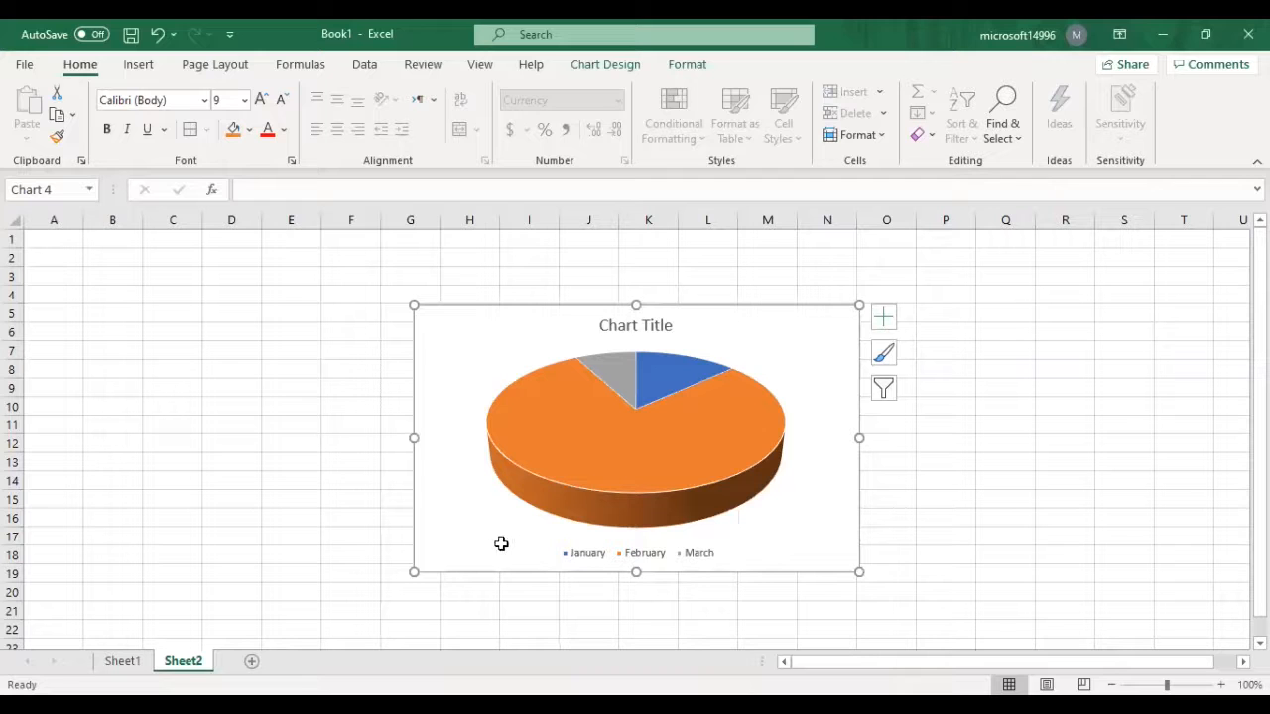
Step: Clear the task 12 instruction from F17 on Sheet1 and select task 13 in F18
key("ctrl+Page_Up")
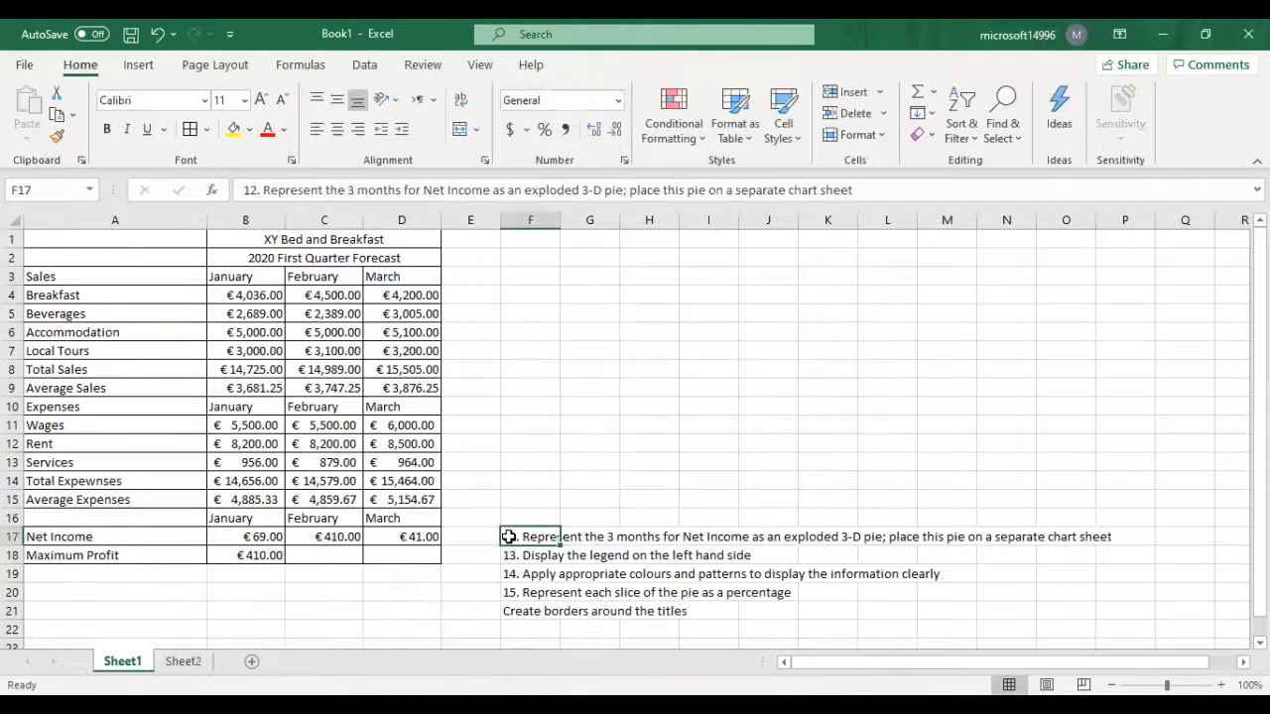
key("Delete")
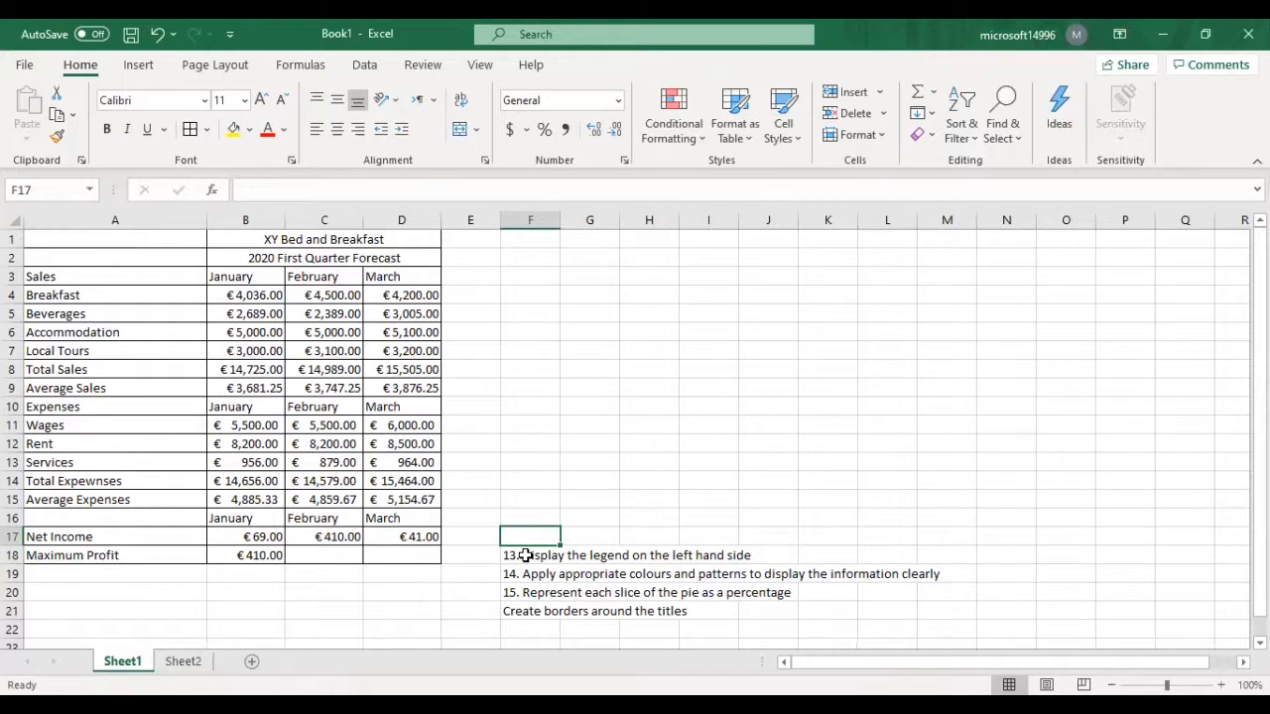
left_click(526, 556)
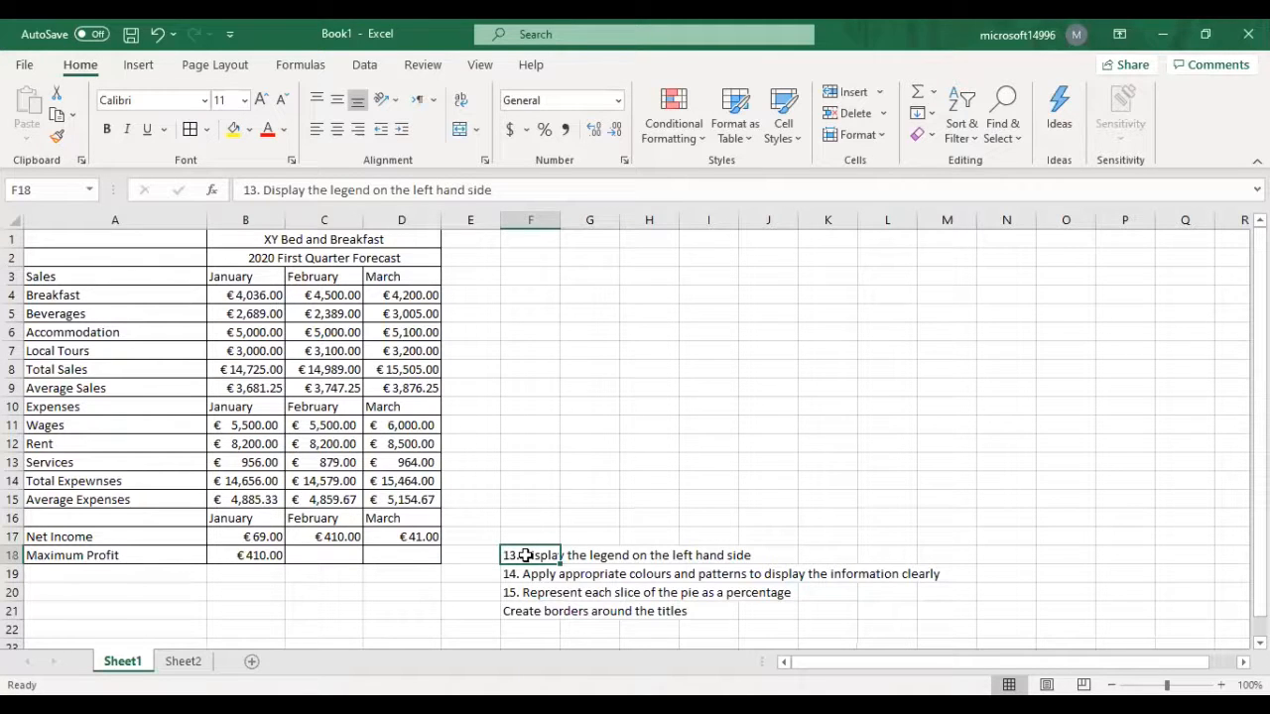
Step: Clear the task 13 instruction from F18 on Sheet1 and select task 14 in F19
key("Delete")
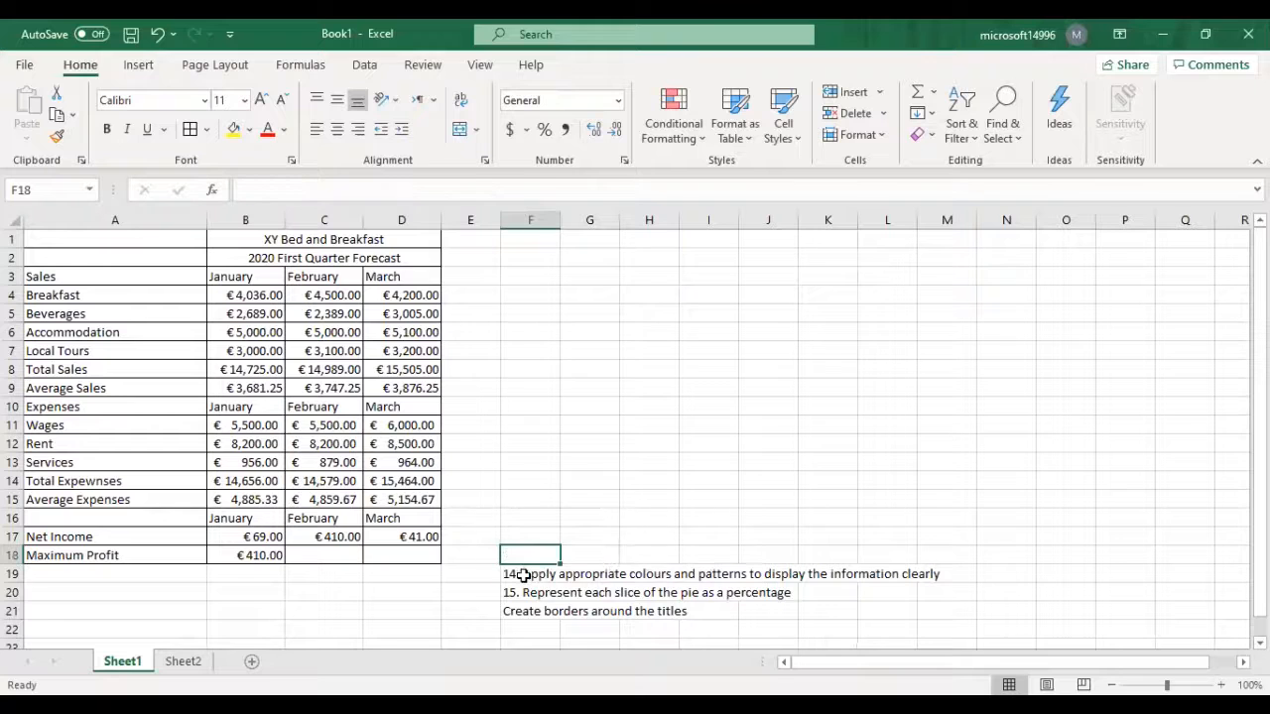
left_click(523, 576)
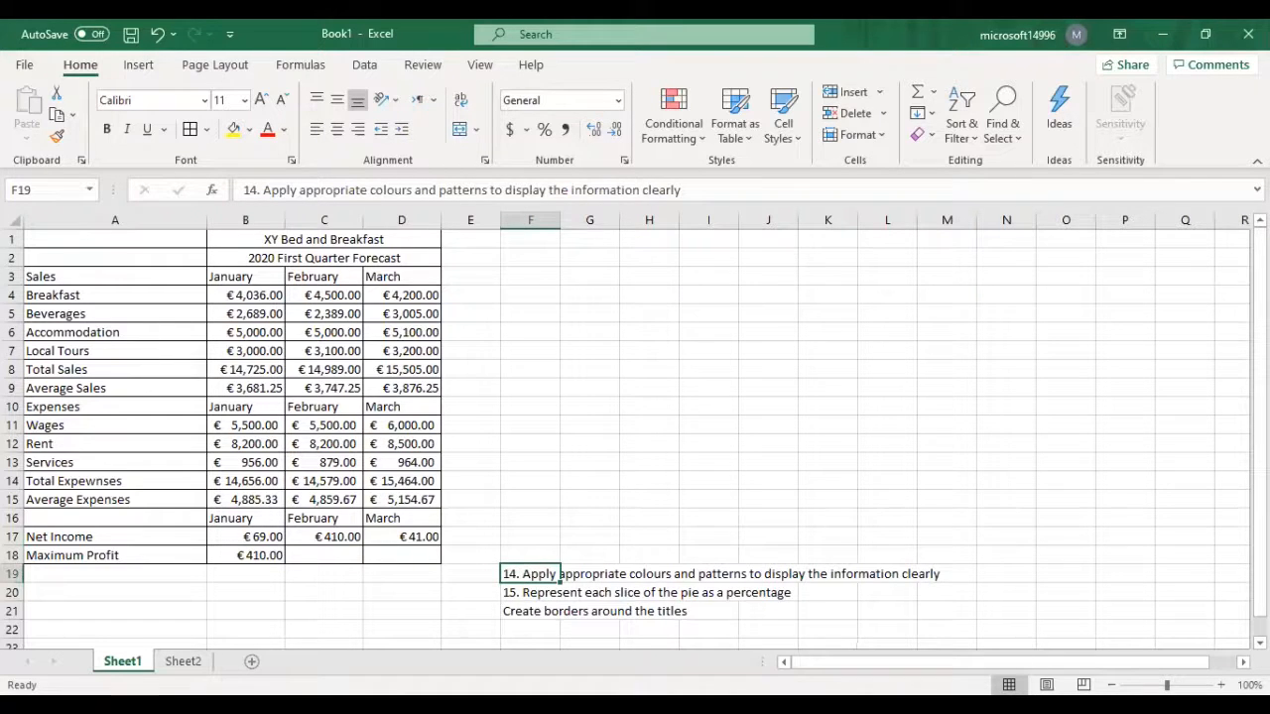
Step: Try a light green fill on the February slice of the pie chart on Sheet2
key("ctrl+Page_Down")
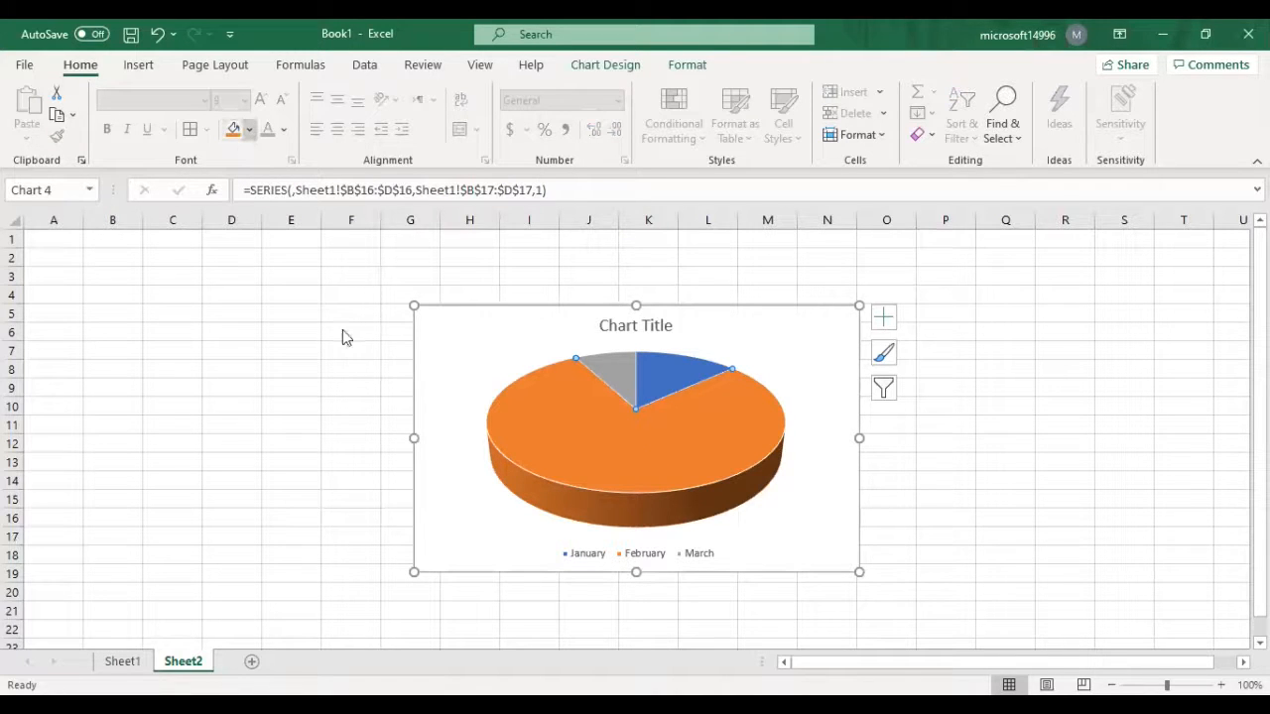
left_click(249, 129)
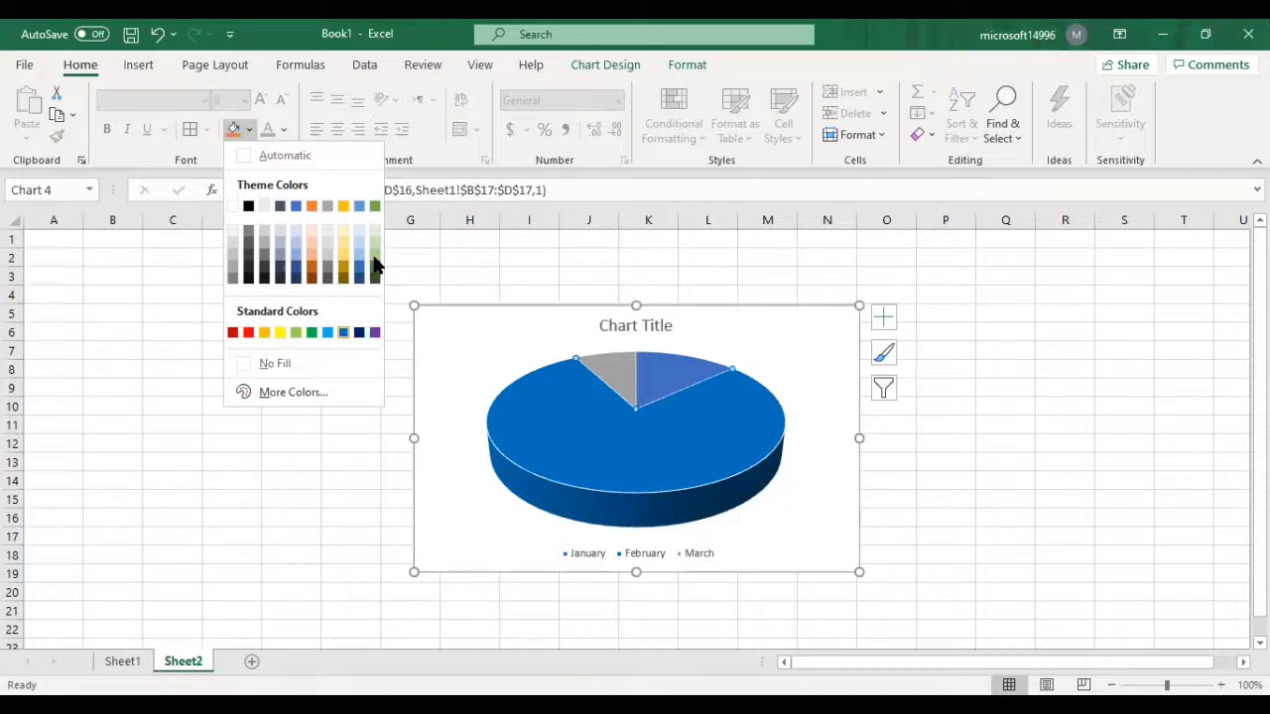
left_click(375, 255)
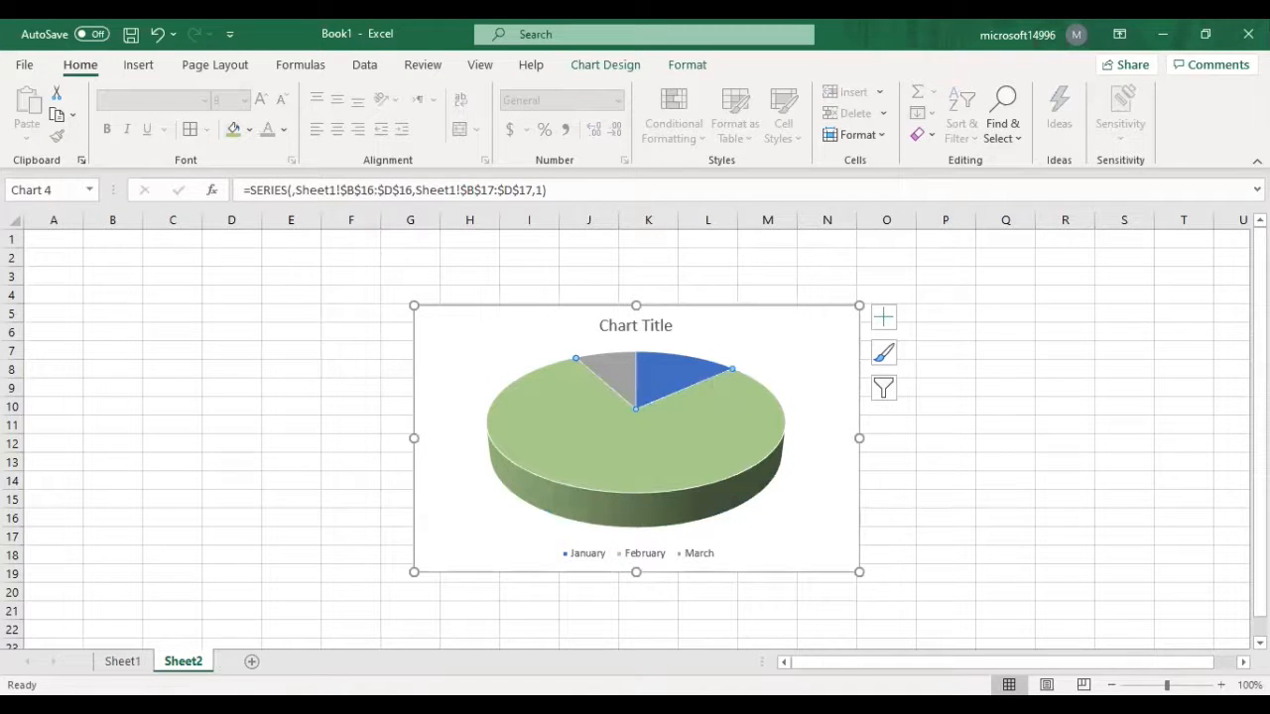
Step: Check task 15 in F20 on Sheet1 and apply Style 3 with percentage data labels to the pie chart on Sheet2
left_click(123, 661)
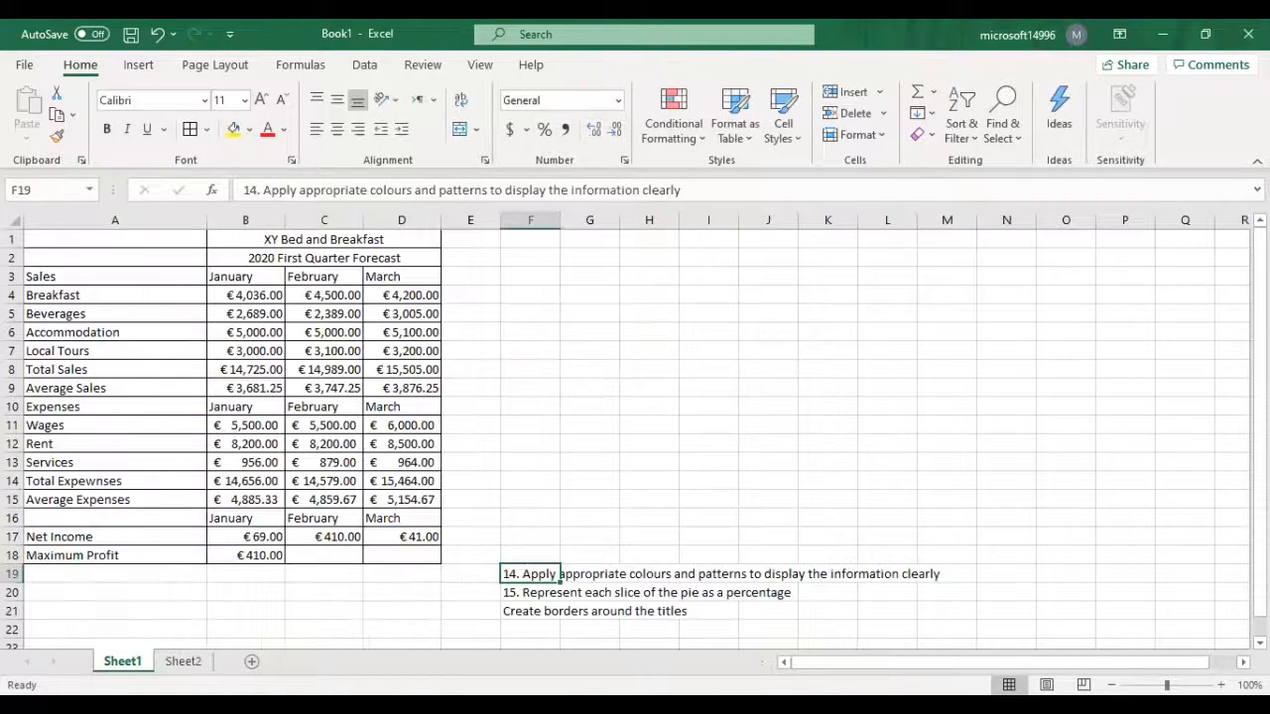
key("ctrl+Page_Down")
key("ctrl+Page_Up")
left_click(532, 595)
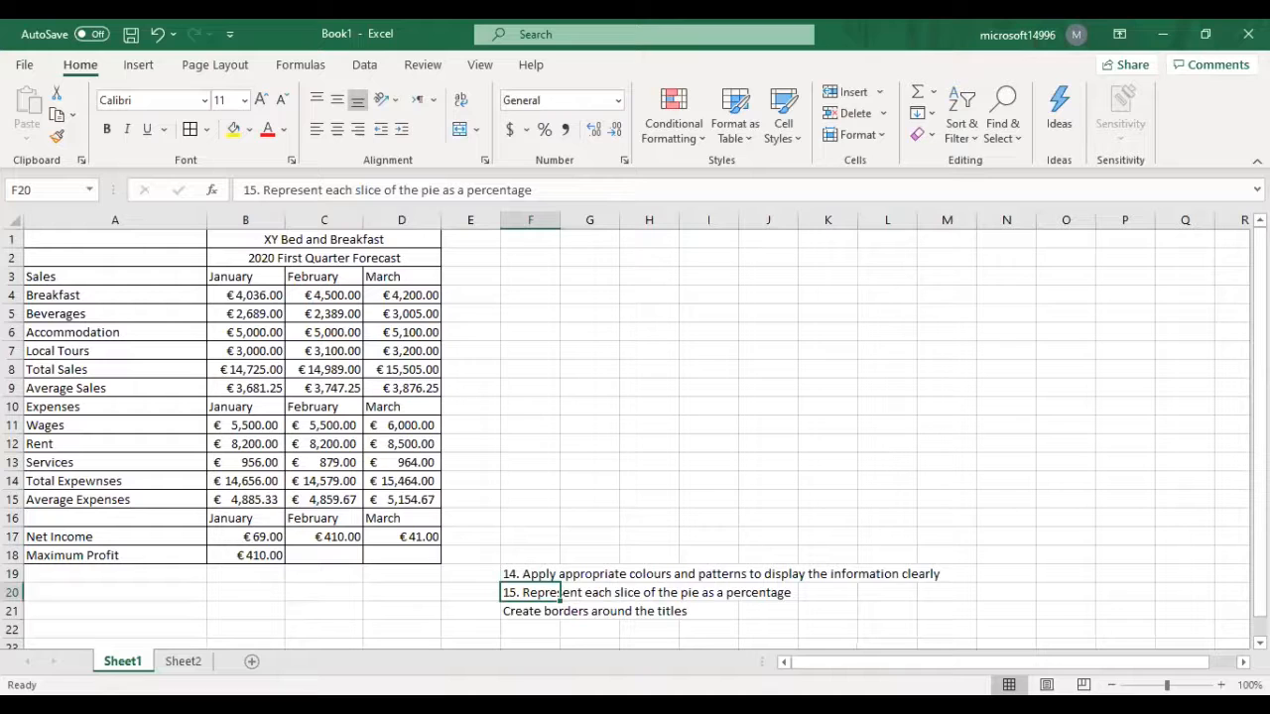
key("ctrl+Page_Down")
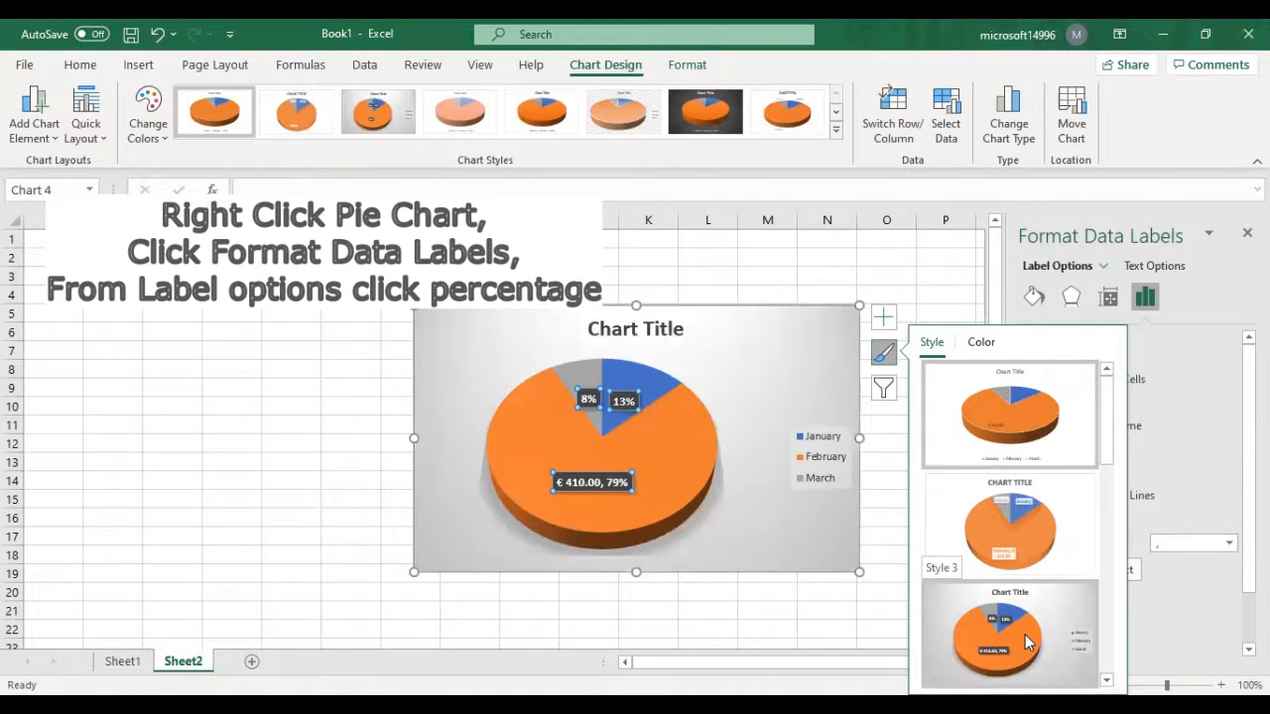
left_click(1025, 634)
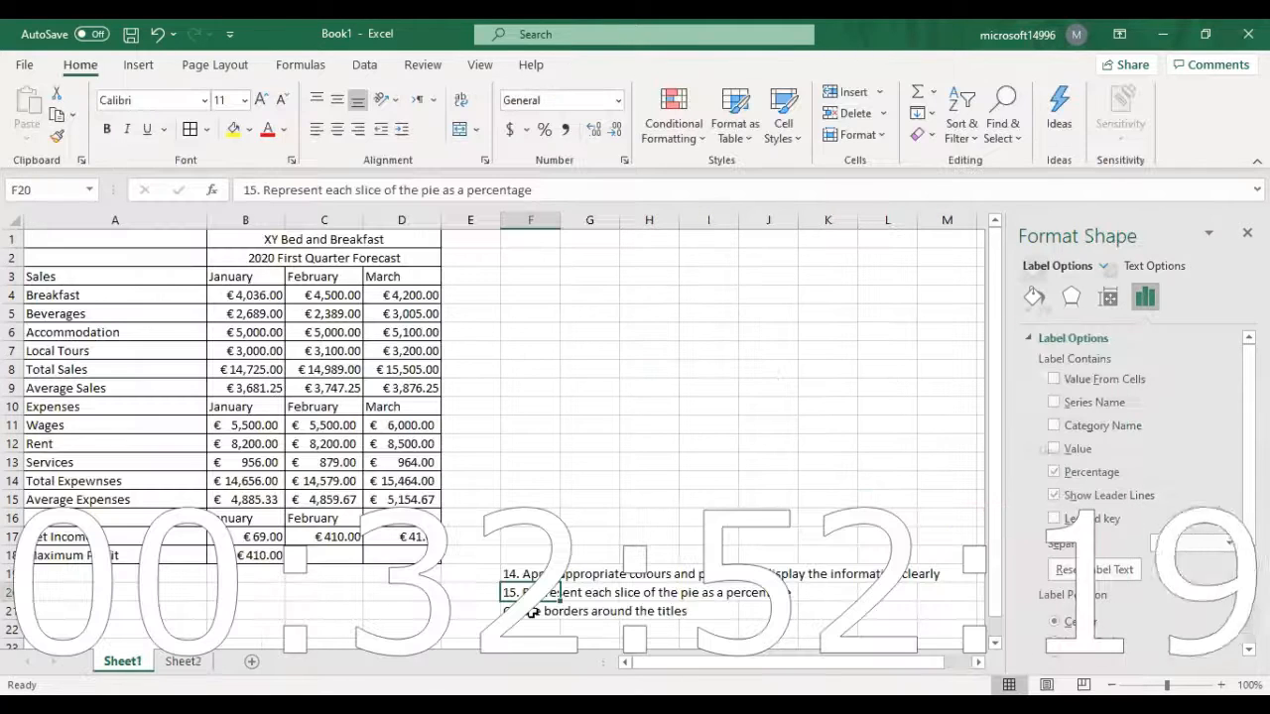
Step: Check the title border task in F21 on Sheet1 and apply the orange outline shape style to the pie chart's title on Sheet2
key("Down")
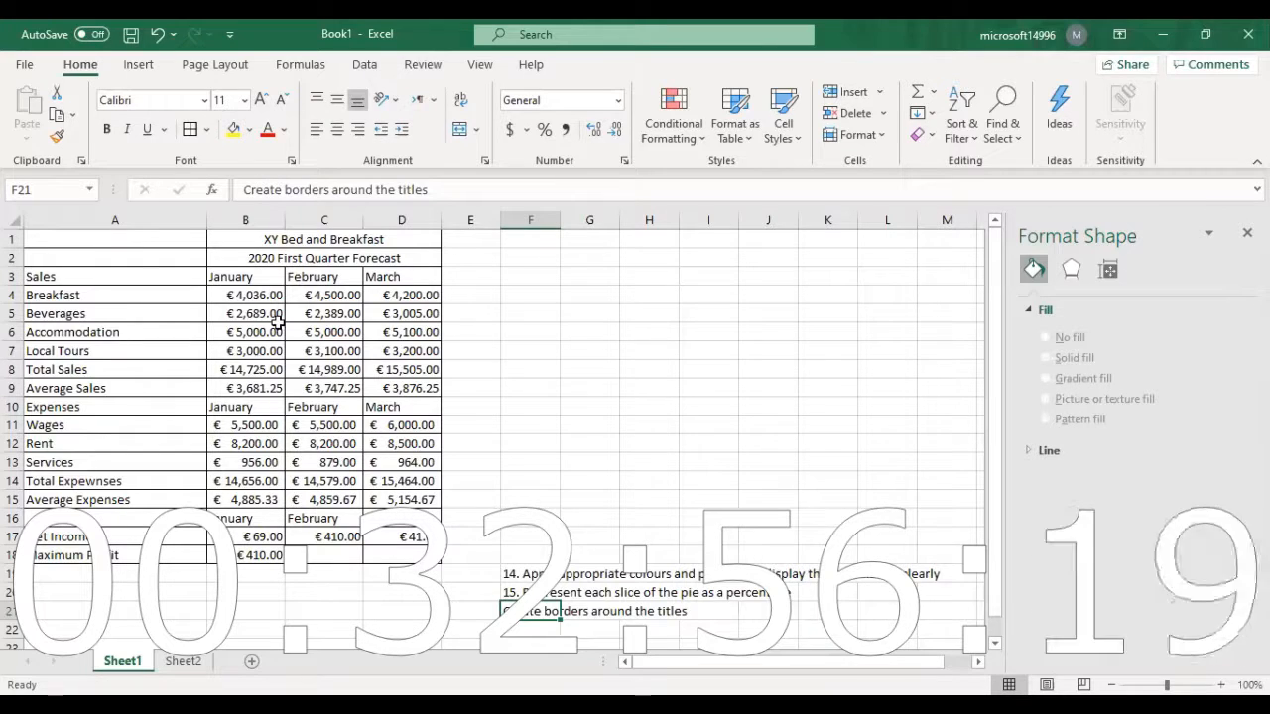
left_click_drag(126, 234, 383, 561)
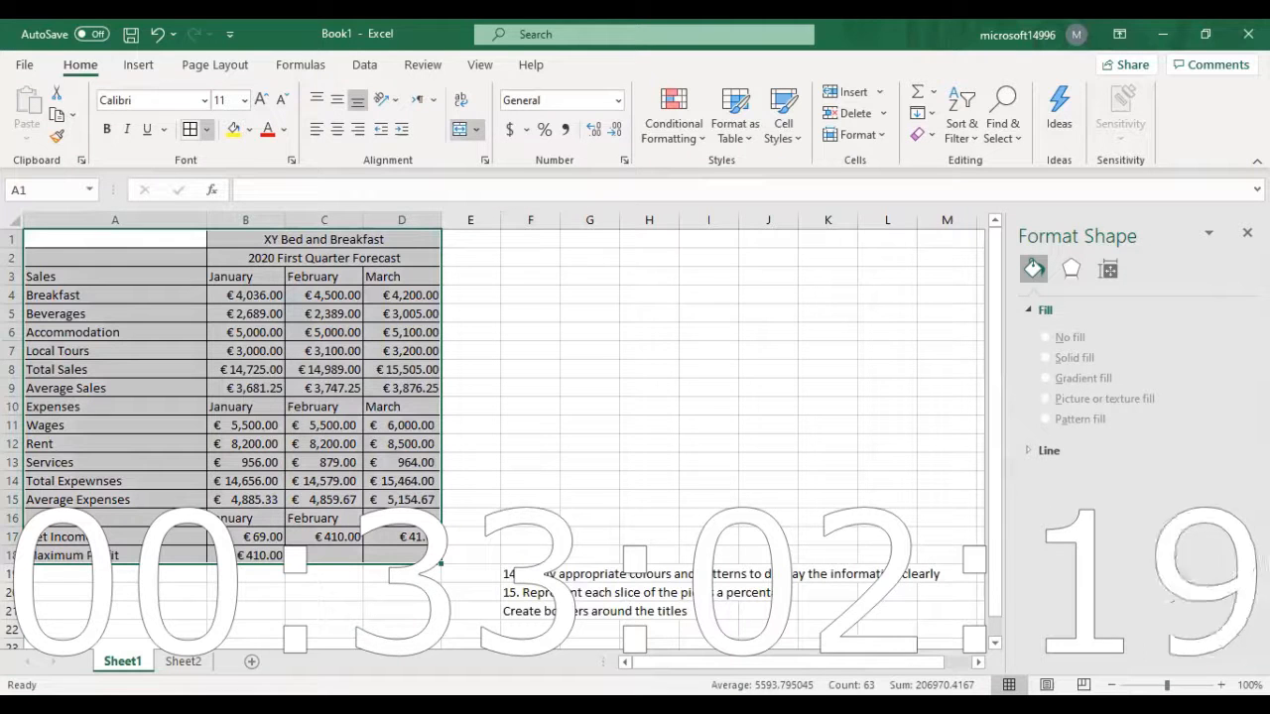
left_click(189, 661)
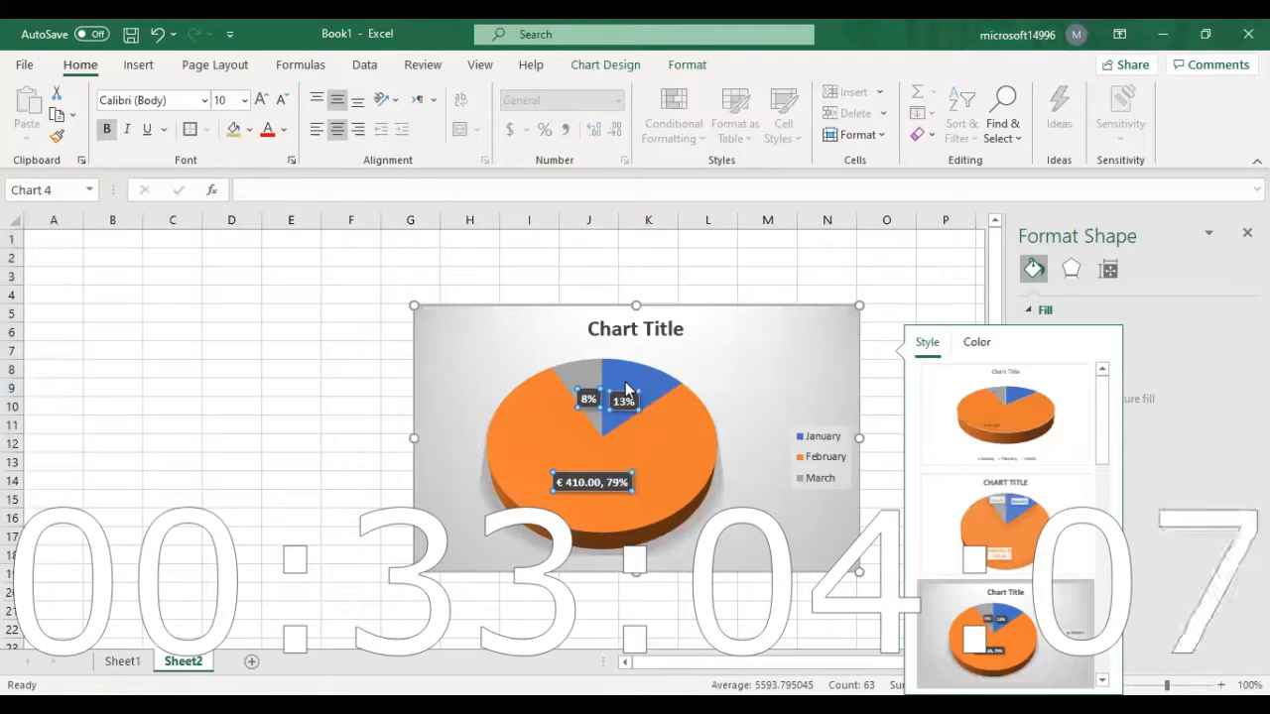
left_click(627, 330)
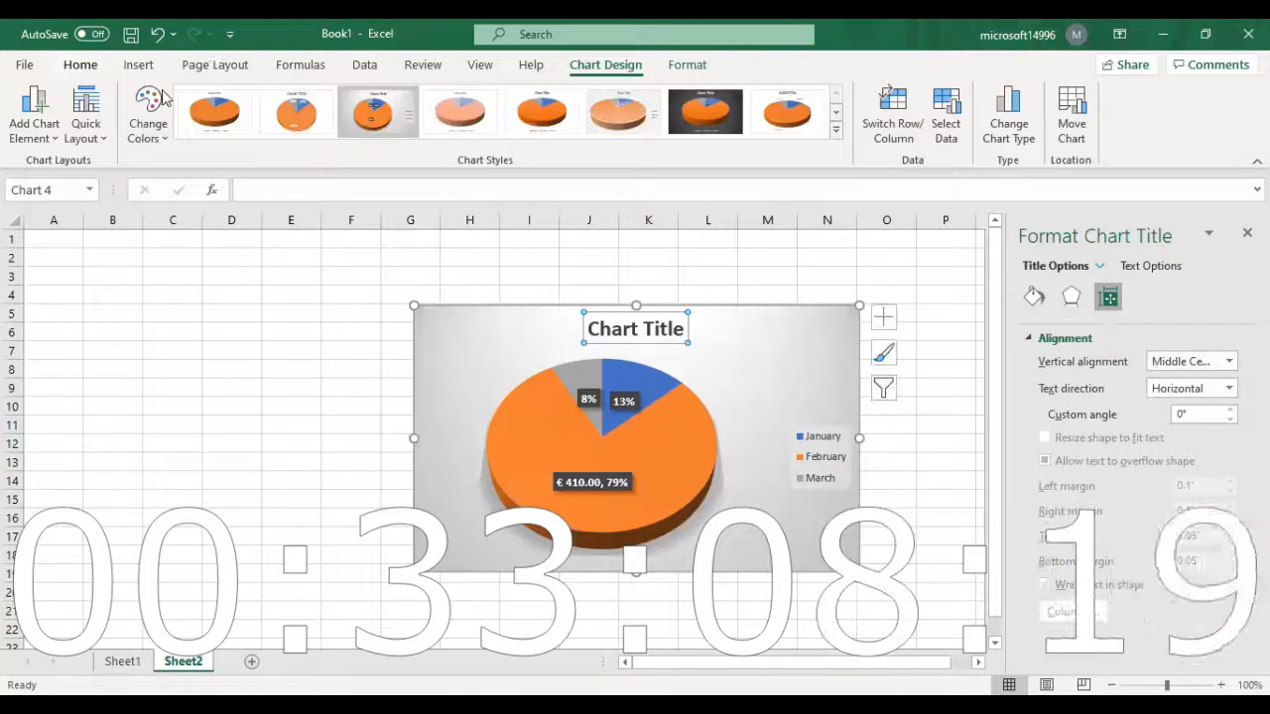
left_click(81, 66)
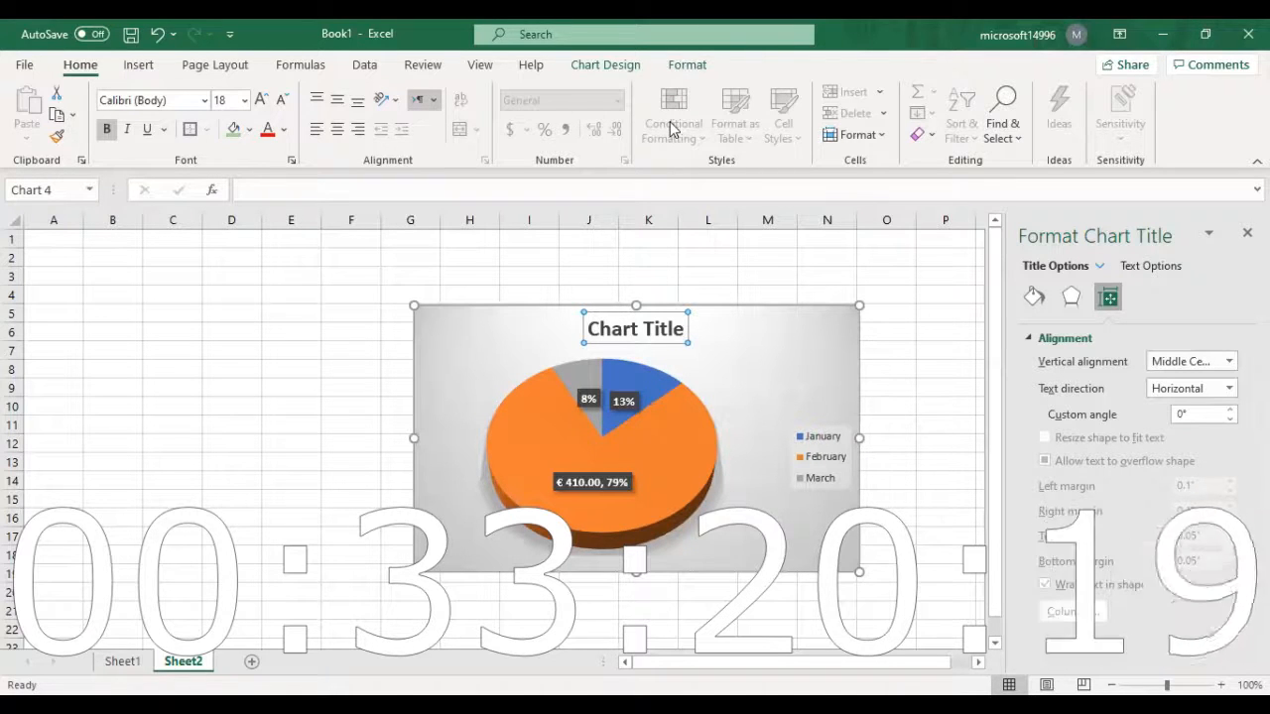
left_click(612, 331)
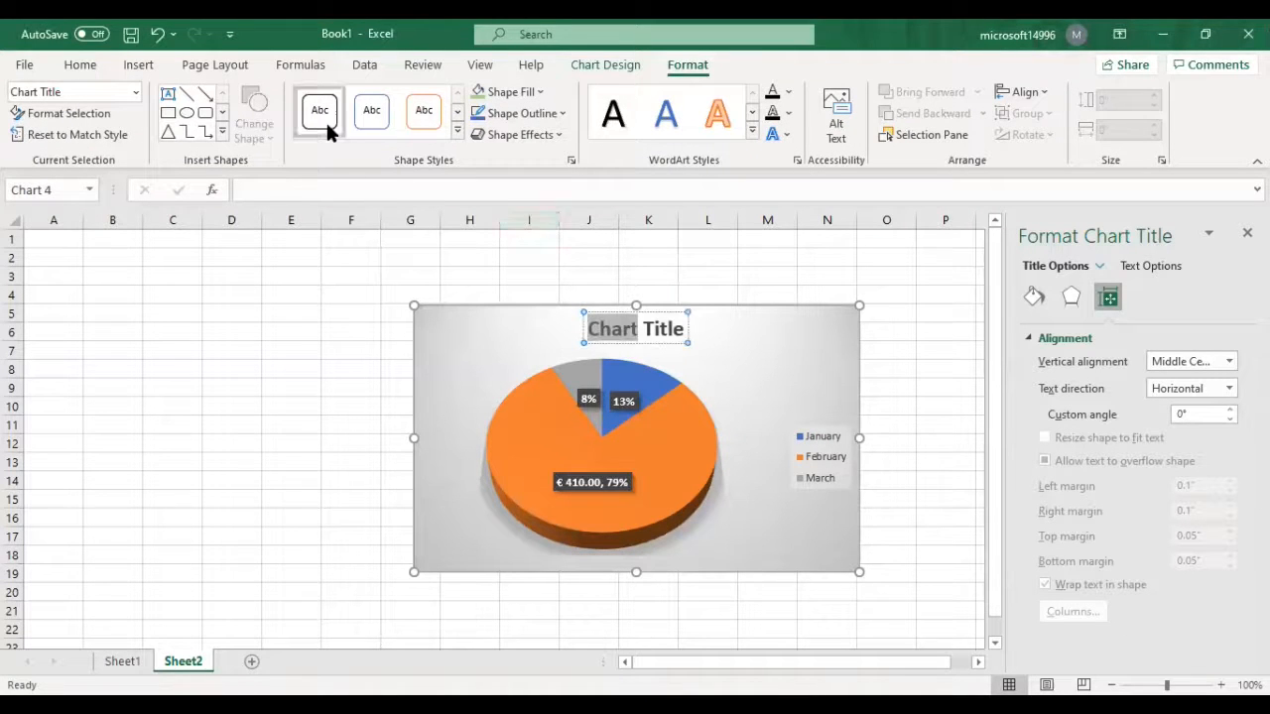
left_click(424, 116)
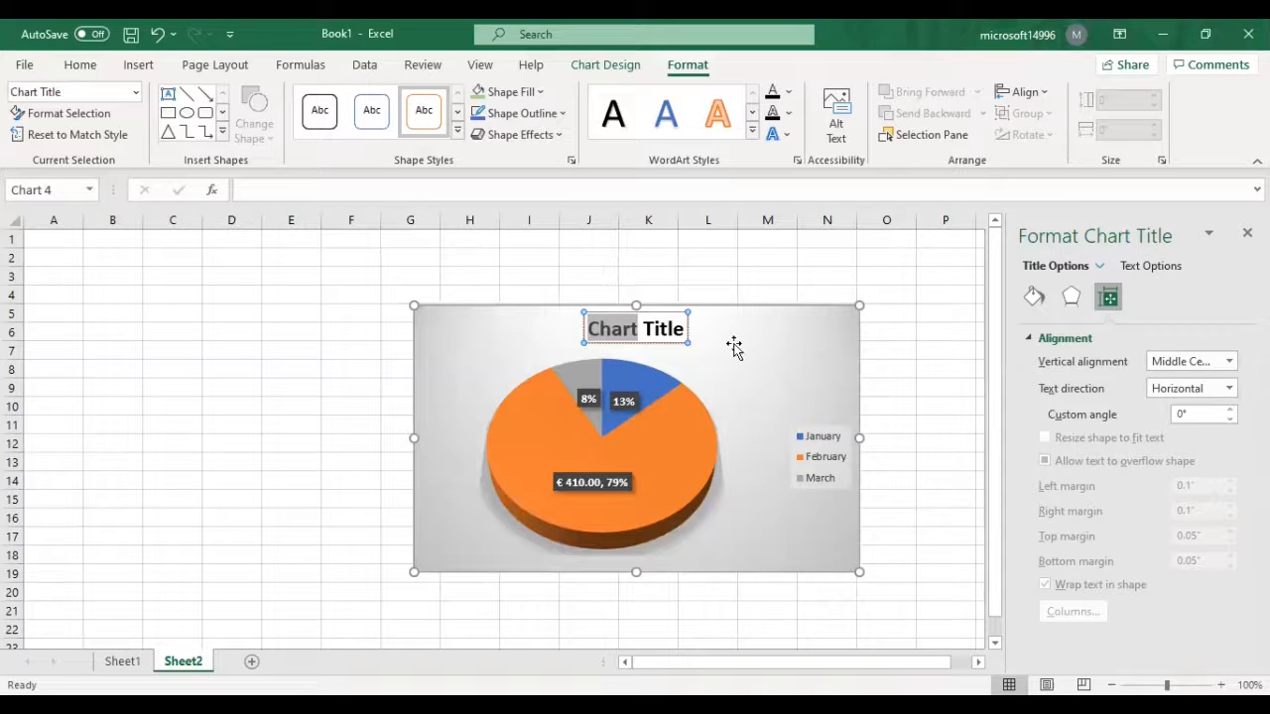
left_click(699, 319)
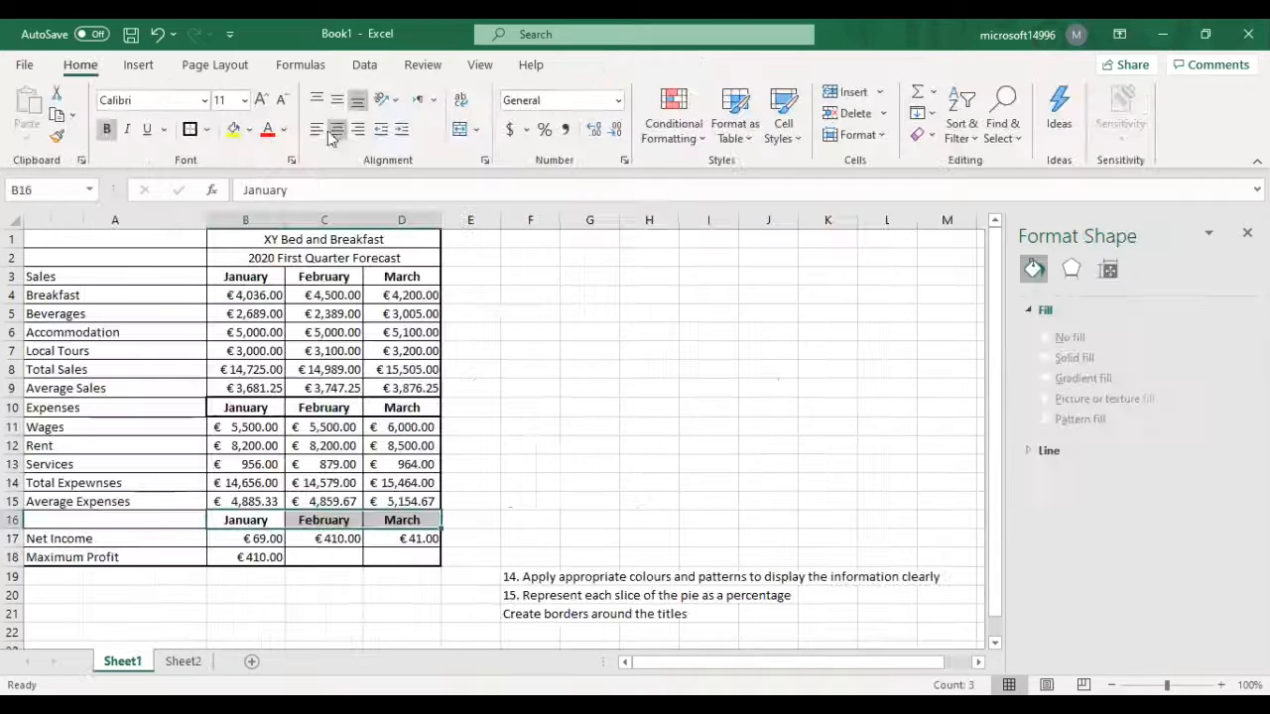
Step: Bold the XY Bed and Breakfast title on Sheet1 and merge and center it across A1:D1
left_click_drag(171, 239, 279, 239)
left_click(110, 131)
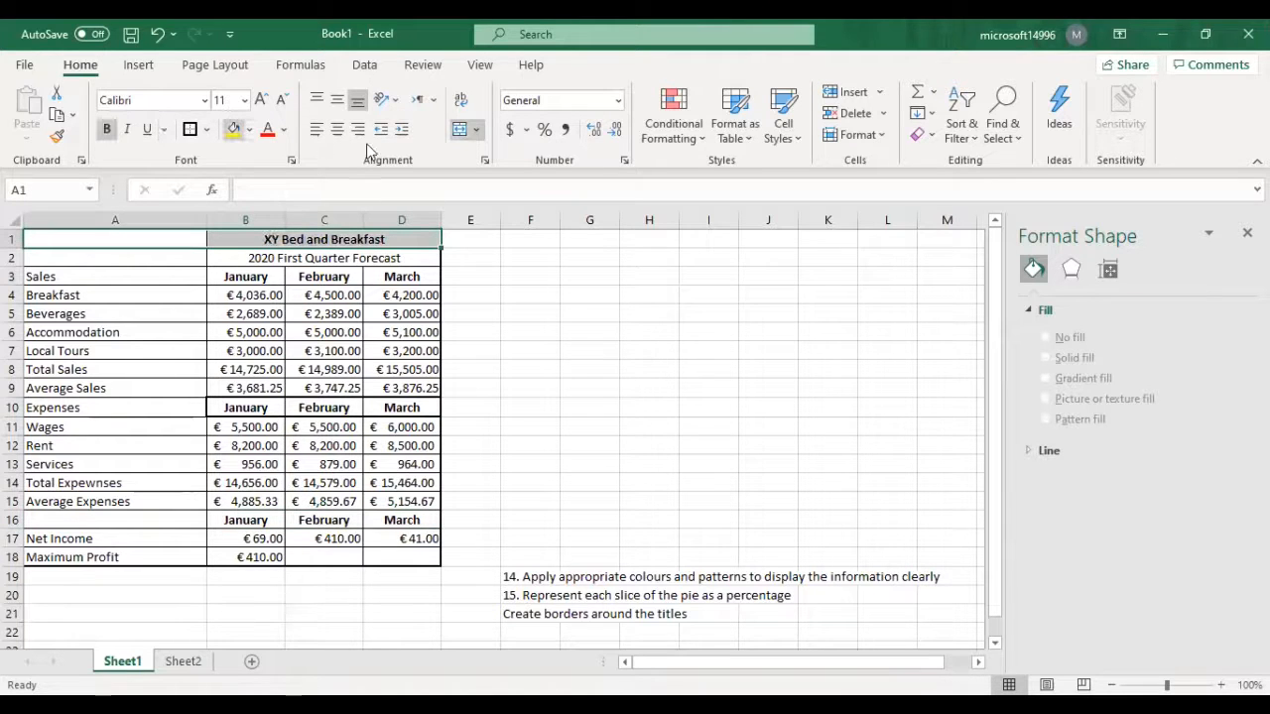
left_click(459, 132)
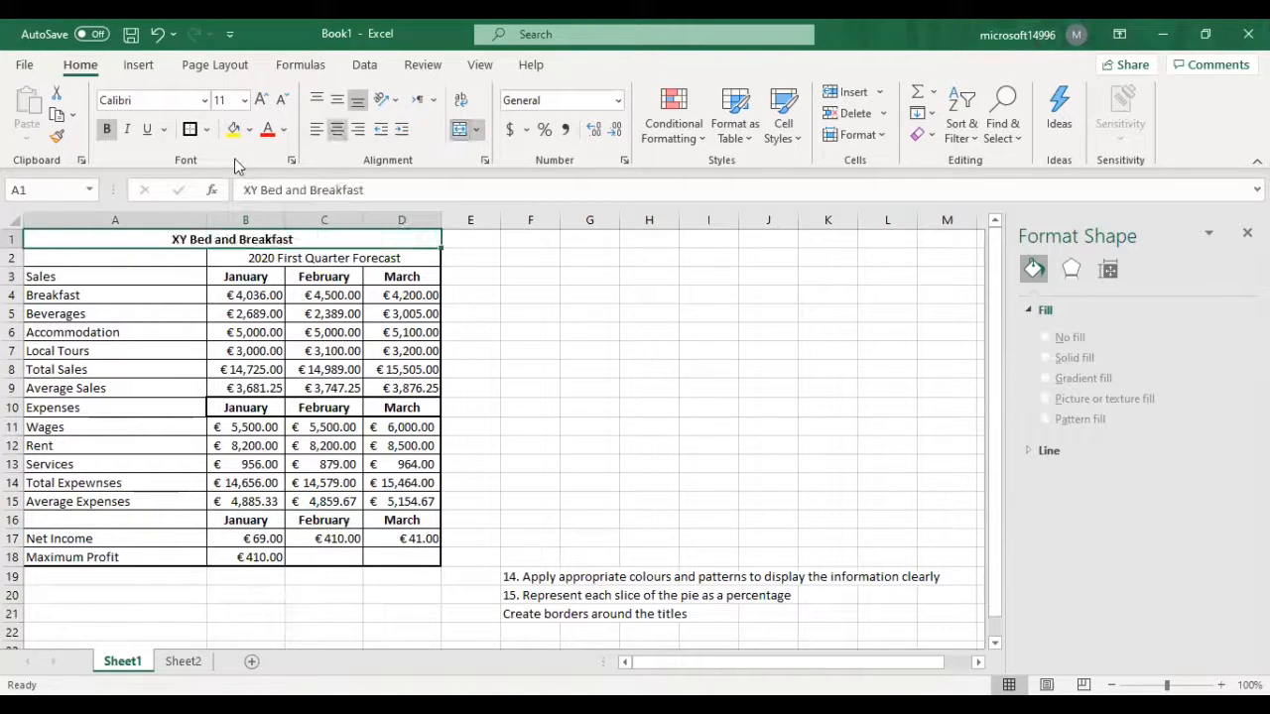
Step: Bold the 2020 First Quarter Forecast subtitle and merge and center it across A2:D2
left_click_drag(171, 258, 265, 258)
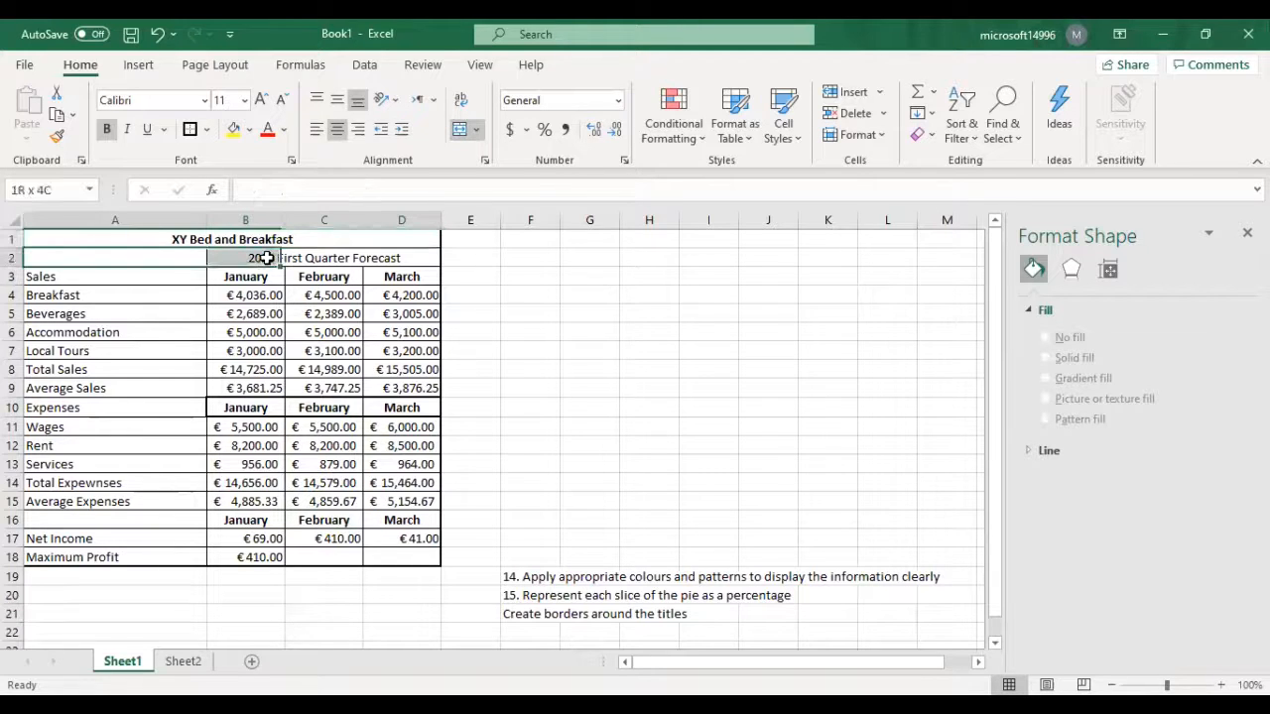
left_click(109, 130)
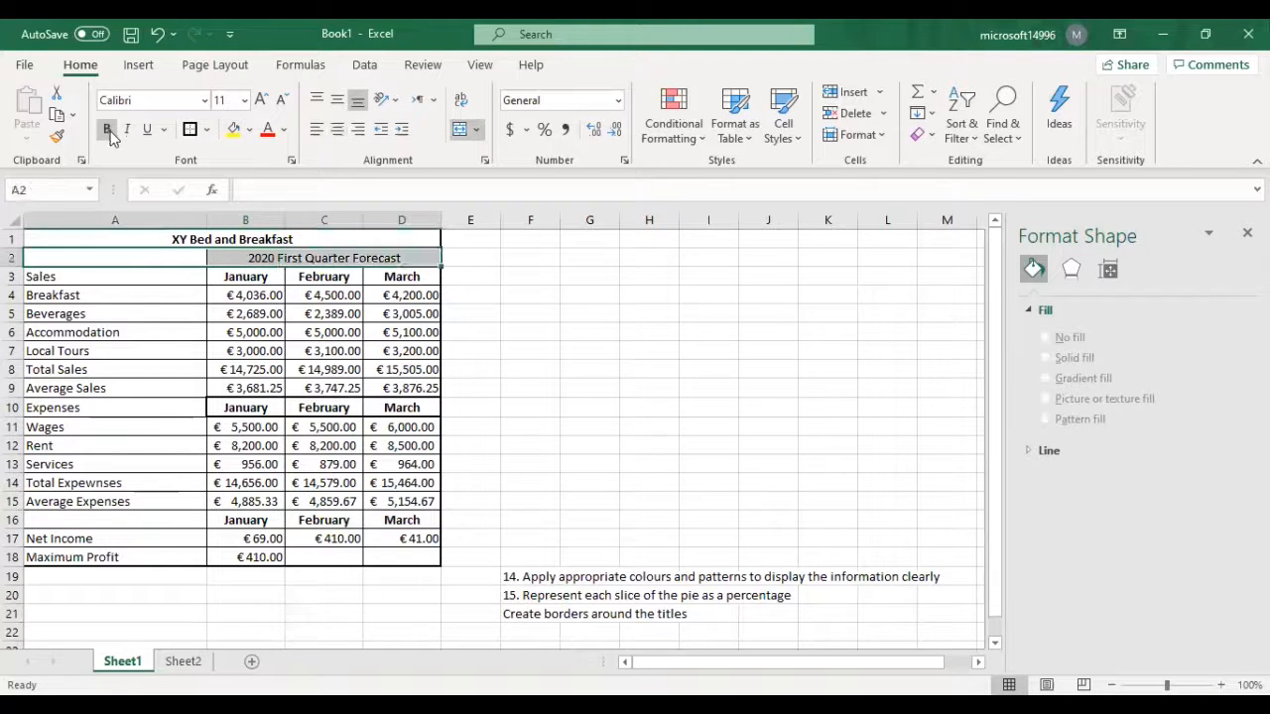
left_click(460, 130)
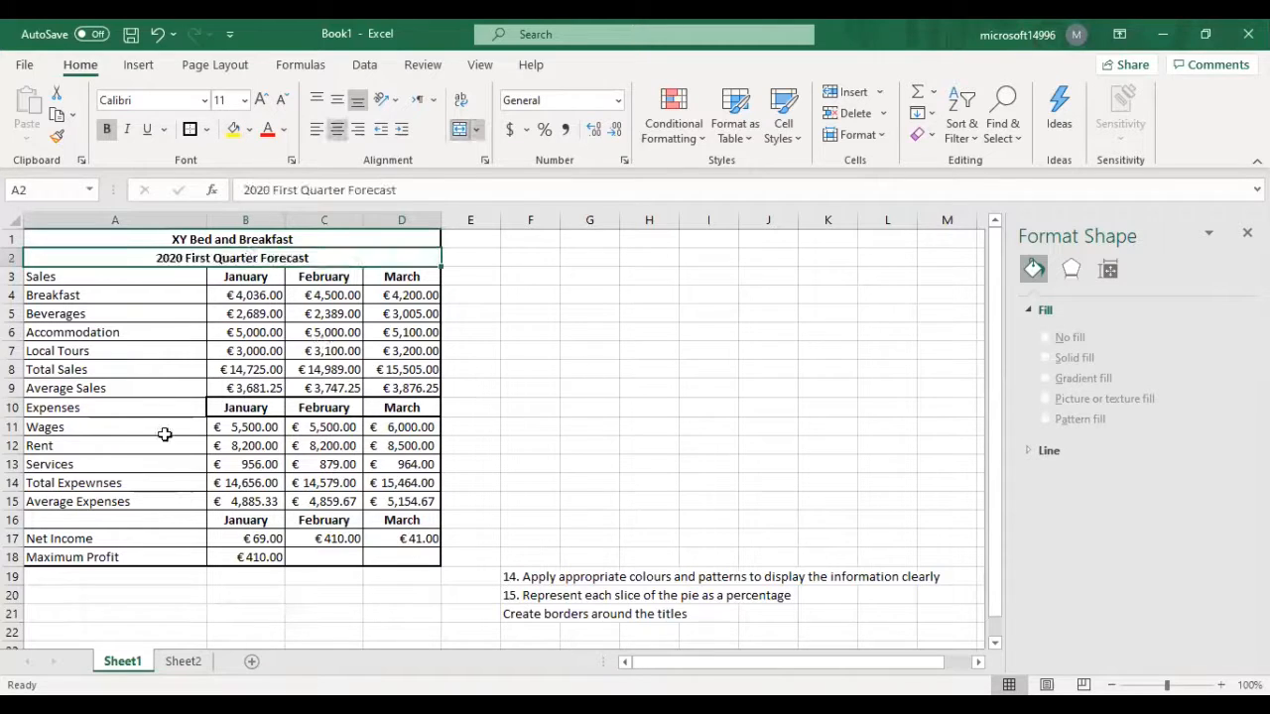
Step: Fill the Sales and Expenses headings in A3 and A10 and the Net Income and Maximum Profit rows A17:D18 with light grey
left_click(146, 410)
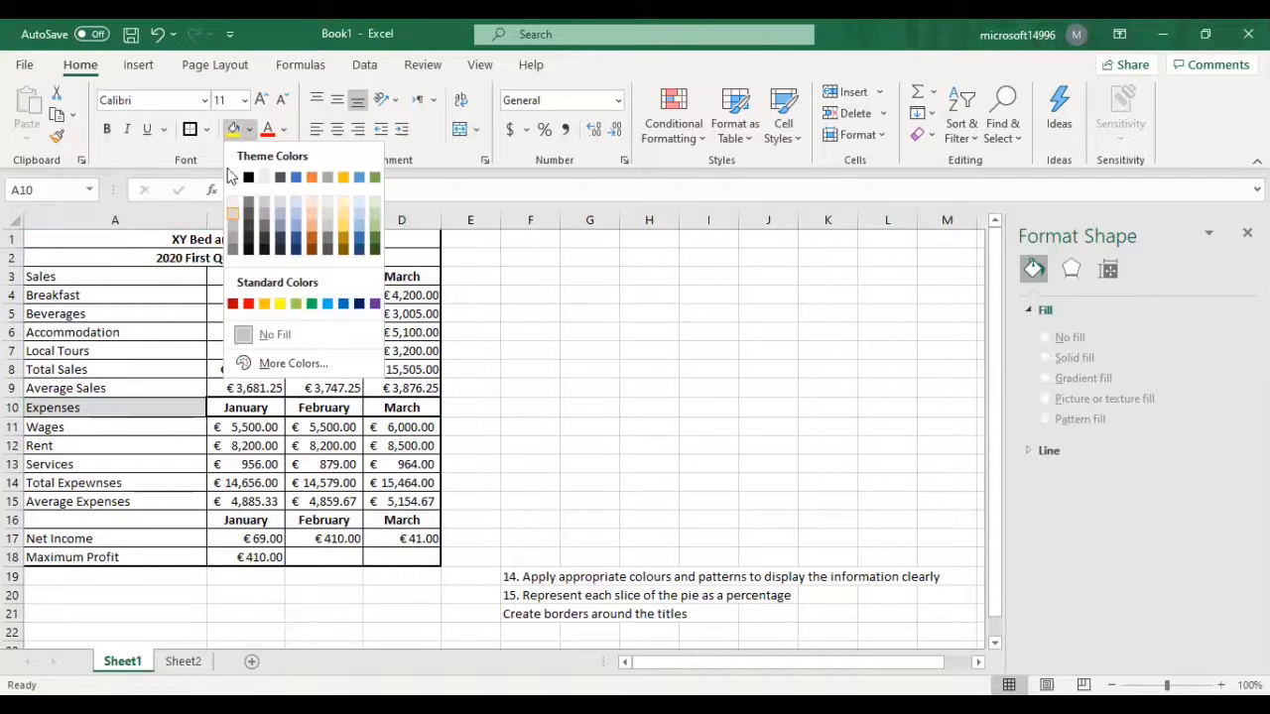
left_click(234, 131)
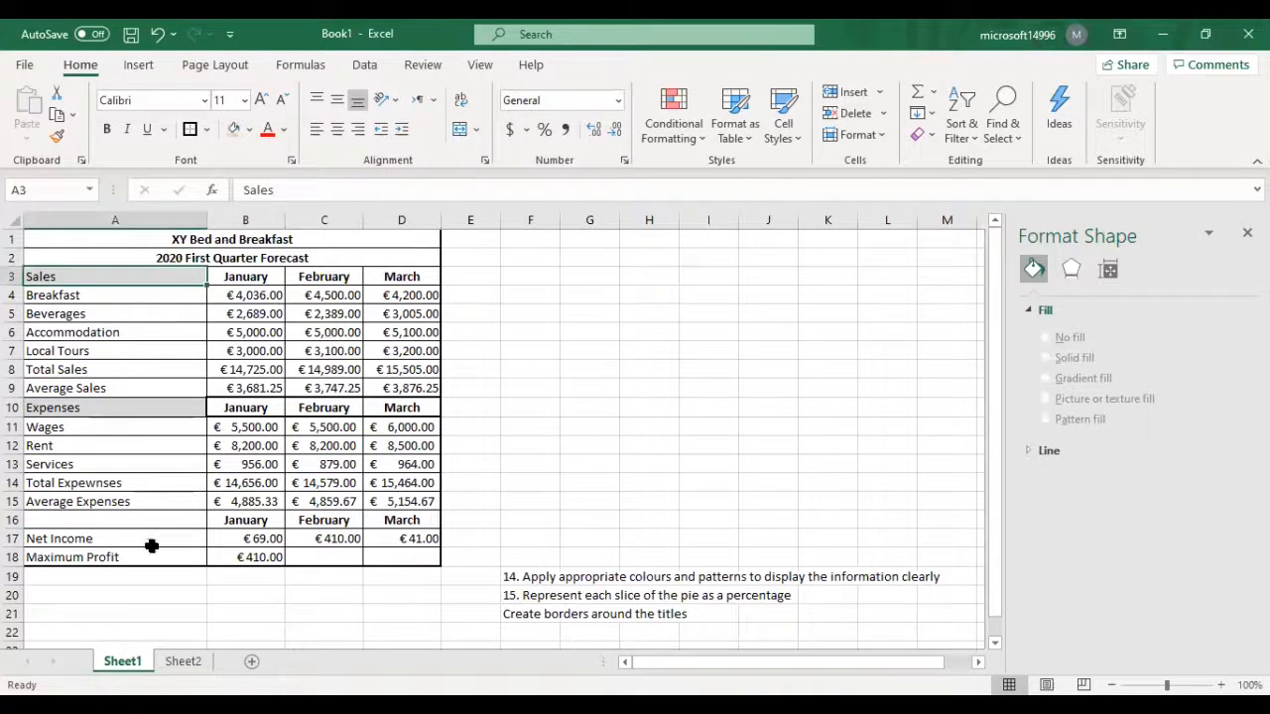
left_click_drag(151, 546, 151, 558)
left_click(234, 131)
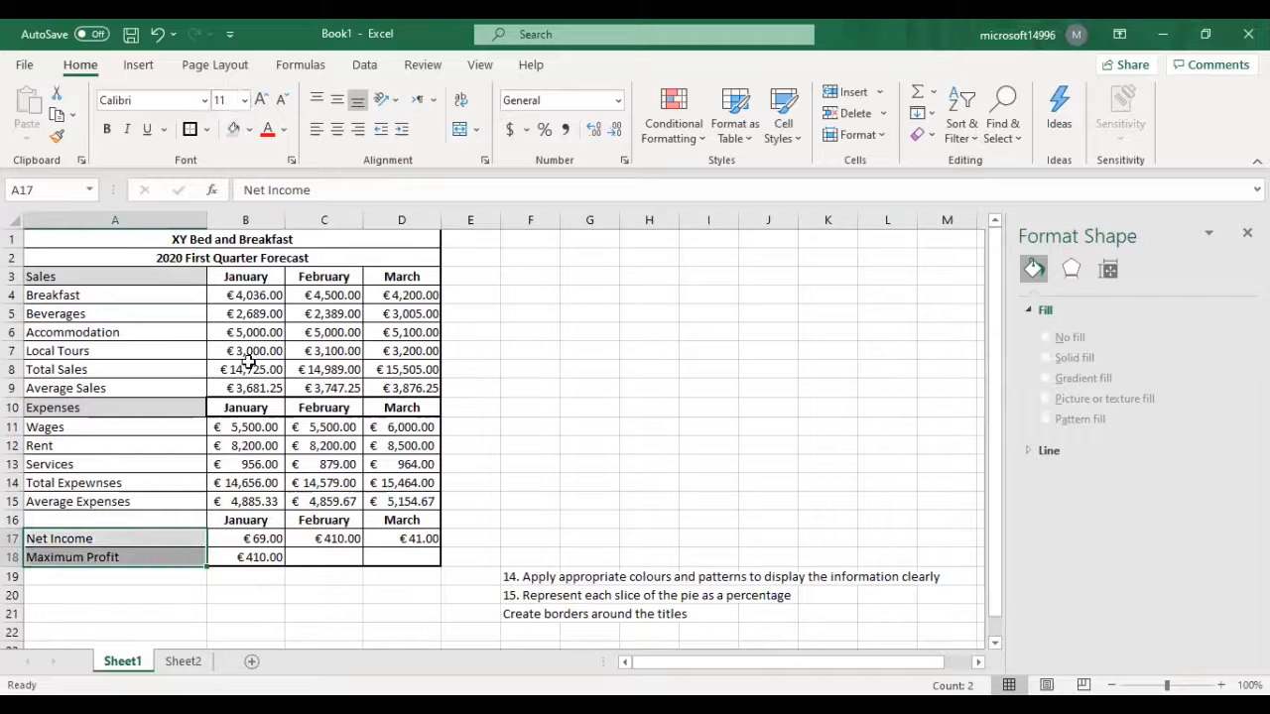
left_click_drag(254, 538, 381, 555)
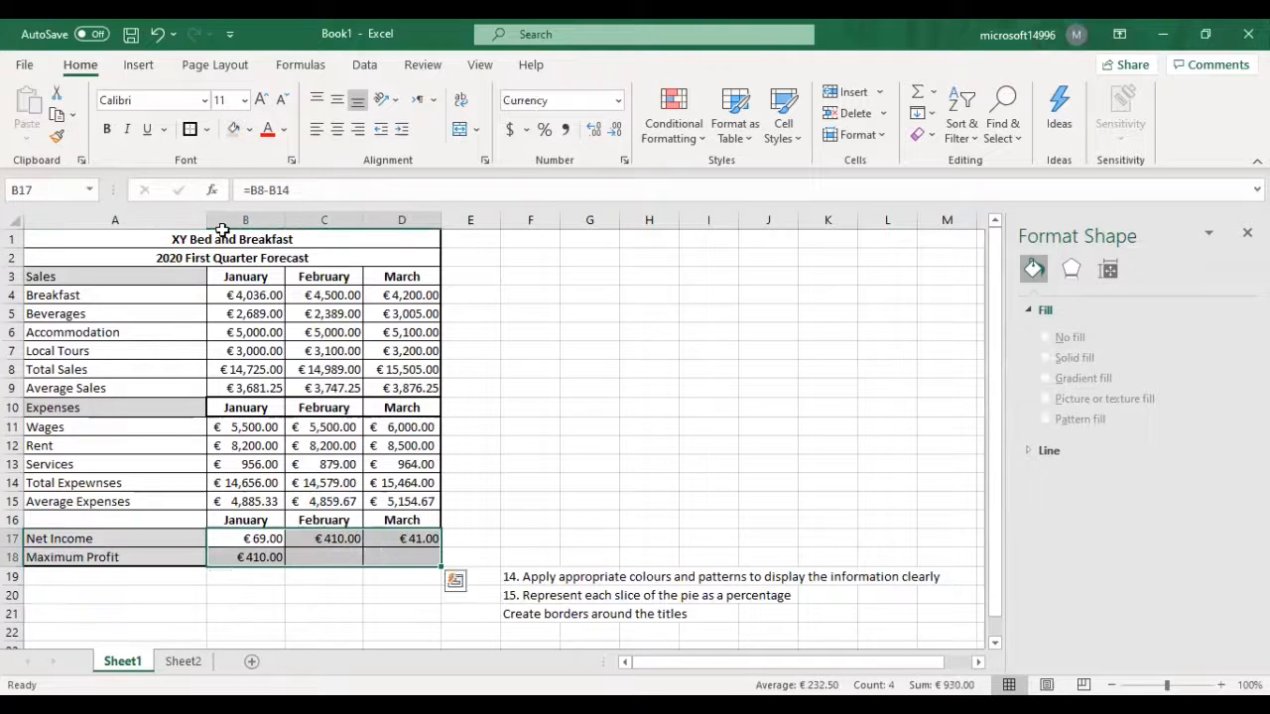
left_click(234, 130)
left_click(292, 407)
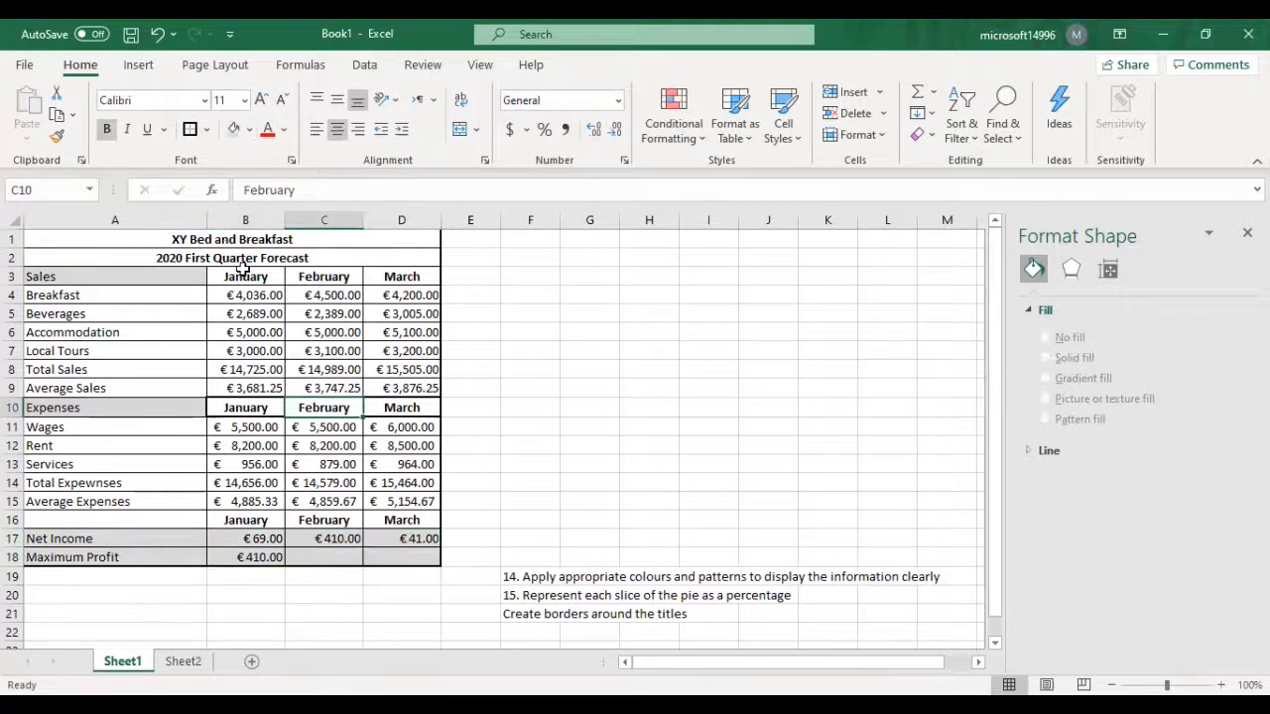